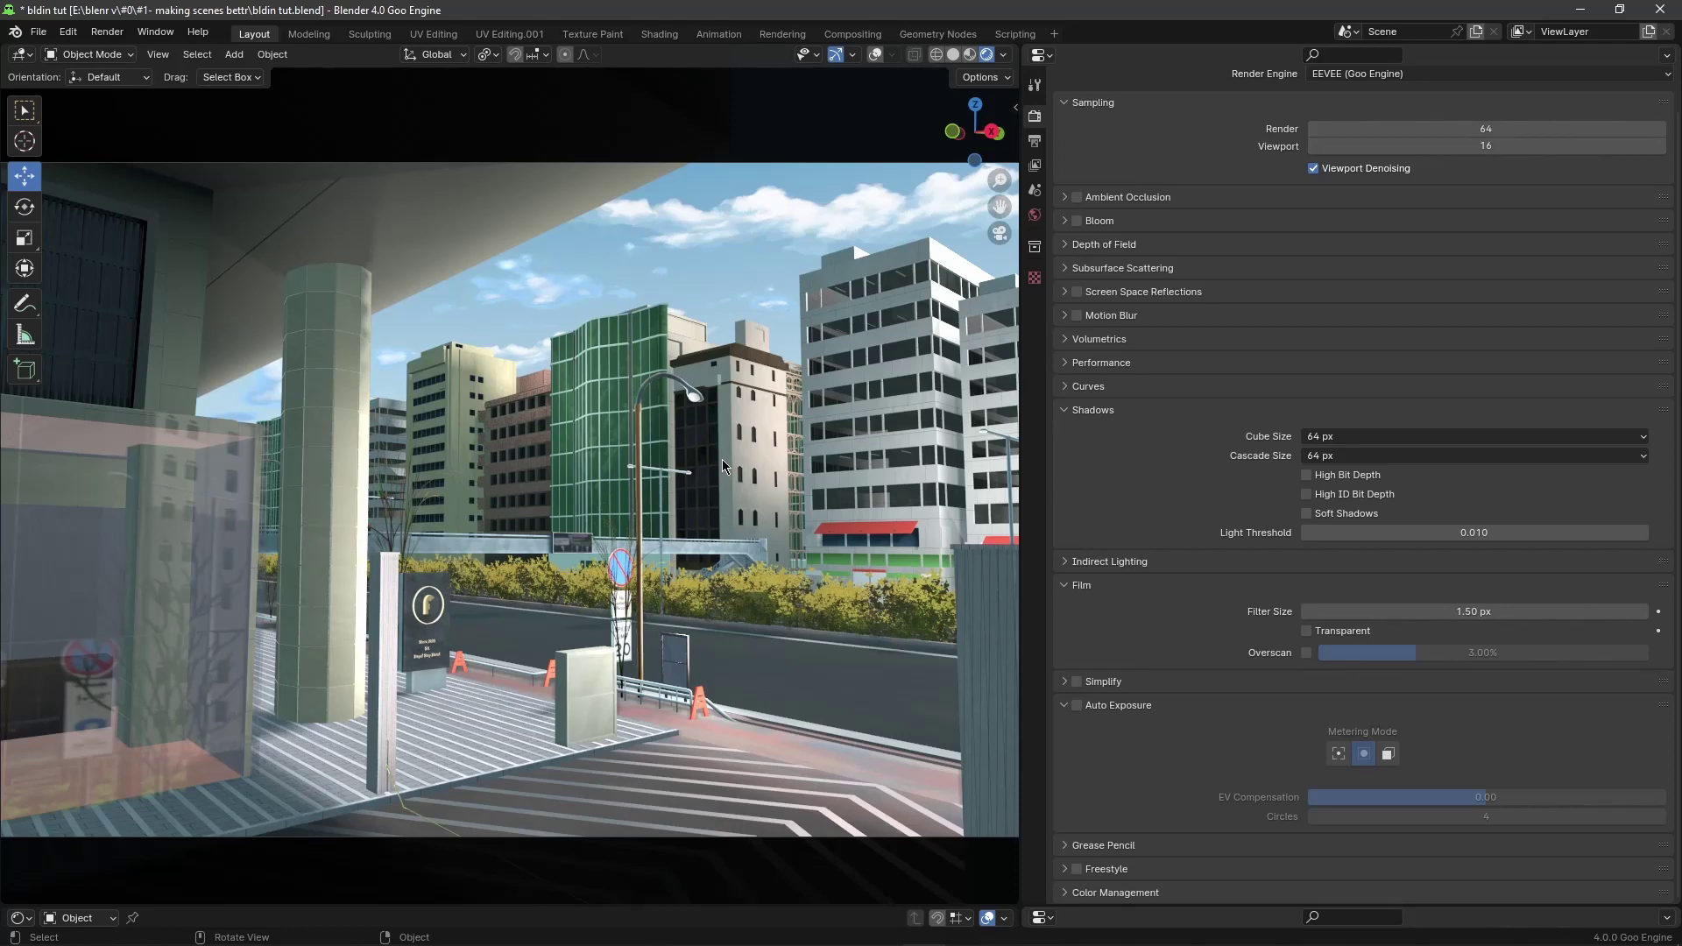
# Step: Enable Ambient Occlusion in the render settings and check its shading on the pillar and street
pyautogui.keyDown('shift'); pyautogui.moveTo(635, 601); pyautogui.dragTo(631, 622, button='middle'); pyautogui.keyUp('shift')
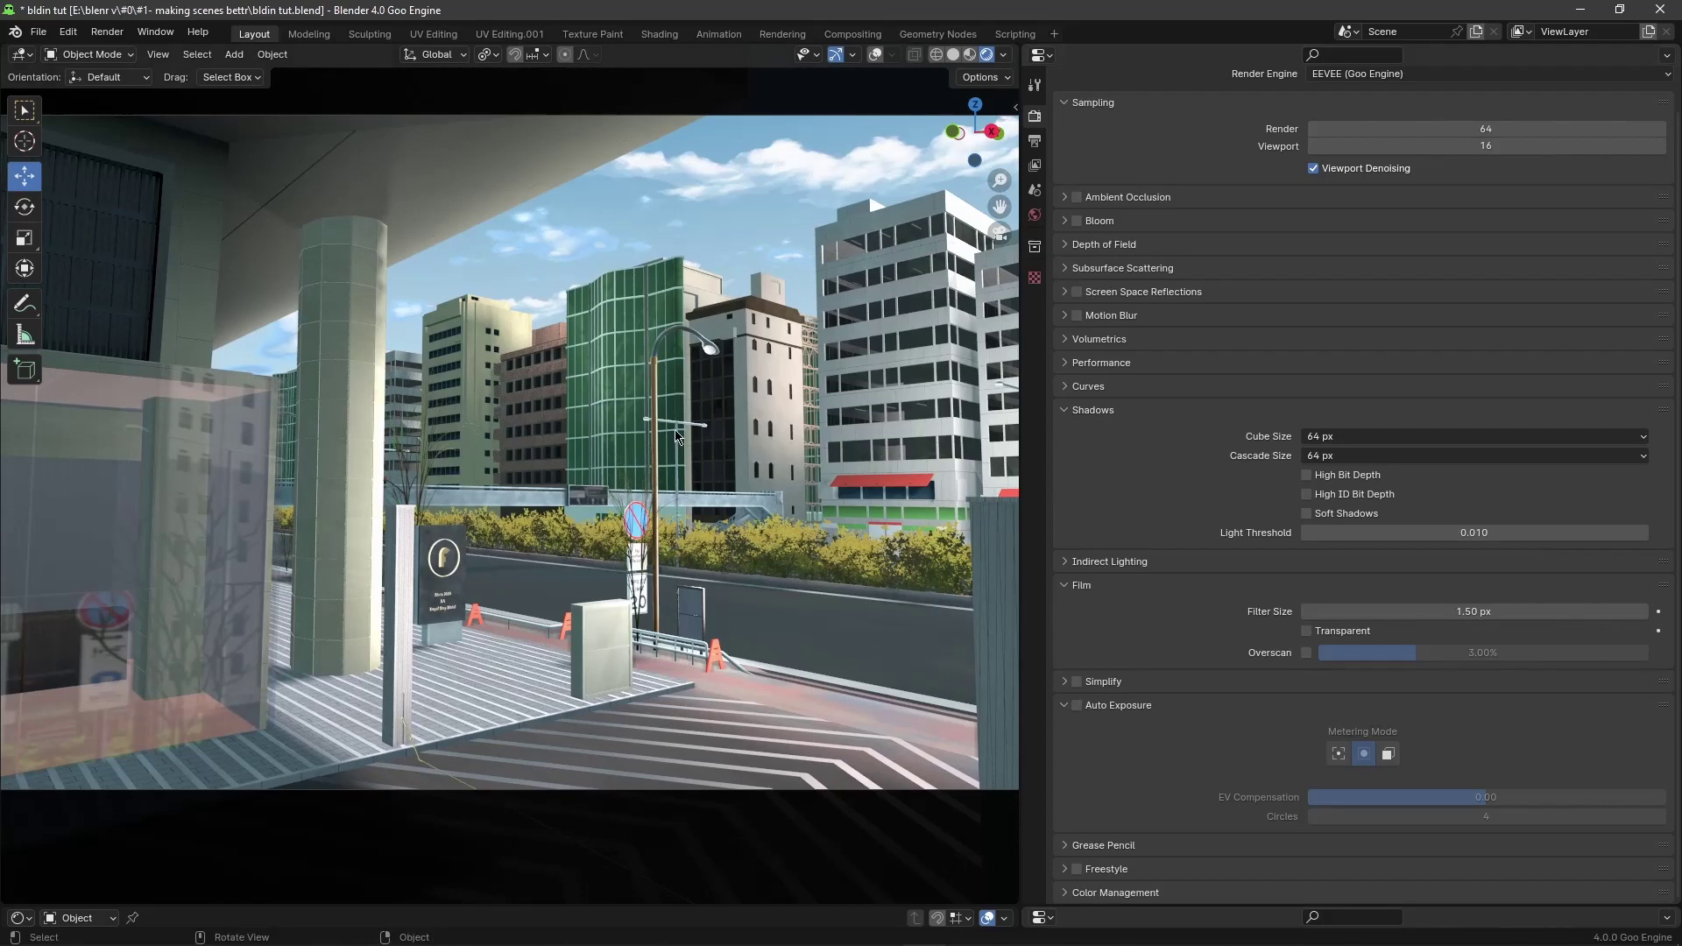
pyautogui.scroll(4, 492, 429)
pyautogui.keyDown('shift'); pyautogui.moveTo(483, 436); pyautogui.dragTo(525, 478, button='middle'); pyautogui.keyUp('shift')
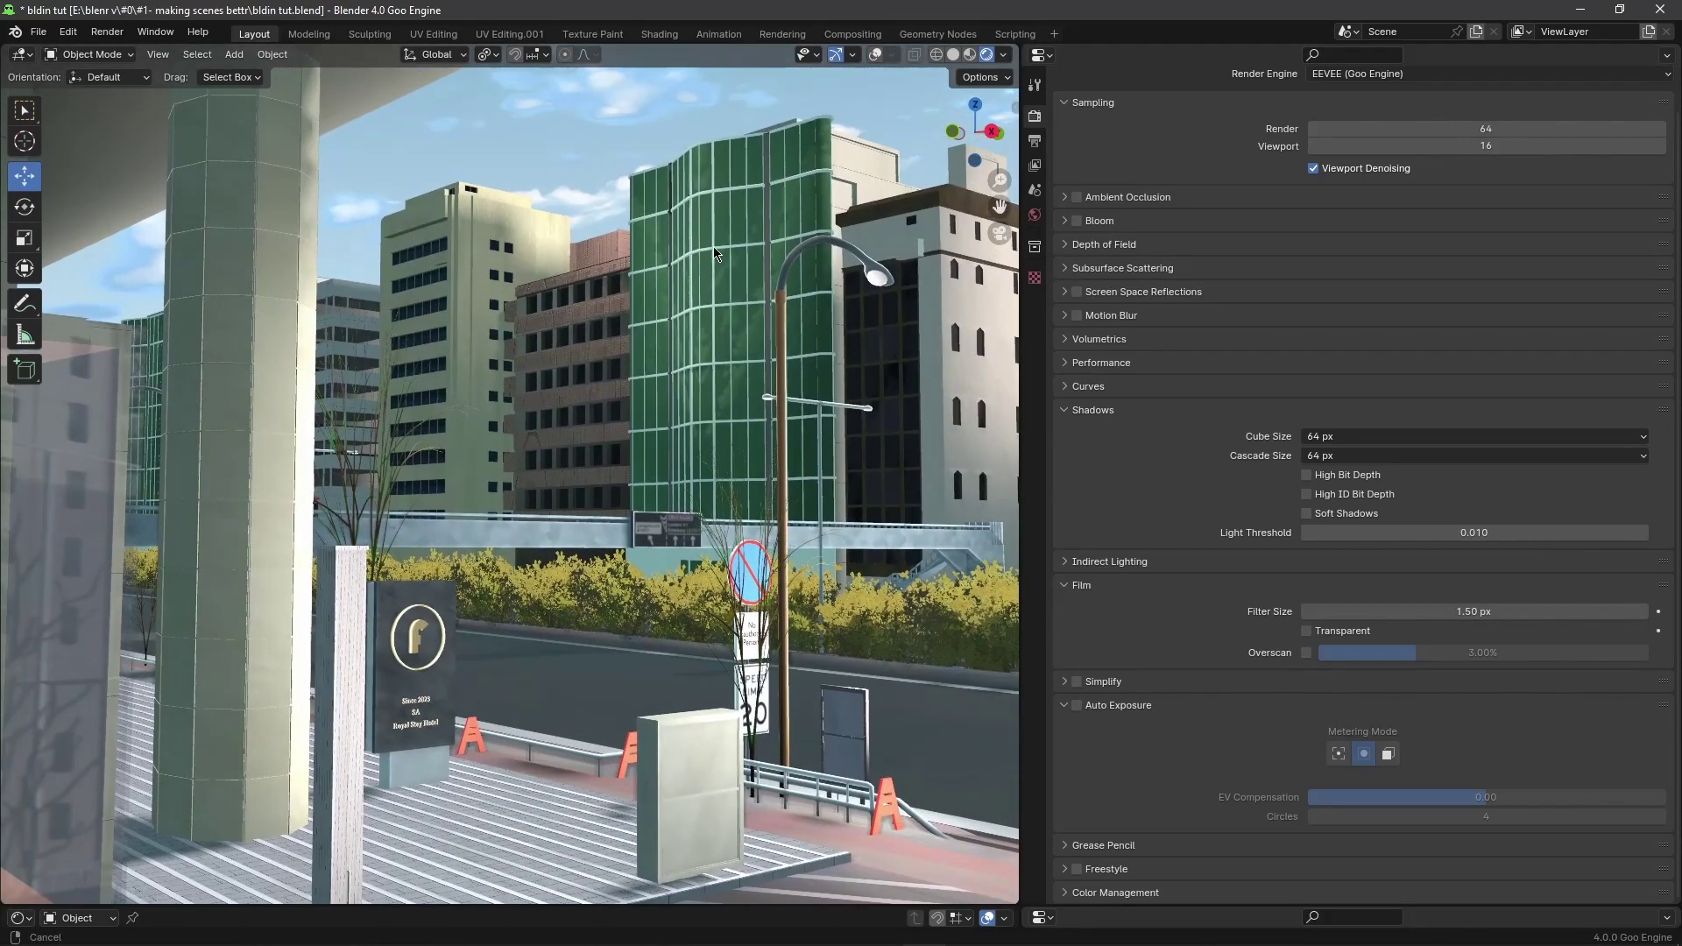
pyautogui.keyDown('shift'); pyautogui.moveTo(192, 150); pyautogui.dragTo(204, 179, button='middle'); pyautogui.keyUp('shift')
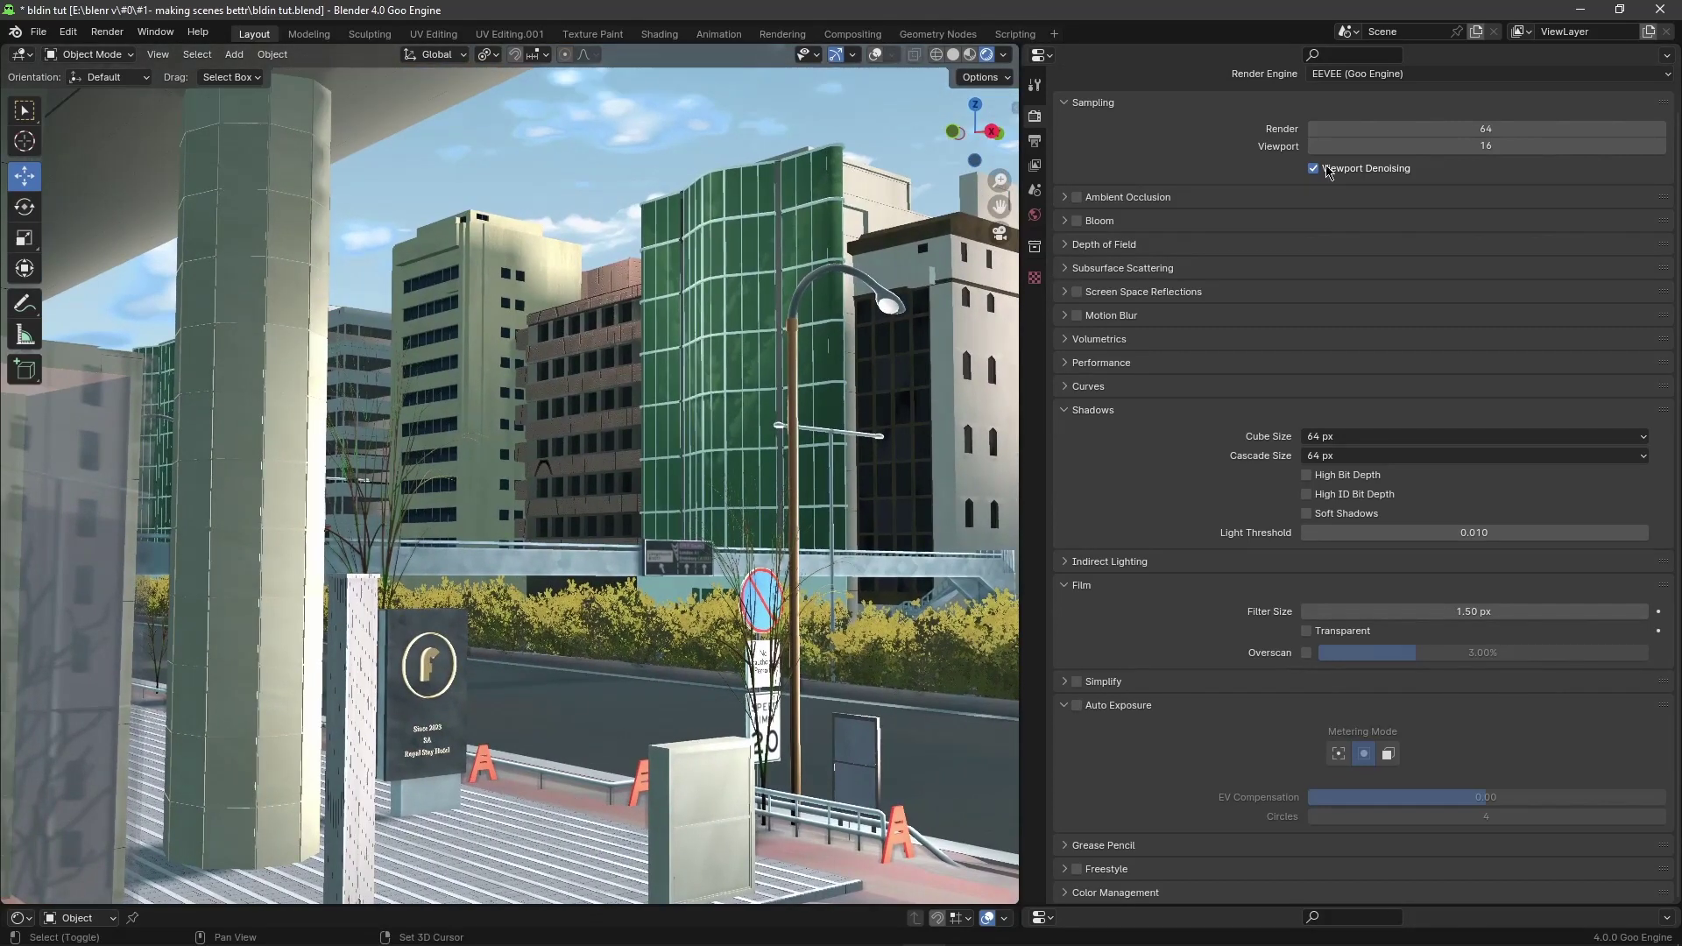
pyautogui.click(1077, 198)
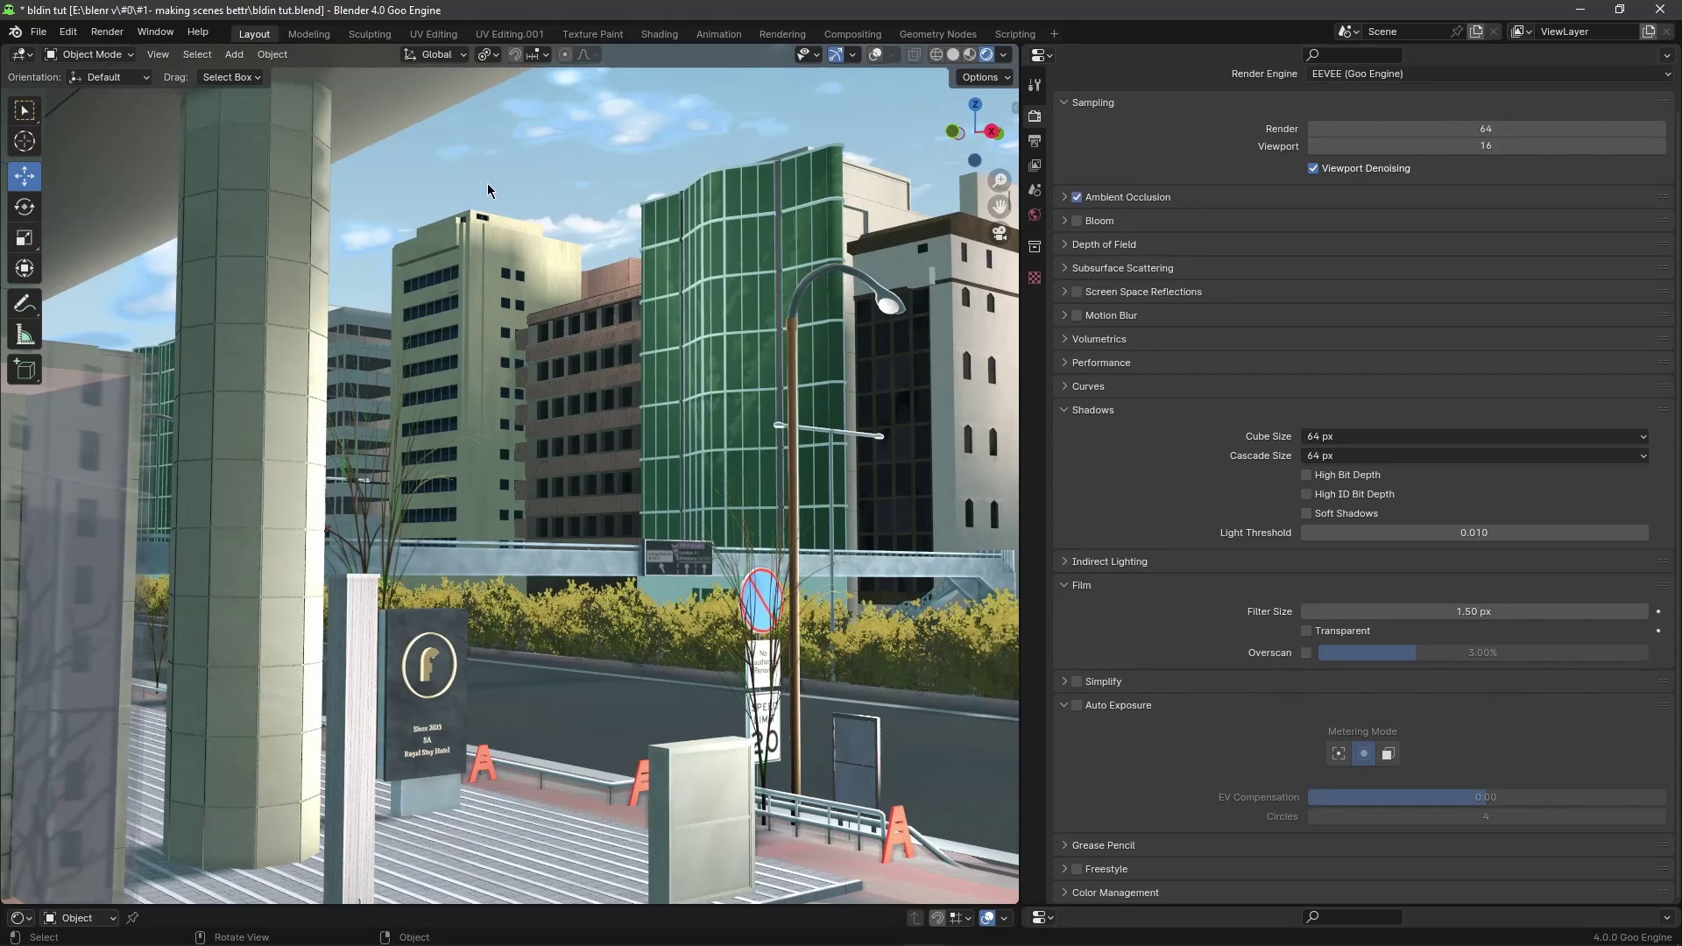
pyautogui.keyDown('shift'); pyautogui.moveTo(488, 190); pyautogui.dragTo(550, 240, button='middle'); pyautogui.keyUp('shift')
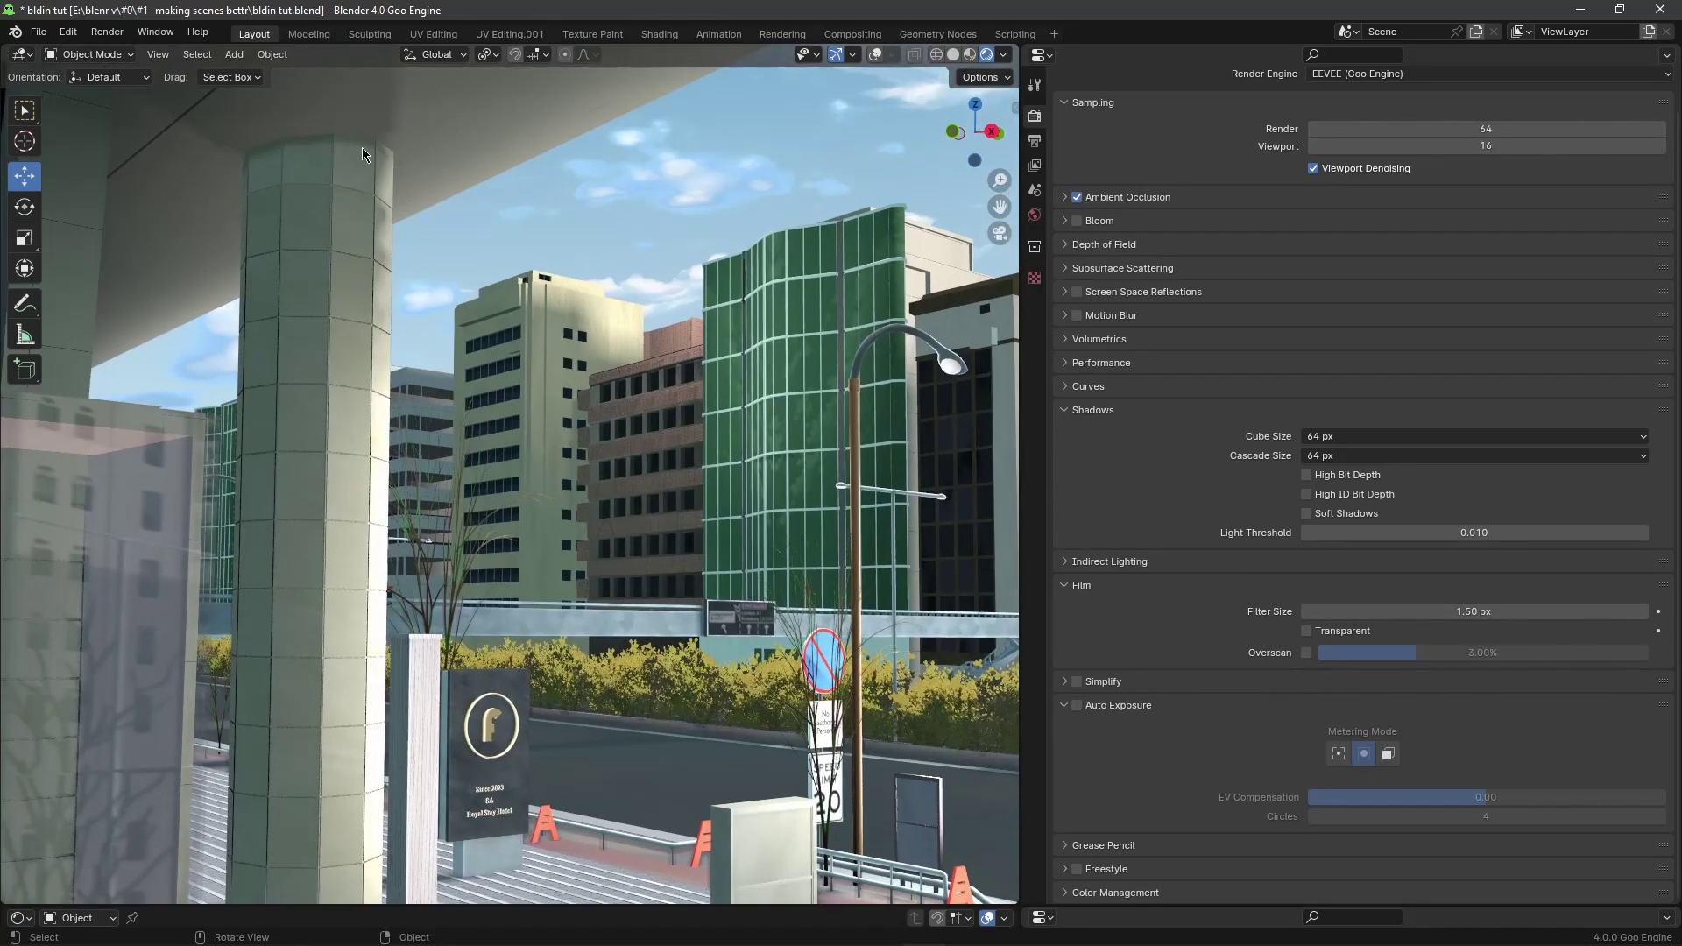
pyautogui.moveTo(477, 345); pyautogui.dragTo(480, 702, button='middle')
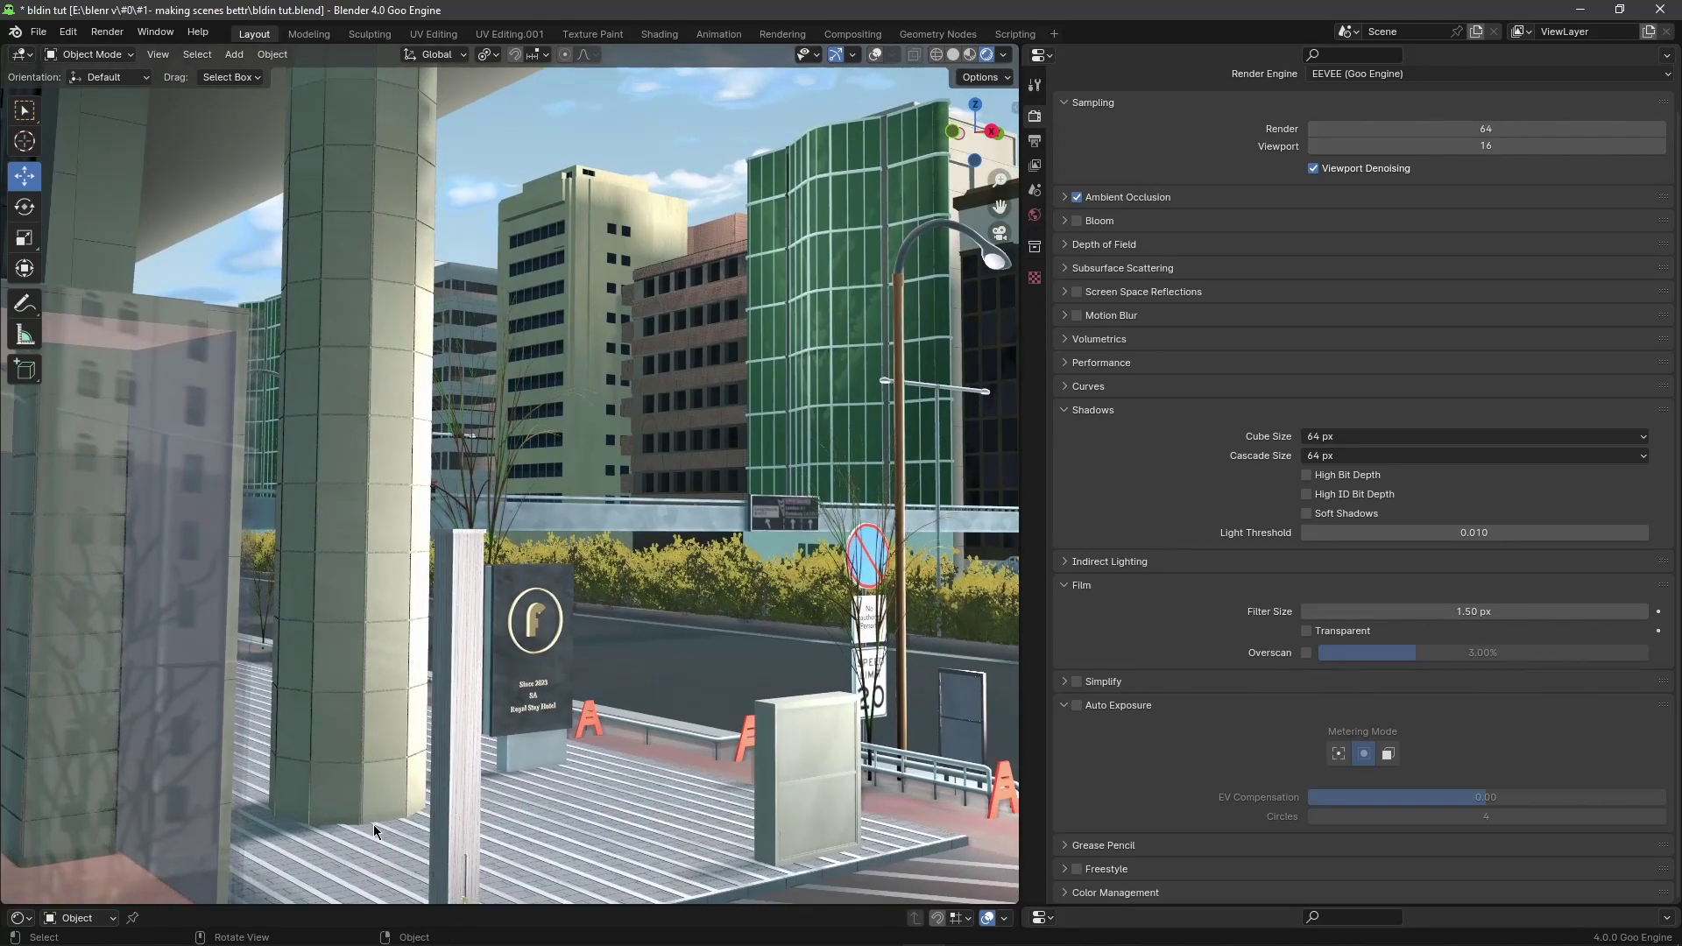
pyautogui.keyDown('shift'); pyautogui.moveTo(663, 792); pyautogui.dragTo(357, 758, button='middle'); pyautogui.keyUp('shift')
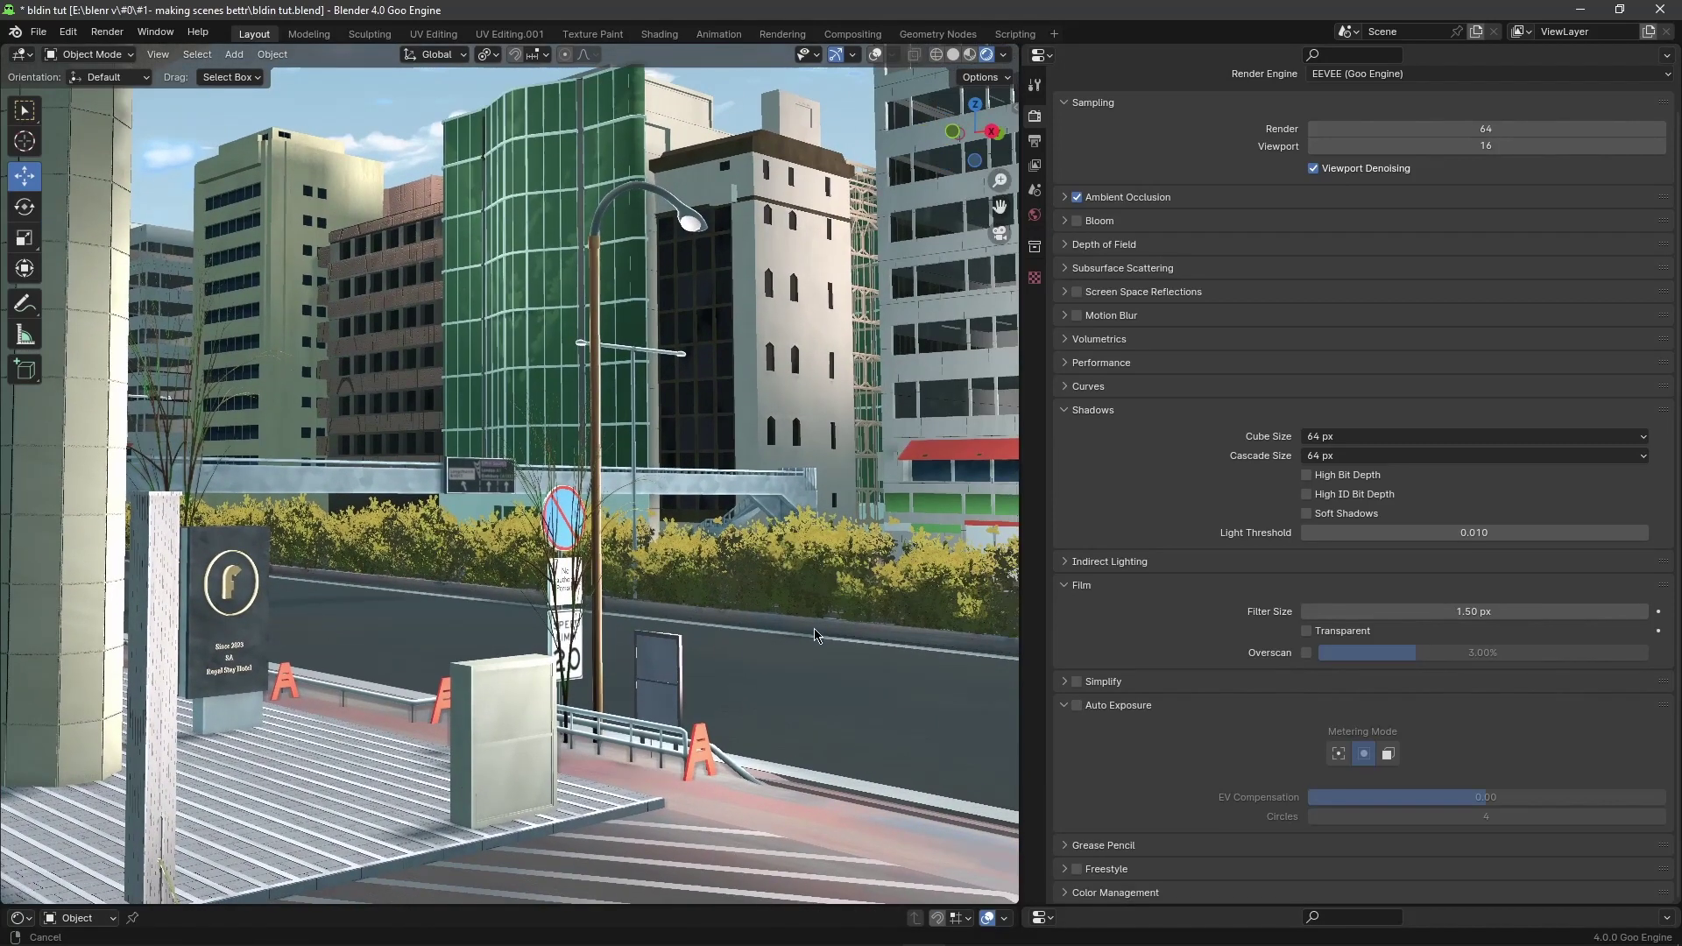
pyautogui.click(1078, 197)
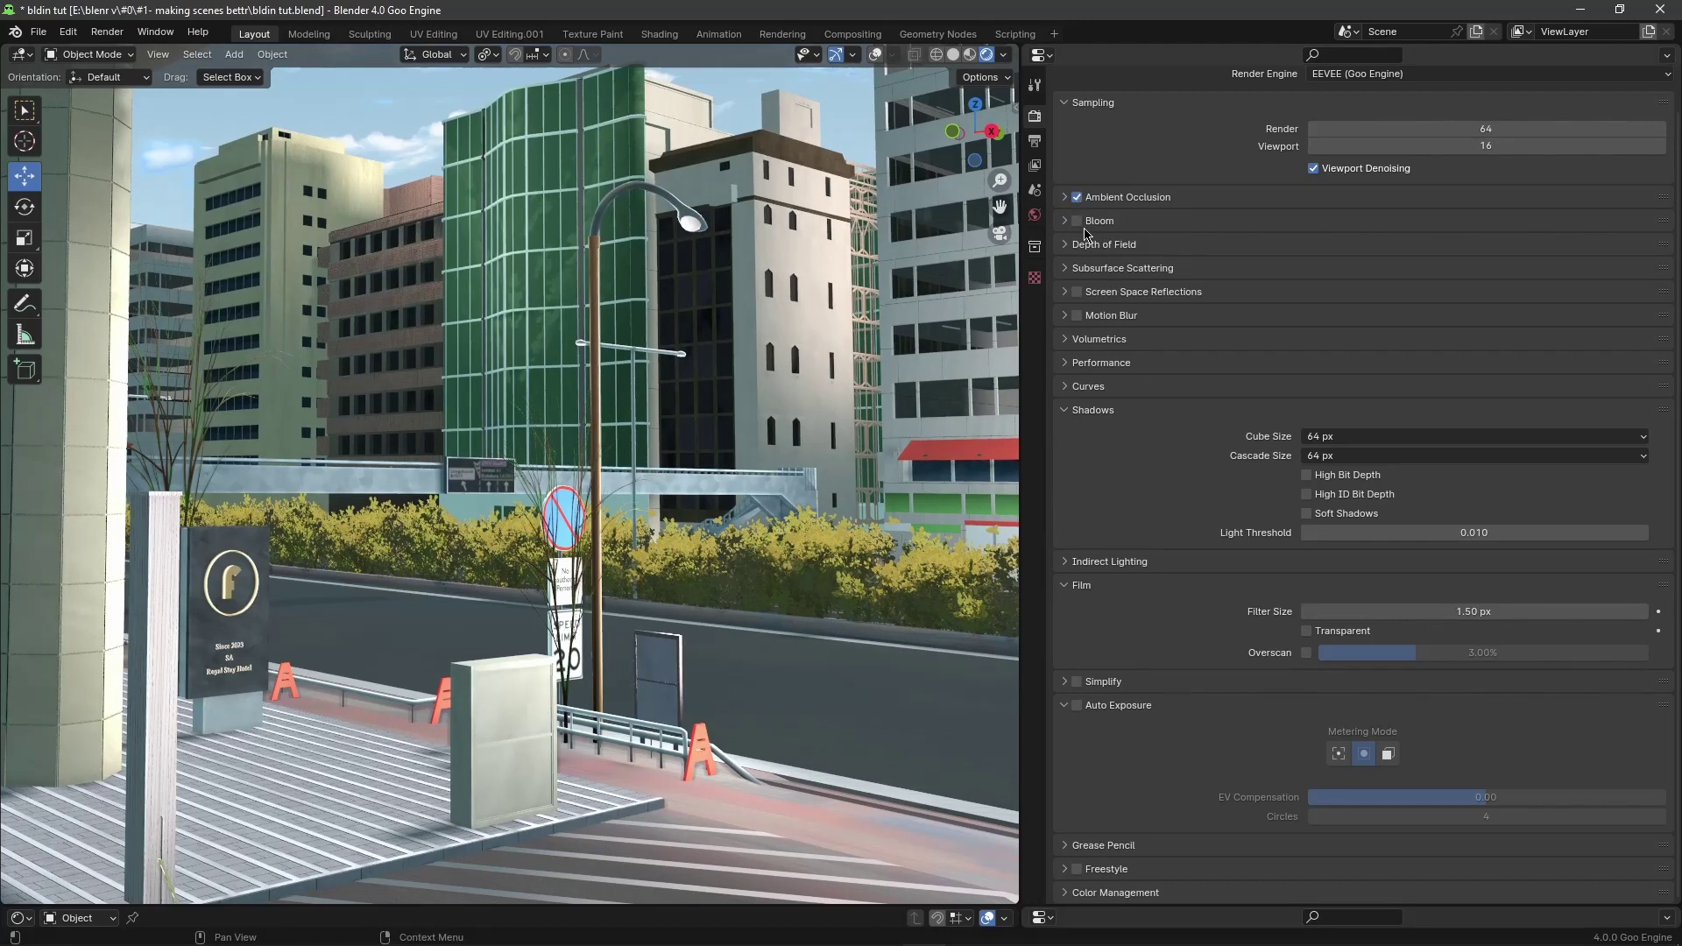
# Step: Enable Bloom, compare the scene with it off and on, and save the file
pyautogui.scroll(-2, 844, 319)
pyautogui.keyDown('shift'); pyautogui.moveTo(824, 324); pyautogui.dragTo(676, 446, button='middle'); pyautogui.keyUp('shift')
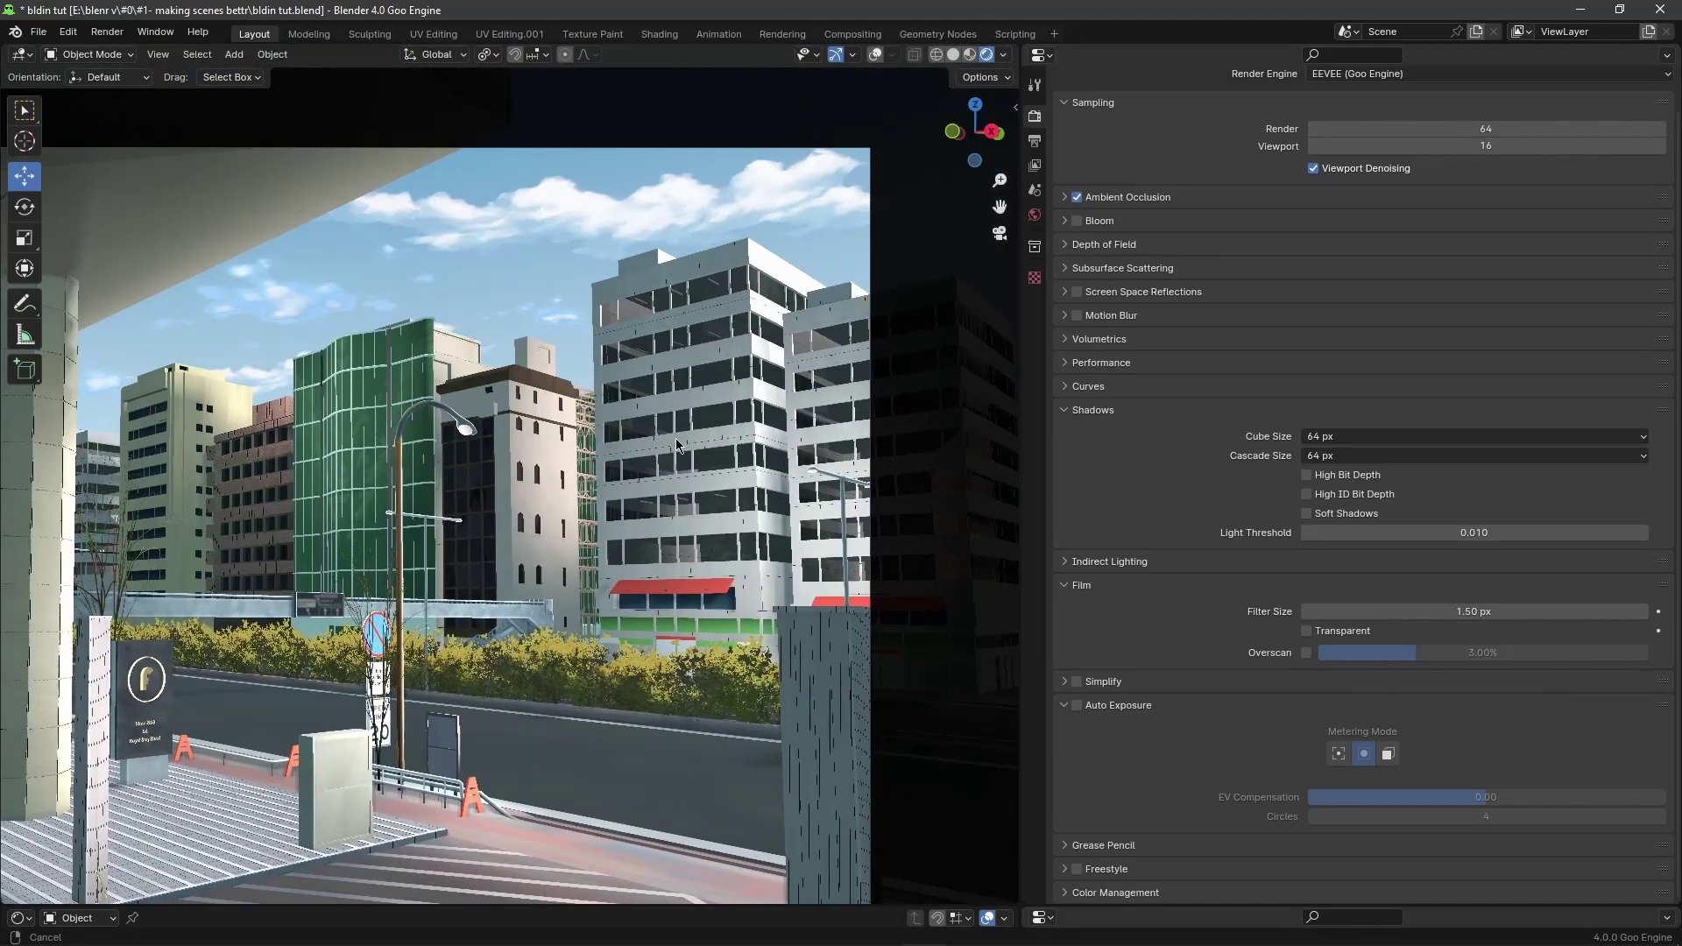
pyautogui.scroll(3, 687, 430)
pyautogui.click(1078, 221)
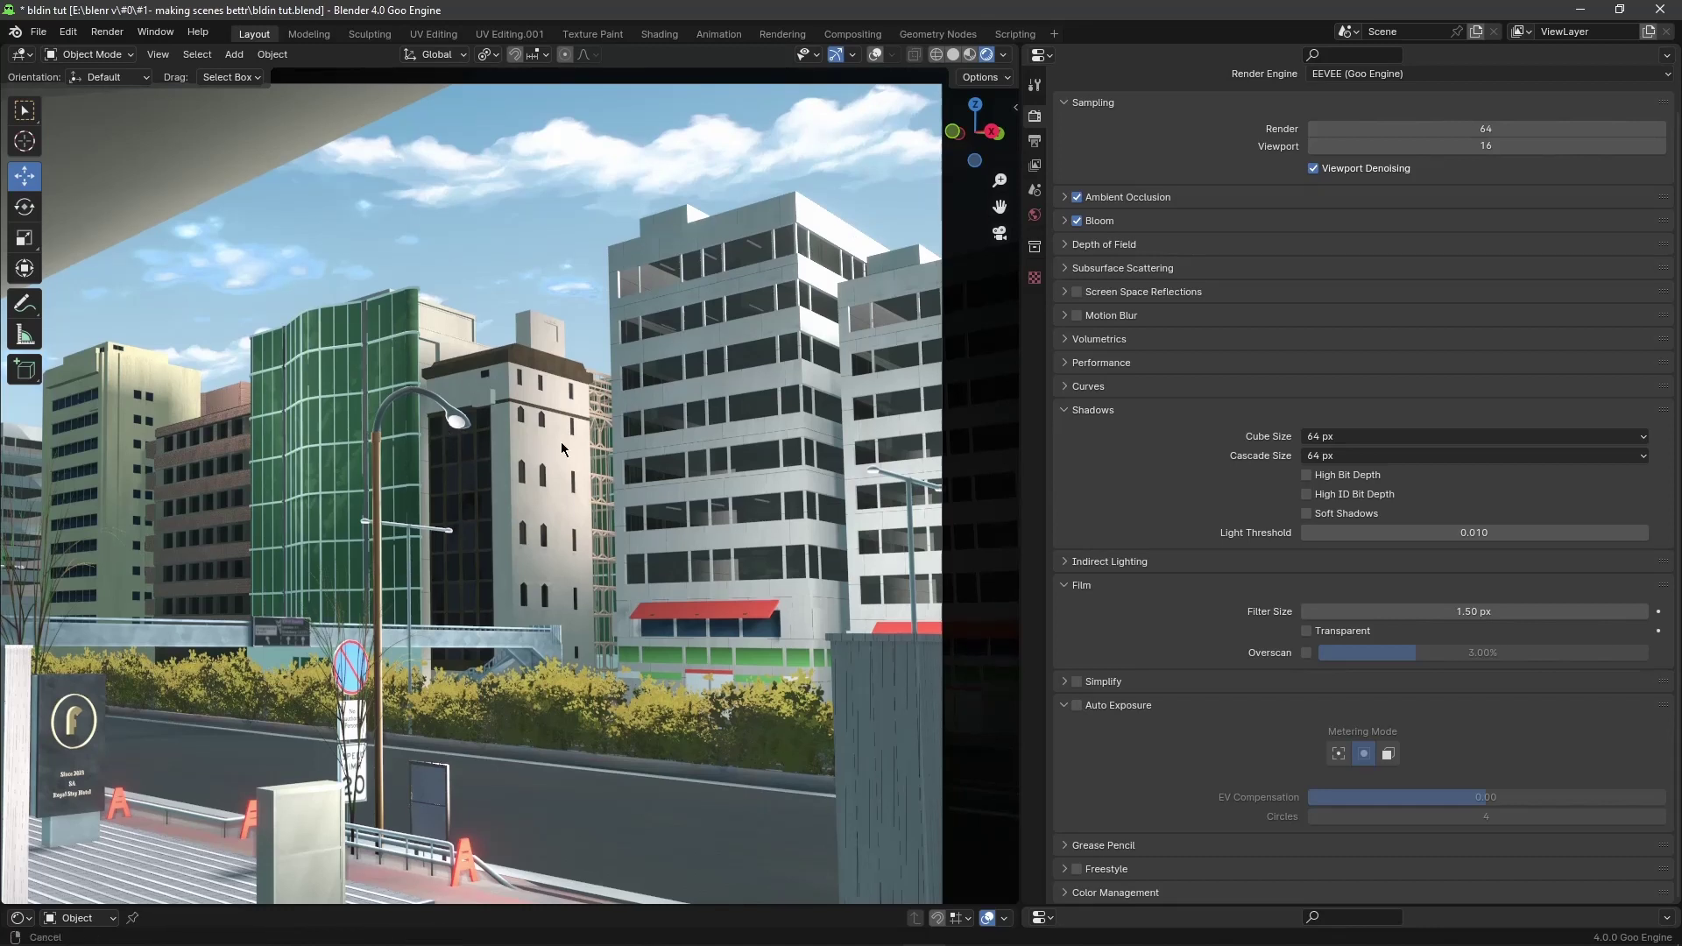
pyautogui.keyDown('shift'); pyautogui.moveTo(799, 259); pyautogui.dragTo(1068, 258, button='middle'); pyautogui.keyUp('shift')
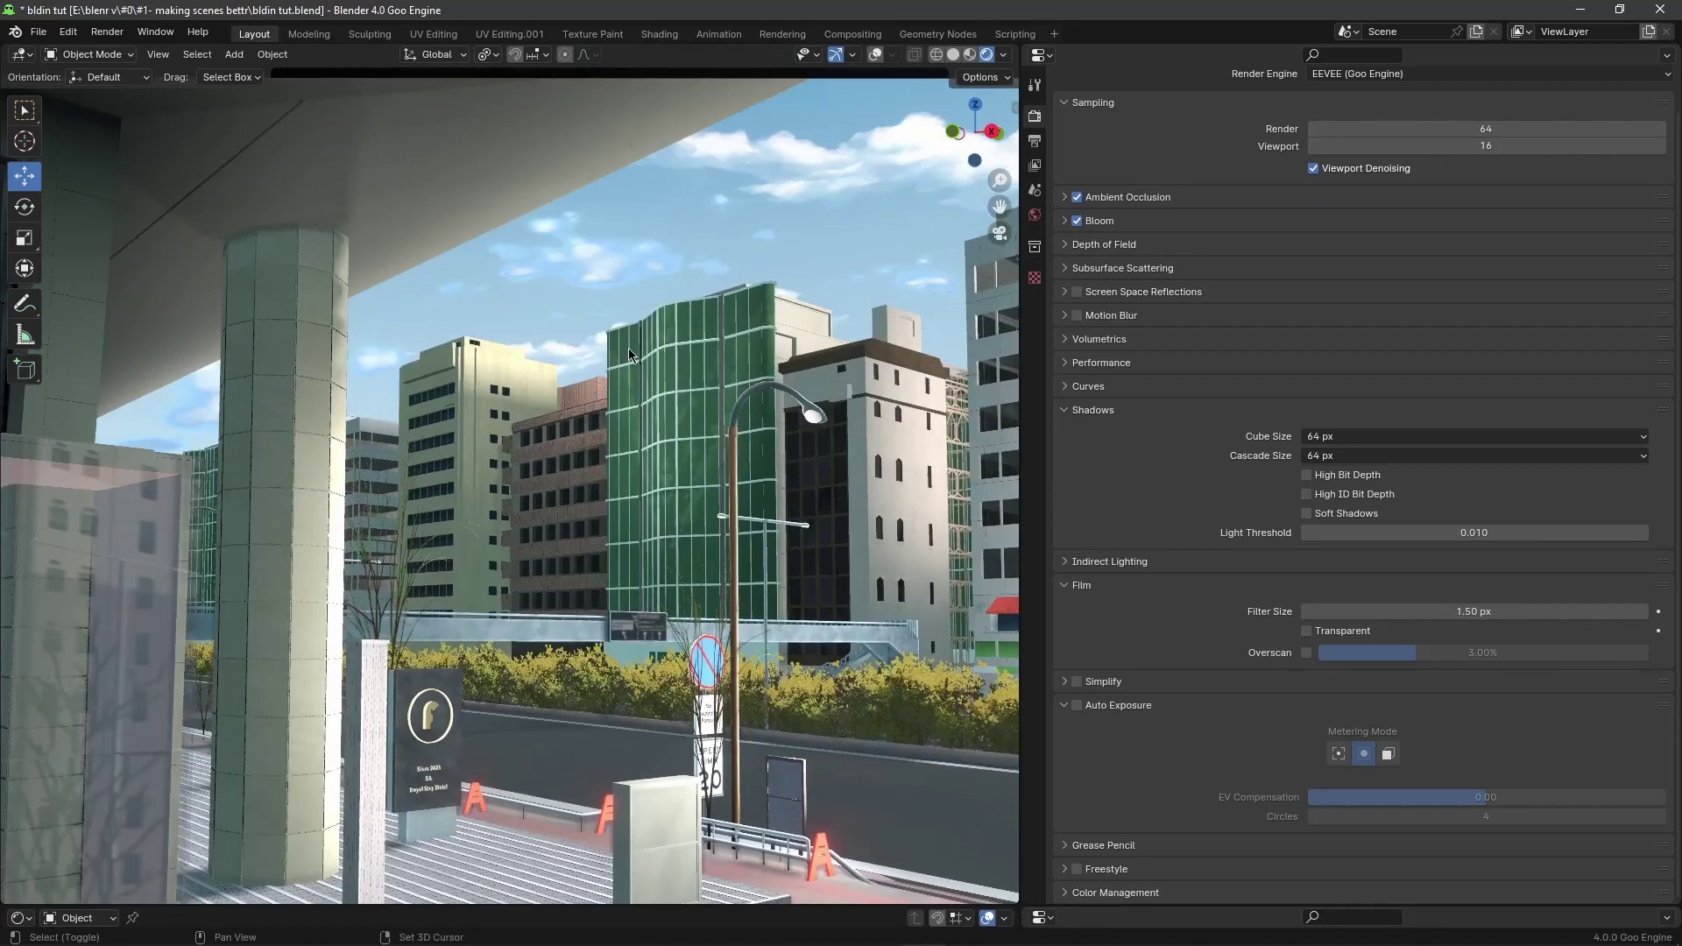
pyautogui.click(1077, 225)
pyautogui.click(1077, 226)
pyautogui.scroll(-1, 823, 380)
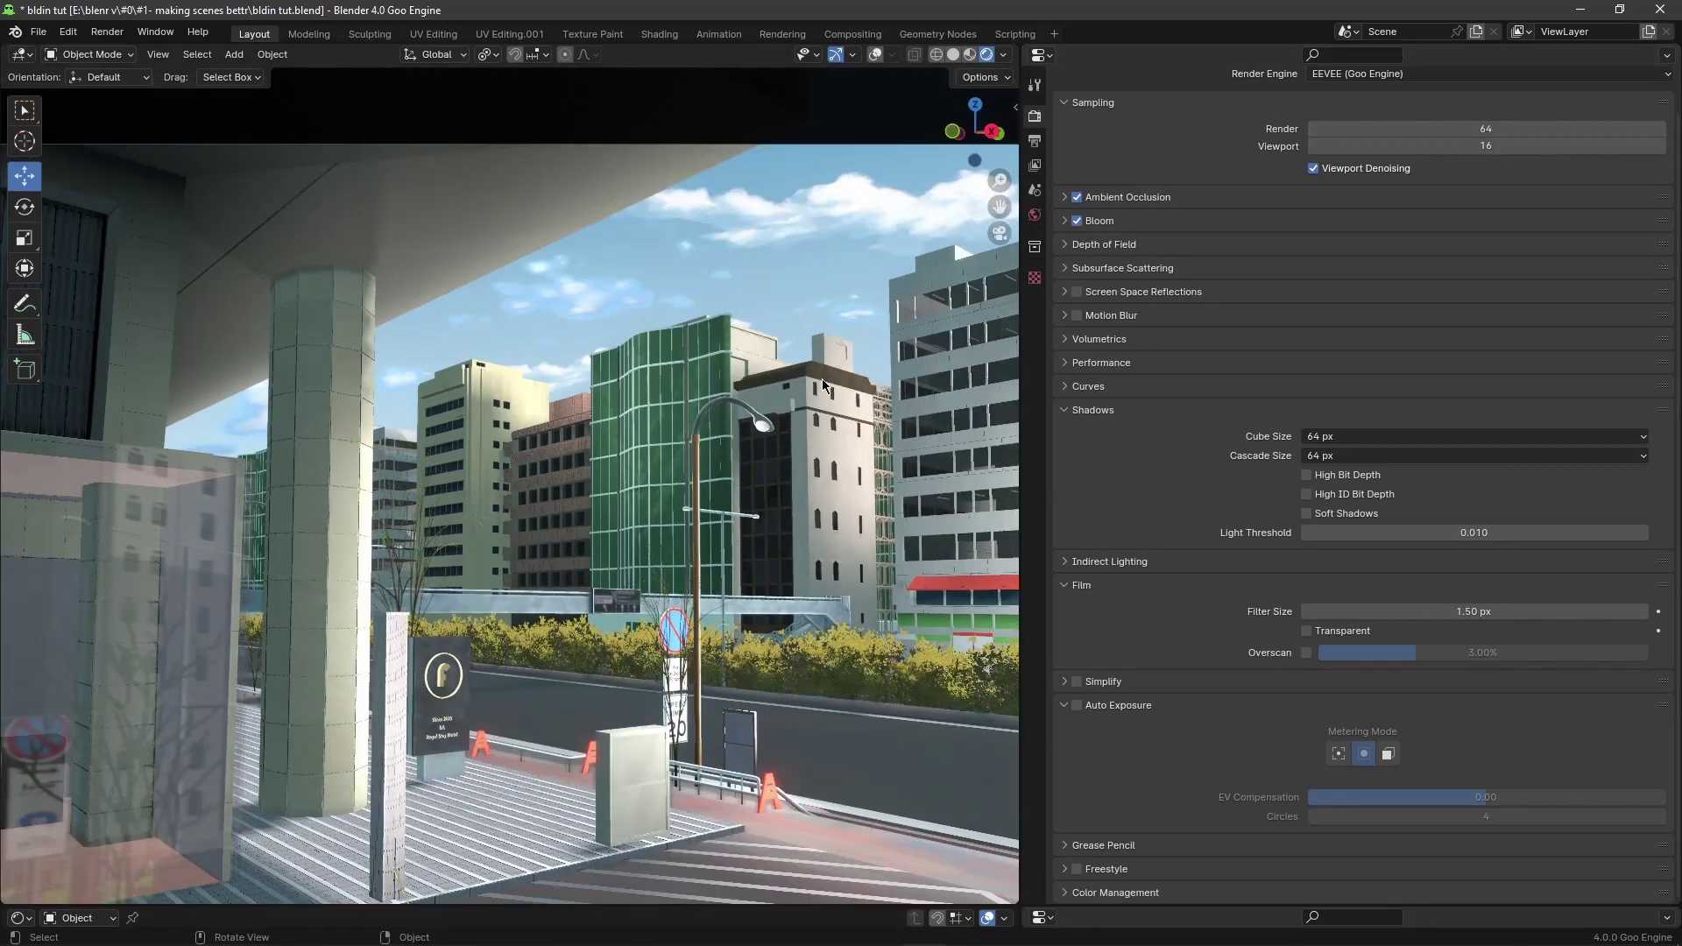
pyautogui.keyDown('shift'); pyautogui.moveTo(822, 380); pyautogui.dragTo(752, 370, button='middle'); pyautogui.keyUp('shift')
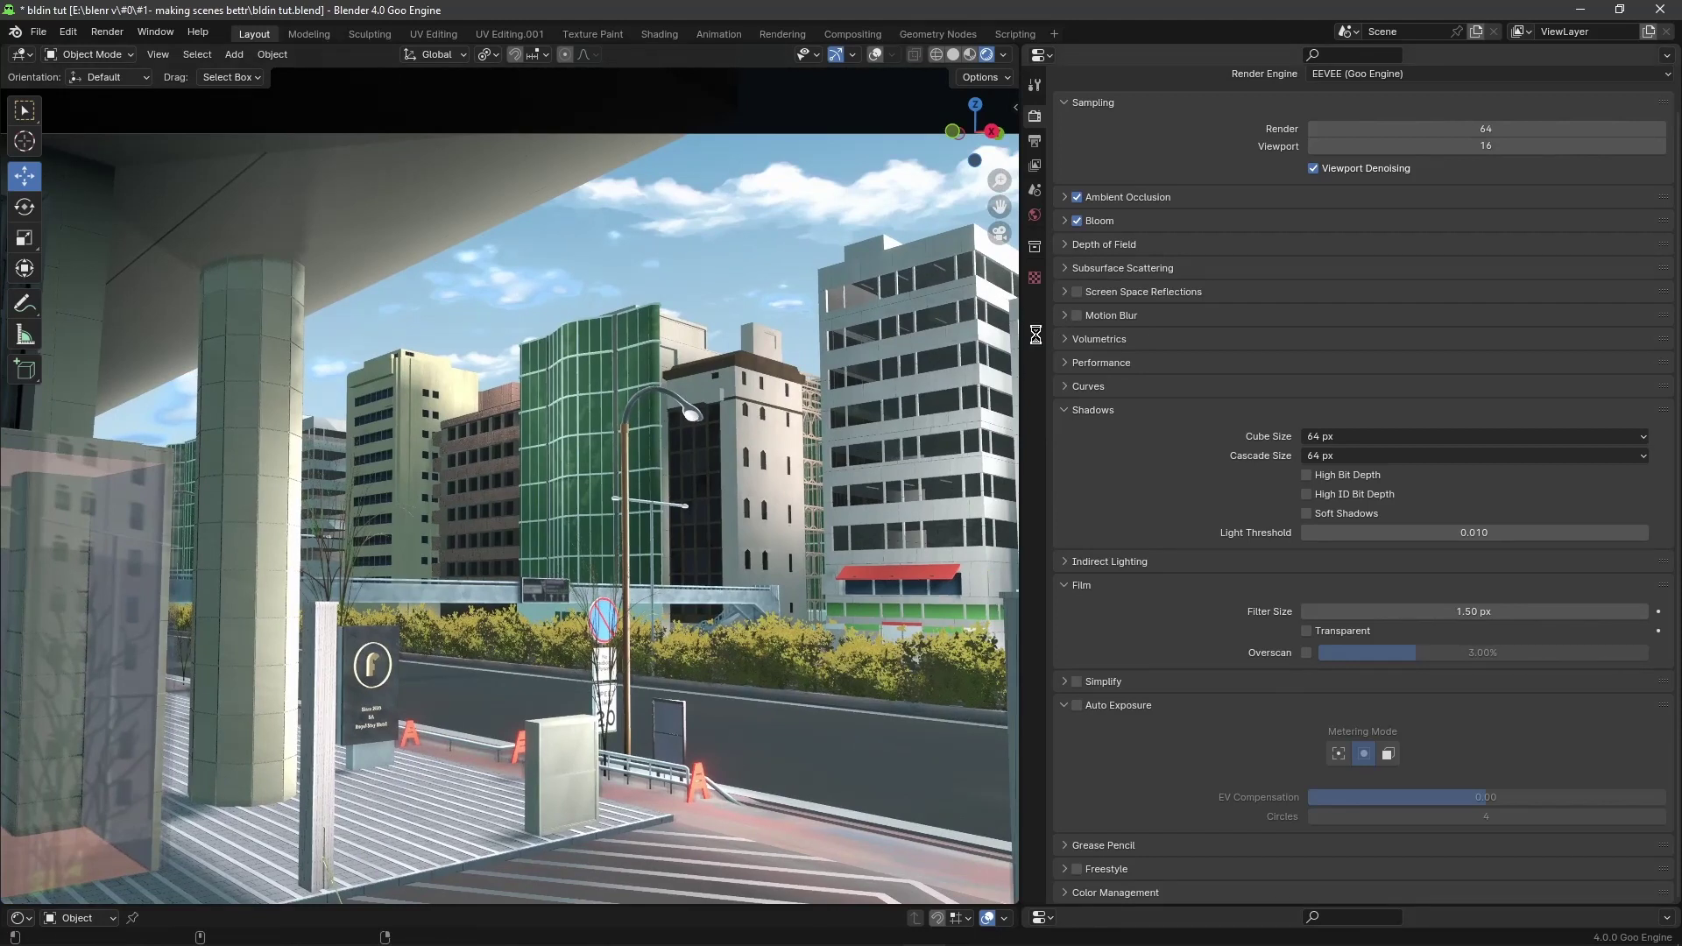
pyautogui.hotkey('ctrl', 's')
# Step: Enable Screen Space Reflections, compare the road with them off and on, and save the file
pyautogui.scroll(-1, 696, 445)
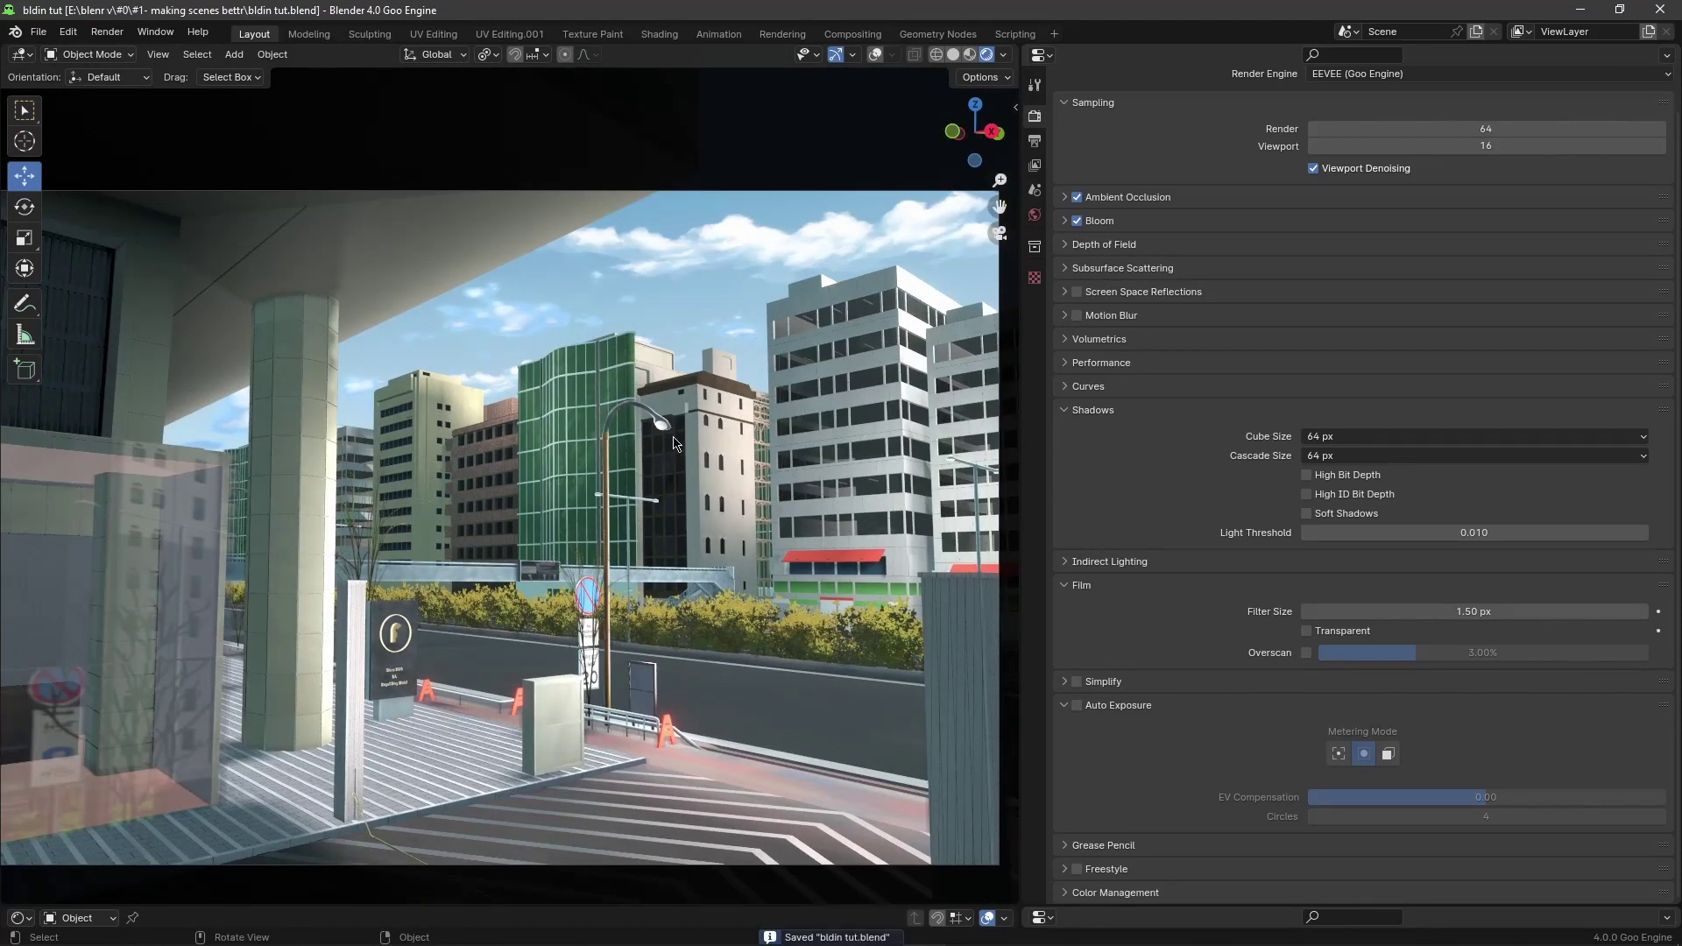
pyautogui.click(1077, 294)
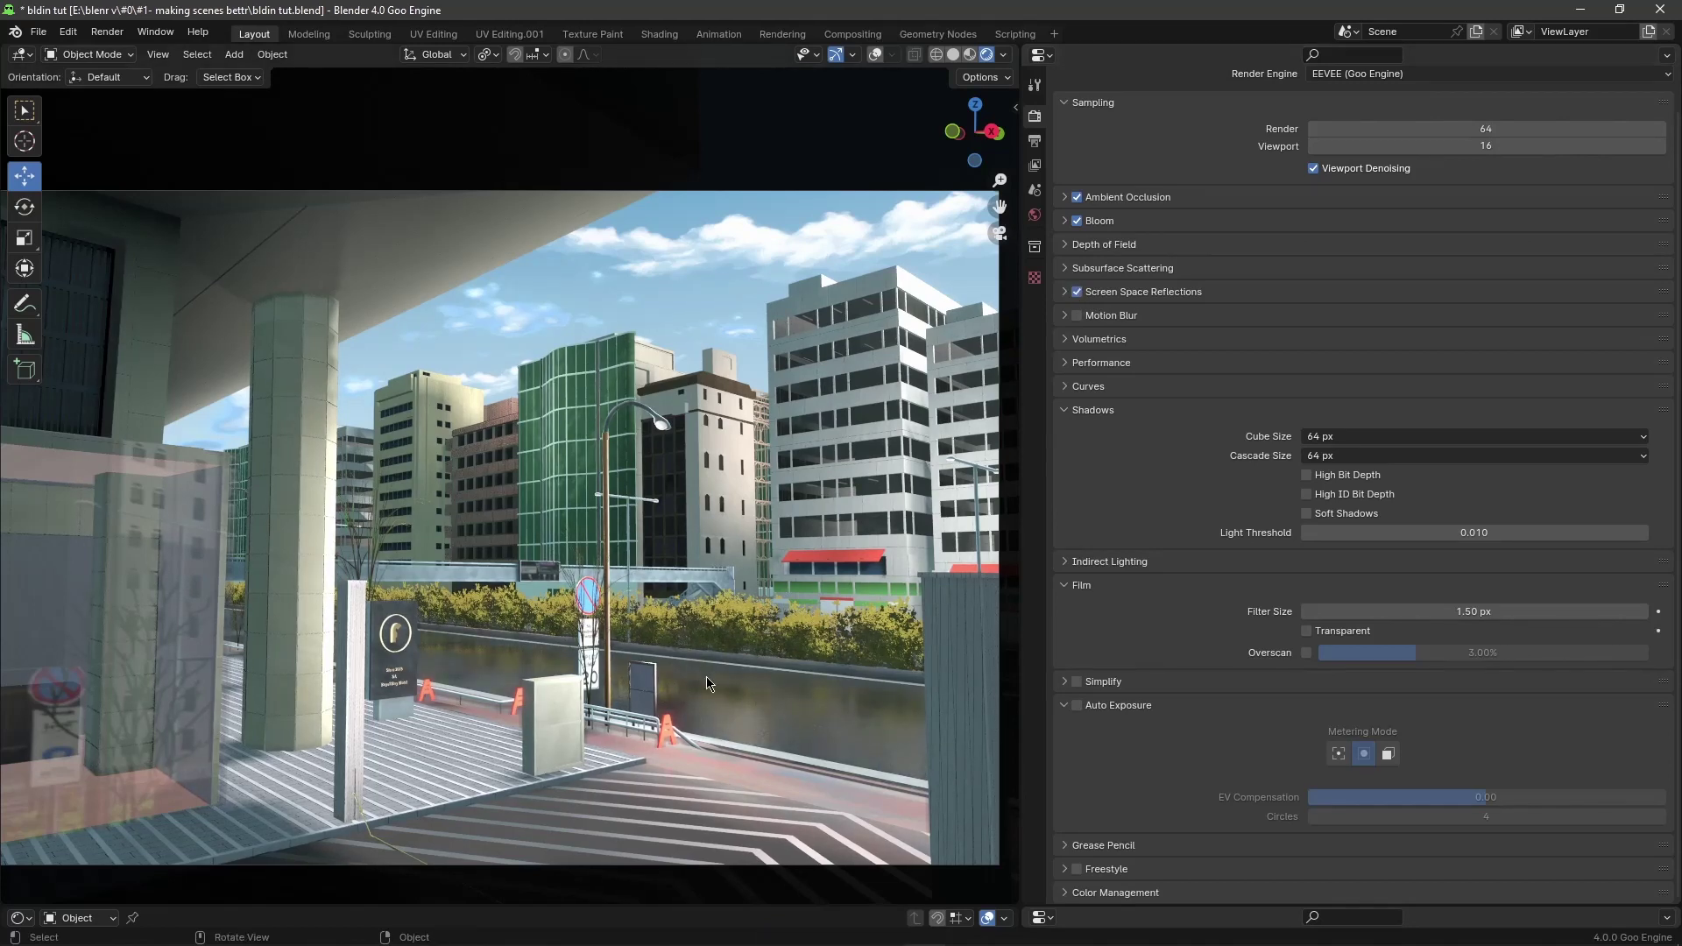
pyautogui.click(1078, 293)
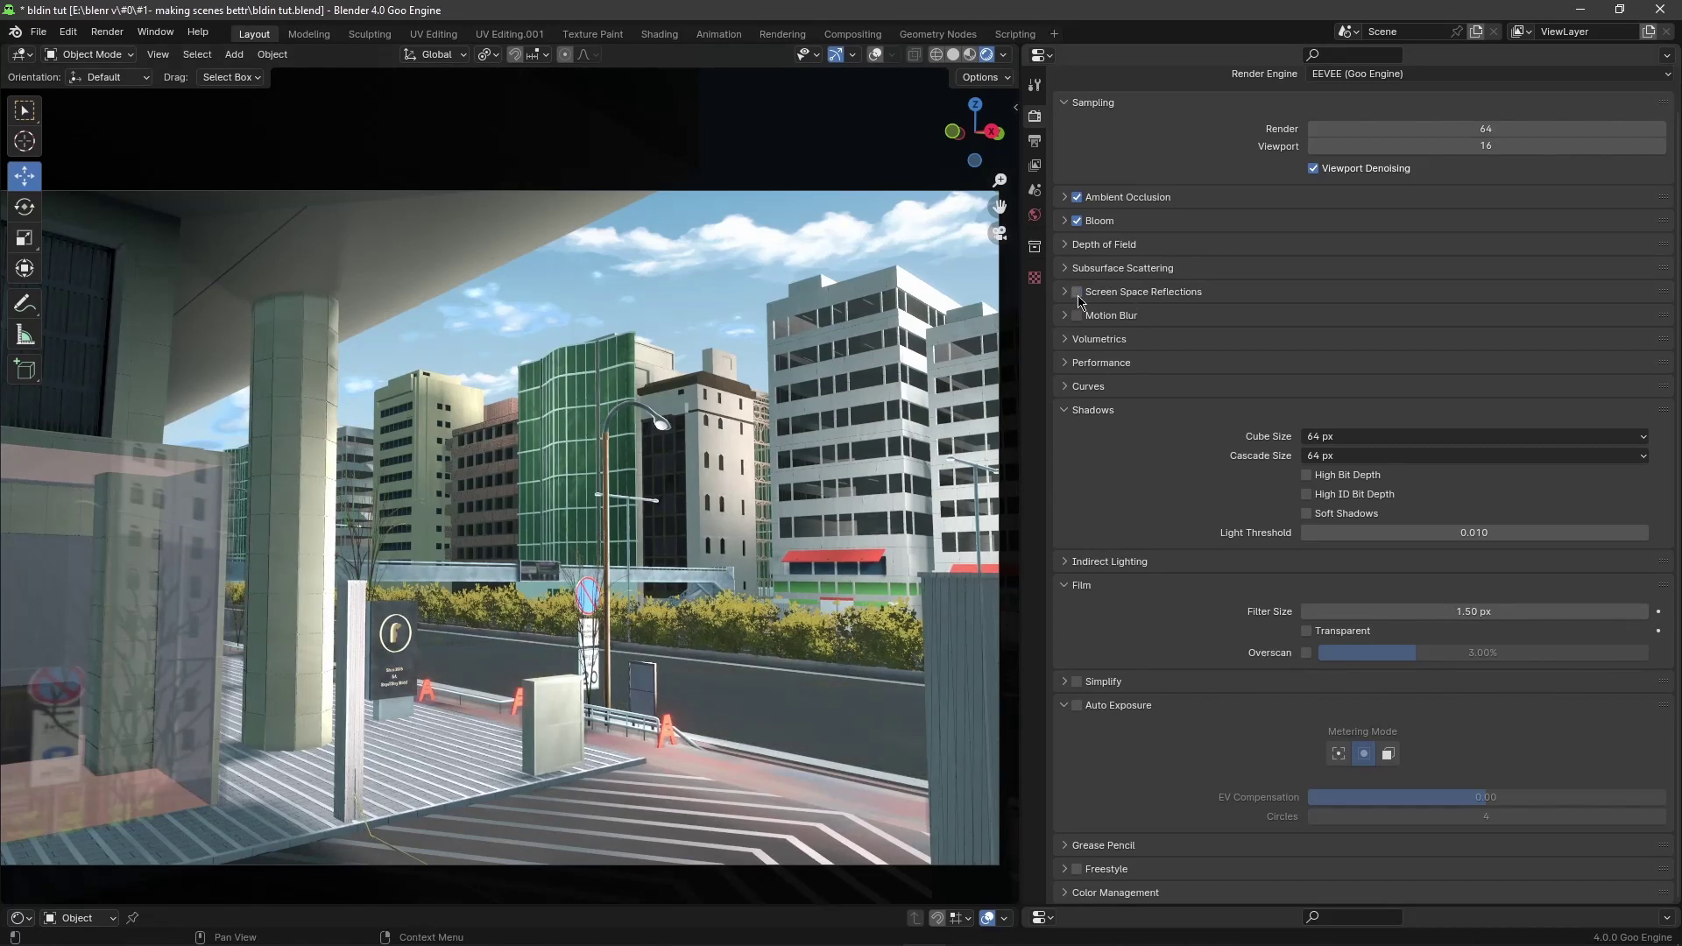
pyautogui.click(1077, 292)
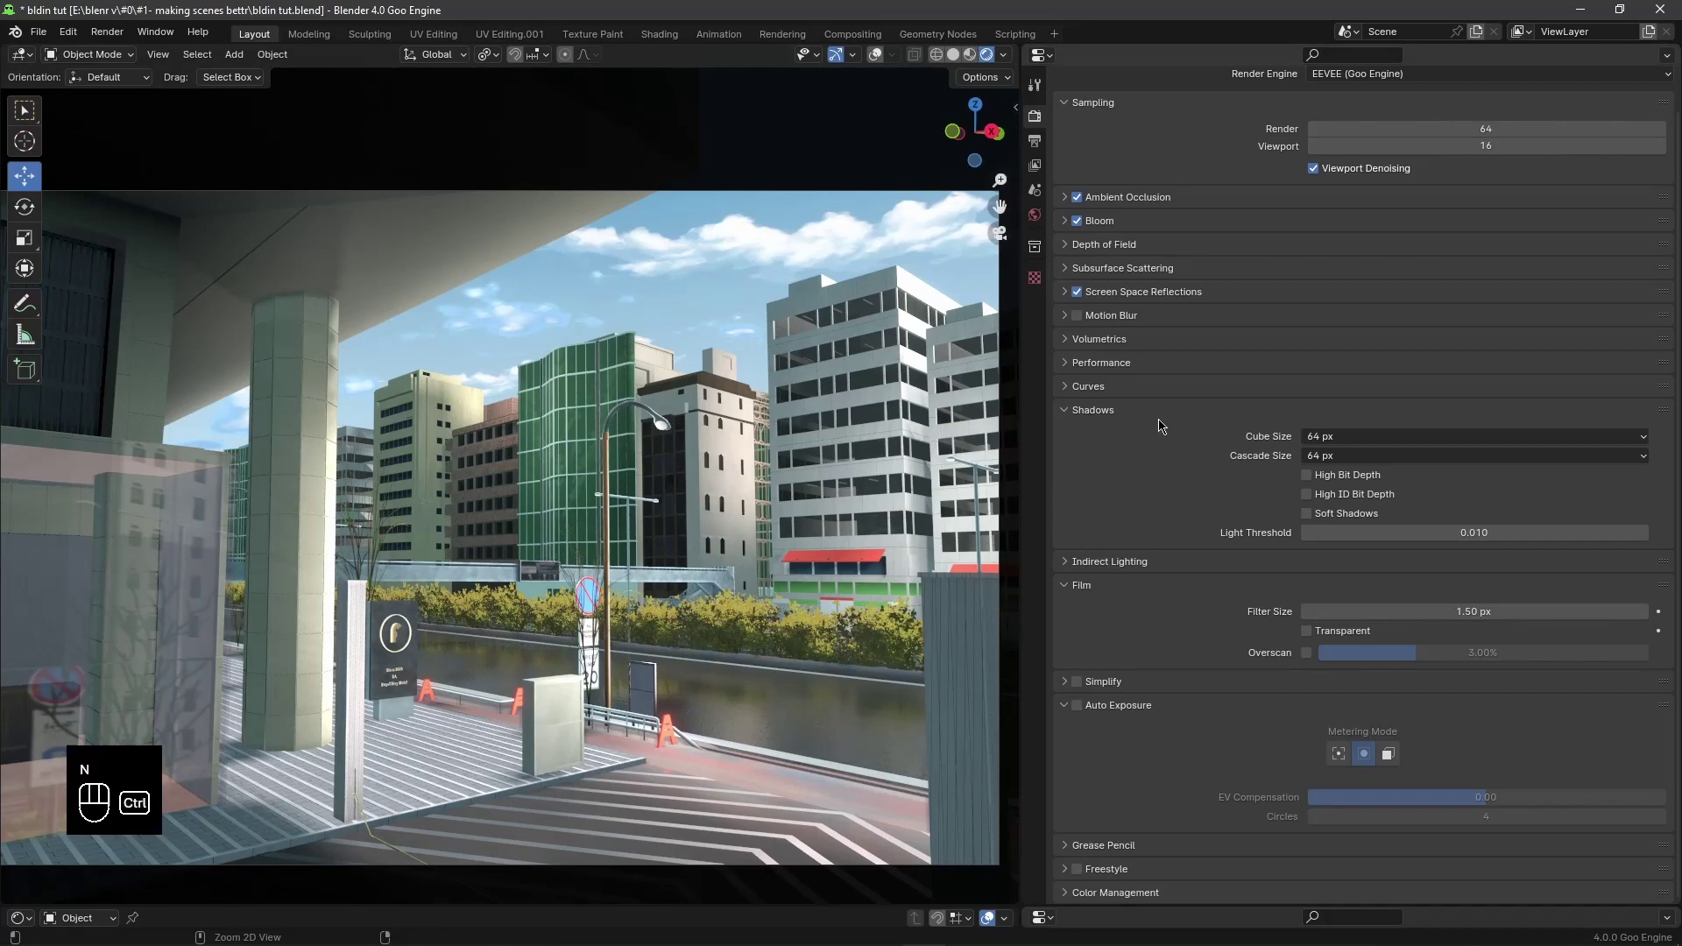
pyautogui.hotkey('ctrl', 's')
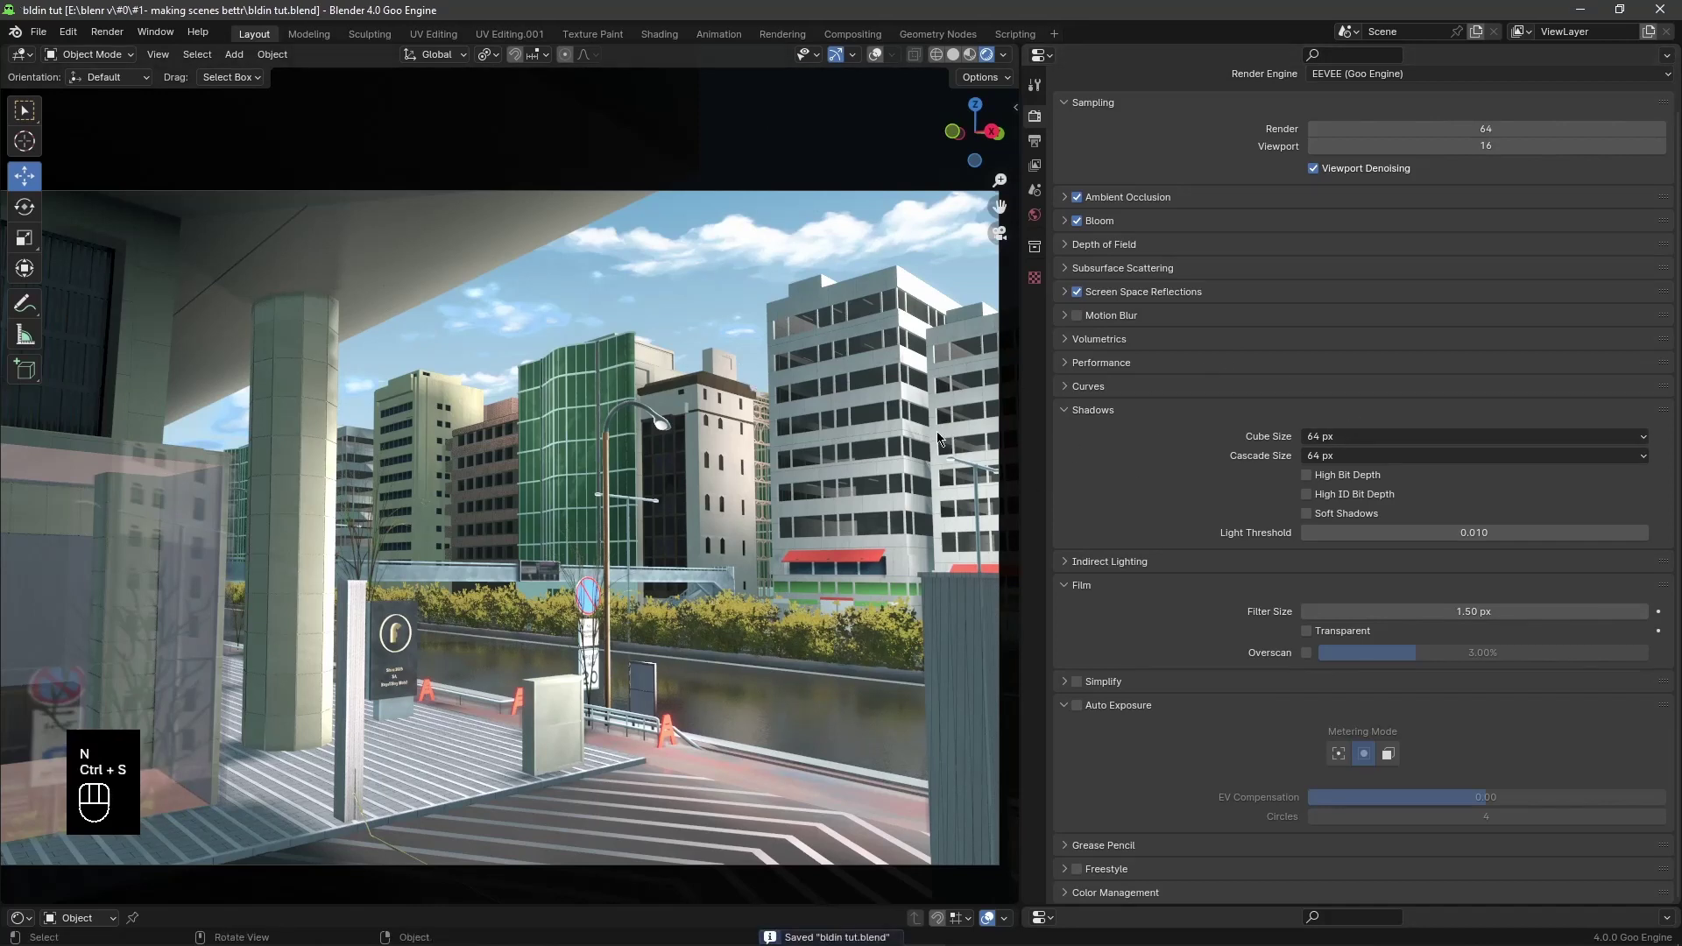
# Step: Try a shadow Cascade Size of 4096 px, comparing it with 64 px on the buildings and hedge
pyautogui.keyDown('shift'); pyautogui.moveTo(880, 423); pyautogui.dragTo(770, 489, button='middle'); pyautogui.keyUp('shift')
pyautogui.press('Home')
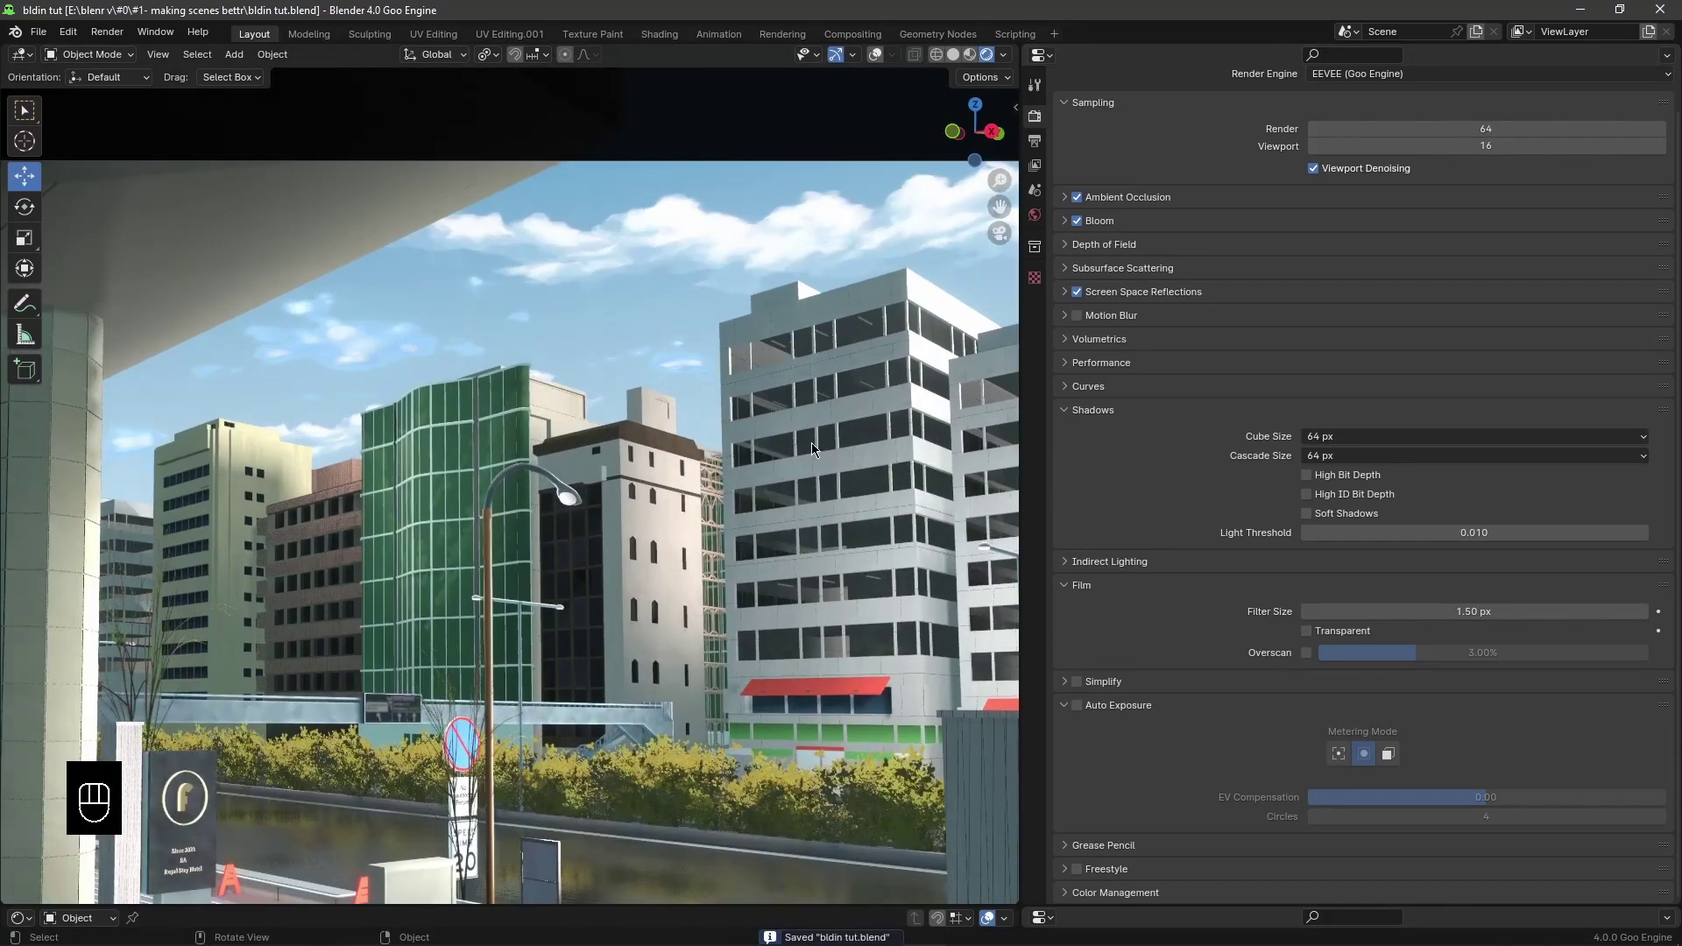
pyautogui.click(1352, 458)
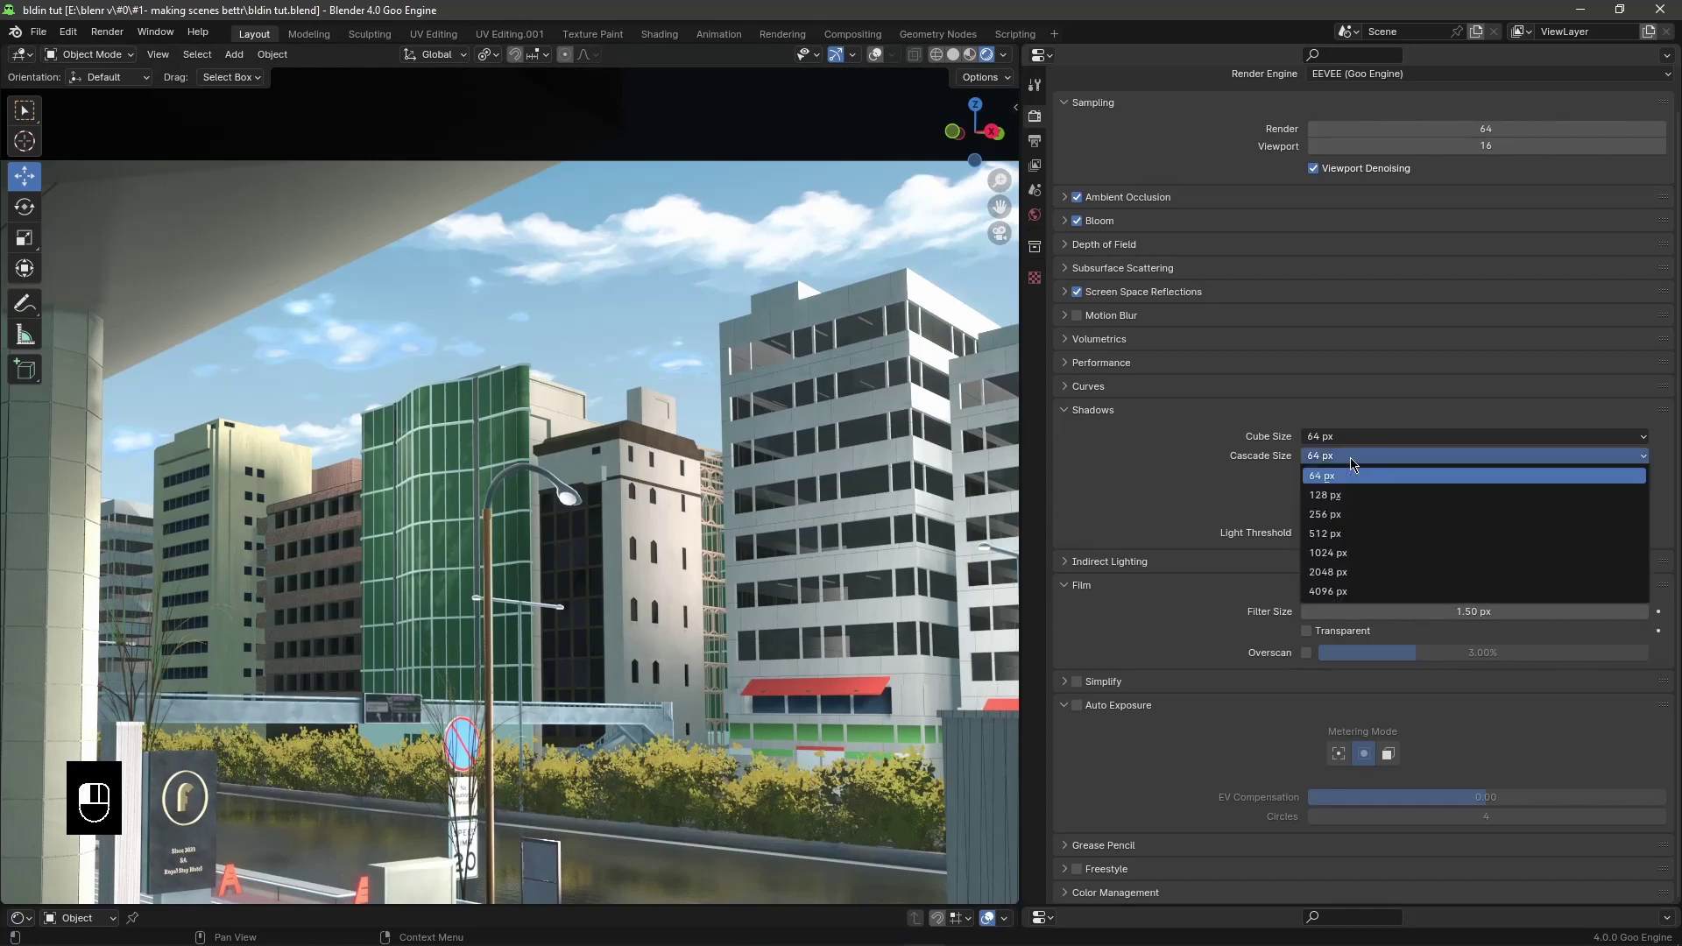
pyautogui.click(1364, 593)
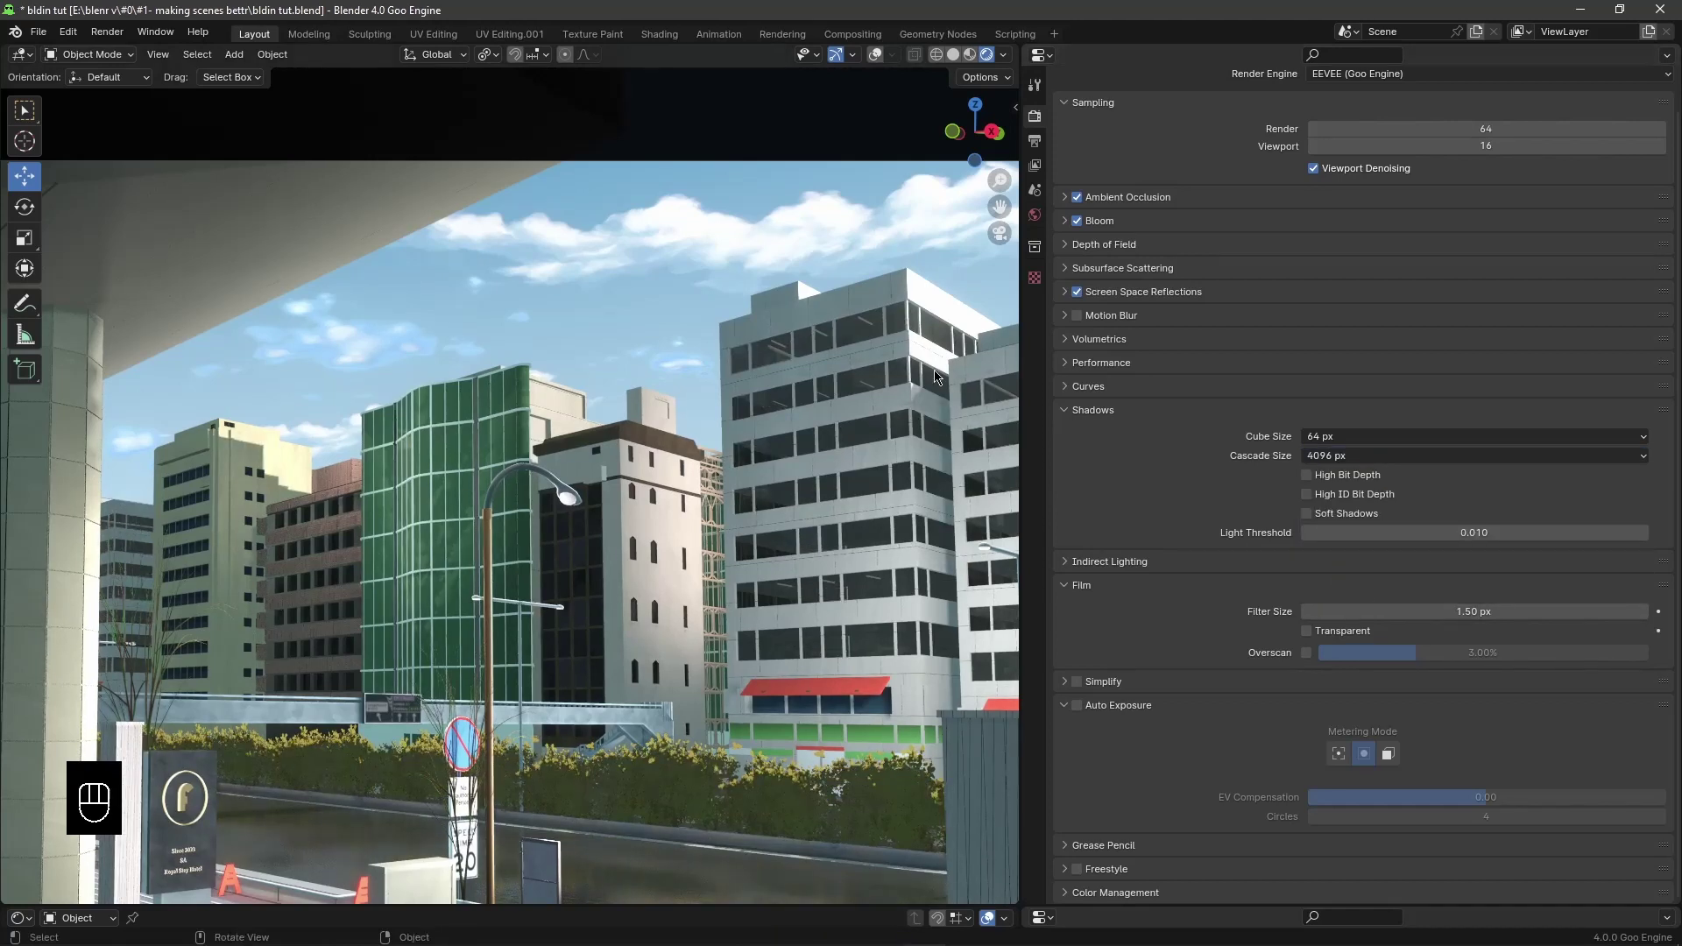
pyautogui.click(1329, 456)
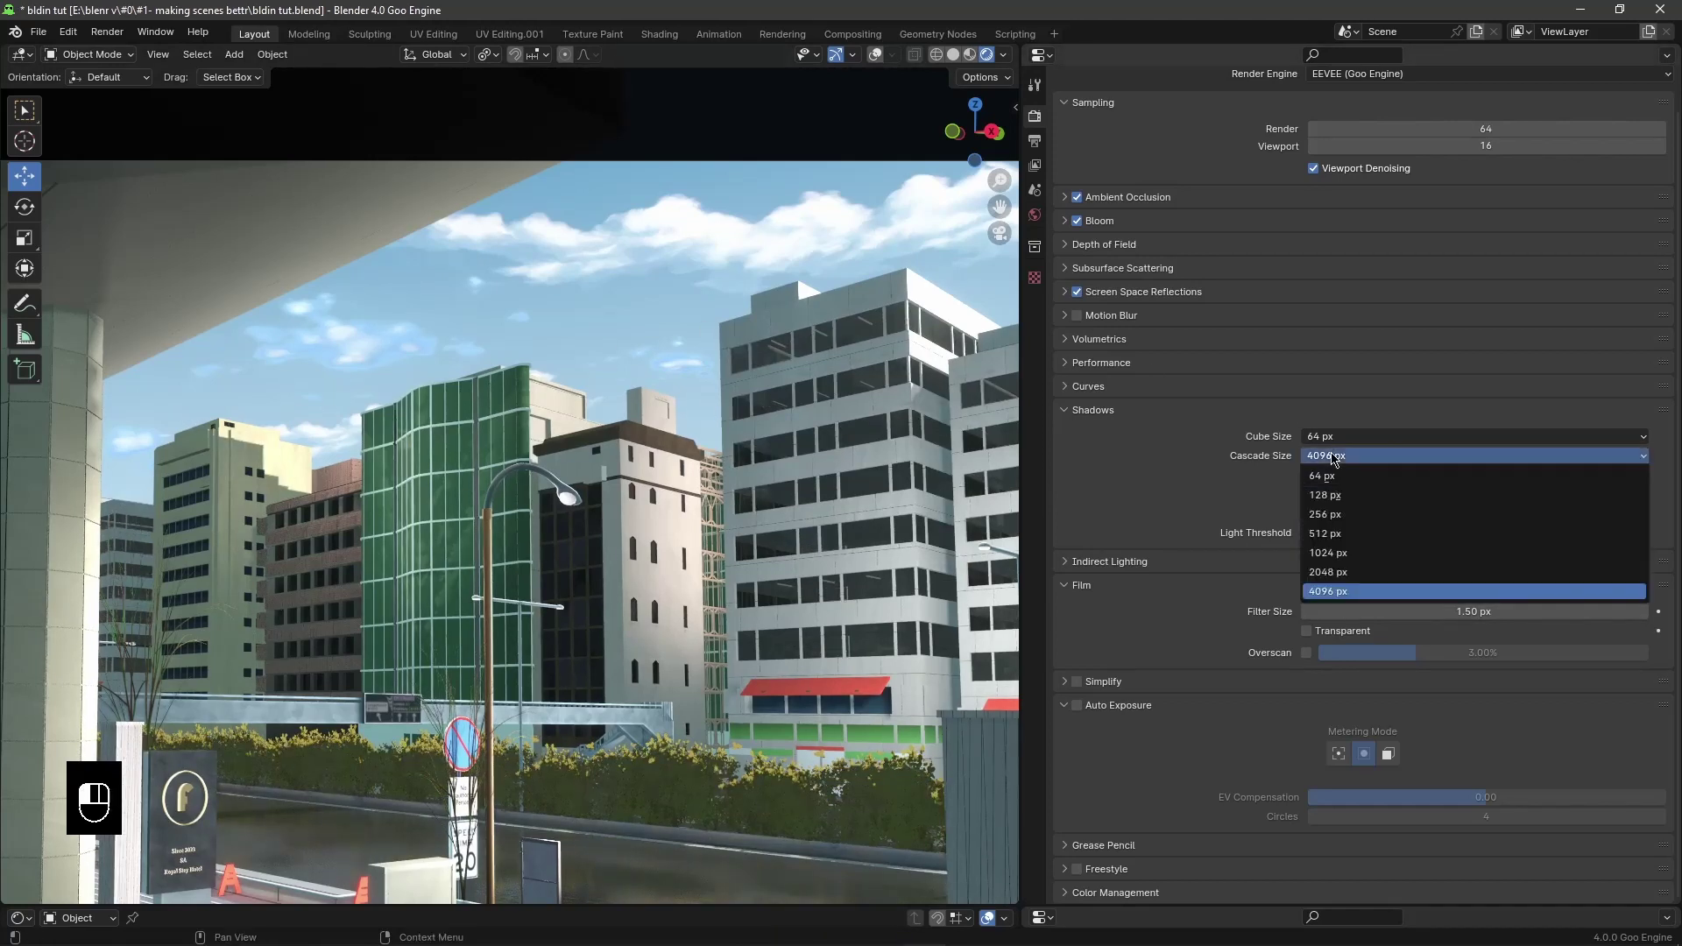
pyautogui.click(1327, 463)
pyautogui.click(1328, 456)
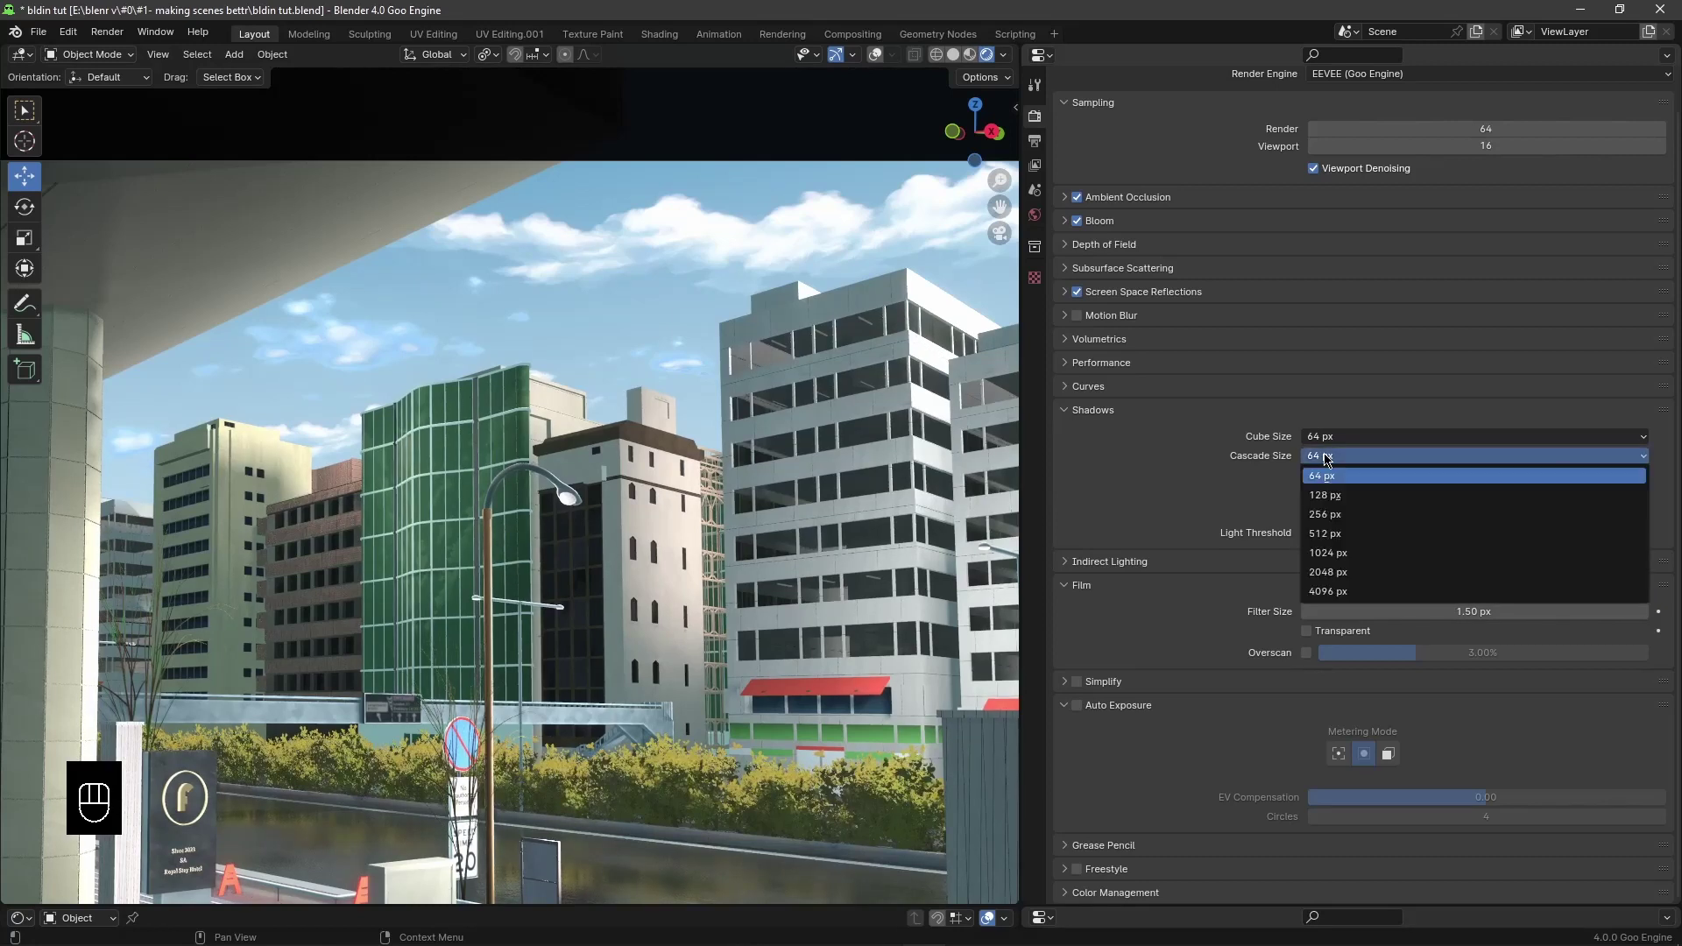
pyautogui.click(1332, 592)
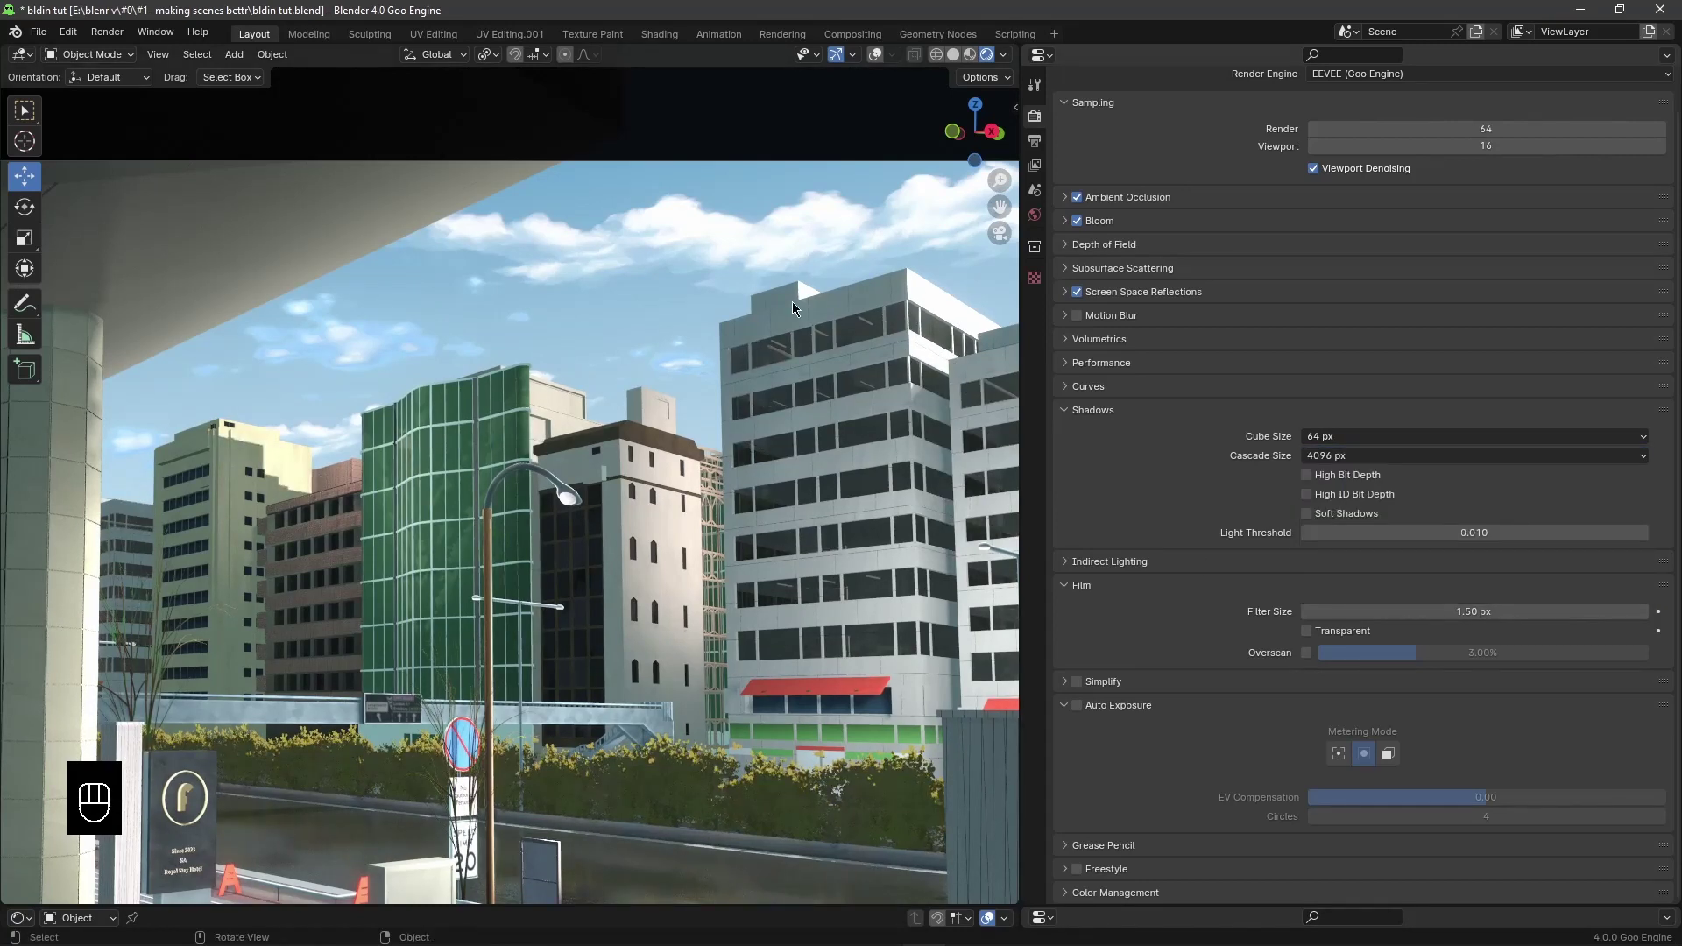
# Step: Compare Cascade Size 64 px and 4096 px on the distant buildings, leaving it at 64 px
pyautogui.keyDown('shift'); pyautogui.moveTo(260, 471); pyautogui.dragTo(429, 481, button='middle'); pyautogui.keyUp('shift')
pyautogui.scroll(4, 429, 481)
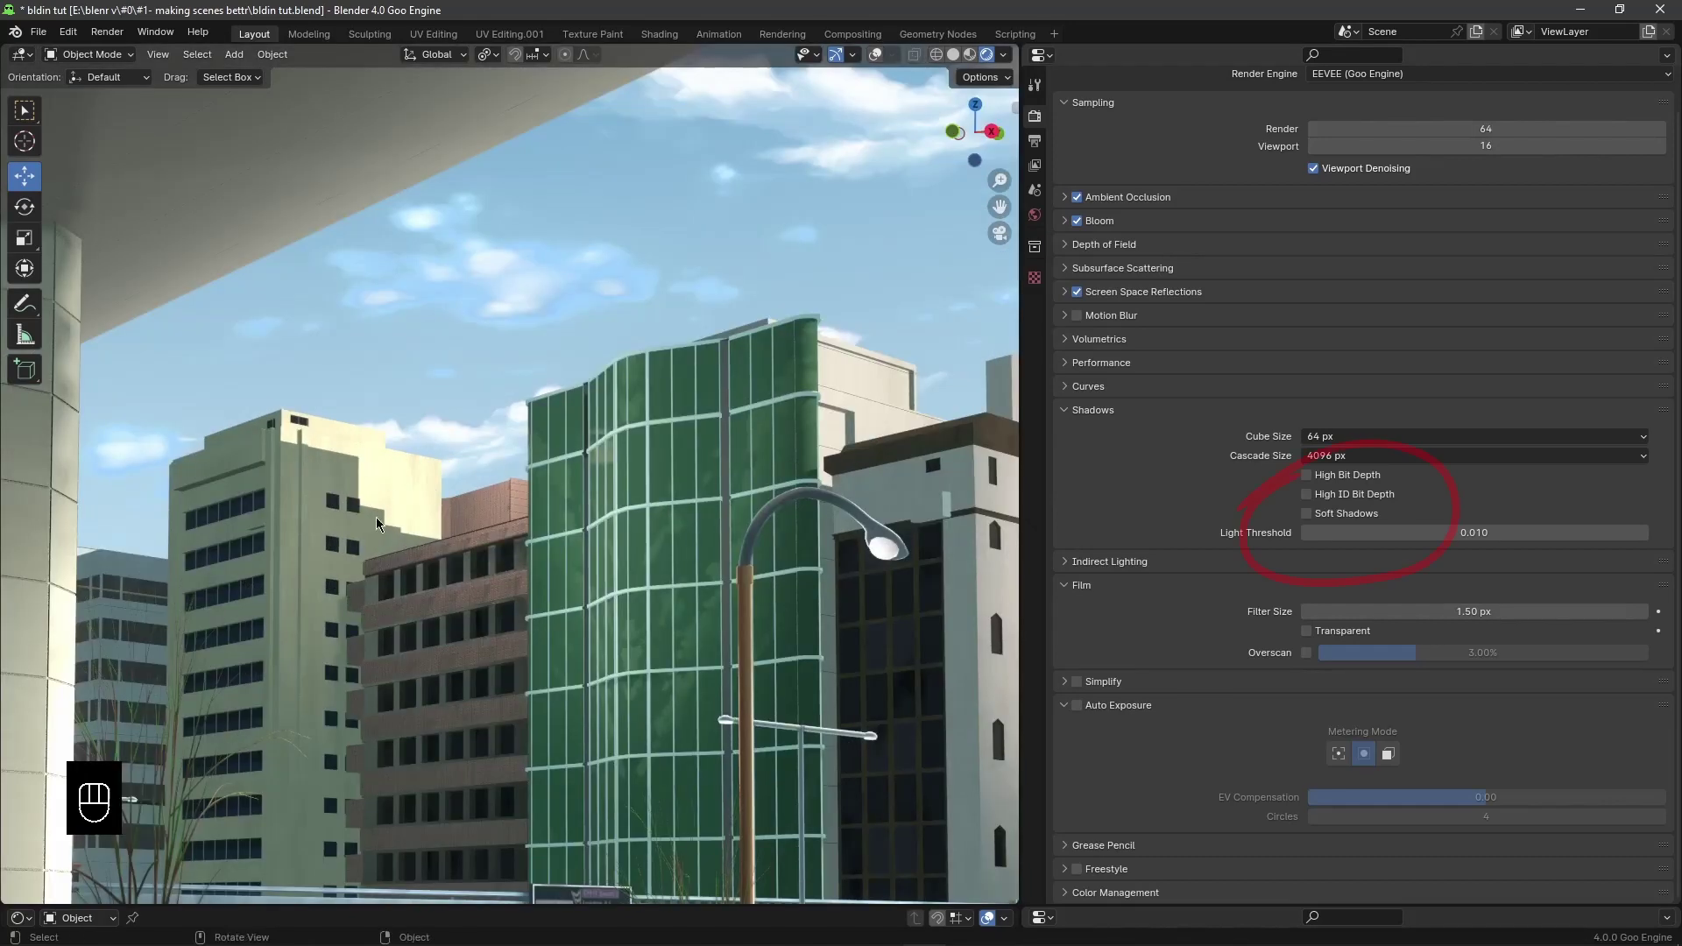
pyautogui.click(1367, 456)
pyautogui.click(1354, 474)
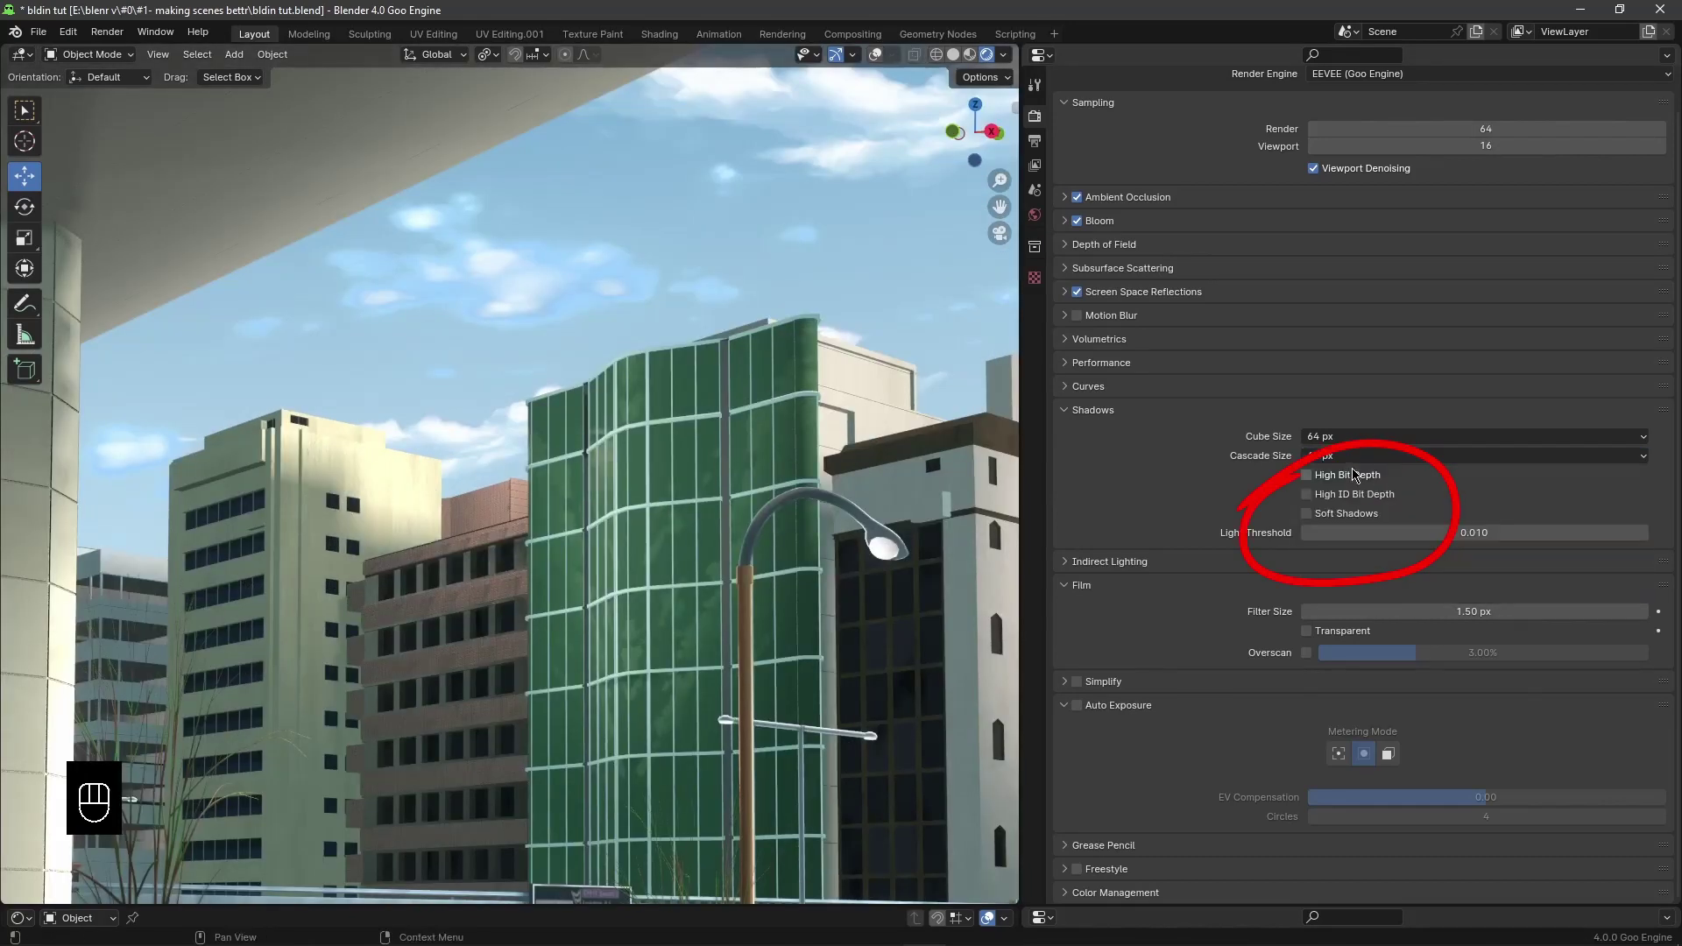
pyautogui.click(1353, 457)
pyautogui.click(1363, 595)
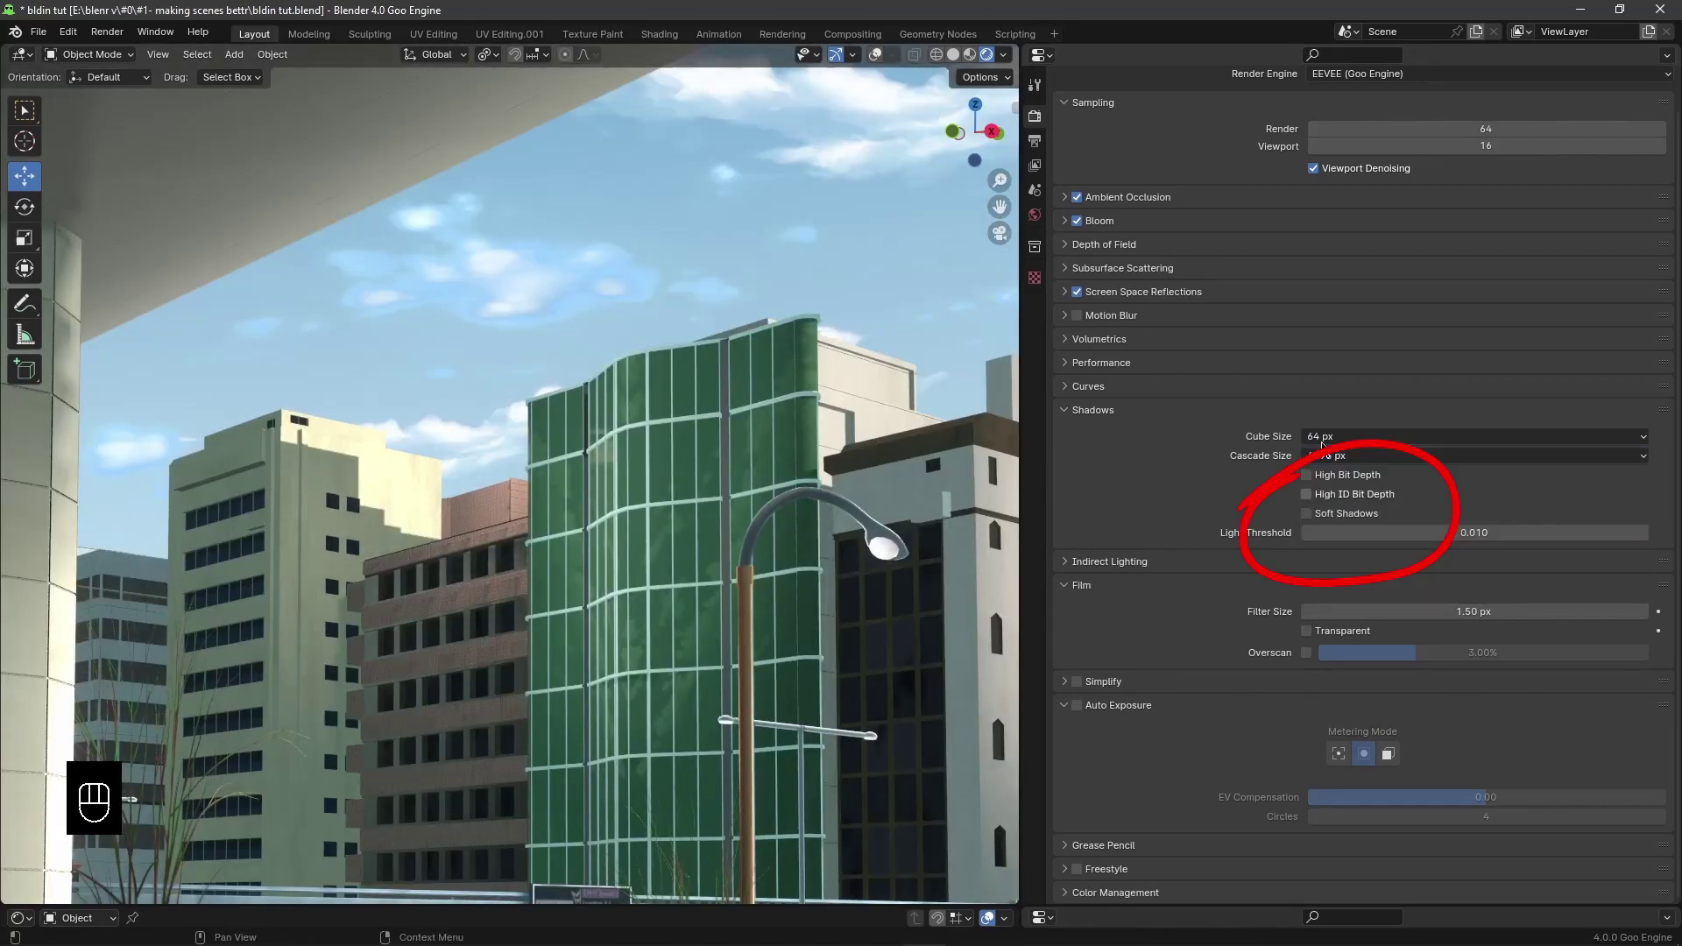
pyautogui.click(1347, 456)
pyautogui.click(1339, 476)
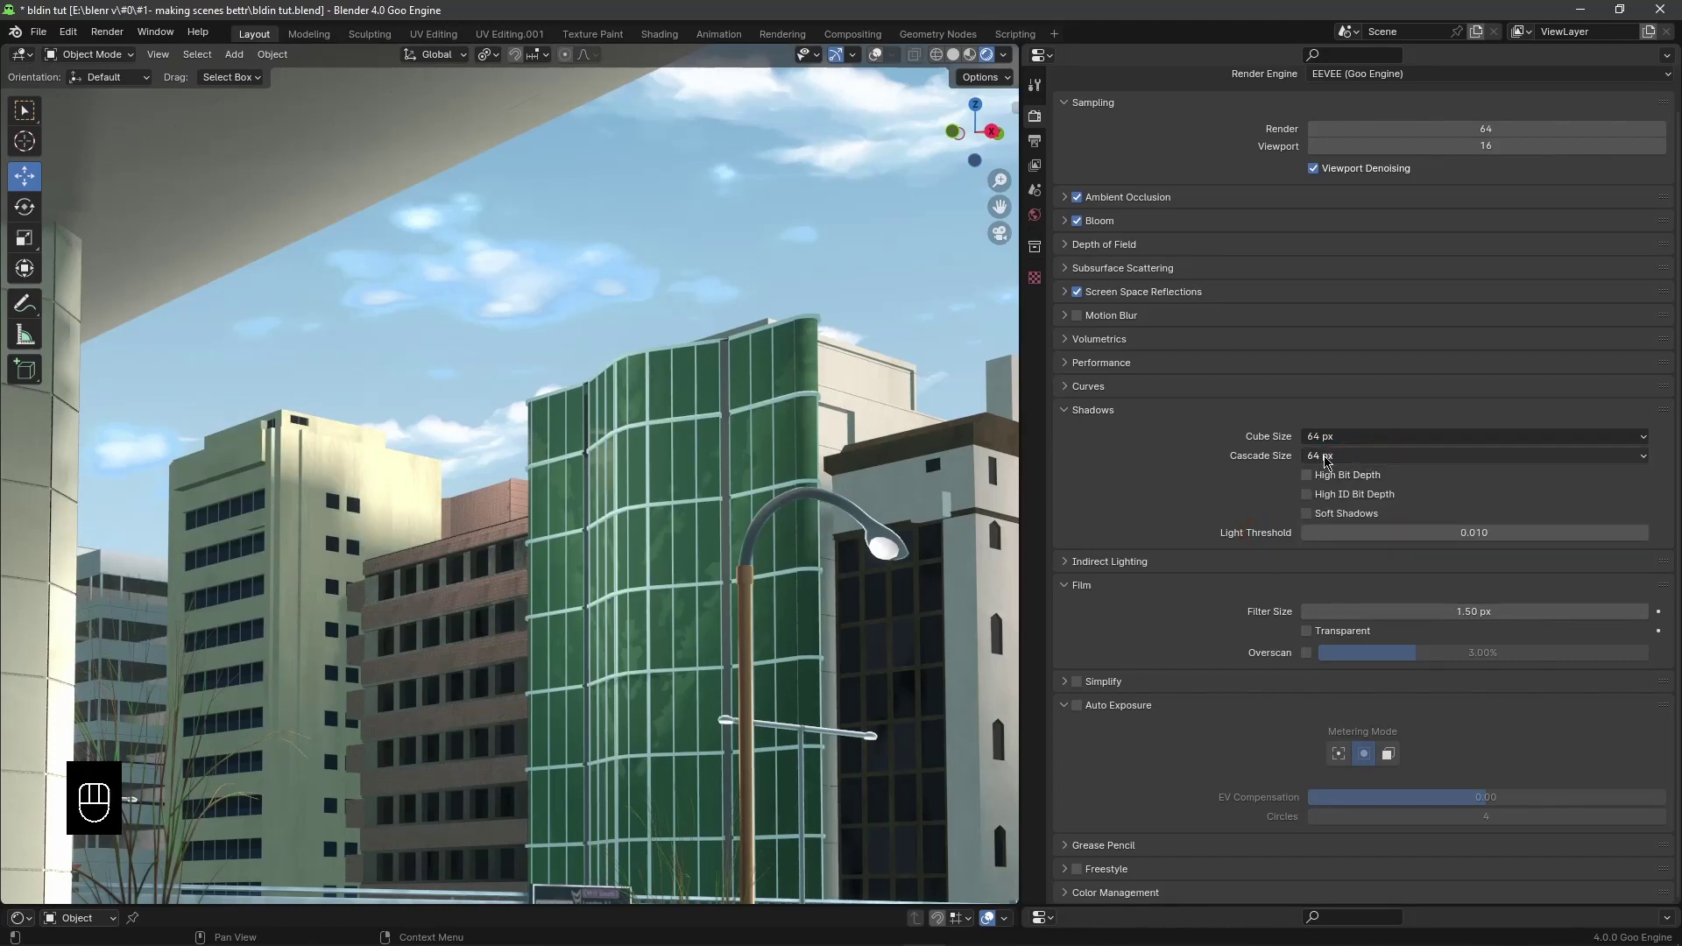
# Step: Expand the lower editor areas to about half the window height and save the file
pyautogui.scroll(-5, 739, 480)
pyautogui.keyDown('shift'); pyautogui.moveTo(648, 569); pyautogui.dragTo(723, 537, button='middle'); pyautogui.keyUp('shift')
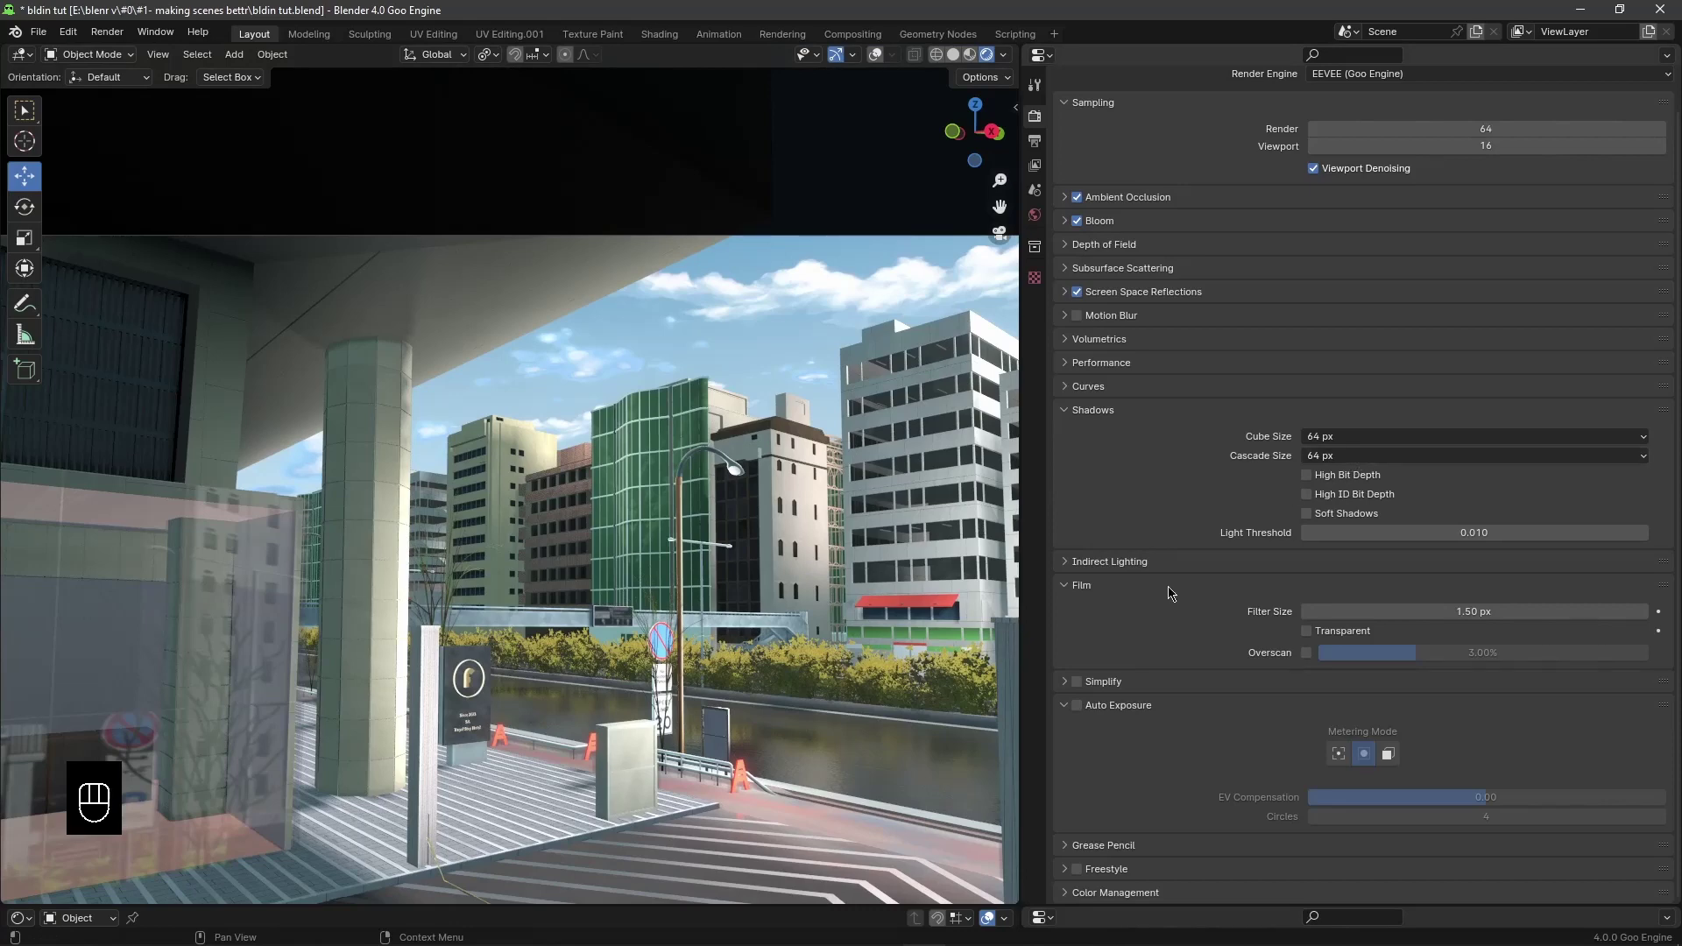
pyautogui.moveTo(861, 909); pyautogui.dragTo(893, 478)
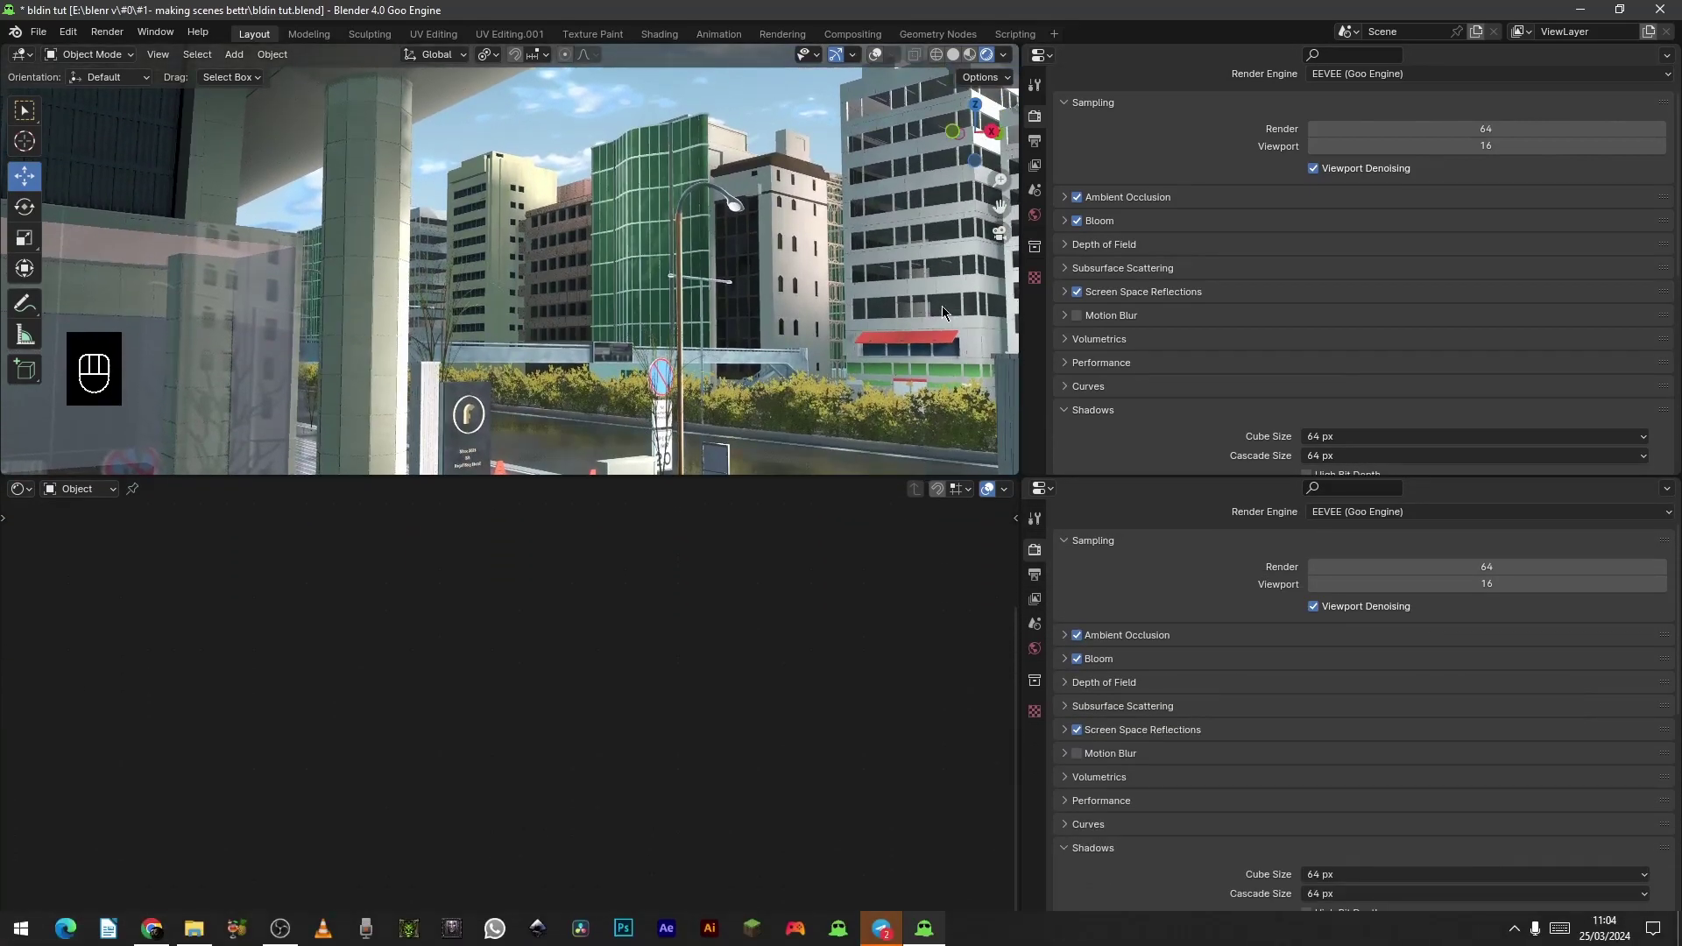
pyautogui.hotkey('ctrl', 's')
# Step: Close the Telegram window and change the upper Properties editor to a 3D Viewport
pyautogui.rightClick(881, 928)
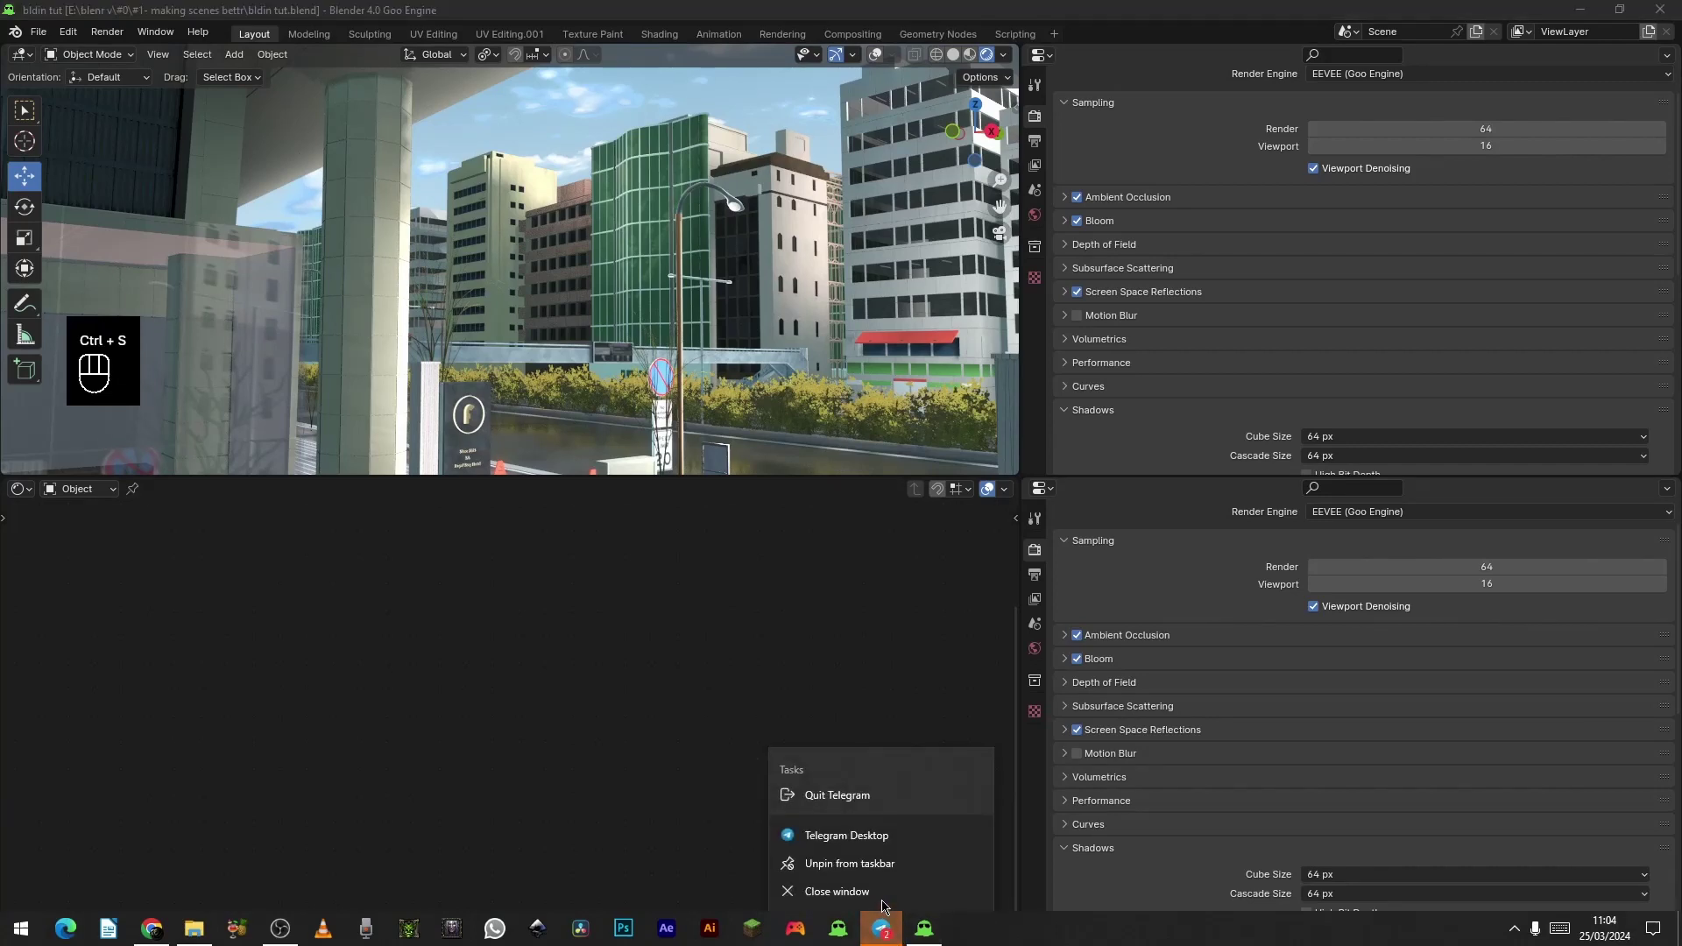
pyautogui.click(881, 902)
pyautogui.click(1041, 54)
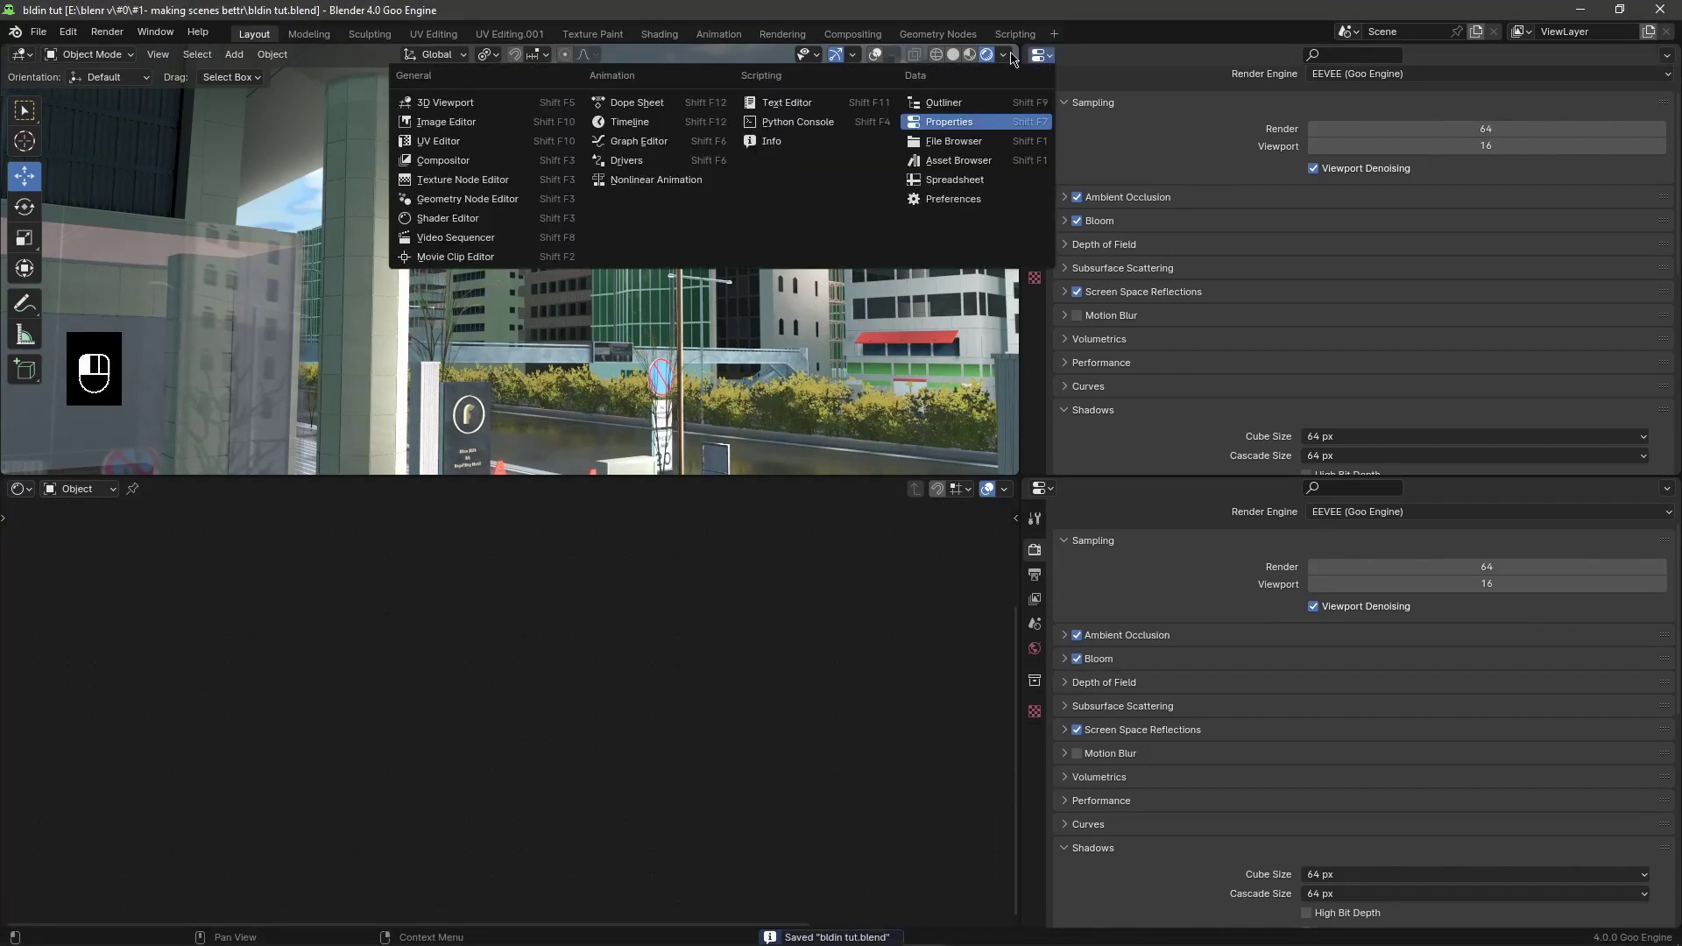
pyautogui.click(445, 103)
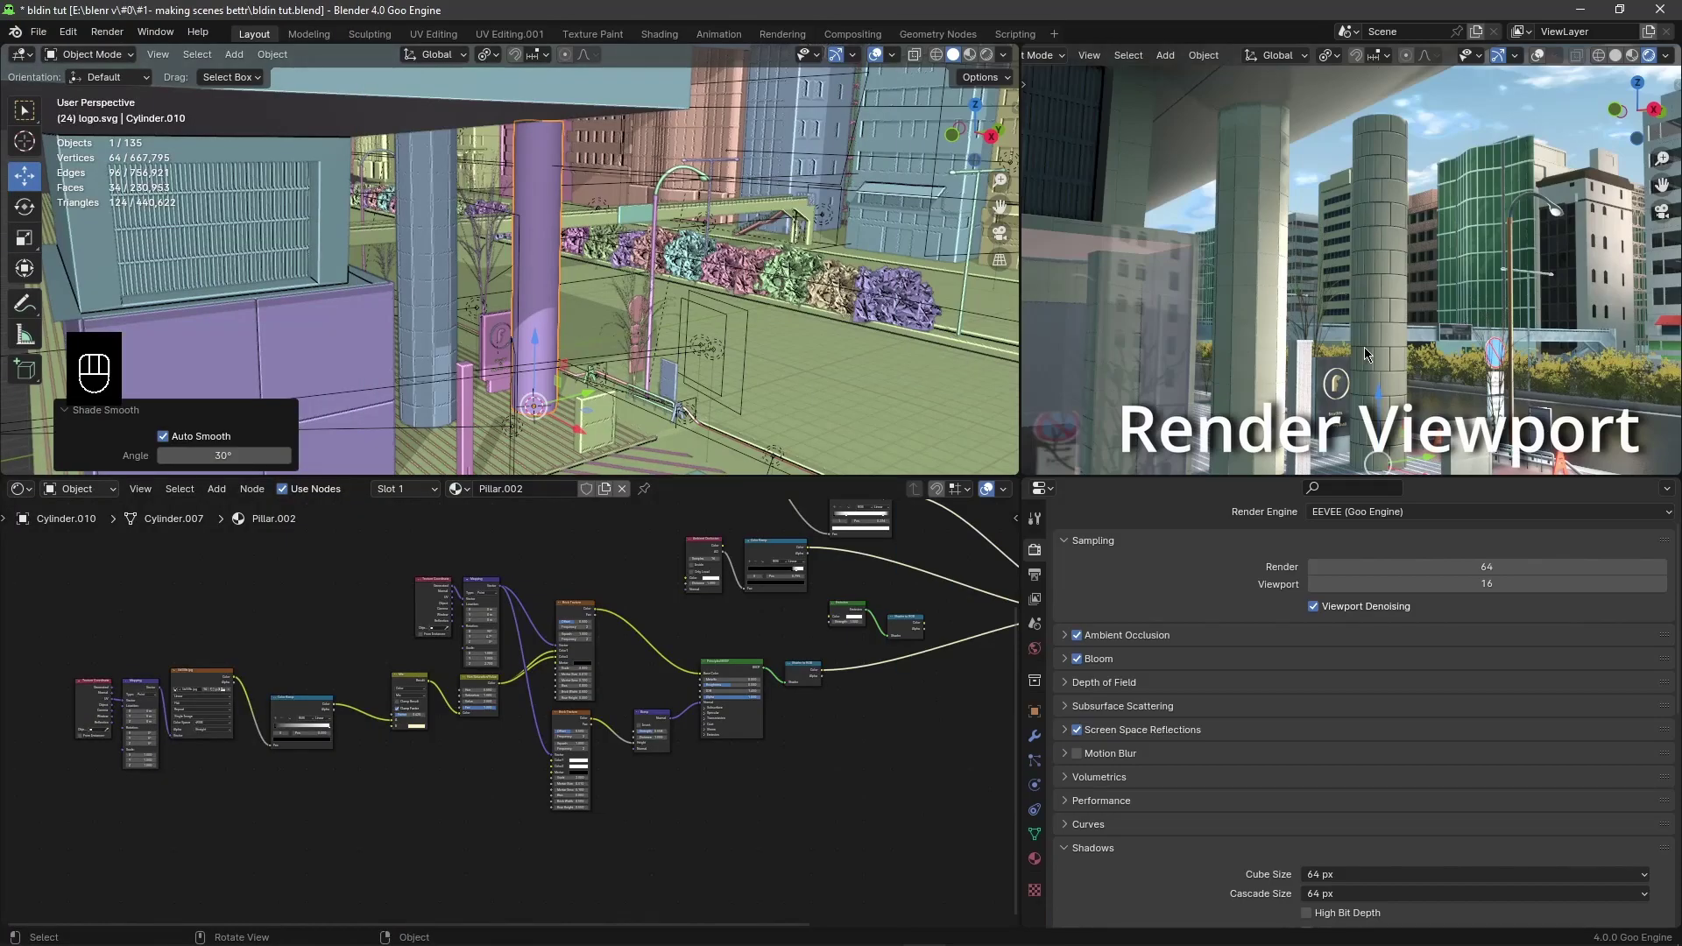
# Step: Show the solid-shaded viewport through the scene camera with both pillars framed, matching the rendered viewport
pyautogui.moveTo(1365, 353); pyautogui.dragTo(1378, 323, button='middle')
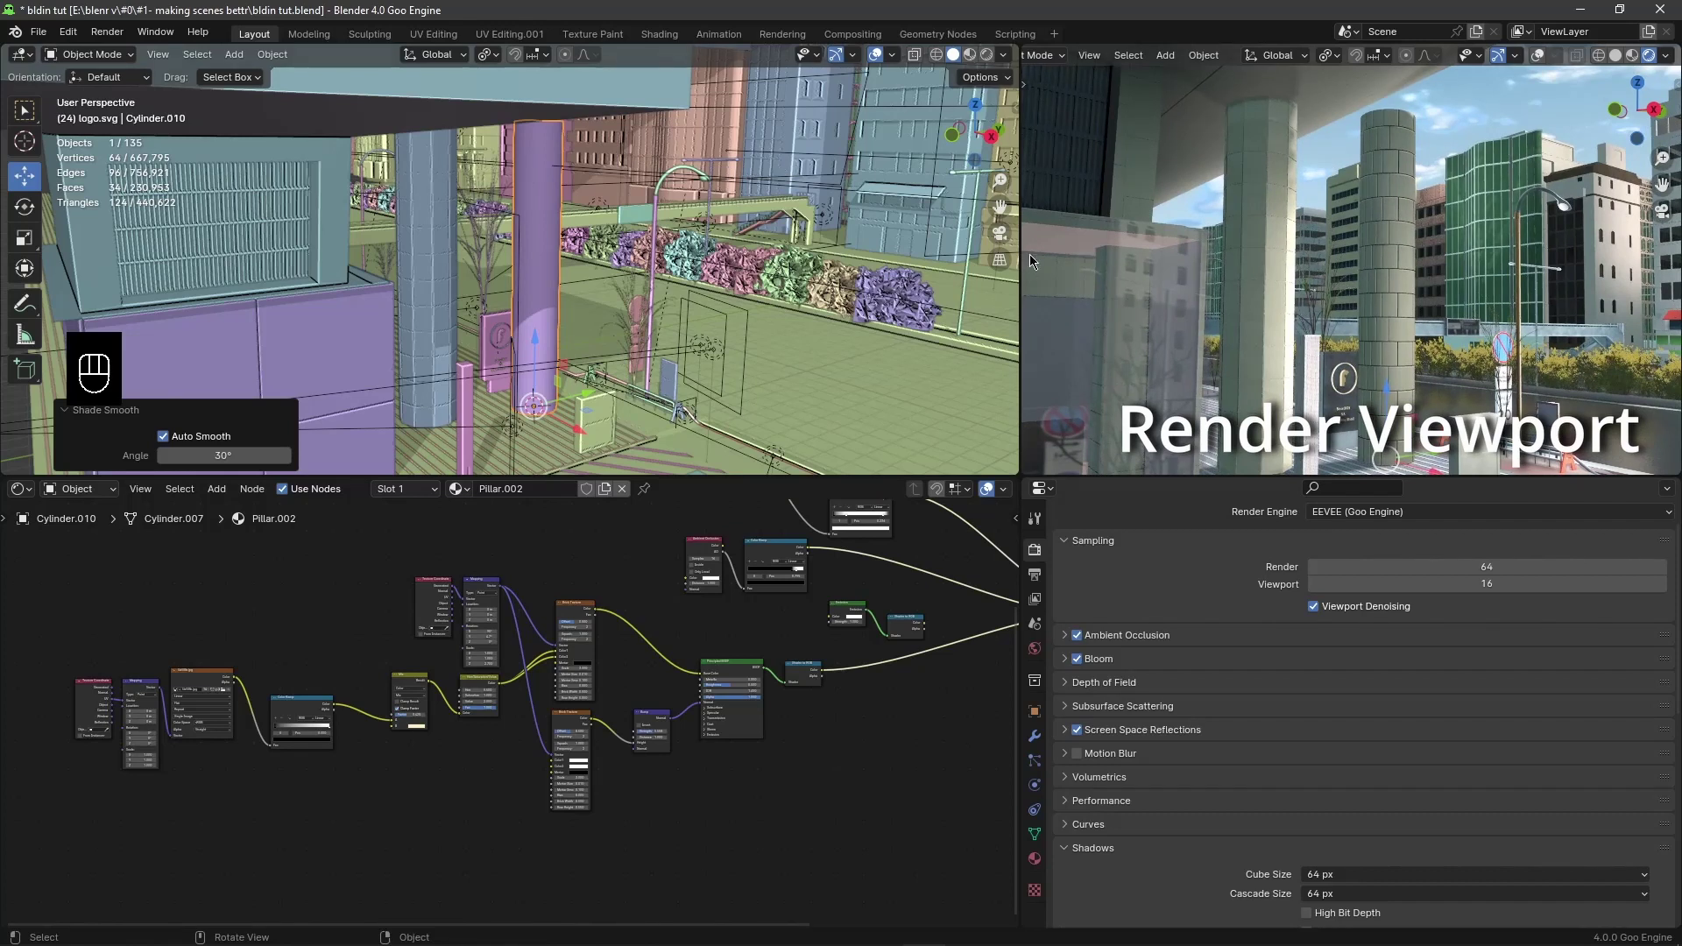
pyautogui.click(1000, 233)
pyautogui.keyDown('shift'); pyautogui.moveTo(594, 285); pyautogui.dragTo(554, 296, button='middle'); pyautogui.keyUp('shift')
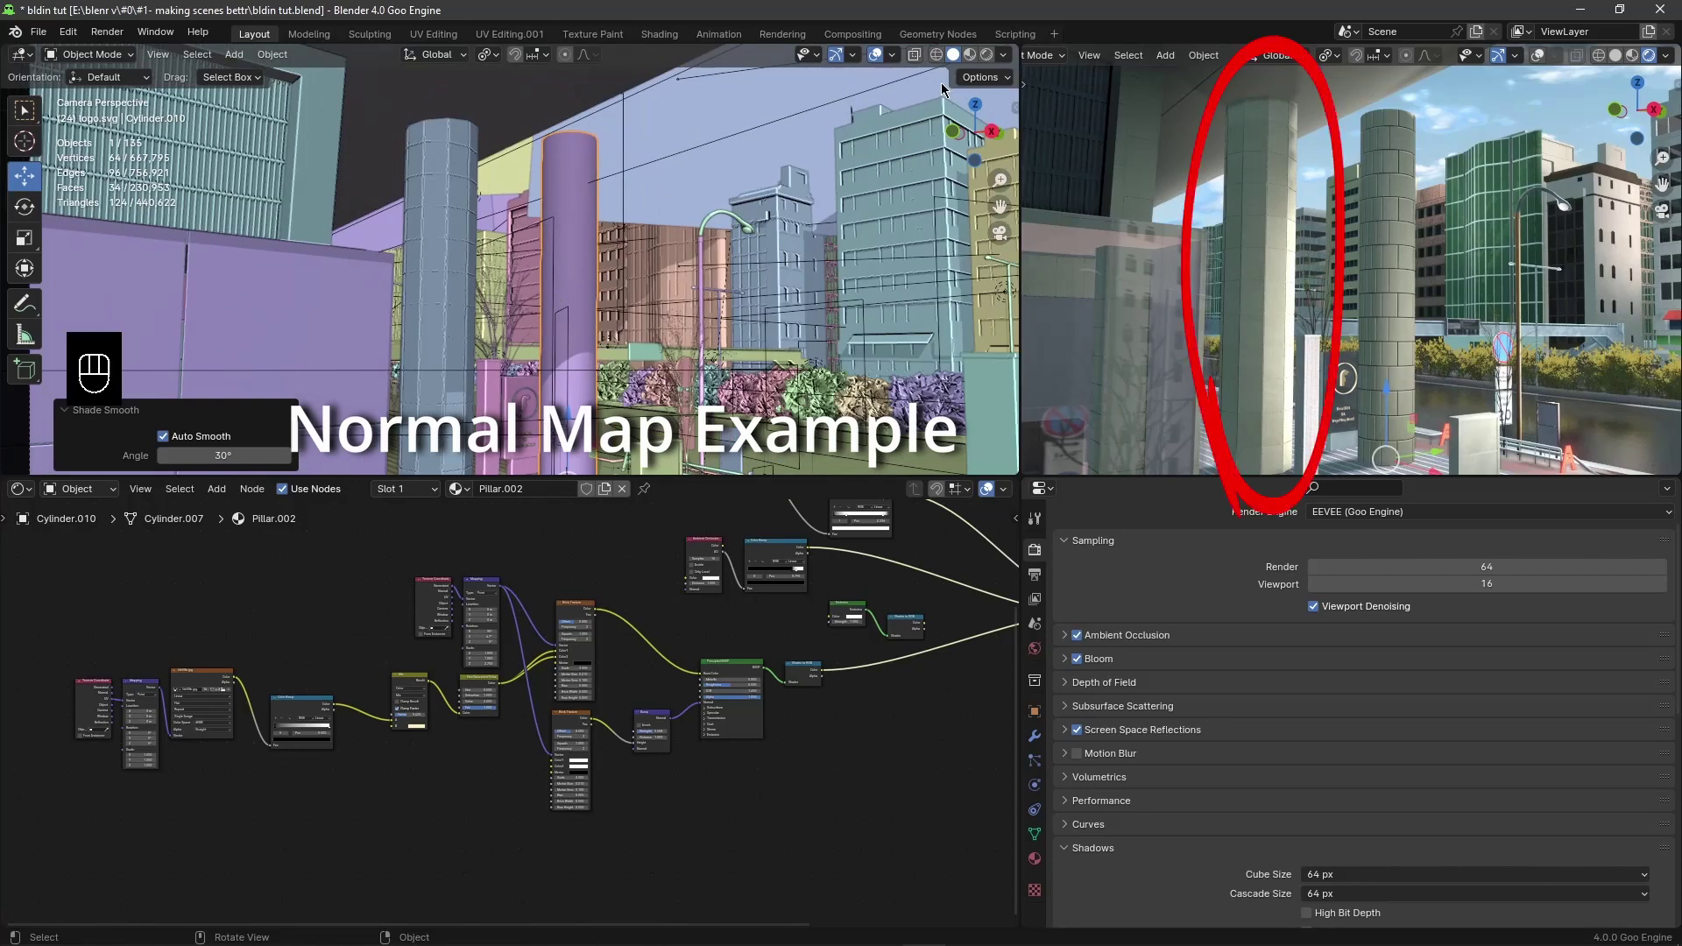
# Step: Show the left viewport in rendered shading without overlays, with both pillars framed
pyautogui.click(987, 61)
pyautogui.scroll(1, 605, 229)
pyautogui.keyDown('shift'); pyautogui.moveTo(578, 229); pyautogui.dragTo(608, 232, button='middle'); pyautogui.keyUp('shift')
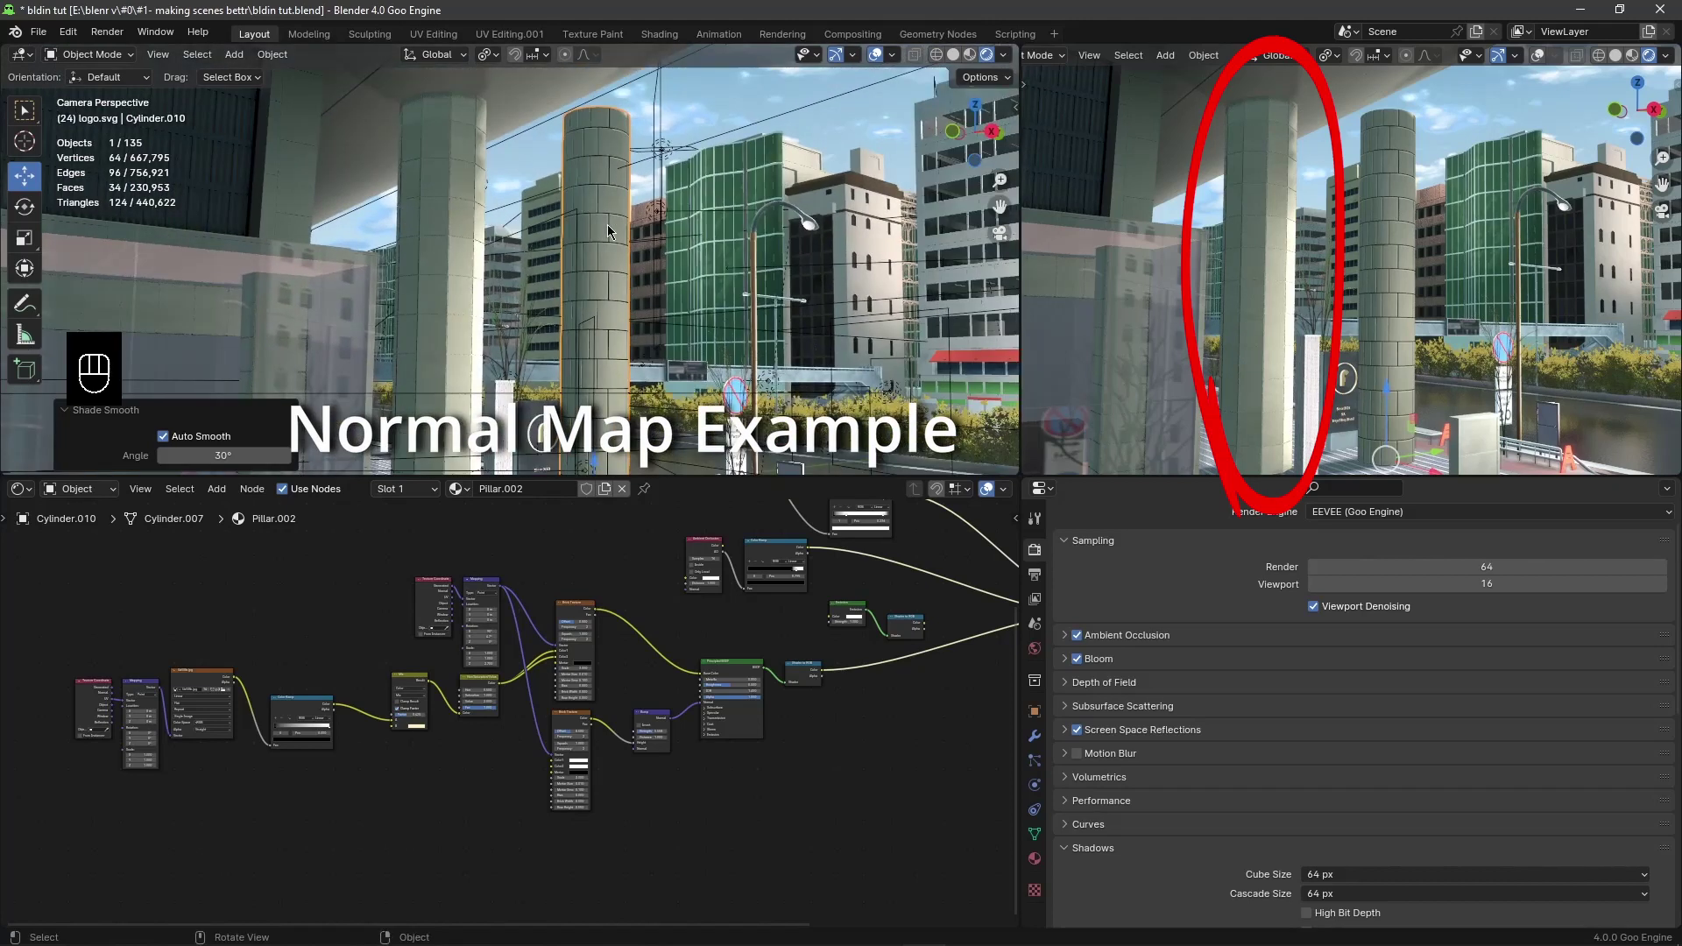
pyautogui.click(872, 55)
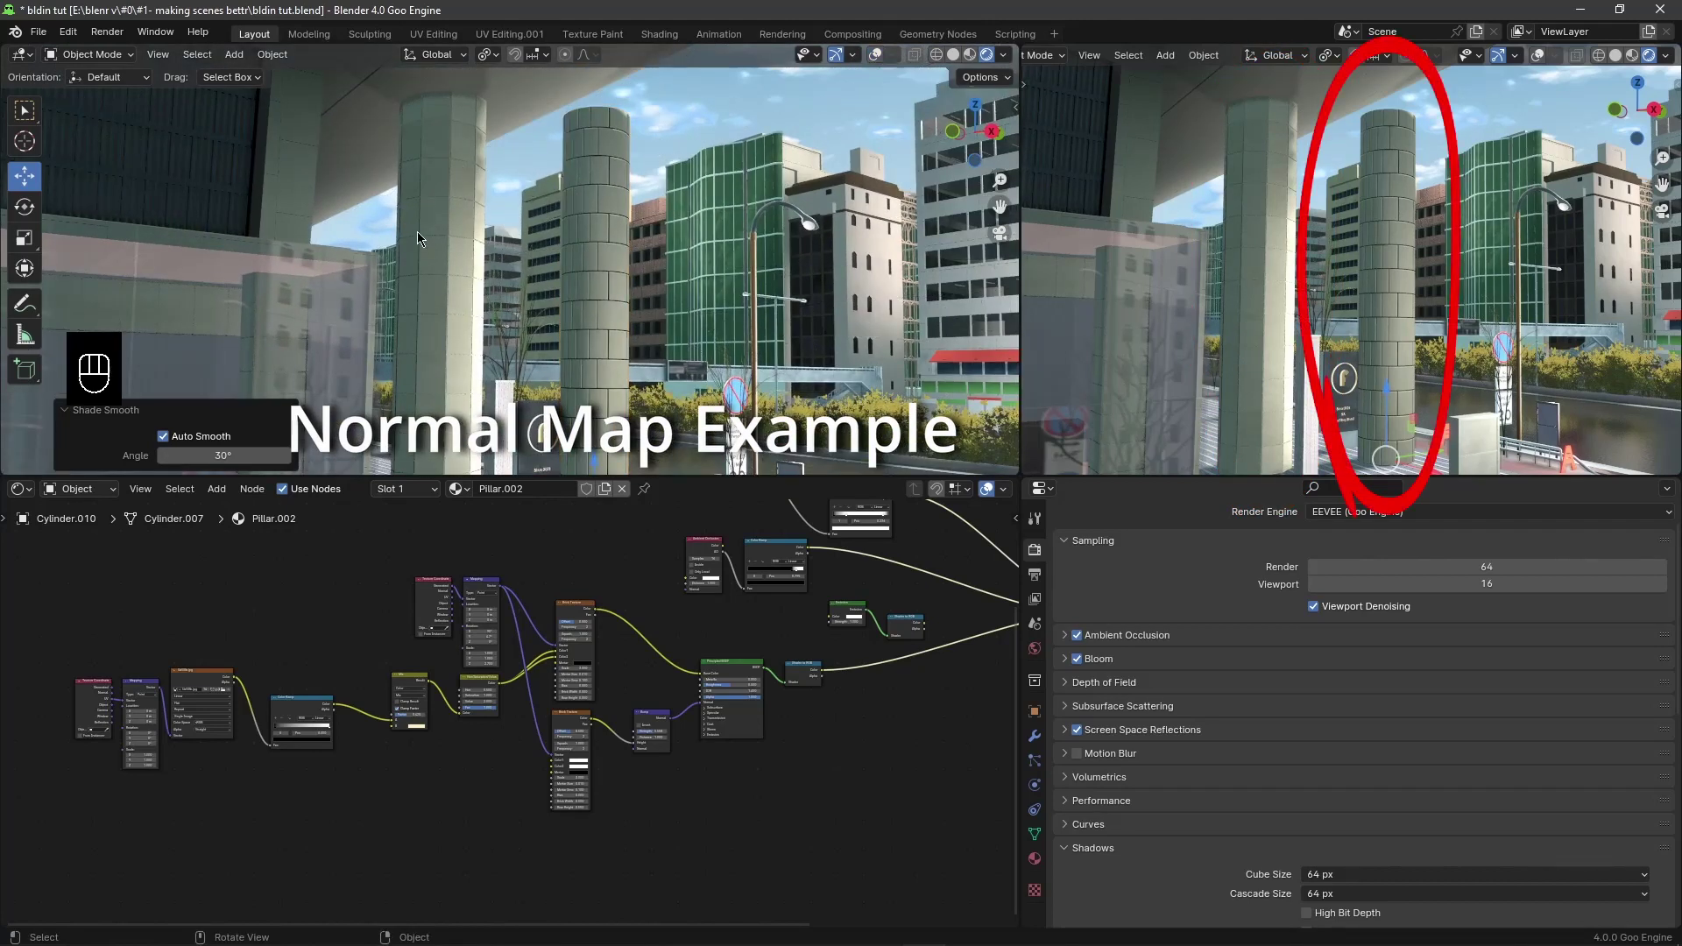
# Step: Hide the modelled pillar and move the brick-textured pillar horizontally by about -0.705 m in X and -3.291 m in Y
pyautogui.click(465, 229)
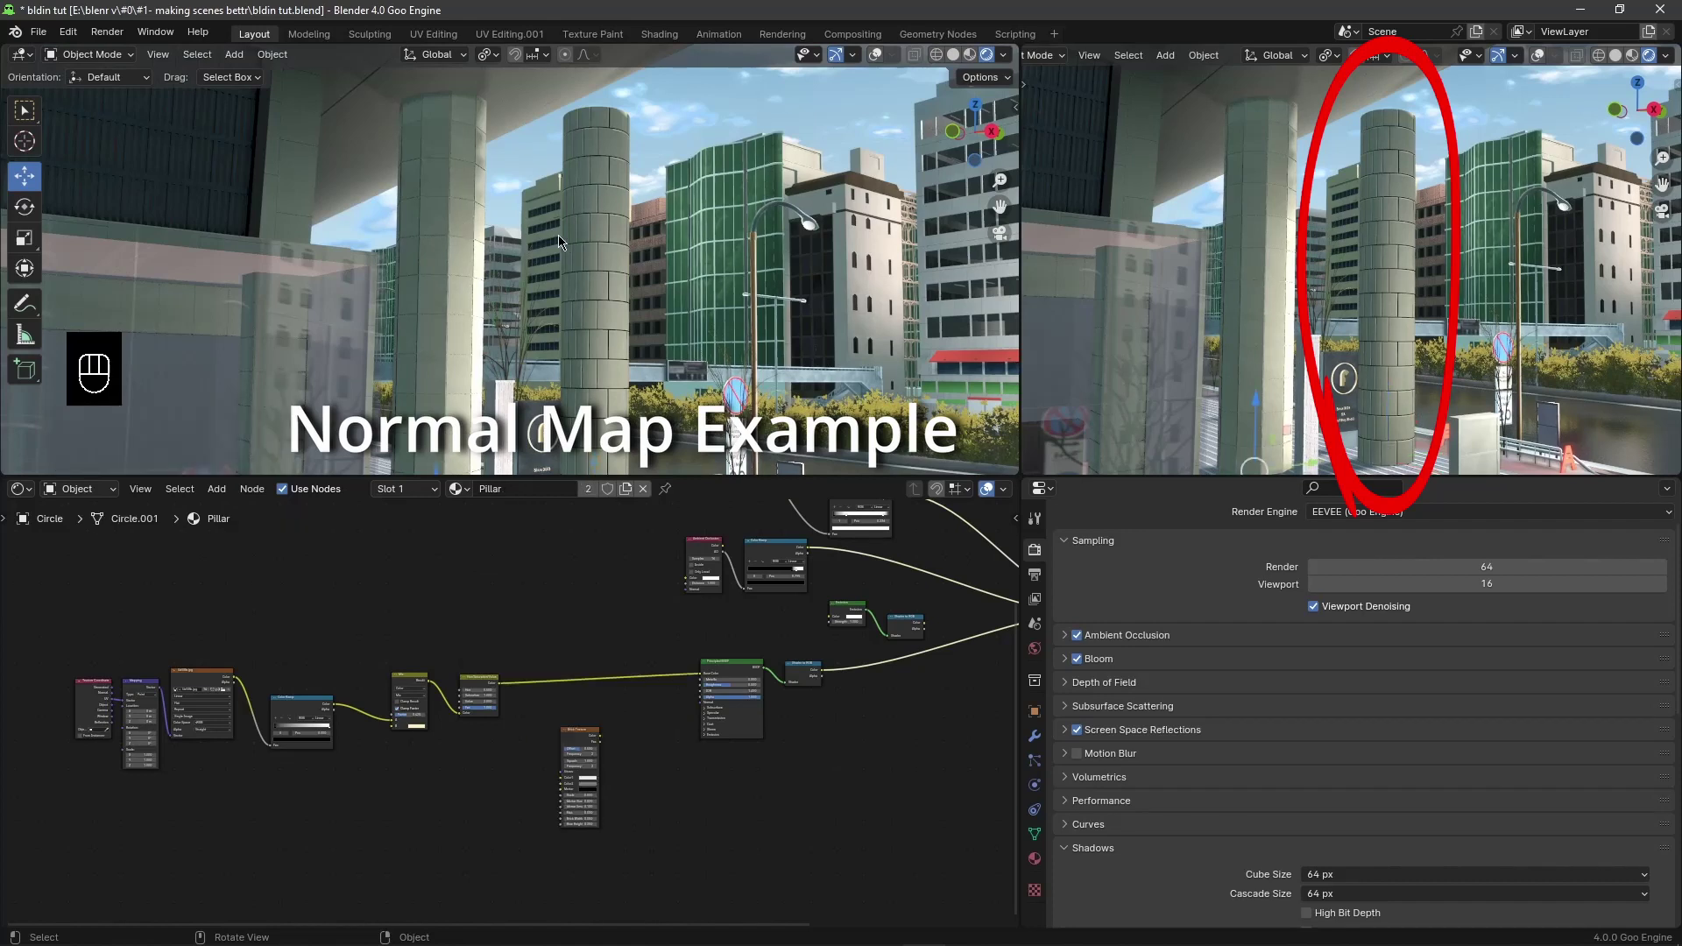
pyautogui.press('h')
pyautogui.press('g')
pyautogui.hotkey('shift', 'z')
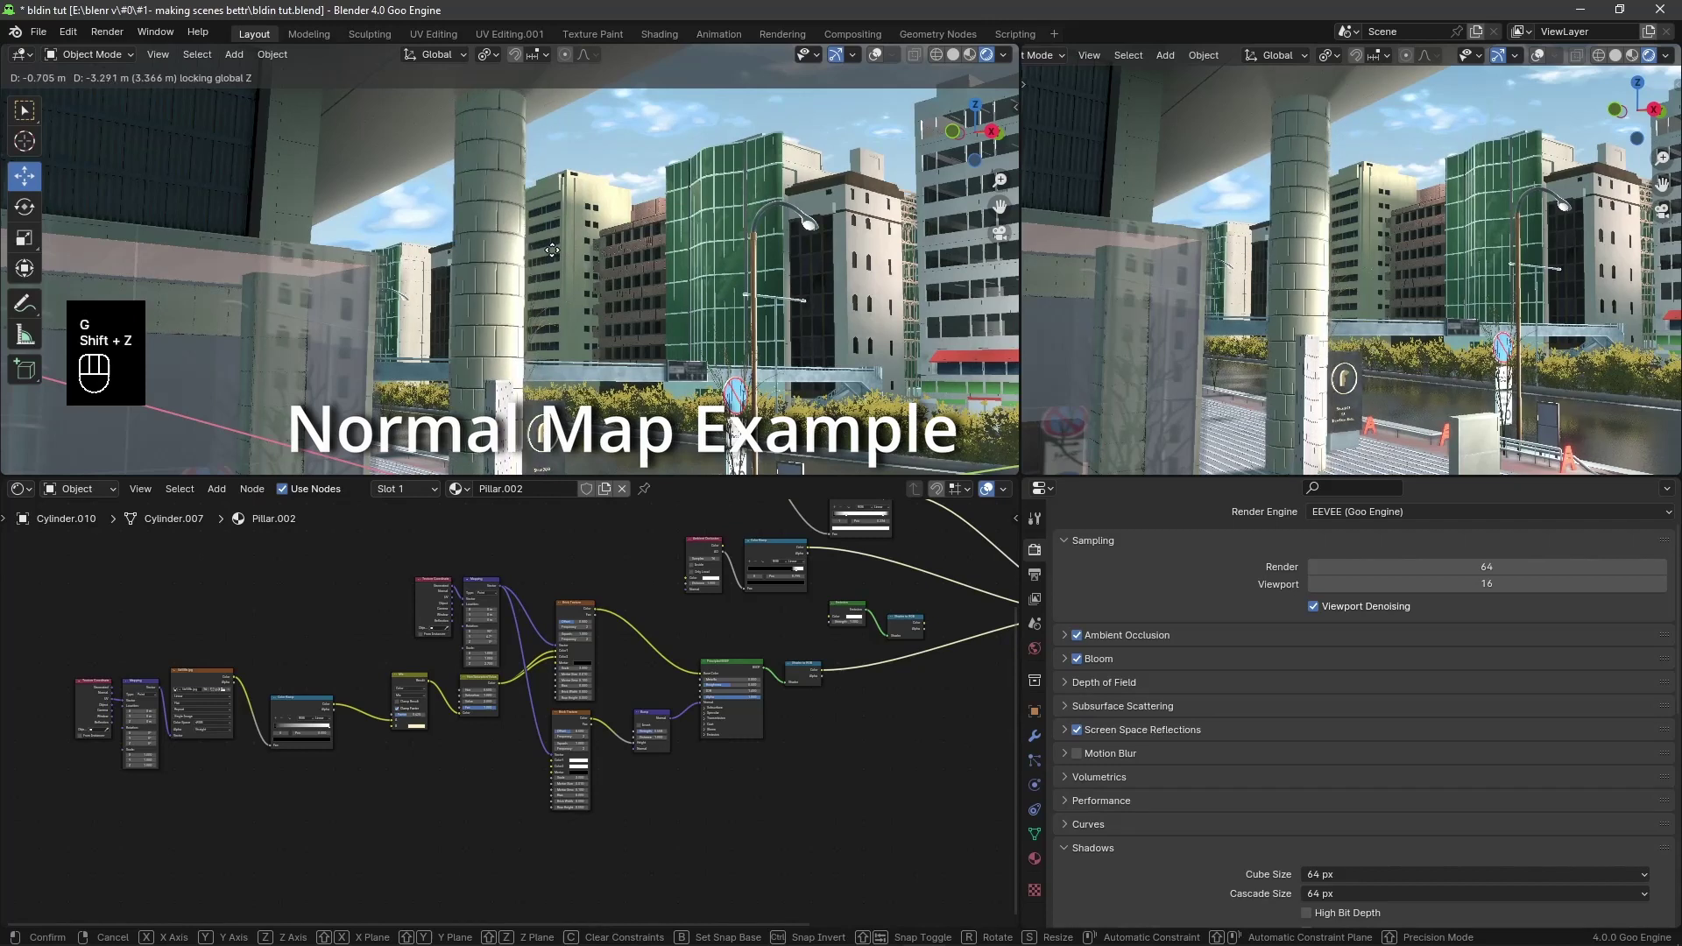
pyautogui.click(543, 254)
pyautogui.keyDown('shift'); pyautogui.moveTo(578, 339); pyautogui.dragTo(615, 342, button='middle'); pyautogui.keyUp('shift')
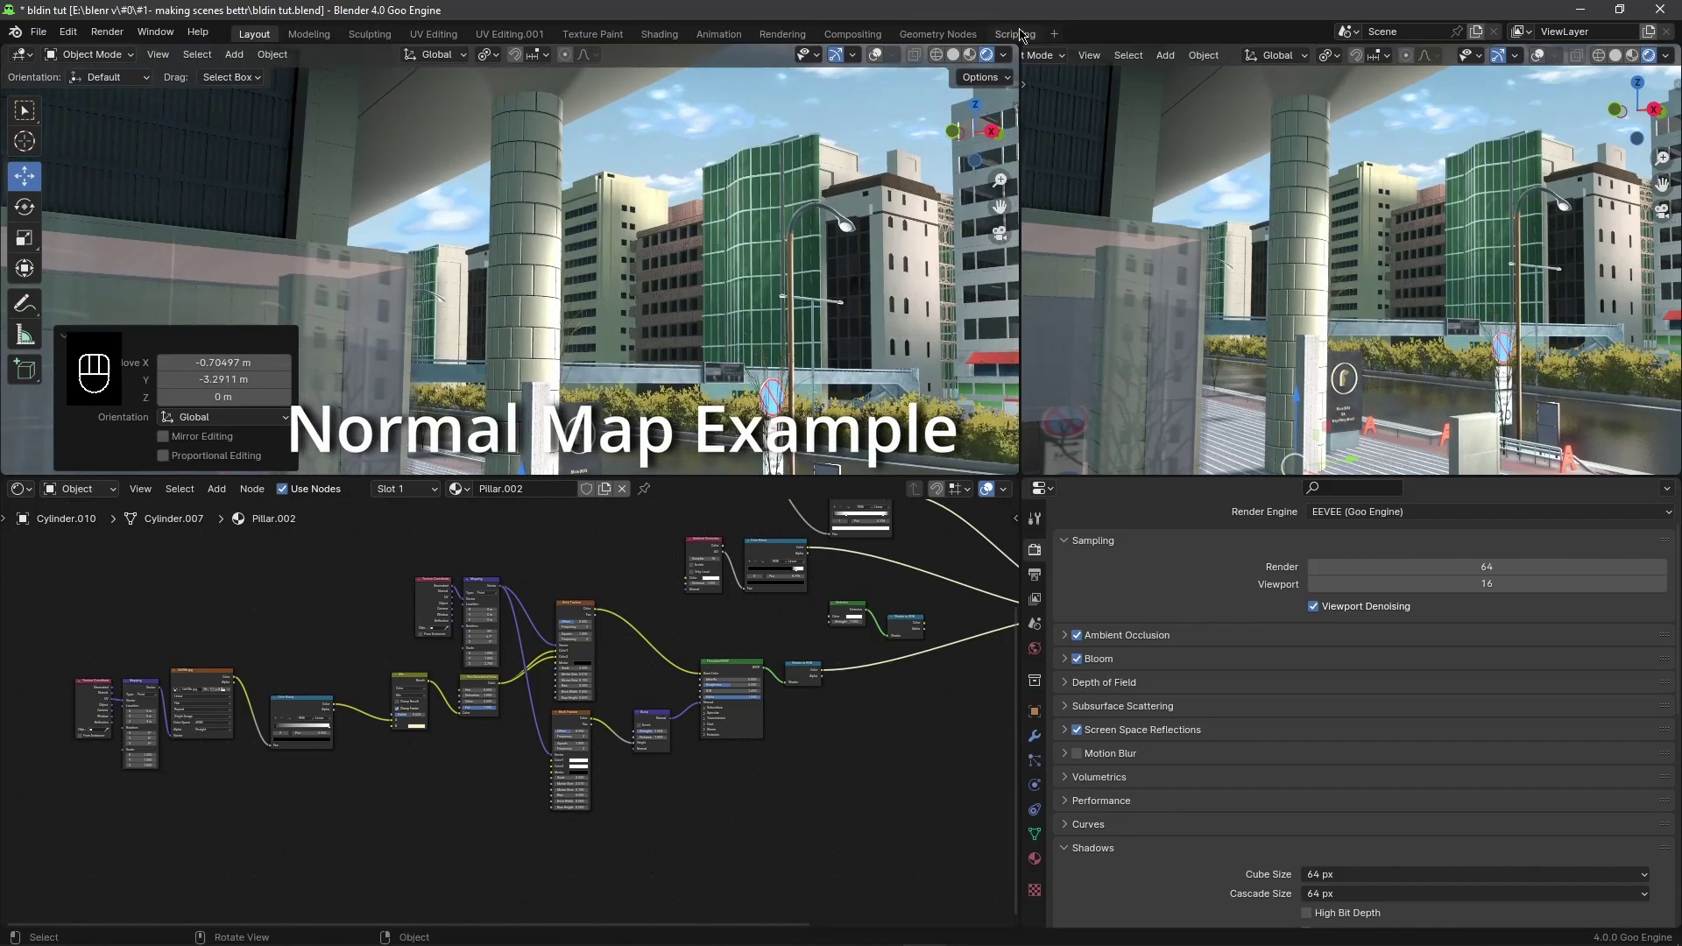
# Step: Return the left viewport to solid shading and examine the brick-textured pillar's surface in the rendered viewport
pyautogui.click(952, 58)
pyautogui.scroll(2, 1284, 249)
pyautogui.keyDown('shift'); pyautogui.moveTo(1306, 163); pyautogui.dragTo(1349, 203, button='middle'); pyautogui.keyUp('shift')
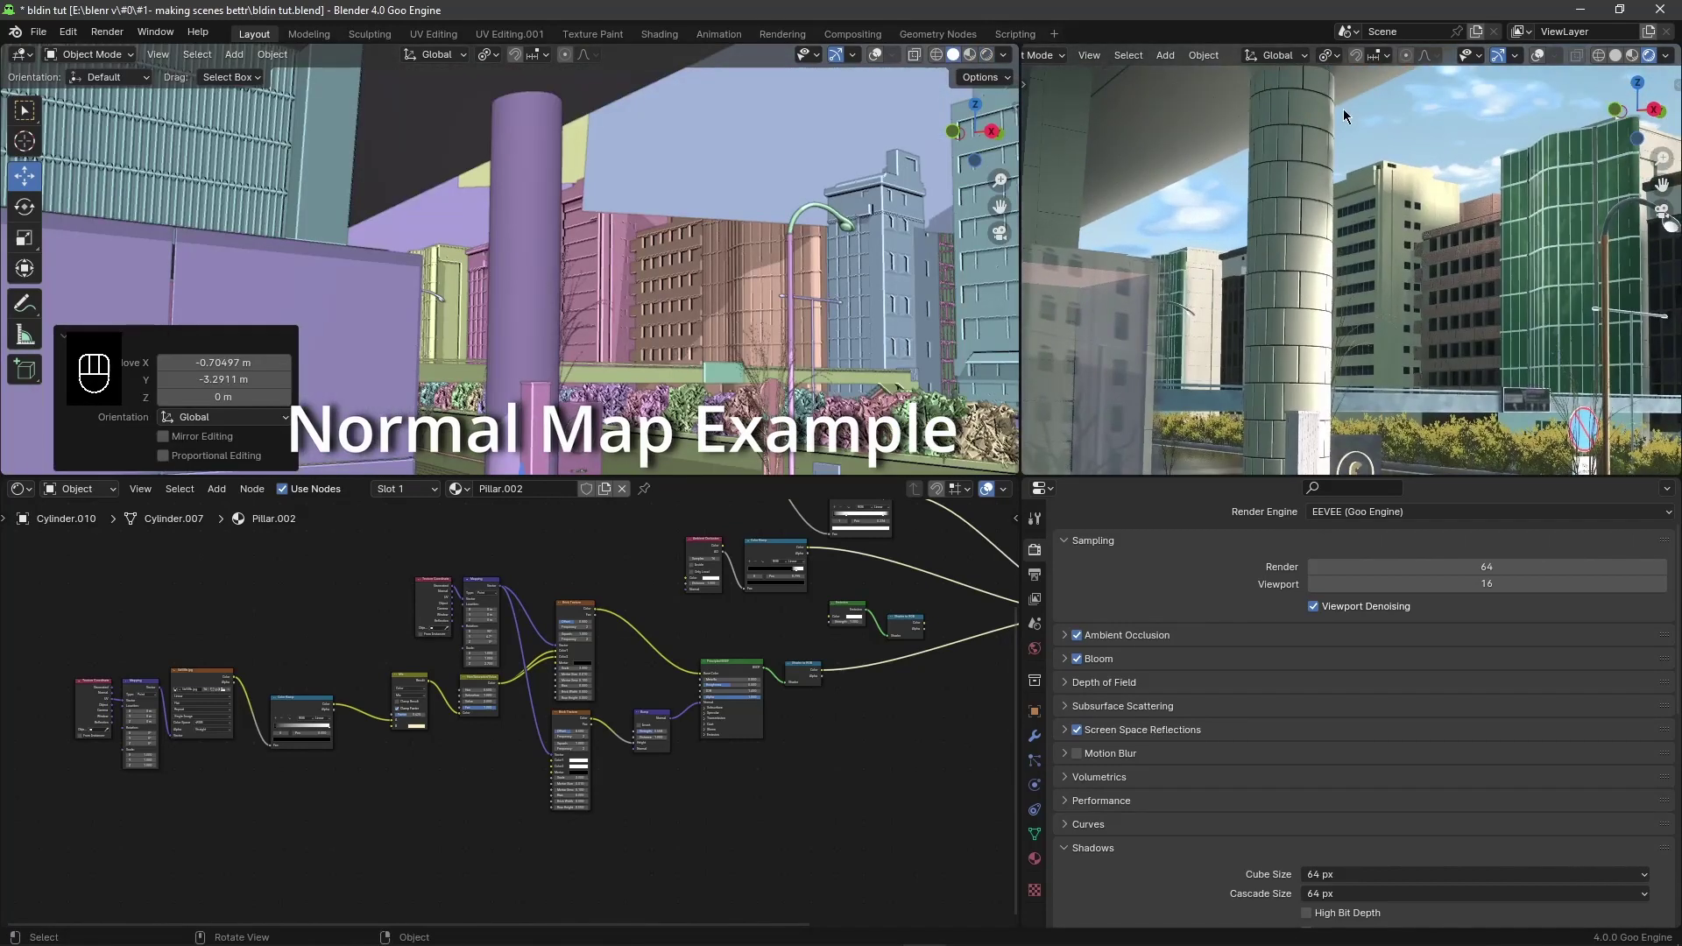
pyautogui.moveTo(1339, 114)
pyautogui.keyDown('shift'); pyautogui.mouseDown(button='middle')
pyautogui.moveTo(1339, 138)
pyautogui.moveTo(1300, 169)
pyautogui.mouseUp(button='middle'); pyautogui.keyUp('shift')
pyautogui.keyDown('shift'); pyautogui.moveTo(1292, 395); pyautogui.dragTo(1280, 285, button='middle'); pyautogui.keyUp('shift')
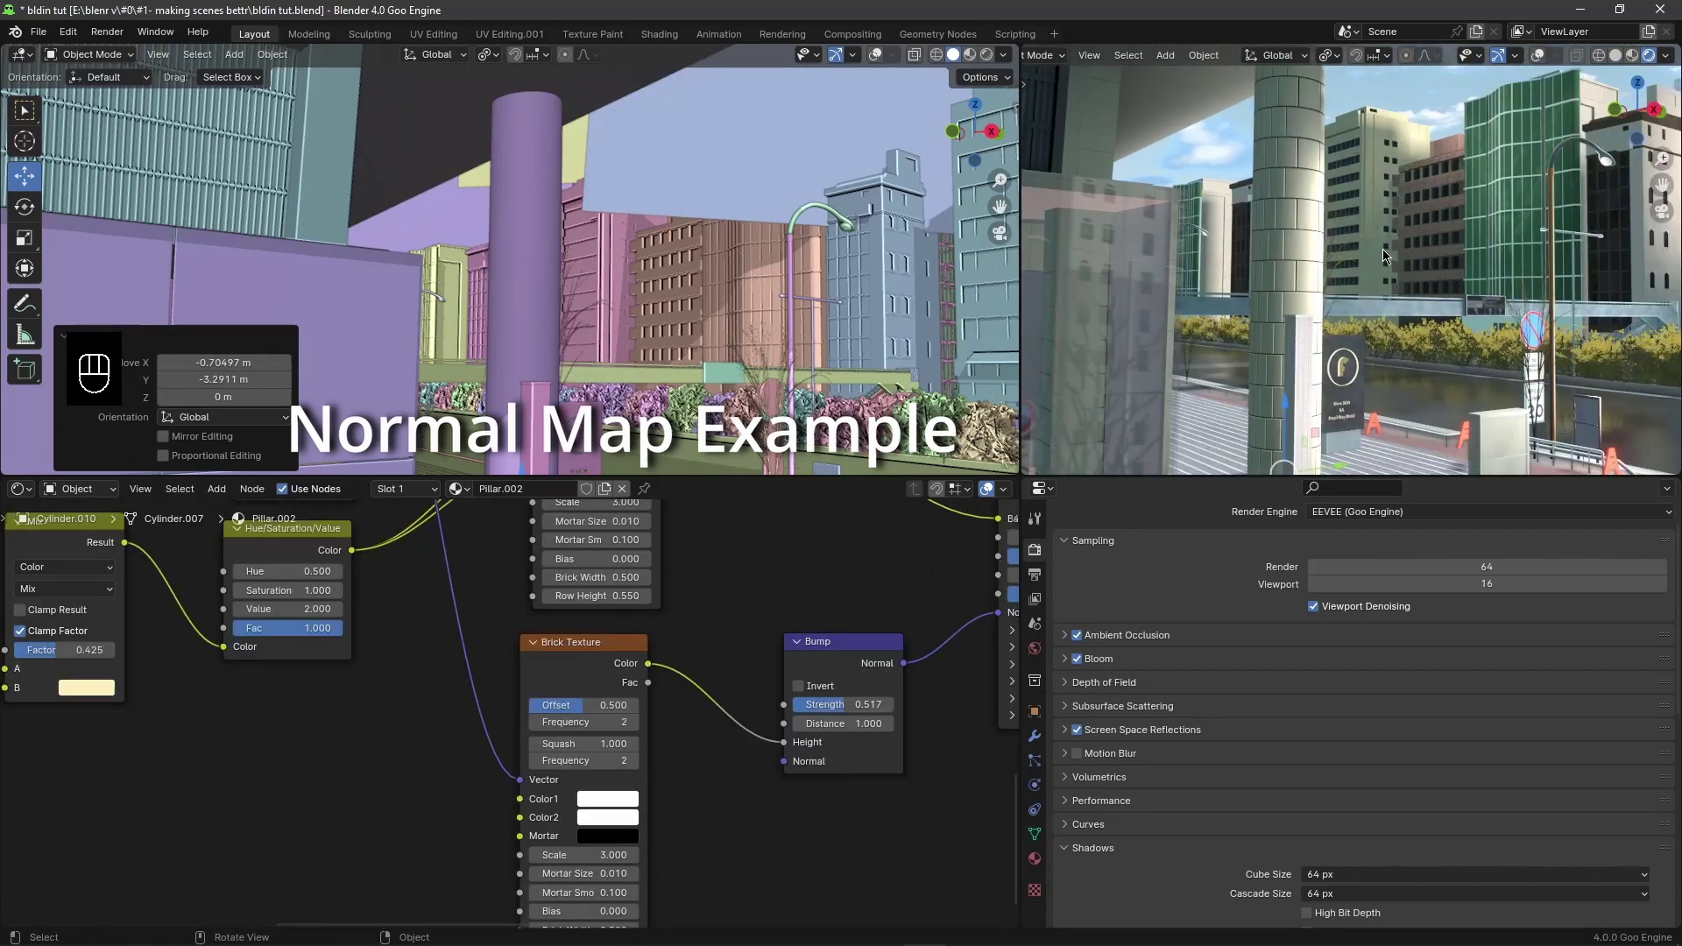
# Step: Move the brick-textured pillar horizontally by about 2.44 m in X and 4.07 m in Y, and unhide the modelled pillar
pyautogui.press('g')
pyautogui.hotkey('shift', 'z')
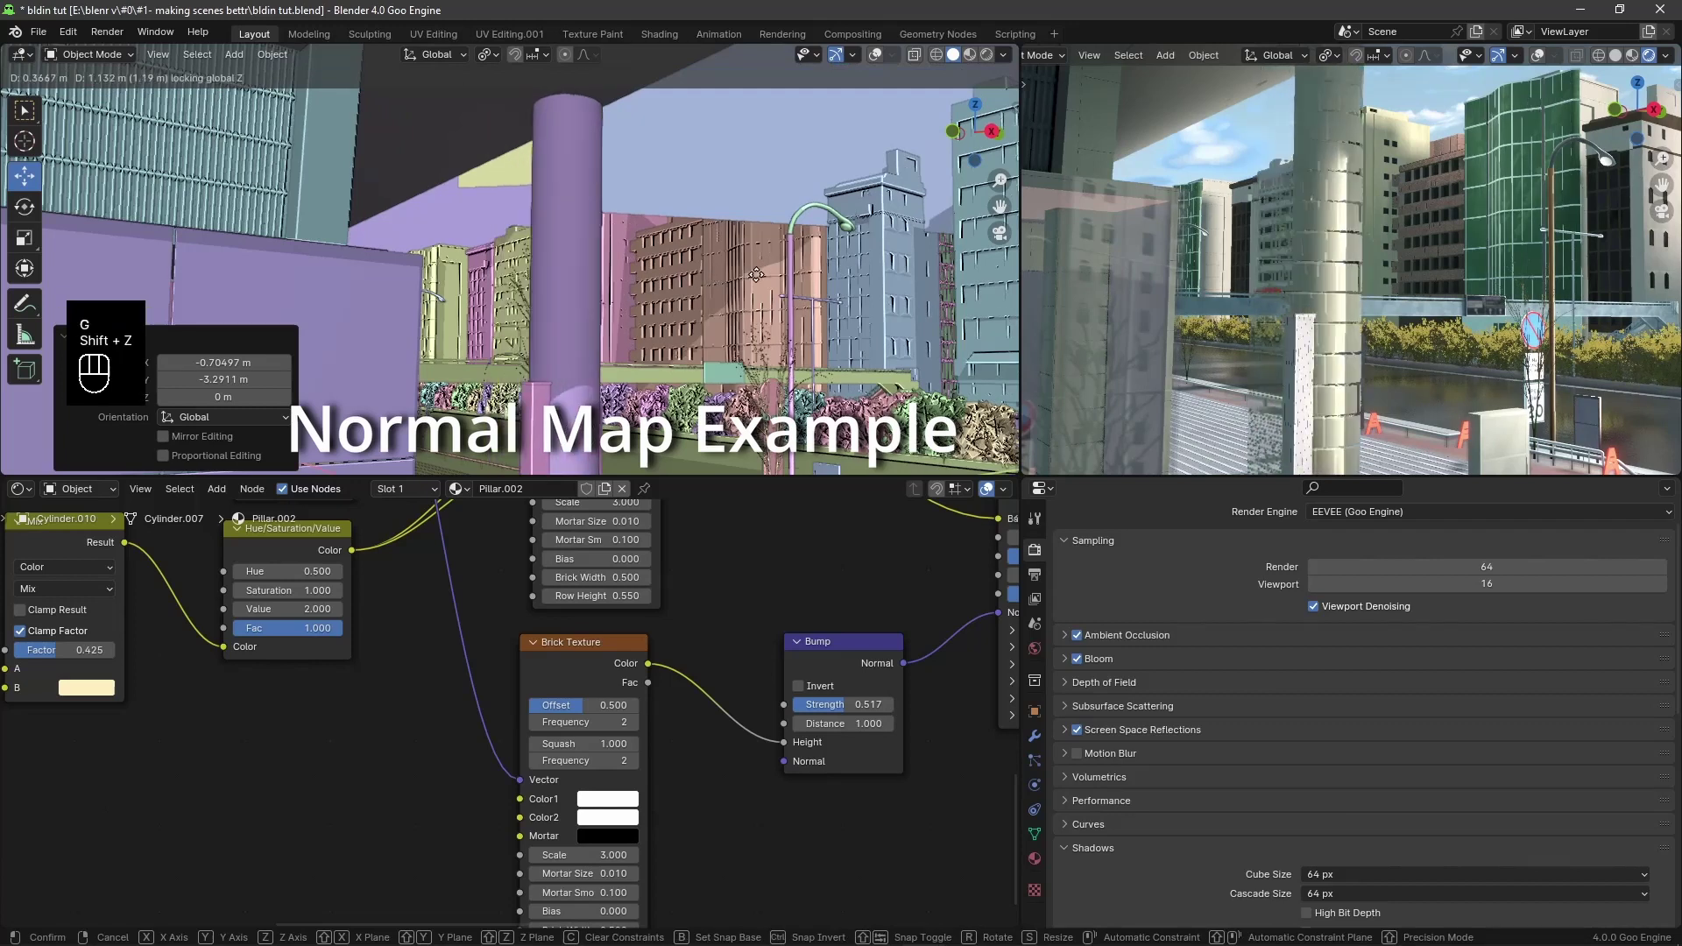
pyautogui.click(691, 301)
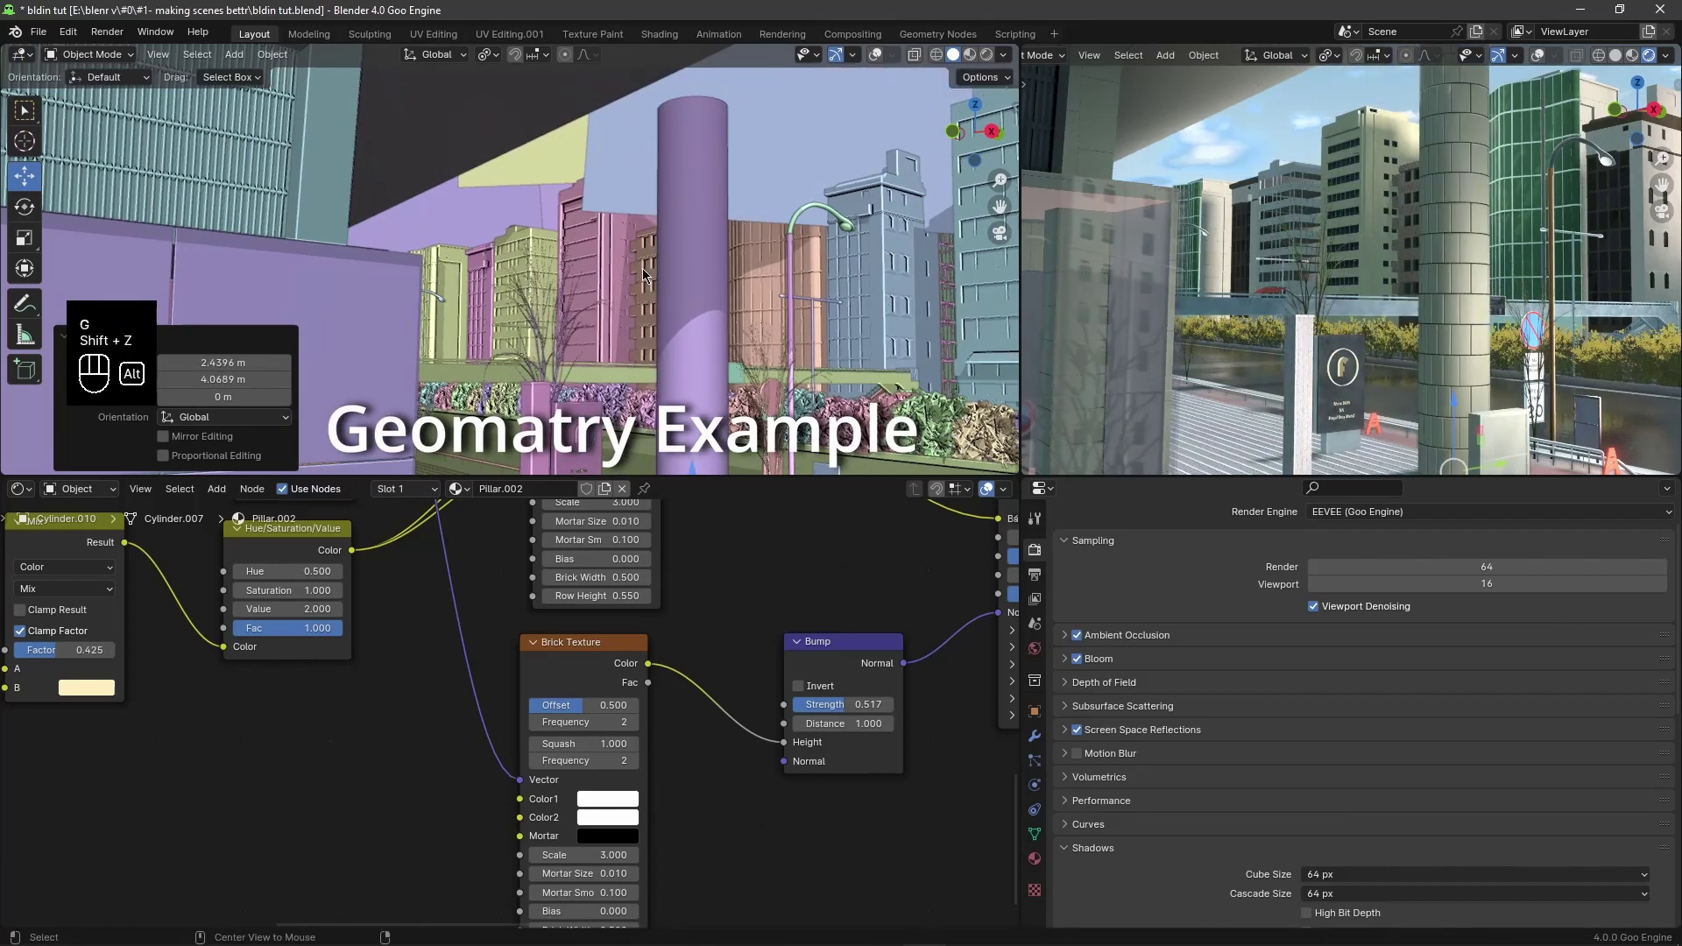
pyautogui.hotkey('alt', 'h')
pyautogui.moveTo(580, 278); pyautogui.dragTo(570, 280, button='middle')
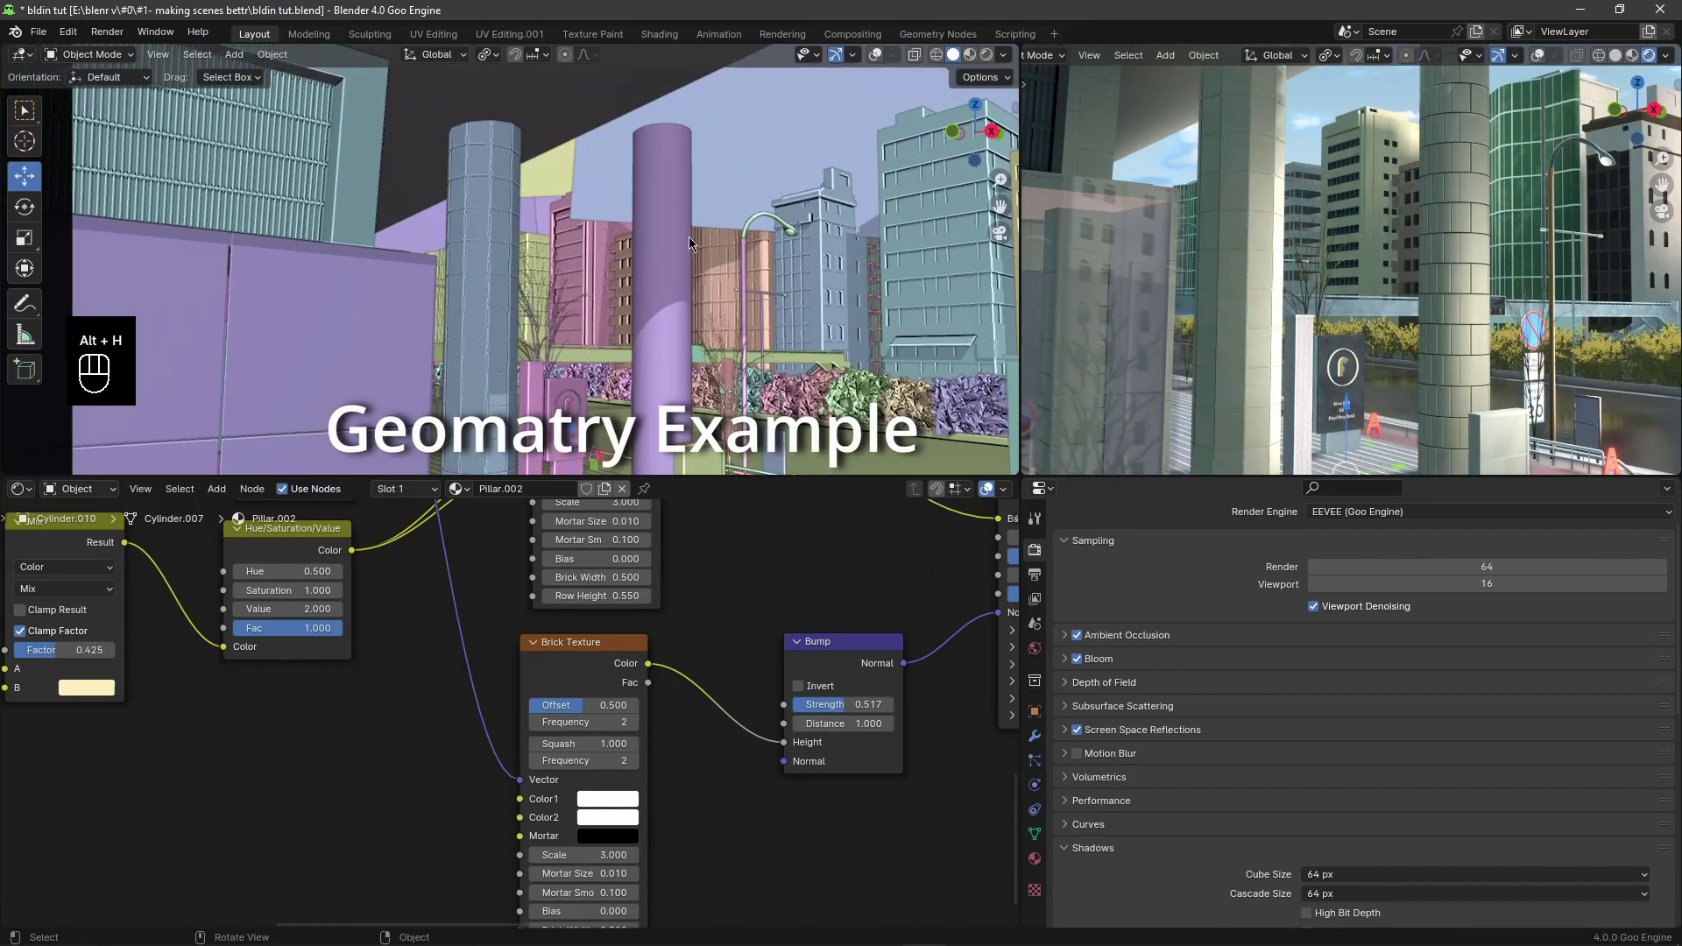
pyautogui.scroll(2, 1273, 210)
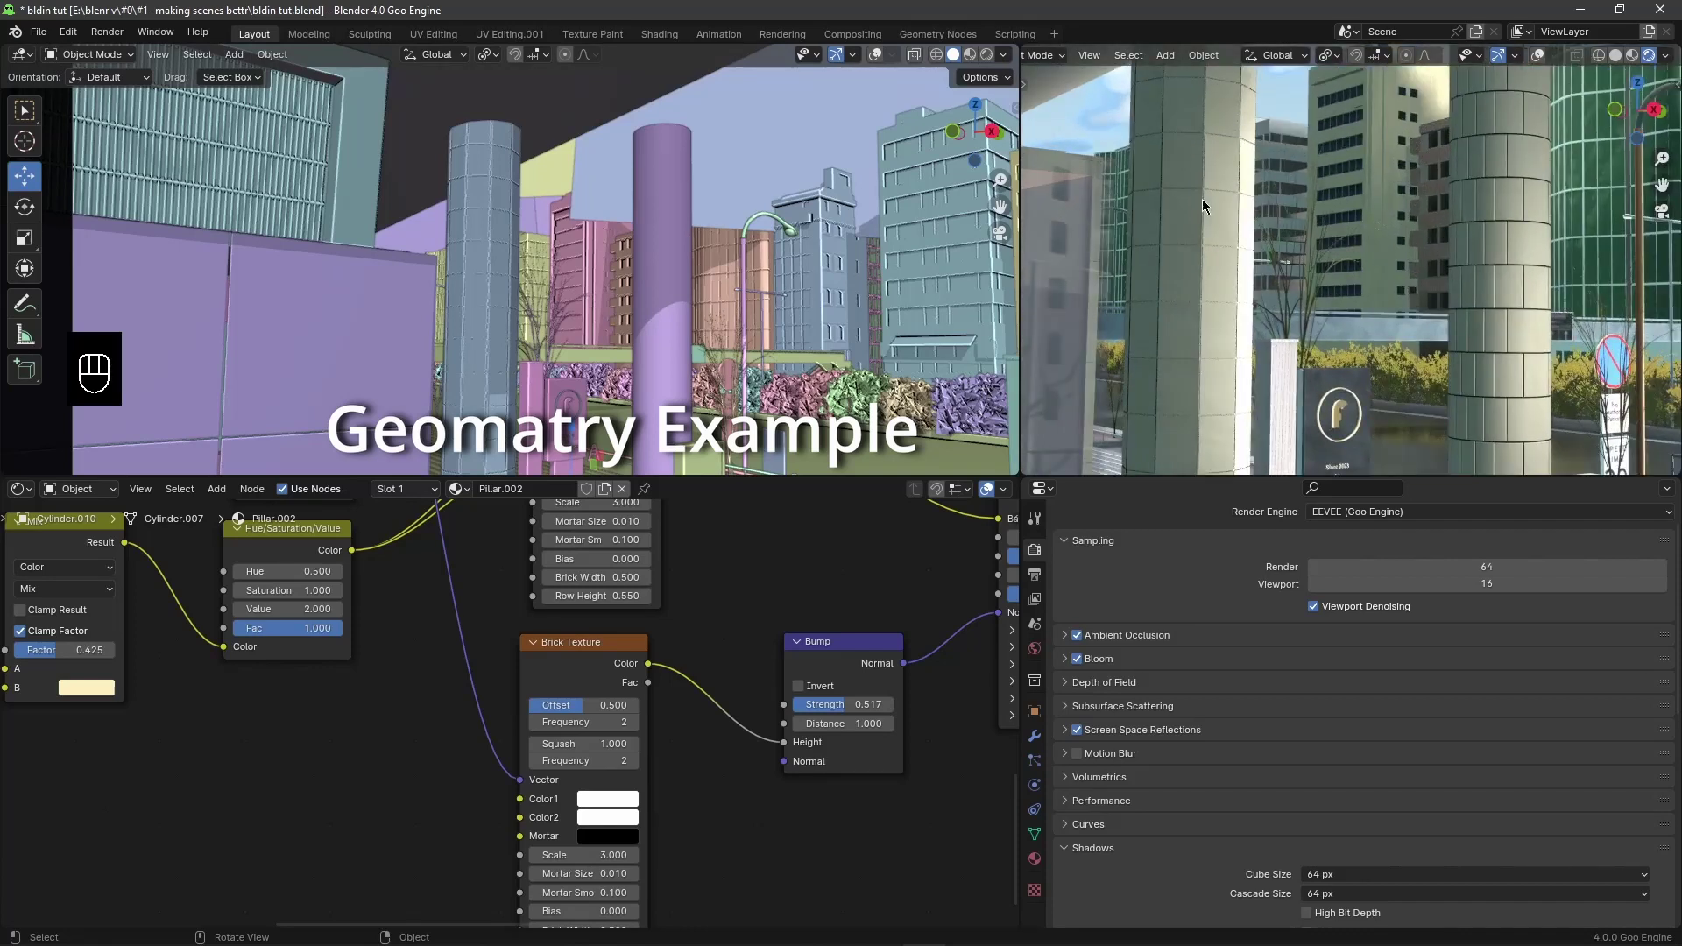
# Step: Save the file with the modelled pillar selected and show the overlays in the solid viewport
pyautogui.click(1211, 243)
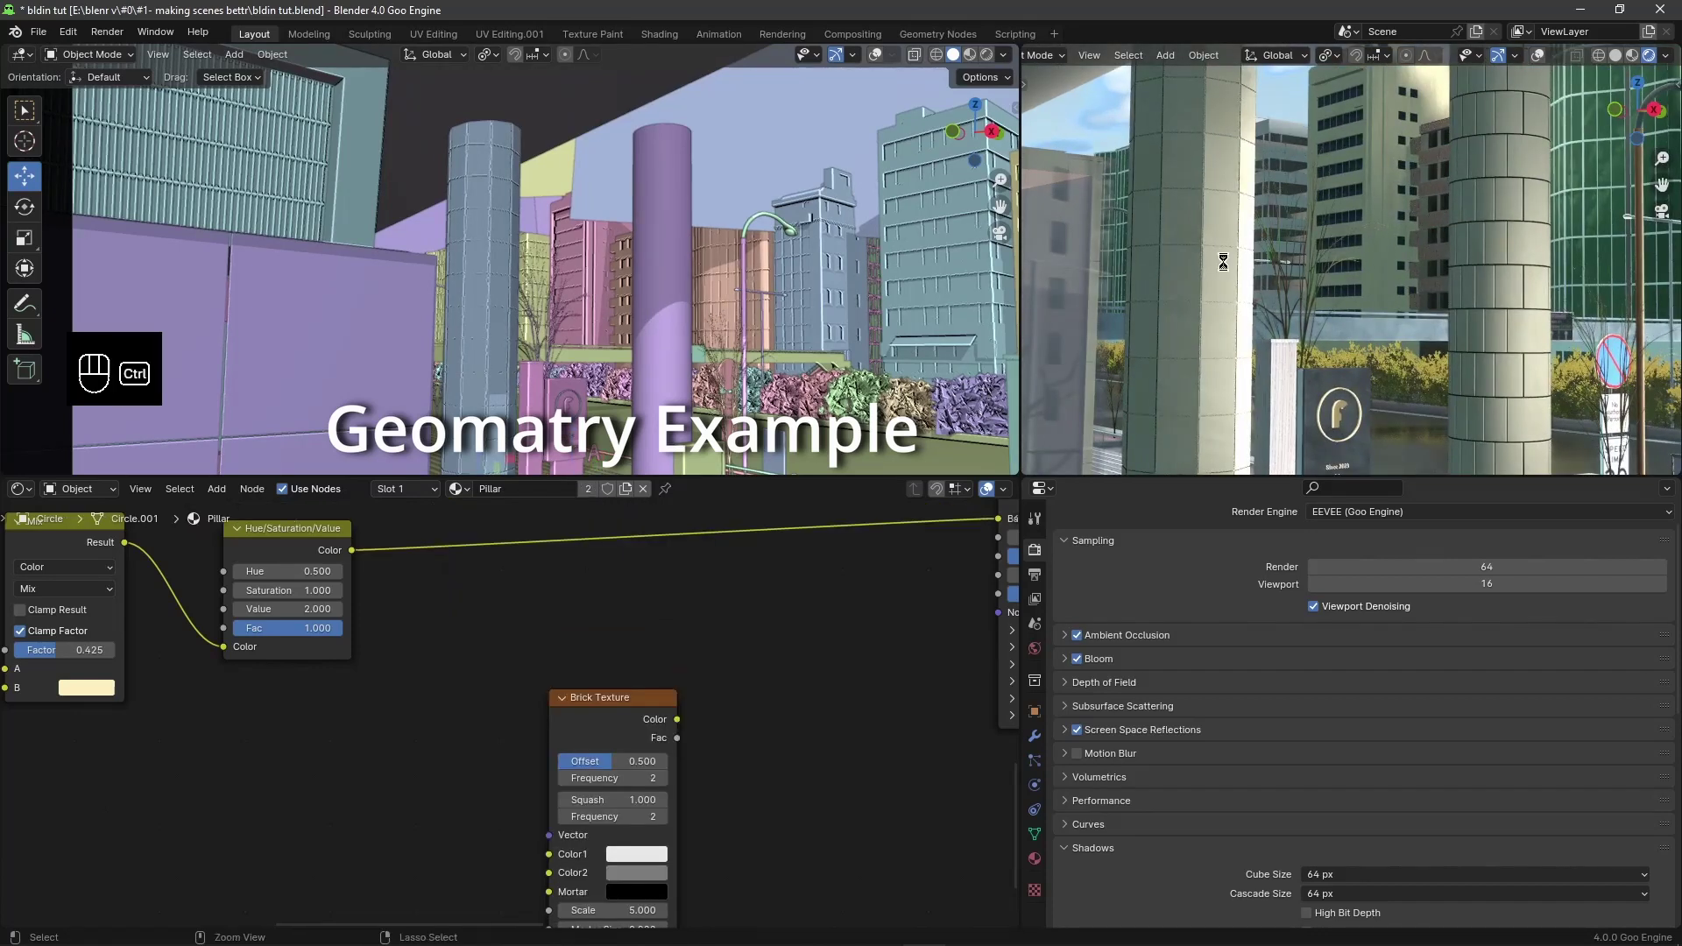
pyautogui.hotkey('ctrl', 's')
pyautogui.click(876, 55)
pyautogui.moveTo(1213, 260); pyautogui.dragTo(1239, 230, button='middle')
pyautogui.scroll(2, 1246, 276)
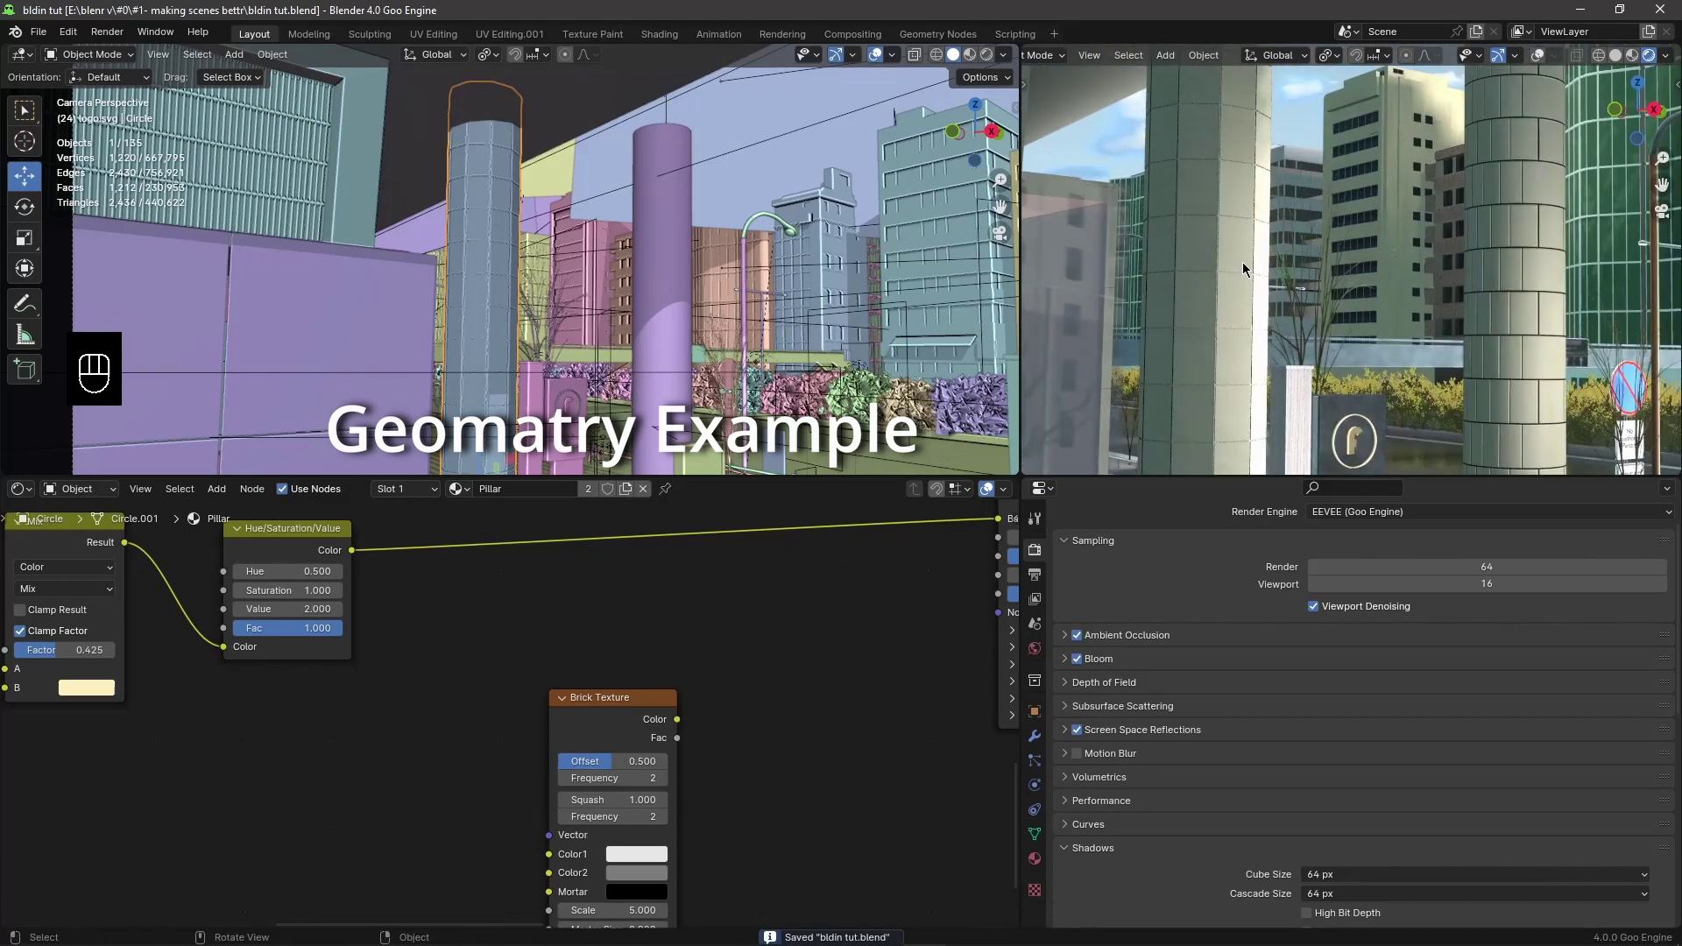
# Step: Delete the unconnected Brick Texture node from the modelled pillar's Pillar material
pyautogui.scroll(-3, 561, 697)
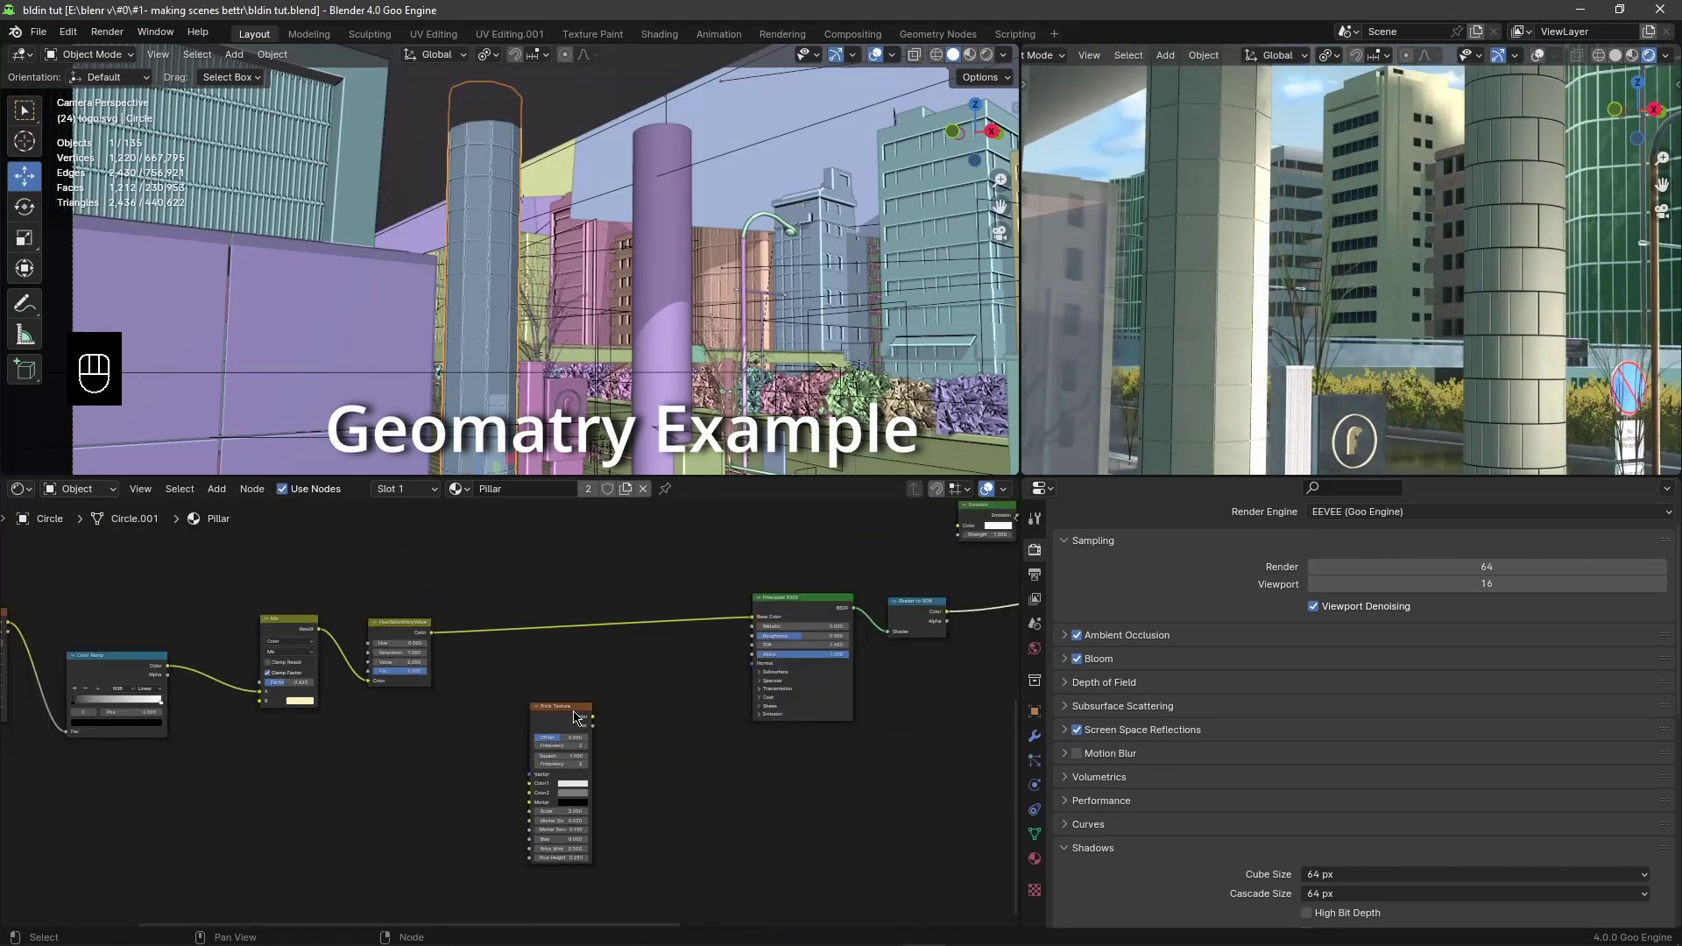
pyautogui.press('x')
pyautogui.scroll(-2, 570, 697)
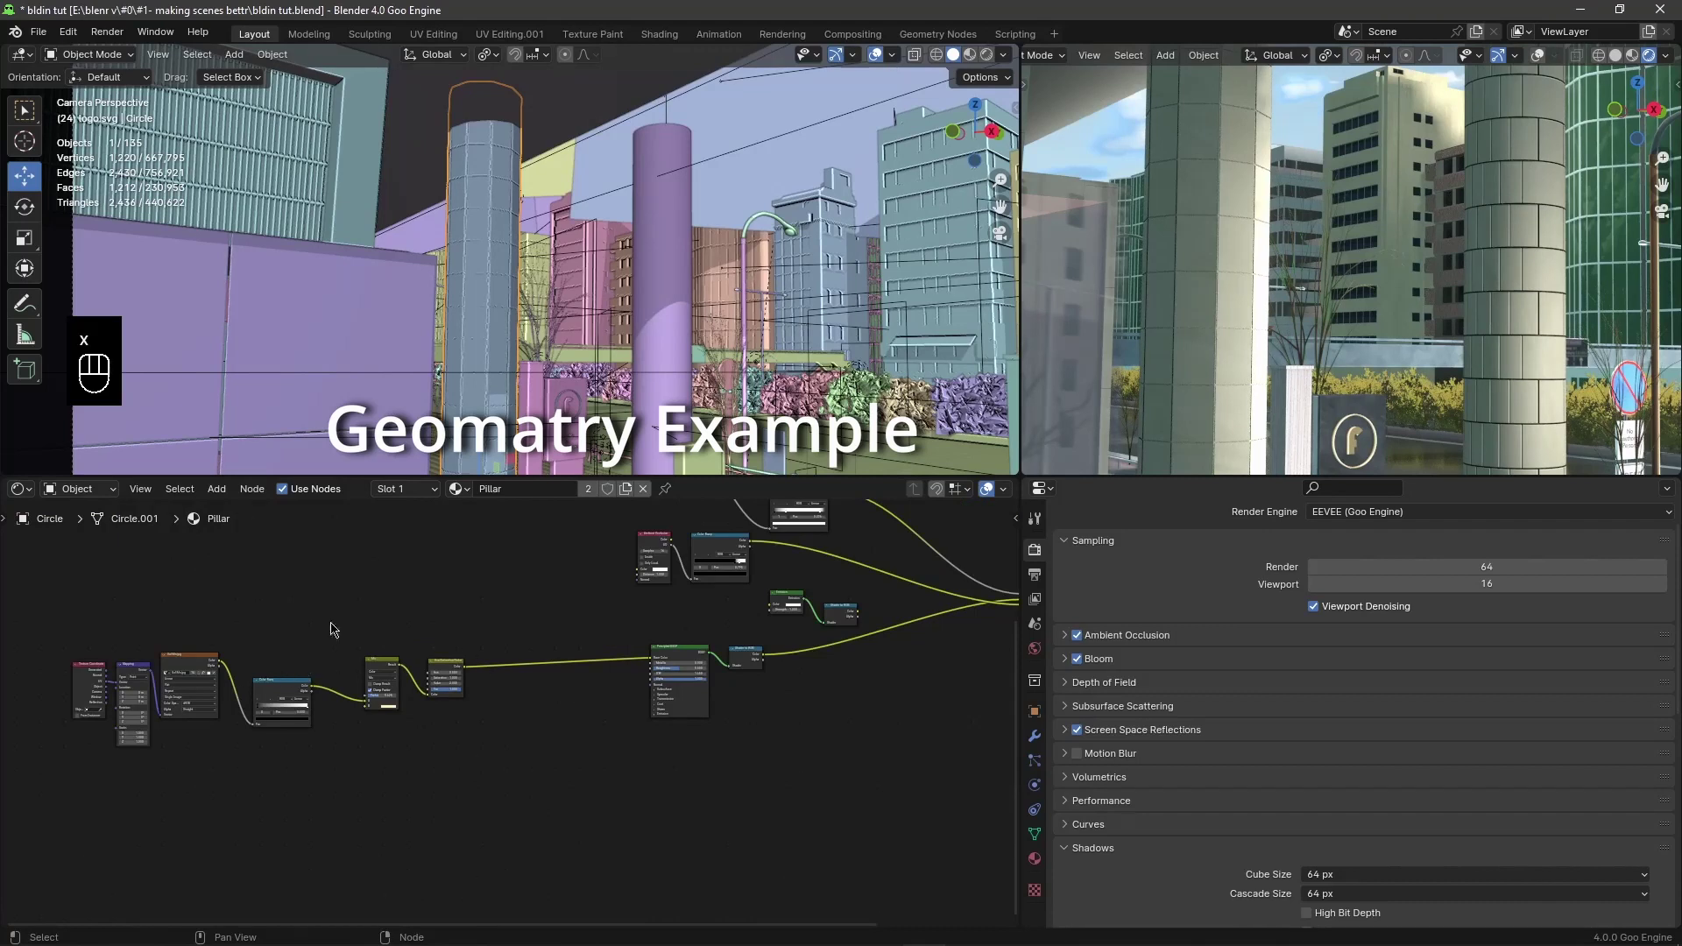
# Step: Try moving a panel face of the modelled pillar in Edit Mode, return to Object Mode and save the file
pyautogui.press('Tab')
pyautogui.scroll(2, 422, 223)
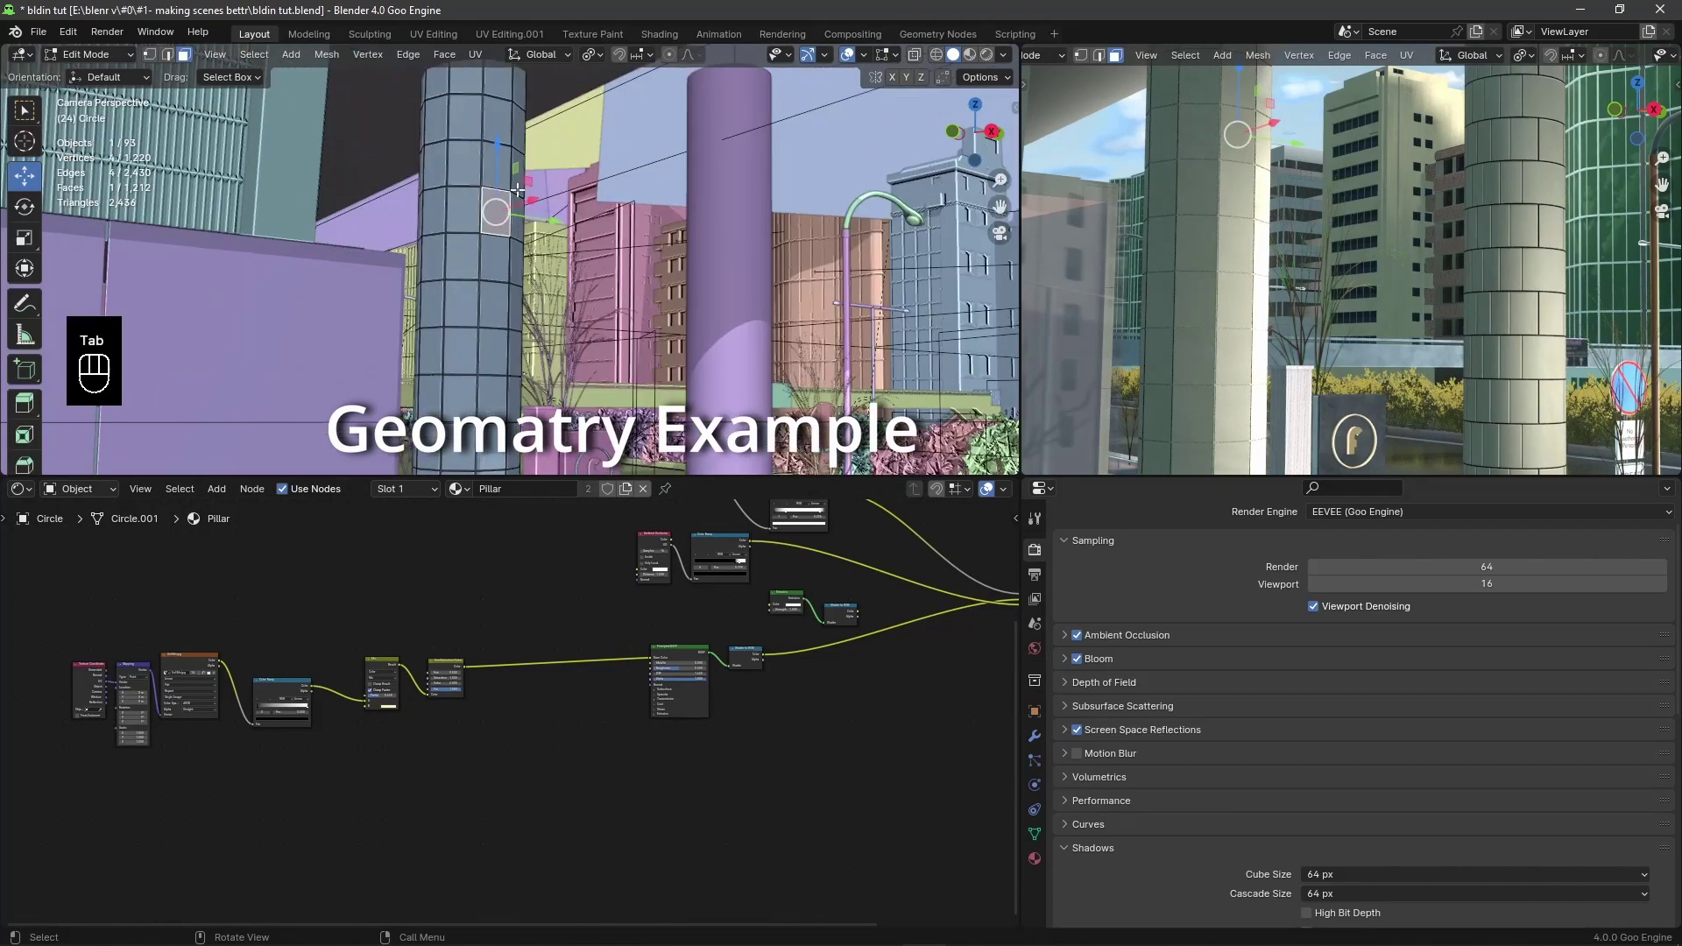
pyautogui.press('g')
pyautogui.click(443, 192)
pyautogui.press('Tab')
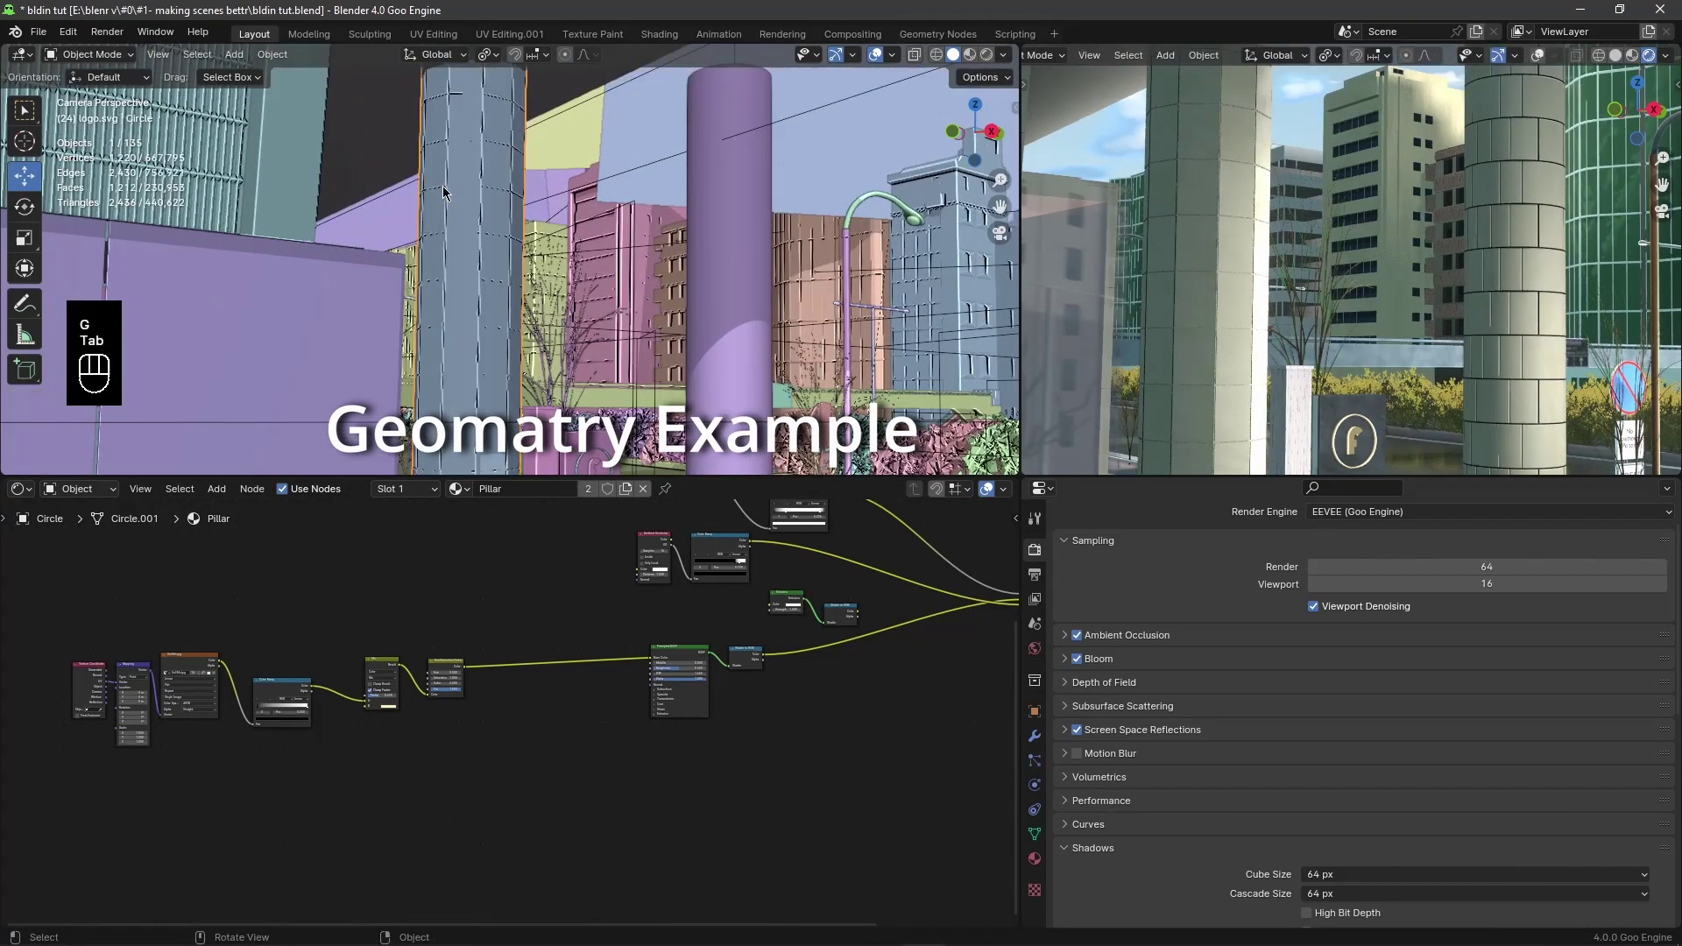
pyautogui.hotkey('ctrl', 's')
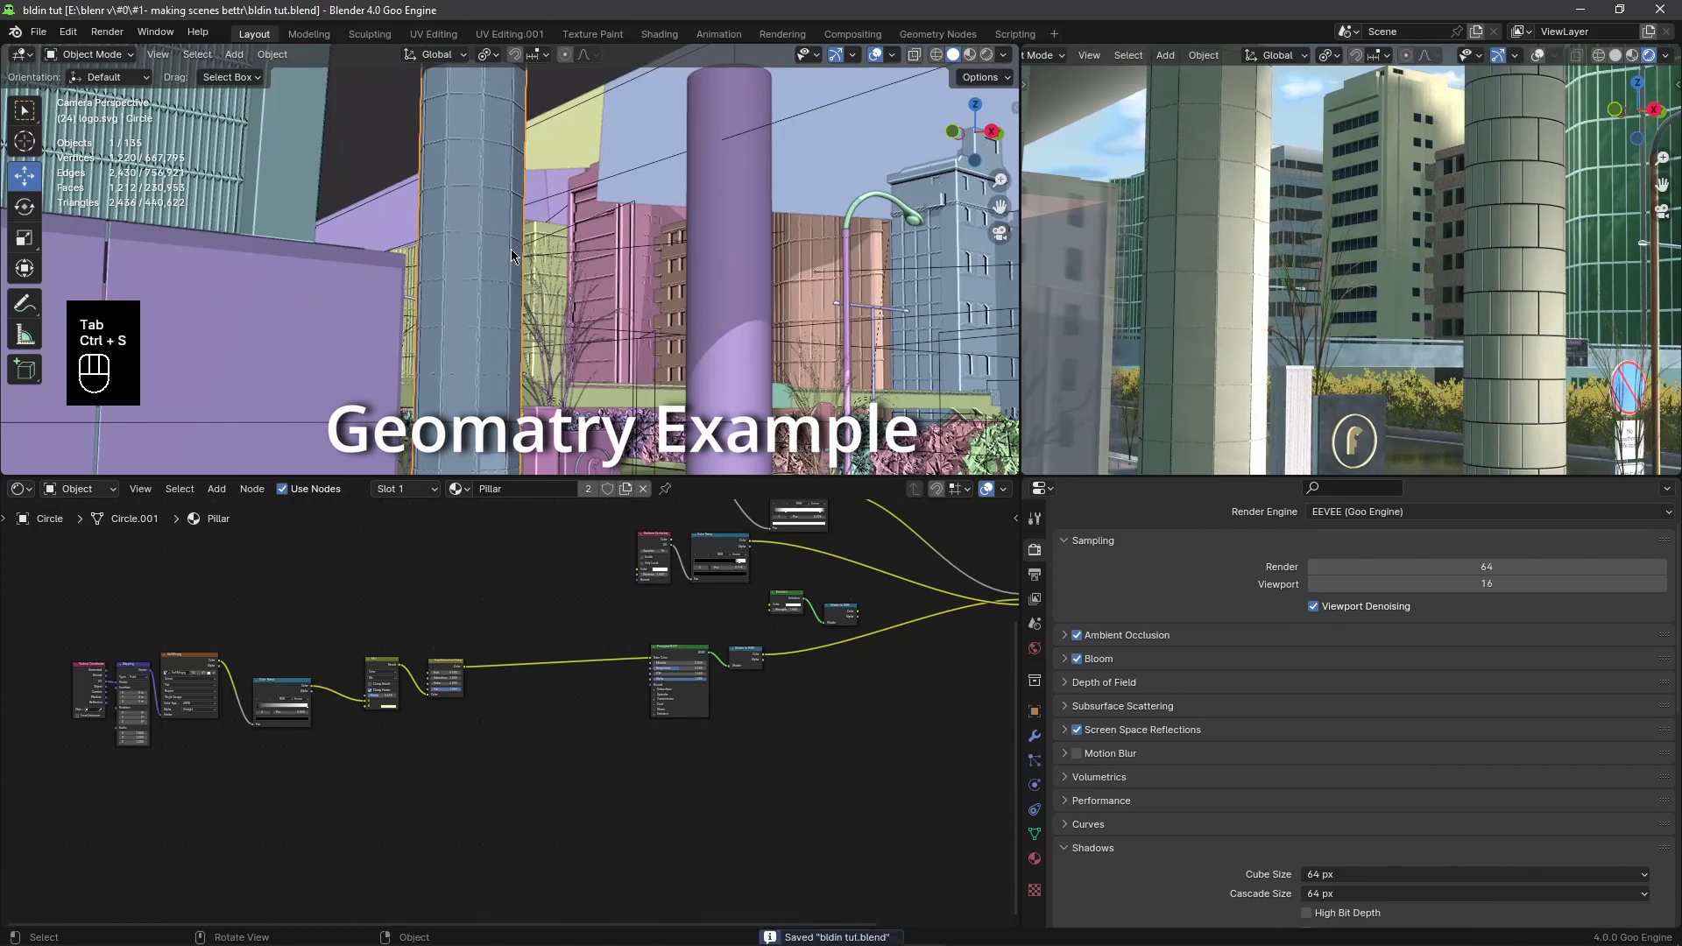
# Step: Select the smooth cylinder pillar and examine the brick and bump nodes of its Pillar.002 material
pyautogui.click(745, 266)
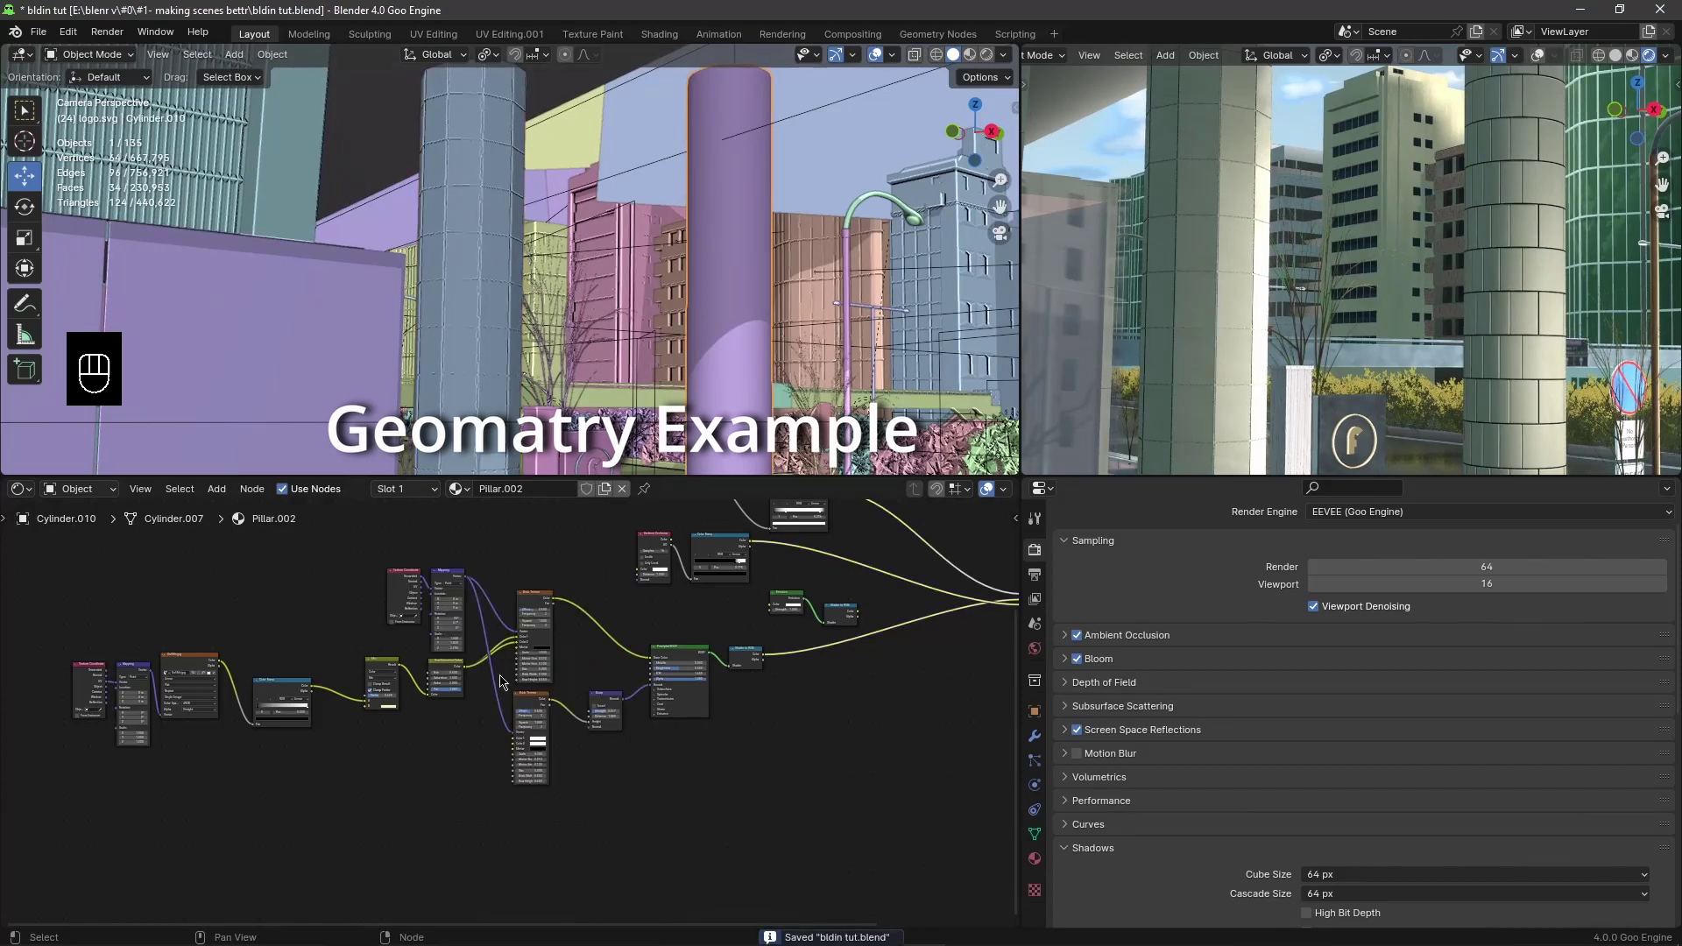
pyautogui.moveTo(470, 671); pyautogui.dragTo(502, 673)
pyautogui.moveTo(630, 663); pyautogui.dragTo(653, 684)
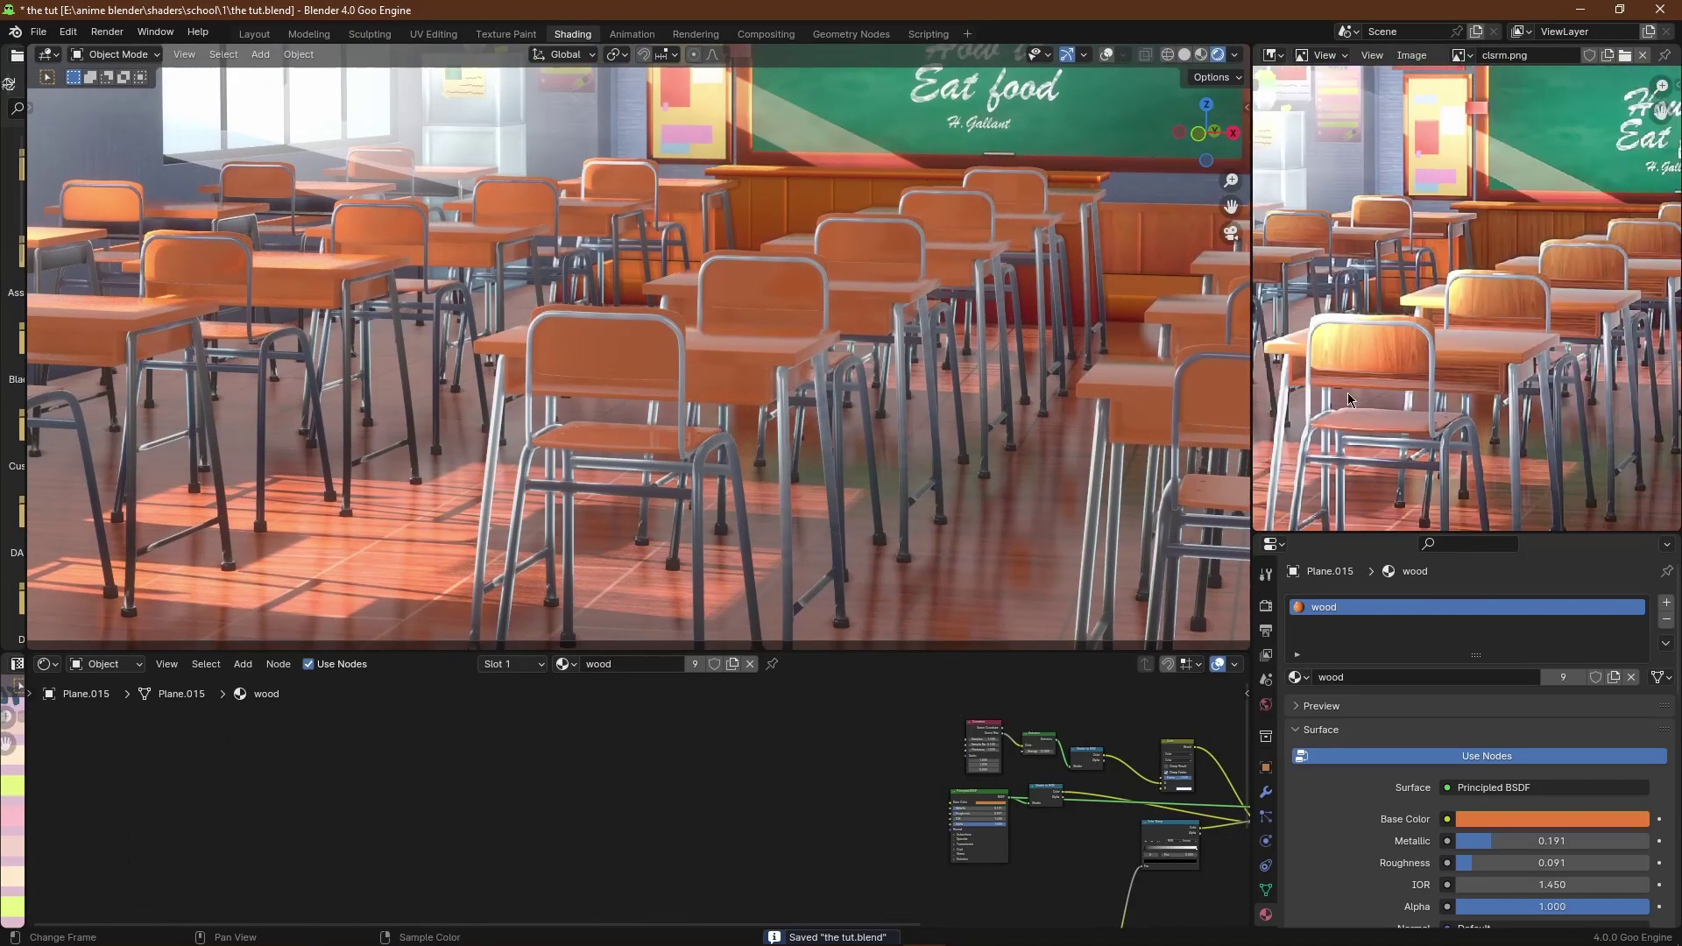
# Step: Show the classroom viewport's overlays and add an Image Texture node with the natural oak texture image to the wood material
pyautogui.scroll(-1, 1563, 266)
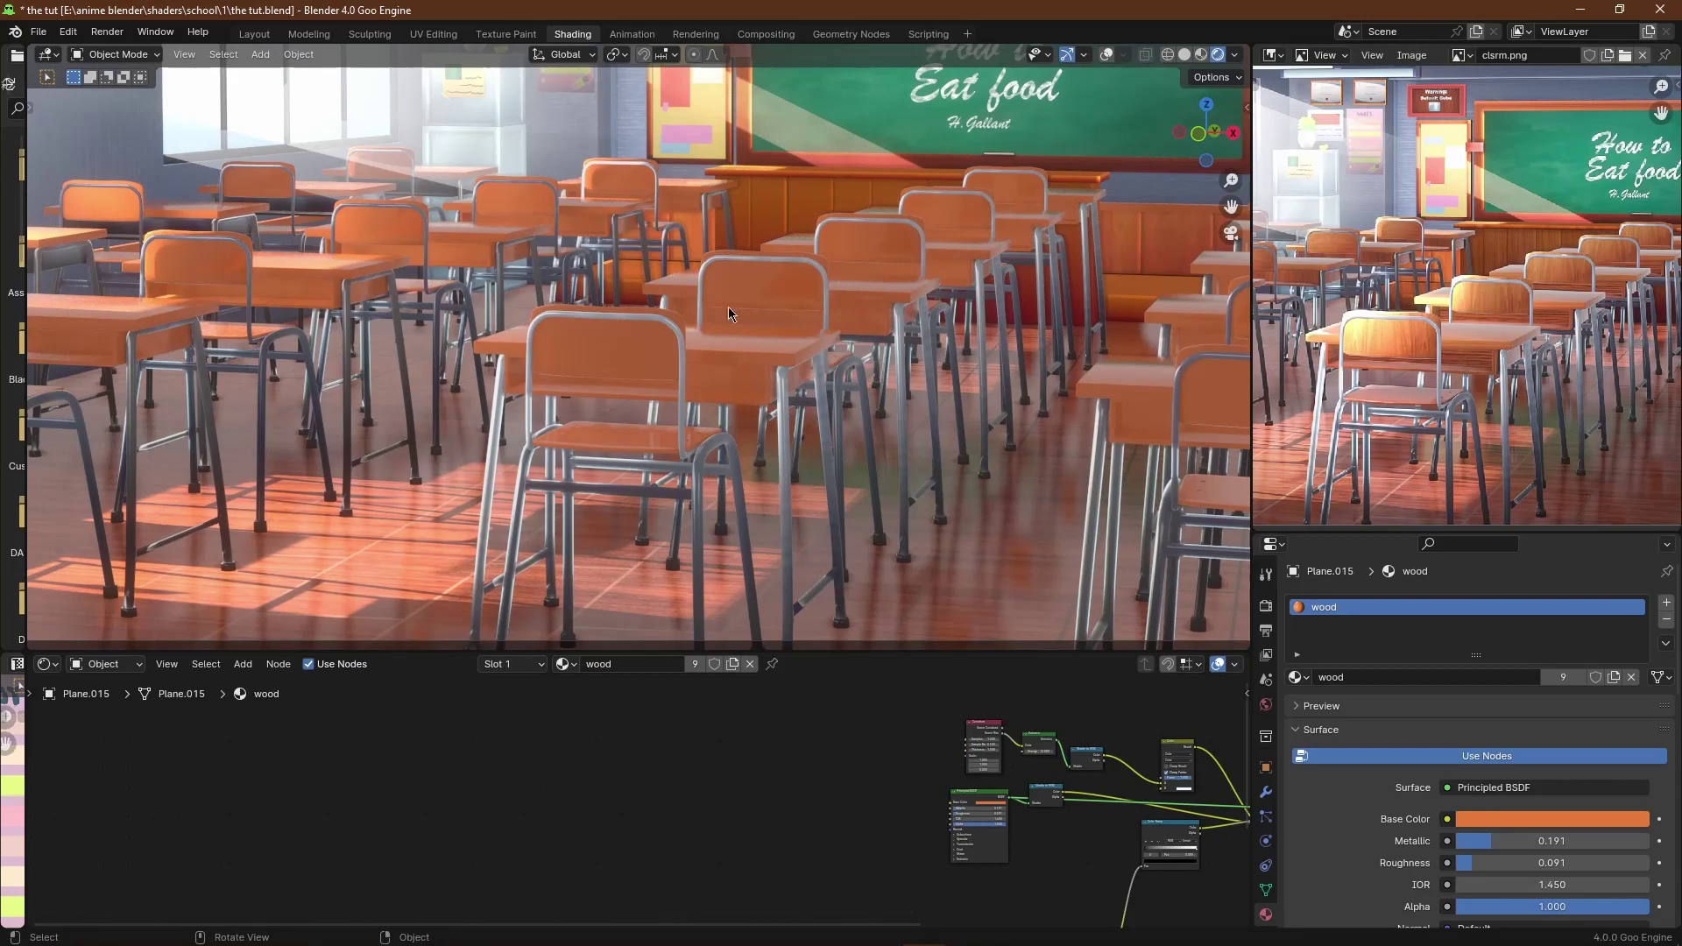
pyautogui.click(1108, 55)
pyautogui.scroll(-5, 686, 834)
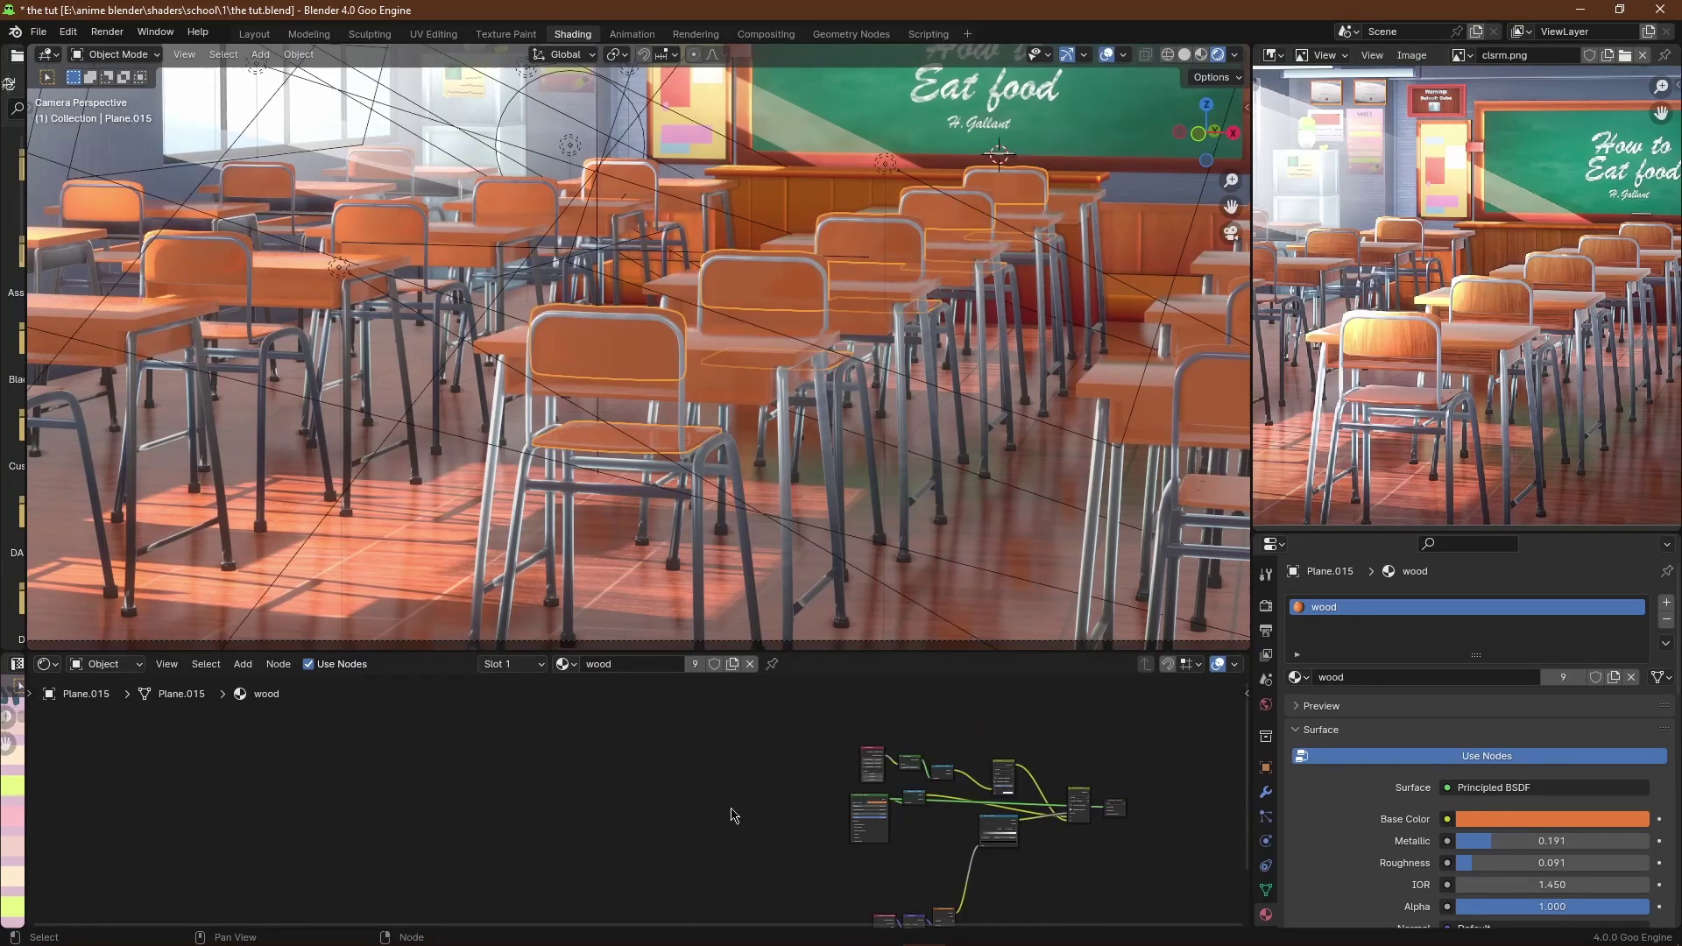
pyautogui.moveTo(732, 815); pyautogui.dragTo(701, 773, button='middle')
pyautogui.scroll(6, 657, 791)
pyautogui.hotkey('shift', 'a')
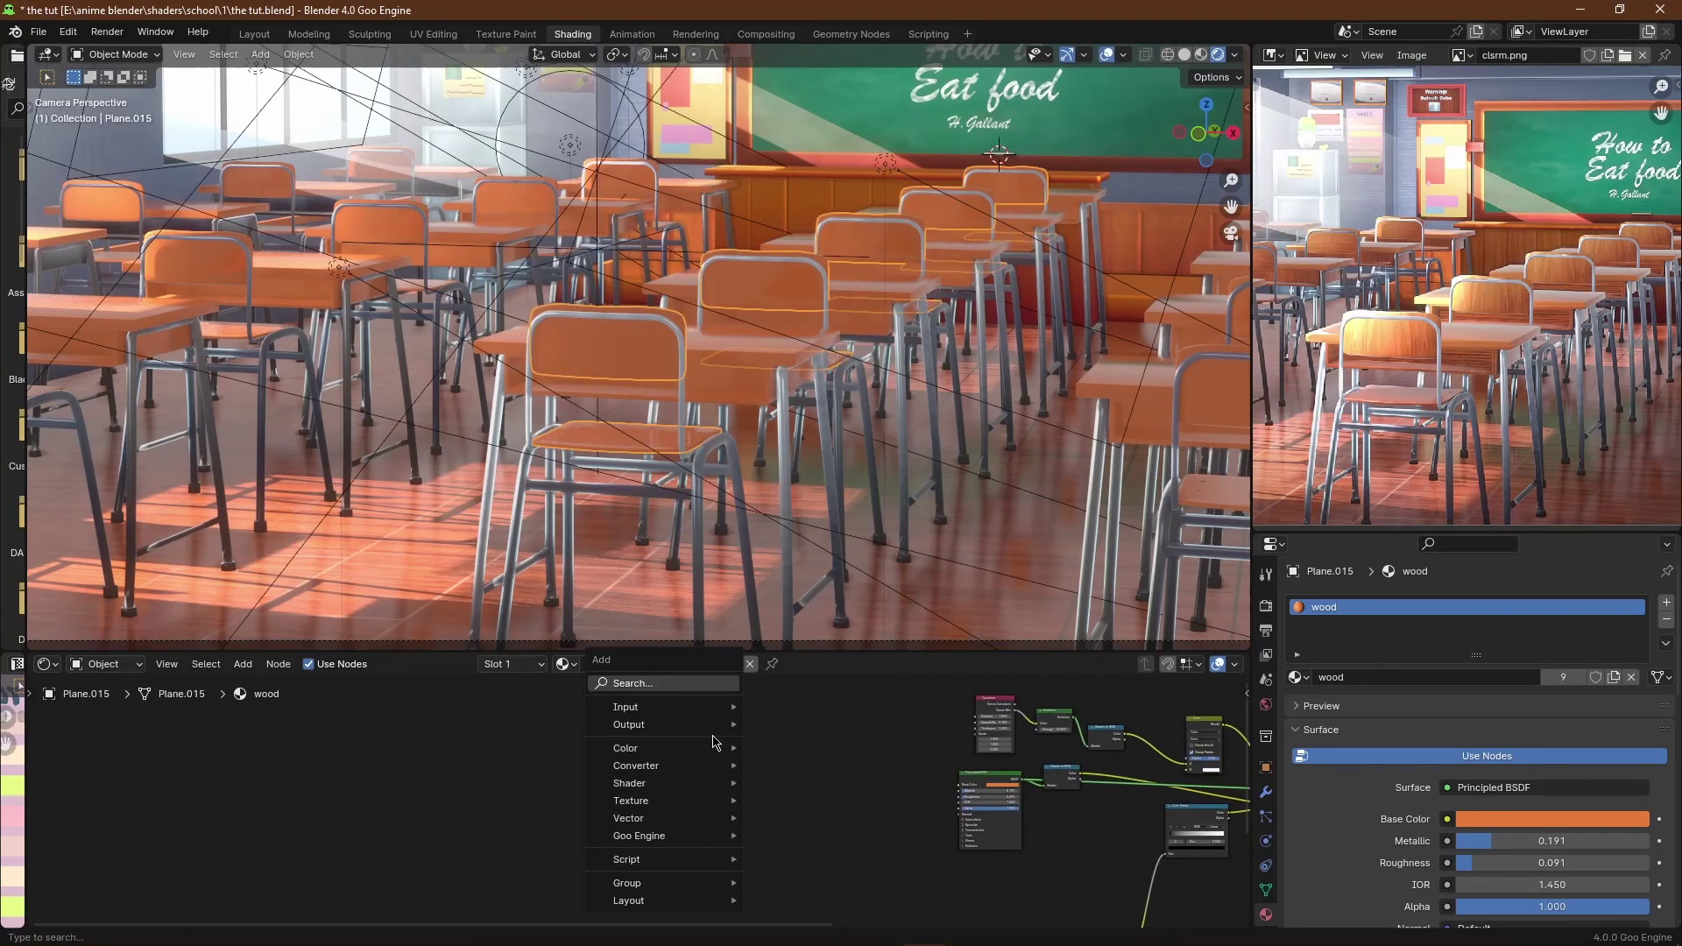
pyautogui.click(706, 697)
pyautogui.write('im')
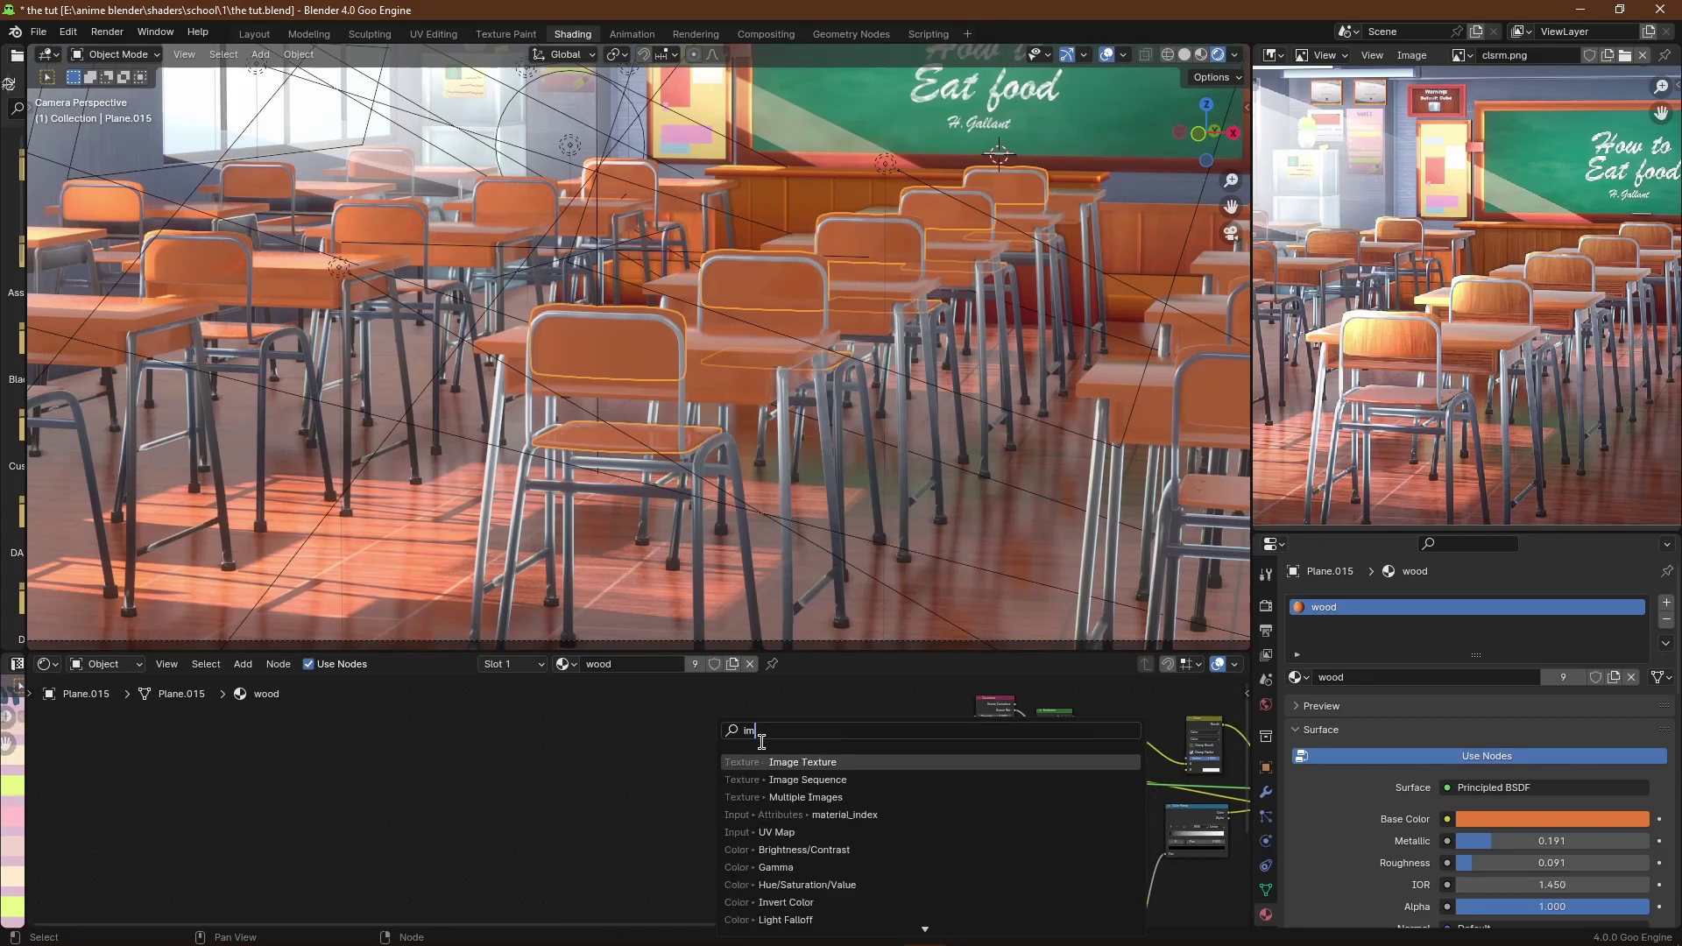
pyautogui.click(791, 761)
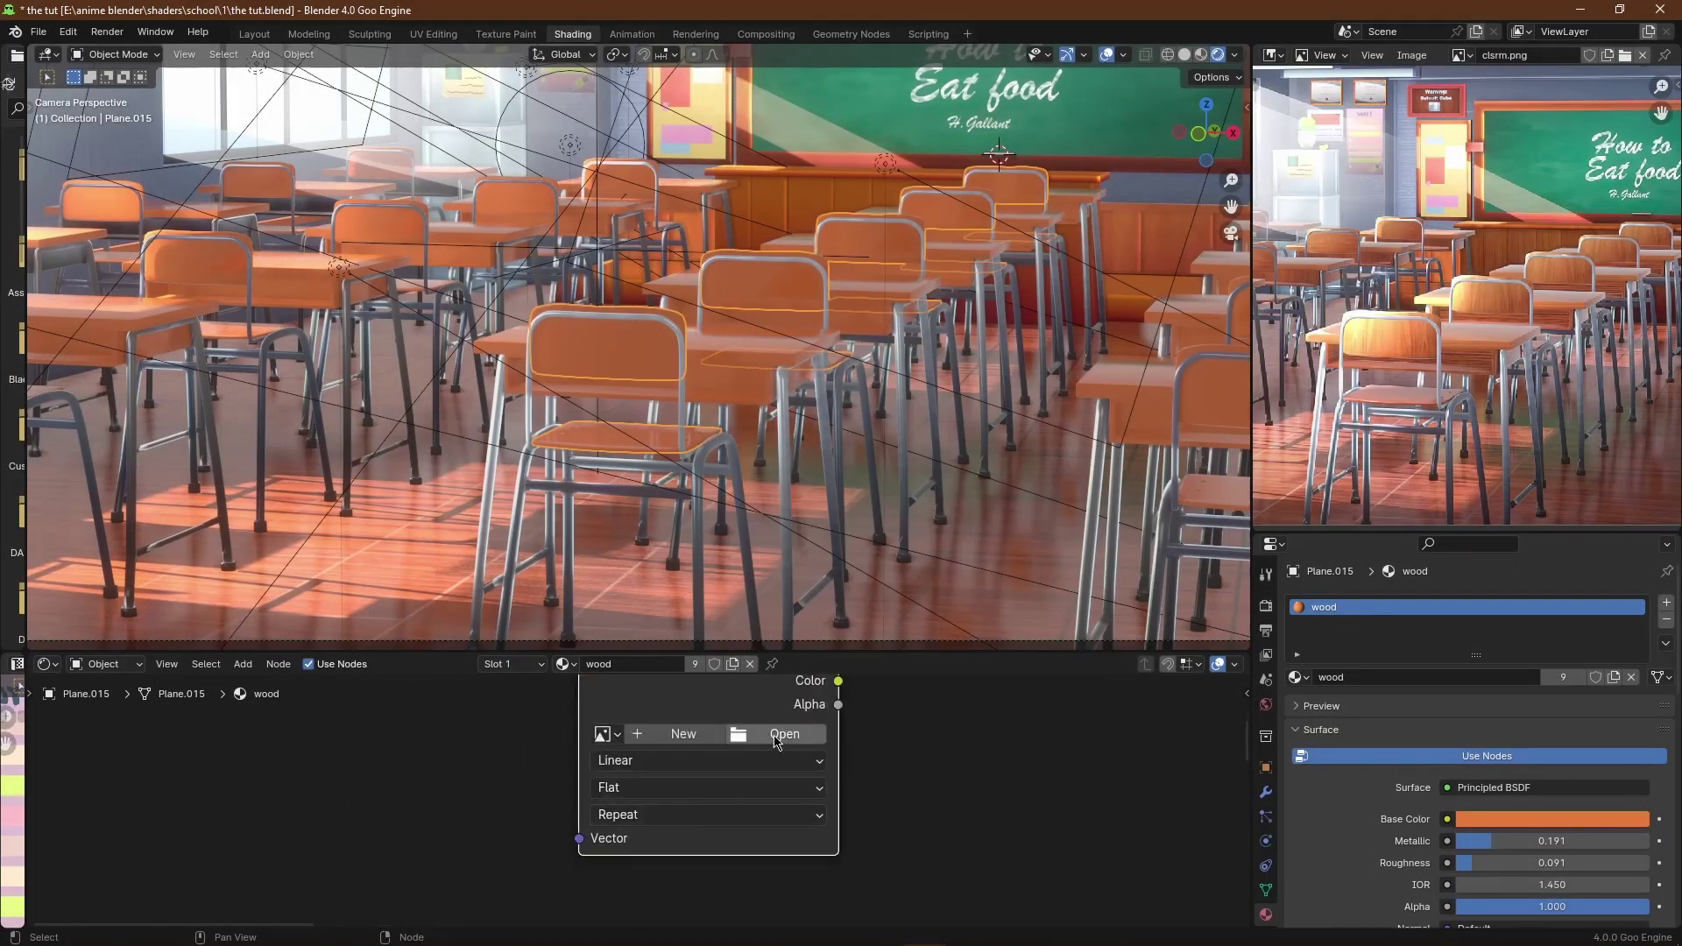
pyautogui.click(783, 734)
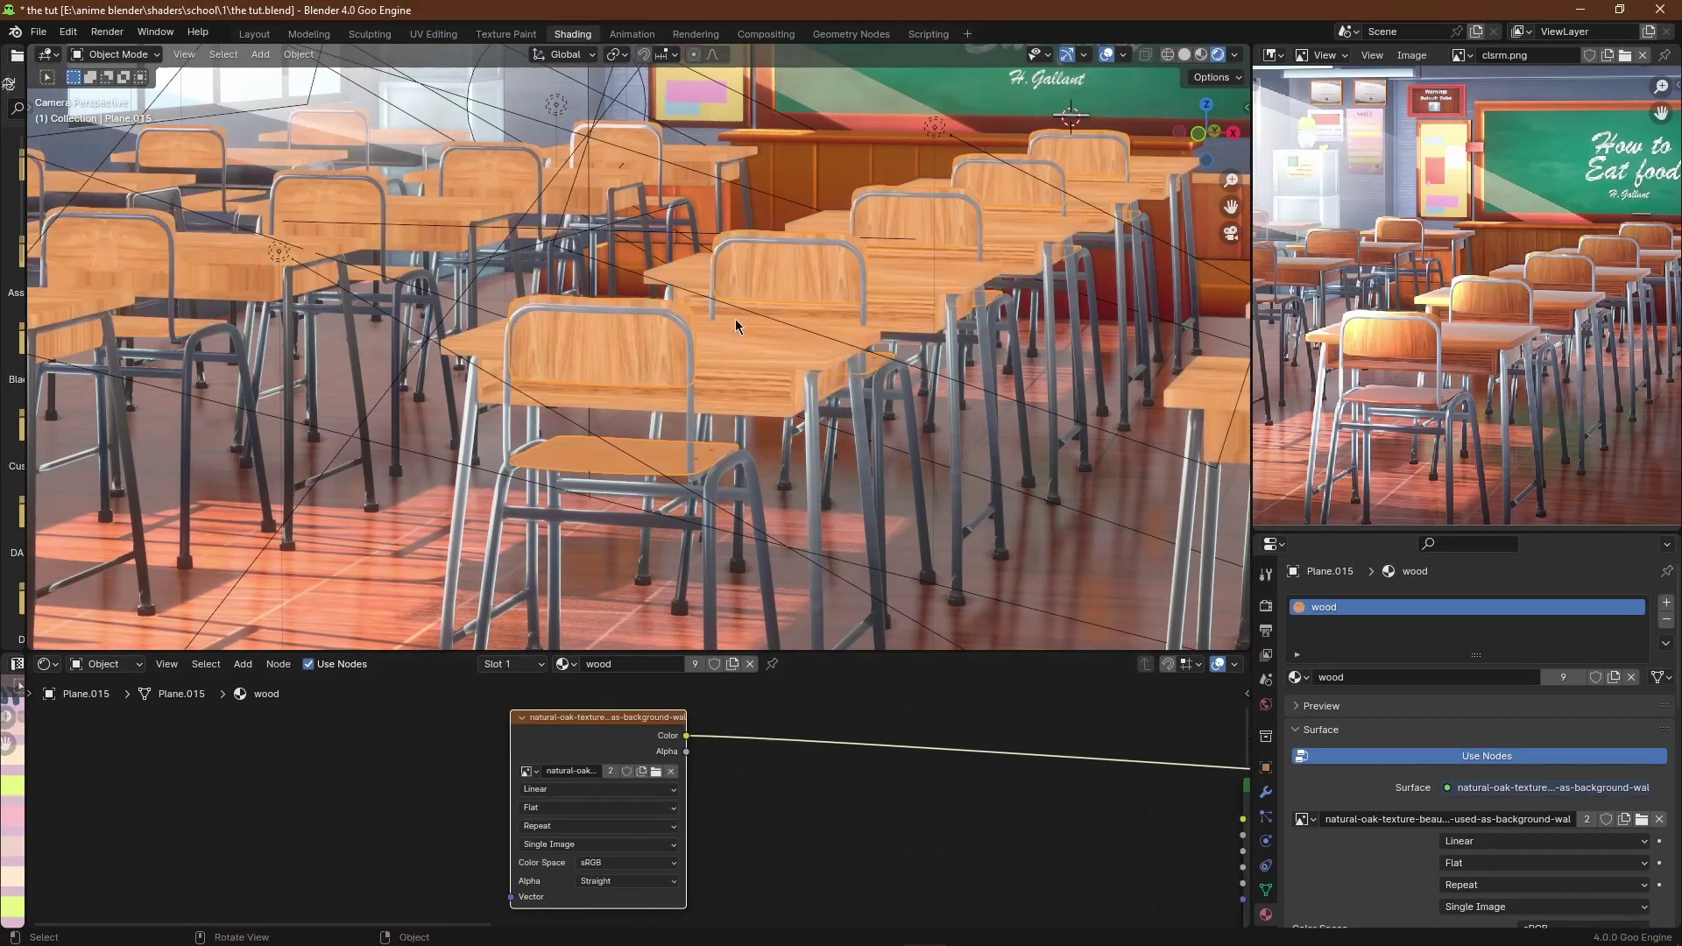
# Step: Put the front desk in Edit Mode in the UV Editing workspace, shown through the scene camera with rendered shading
pyautogui.scroll(-3, 723, 685)
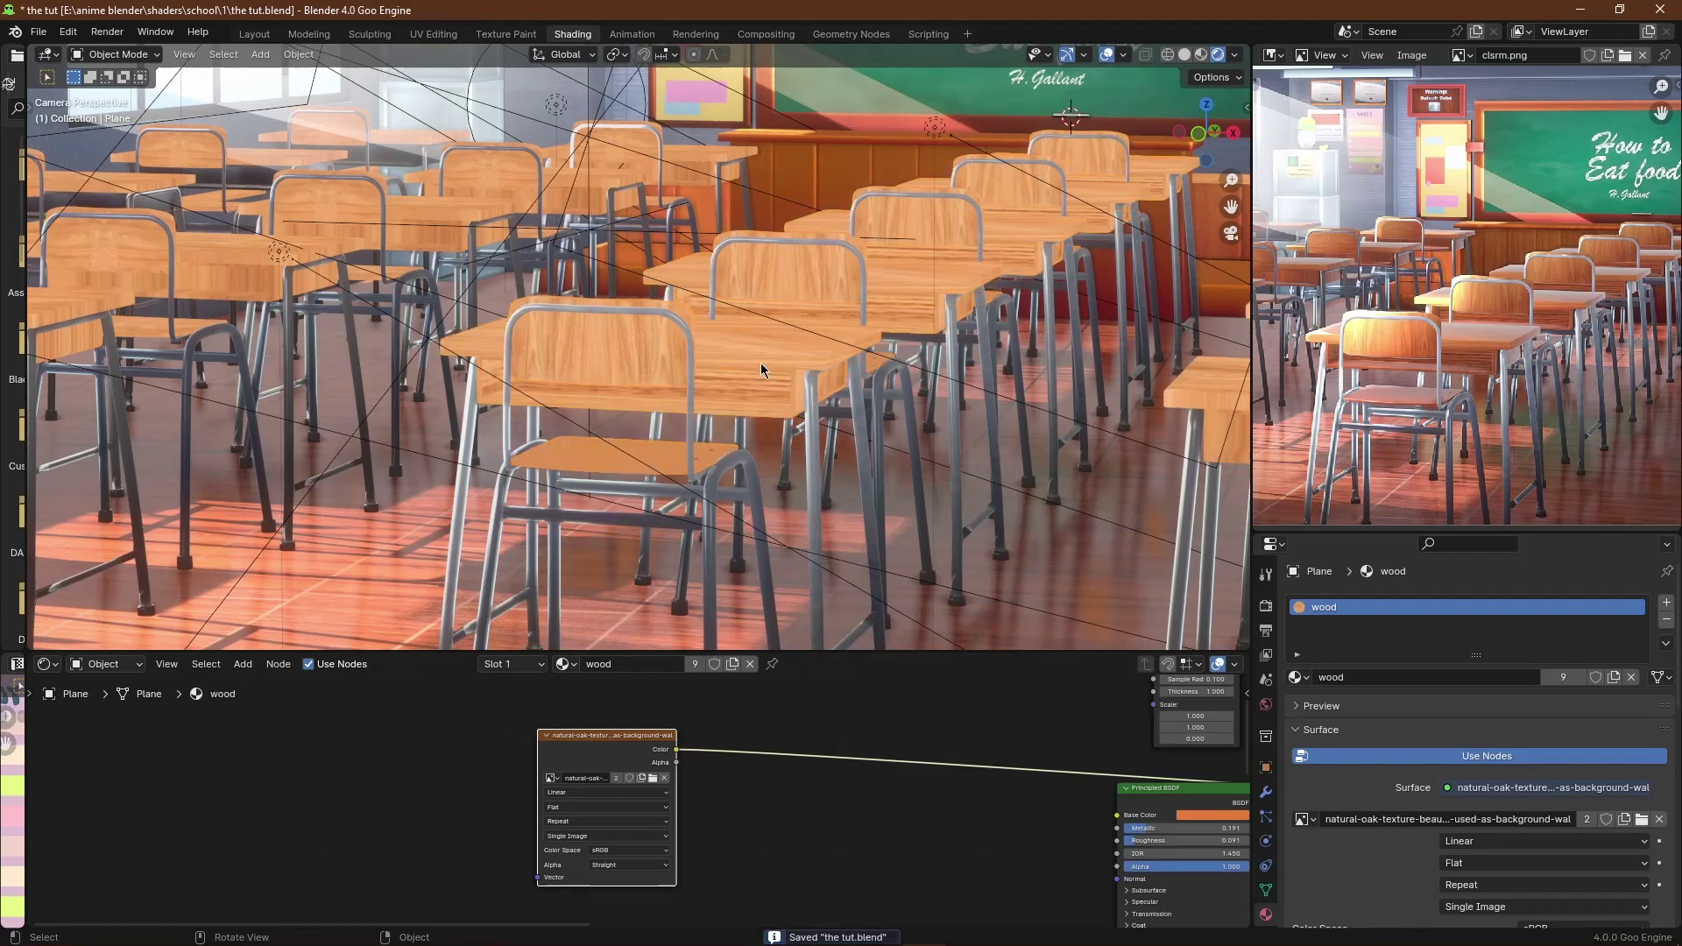
pyautogui.press('Tab')
pyautogui.click(434, 33)
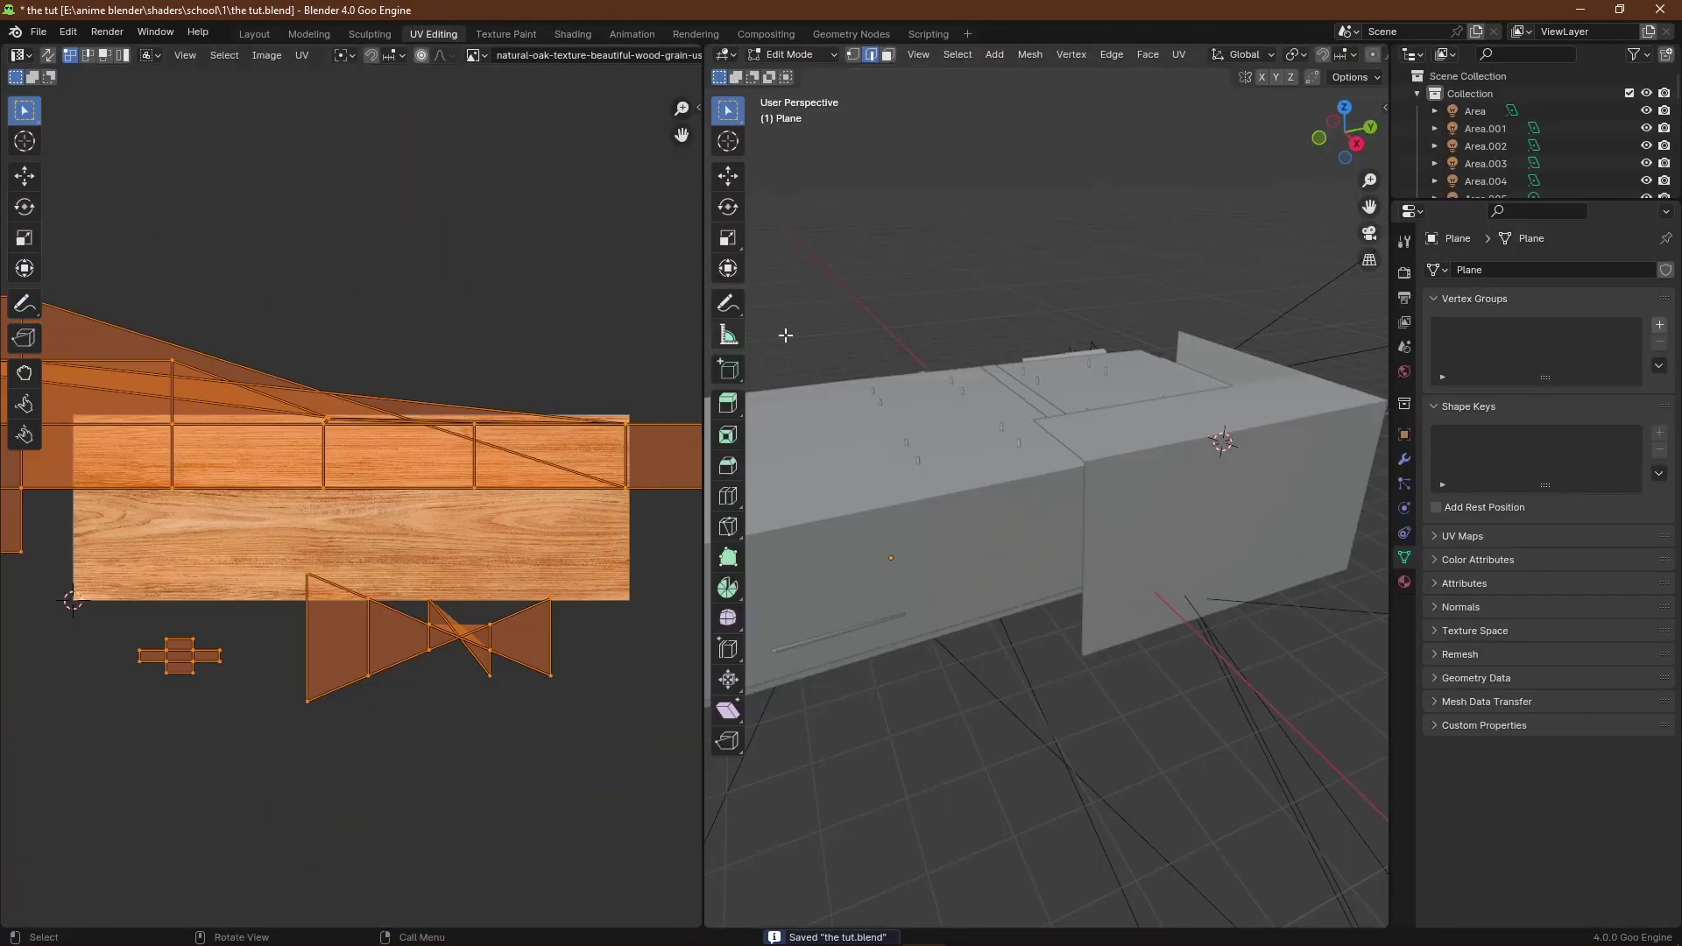
pyautogui.click(1370, 233)
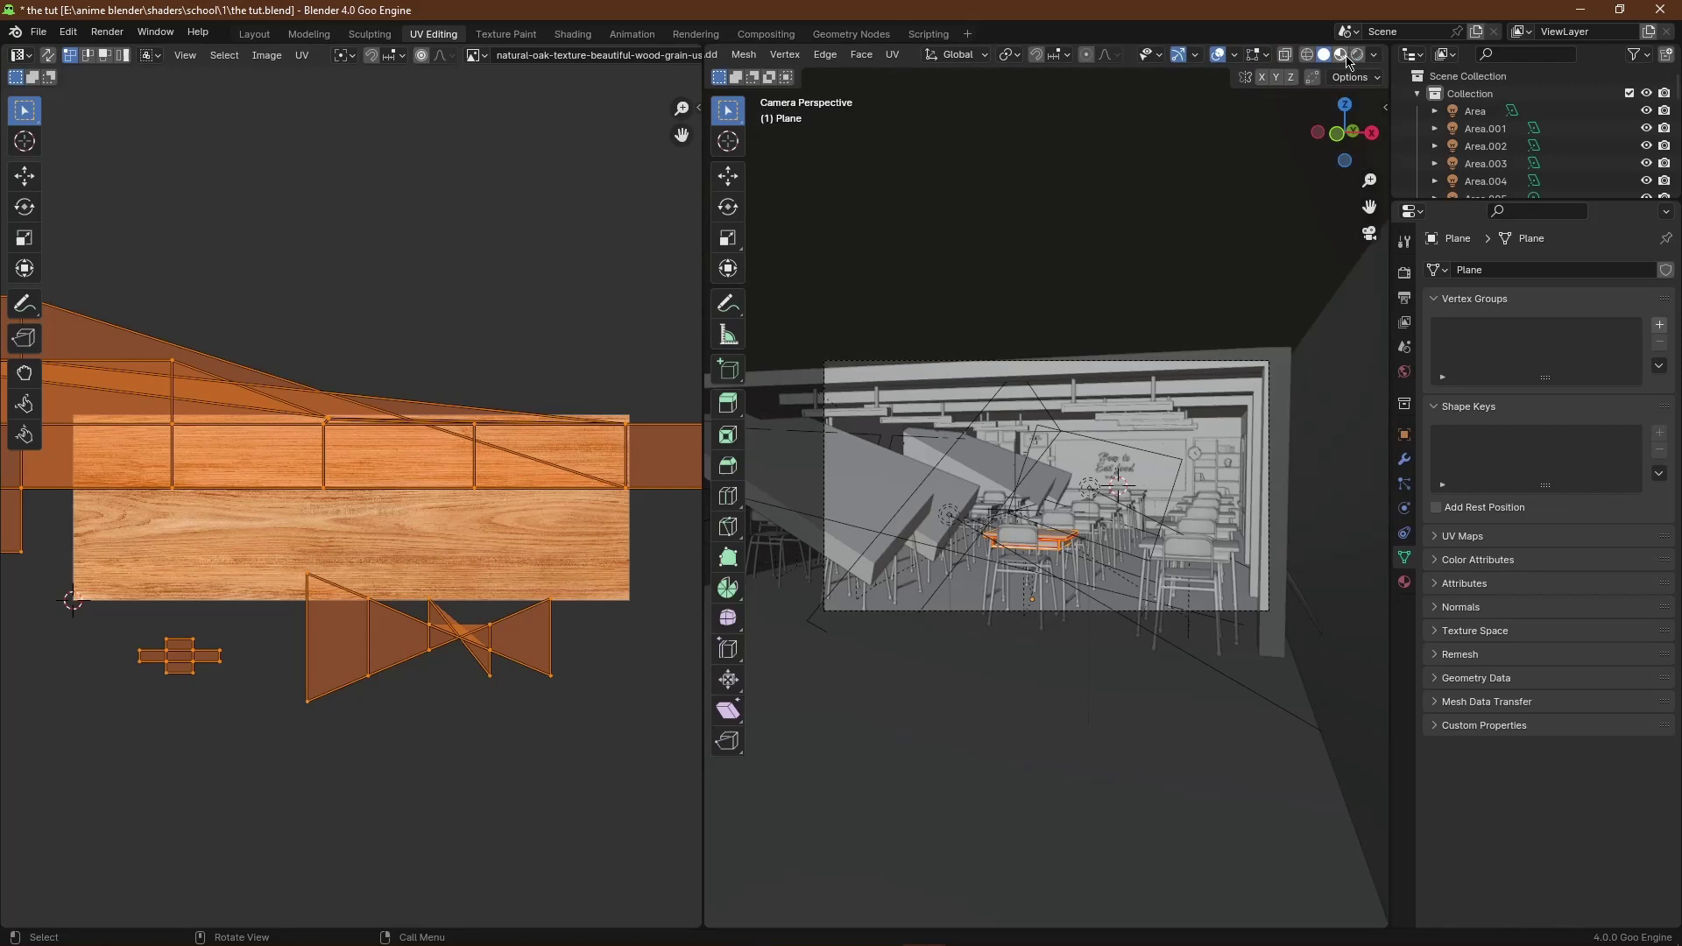
pyautogui.click(1342, 55)
pyautogui.scroll(5, 1023, 455)
# Step: Unwrap the desk's faces with Smart UV Project, using a 66° angle limit, Scaled margin method and zero island margin
pyautogui.scroll(-4, 450, 350)
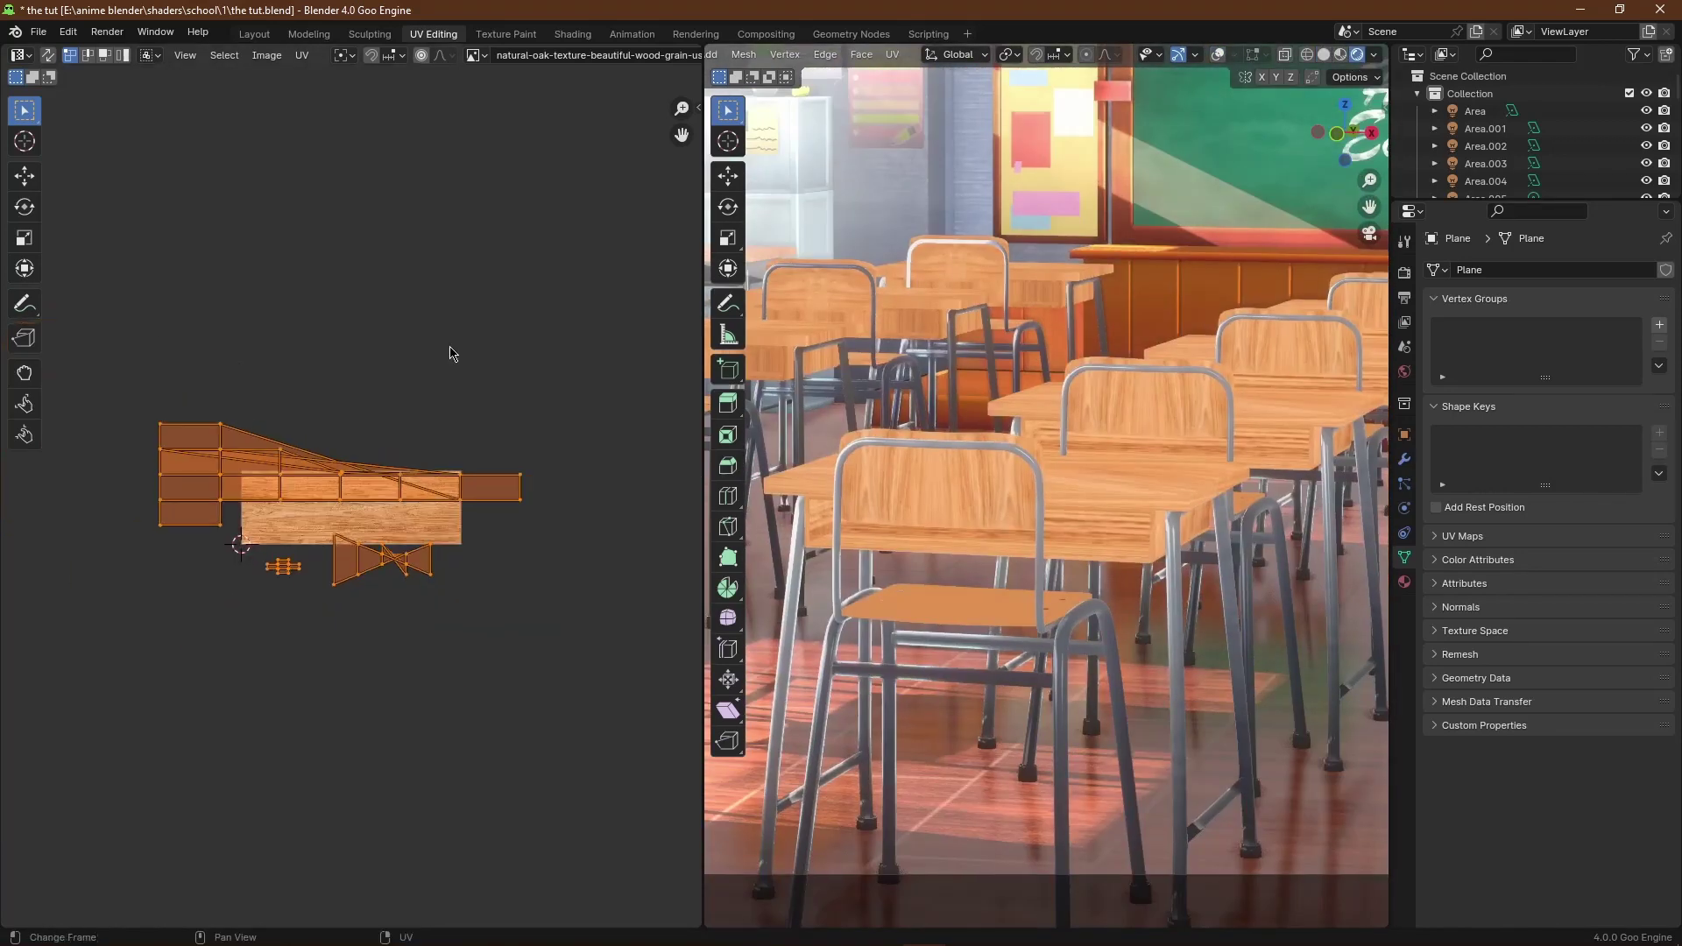
pyautogui.press('s')
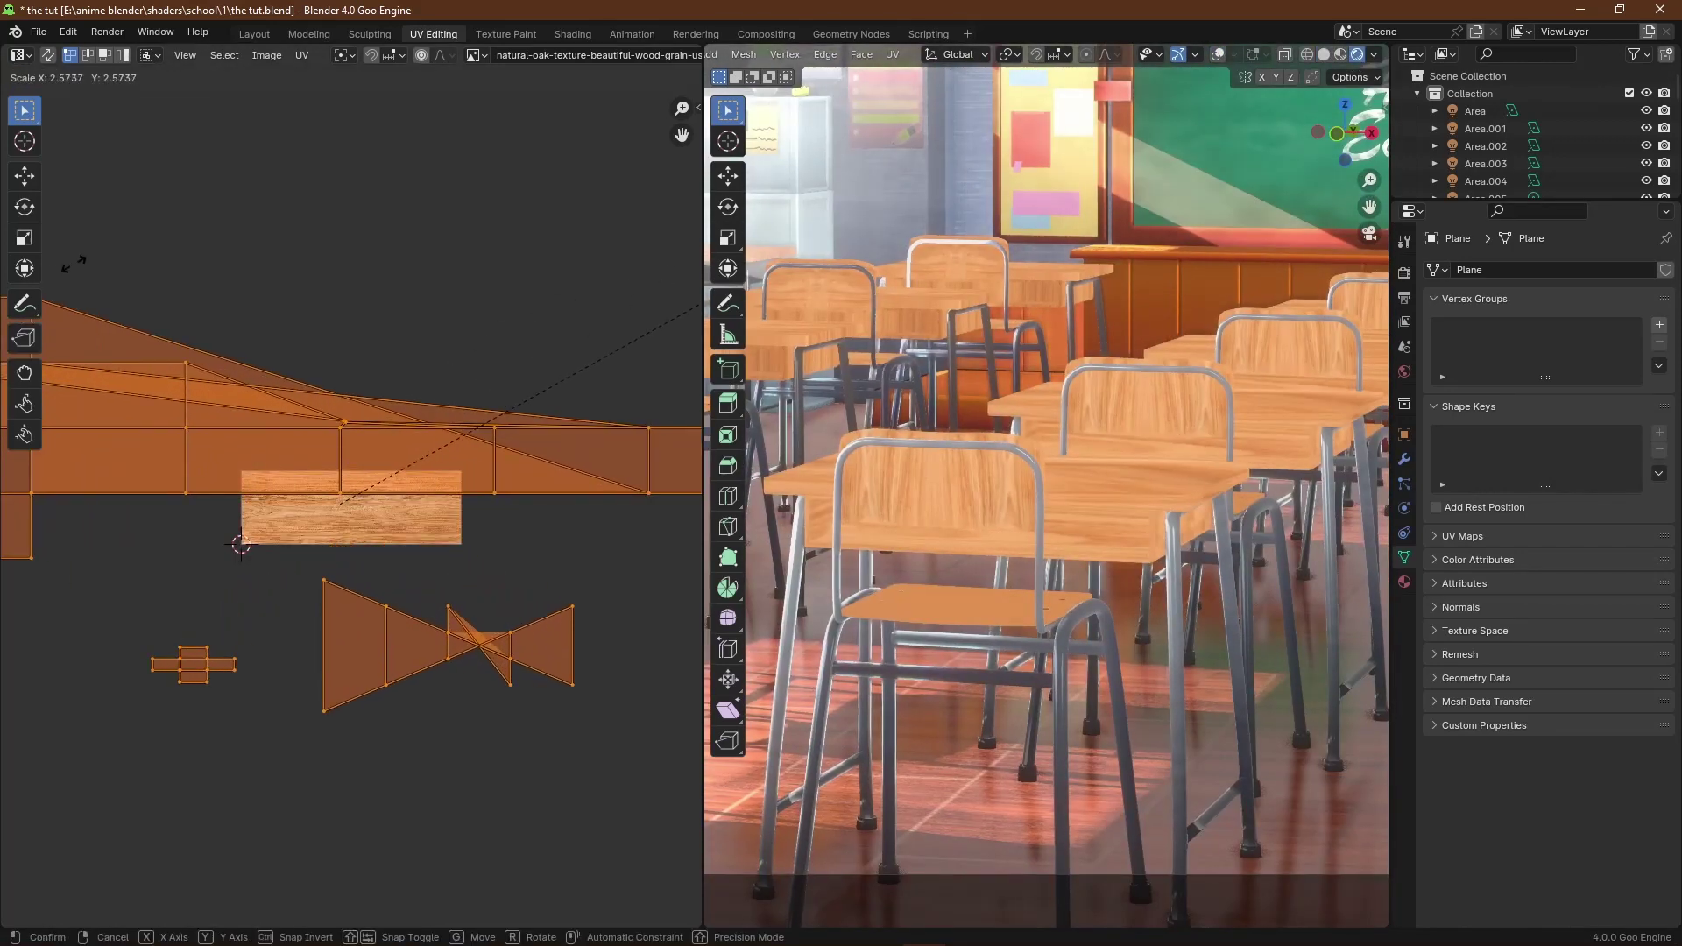
pyautogui.rightClick(71, 265)
pyautogui.press('u')
pyautogui.click(1196, 463)
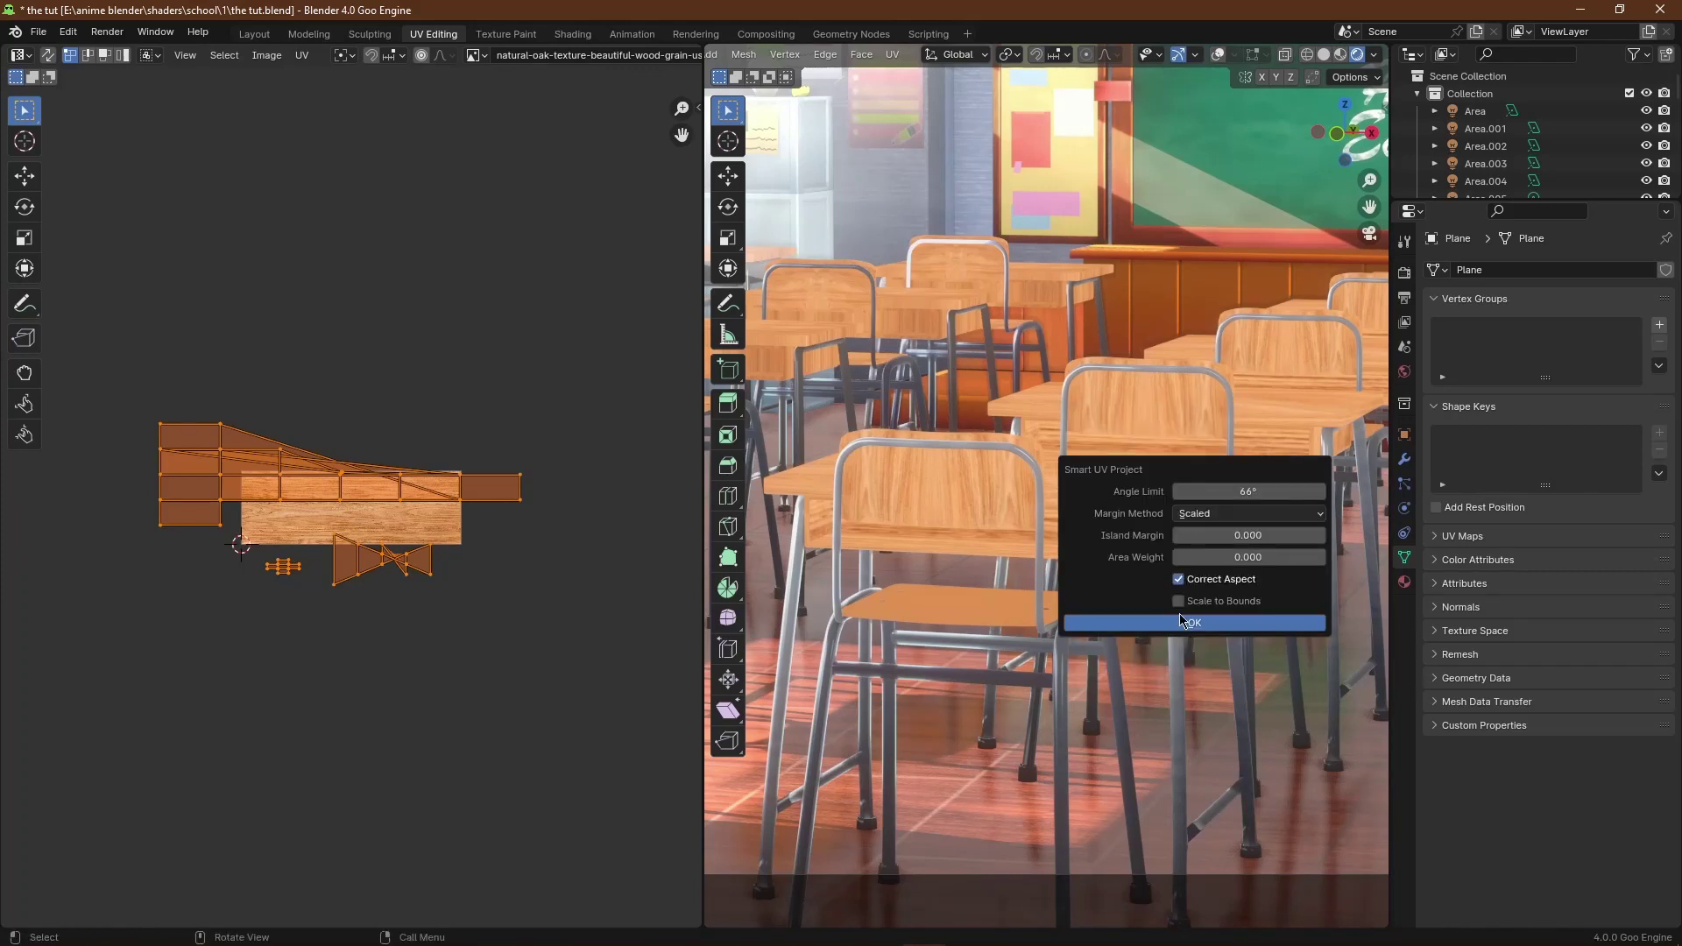
pyautogui.click(1193, 620)
pyautogui.scroll(3, 1166, 544)
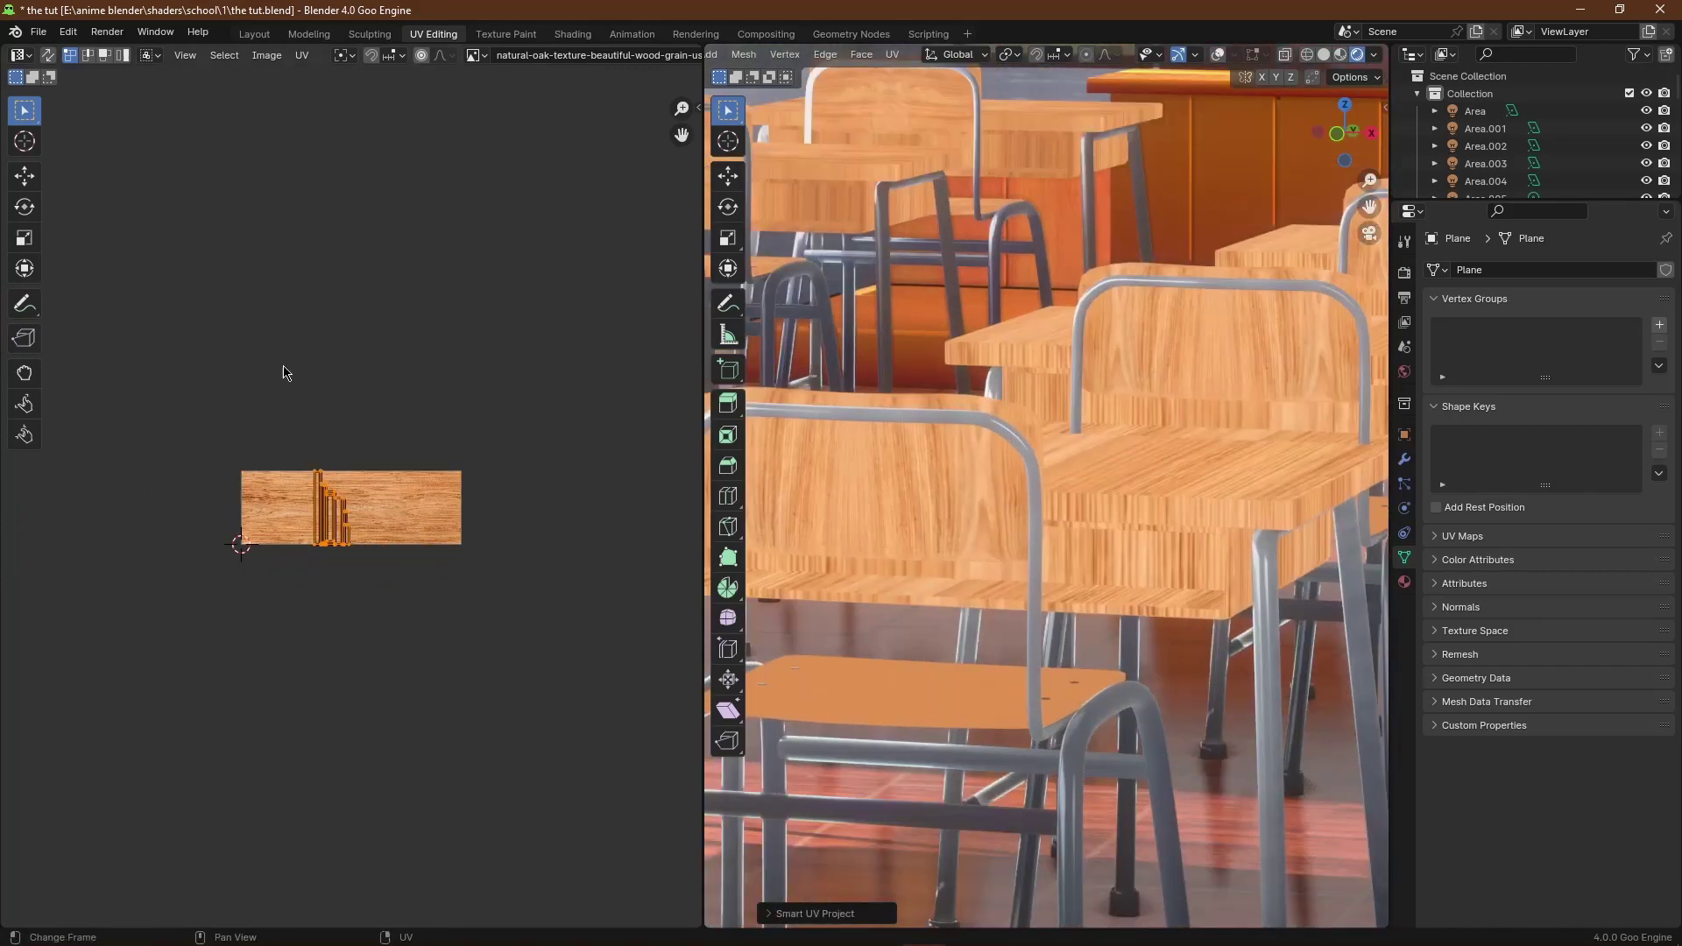
# Step: Enlarge the desk's UV islands well beyond the oak image and rotate them to lie nearly horizontally across it
pyautogui.press('s')
pyautogui.click(270, 209)
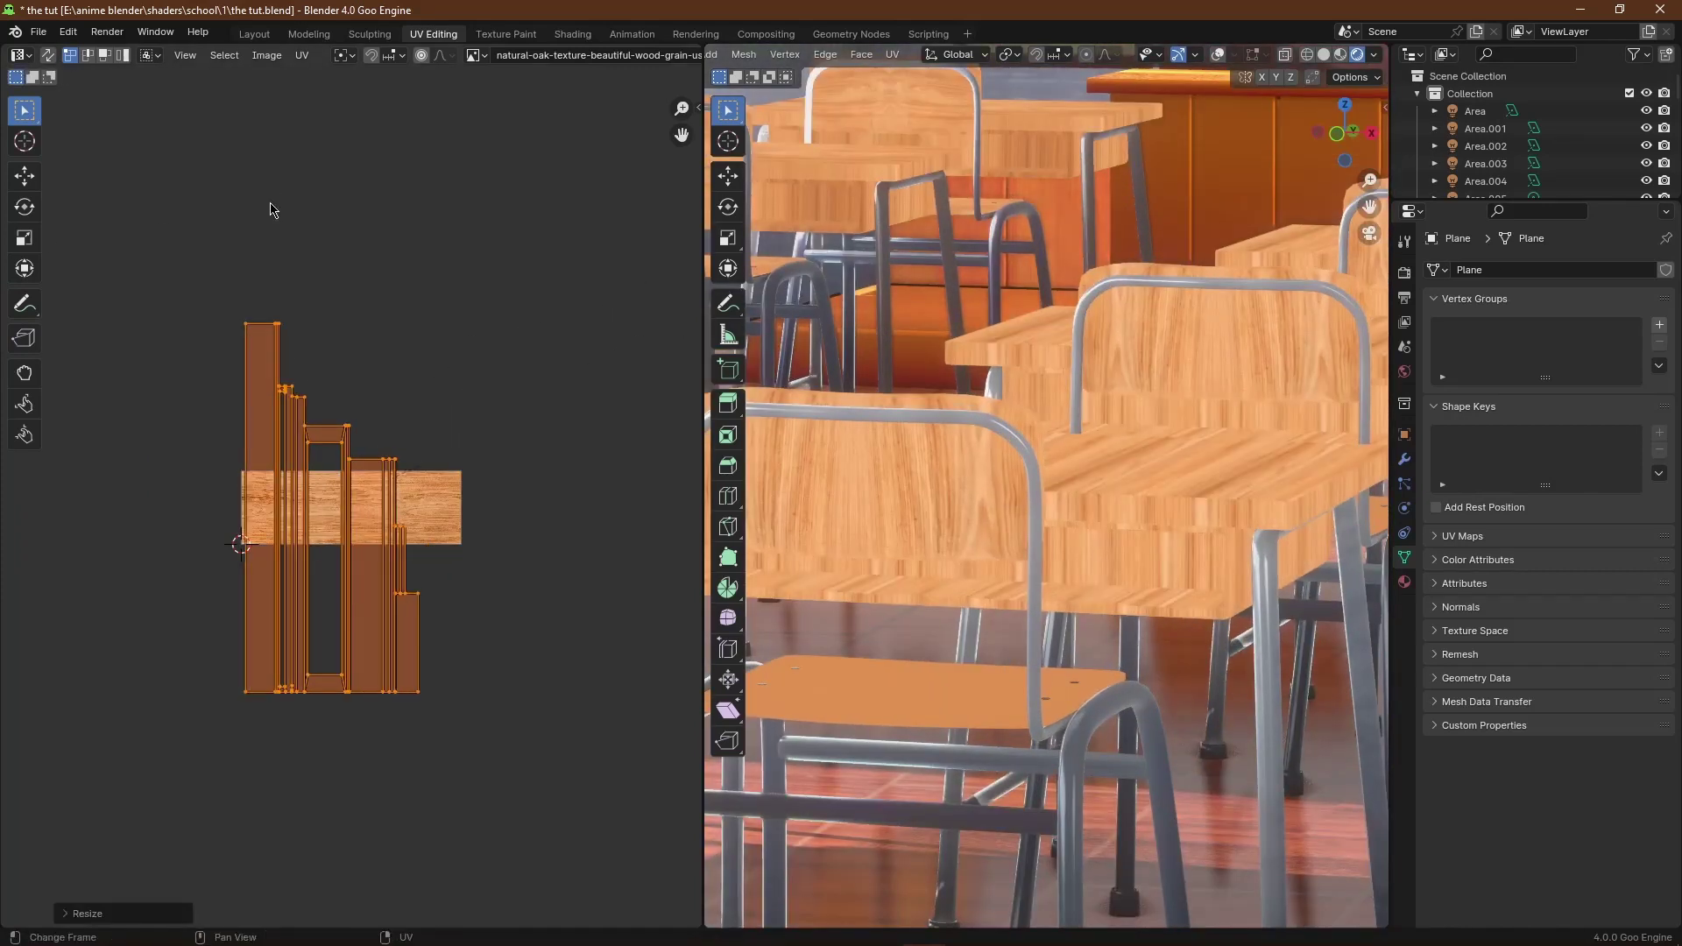
pyautogui.write('r90s')
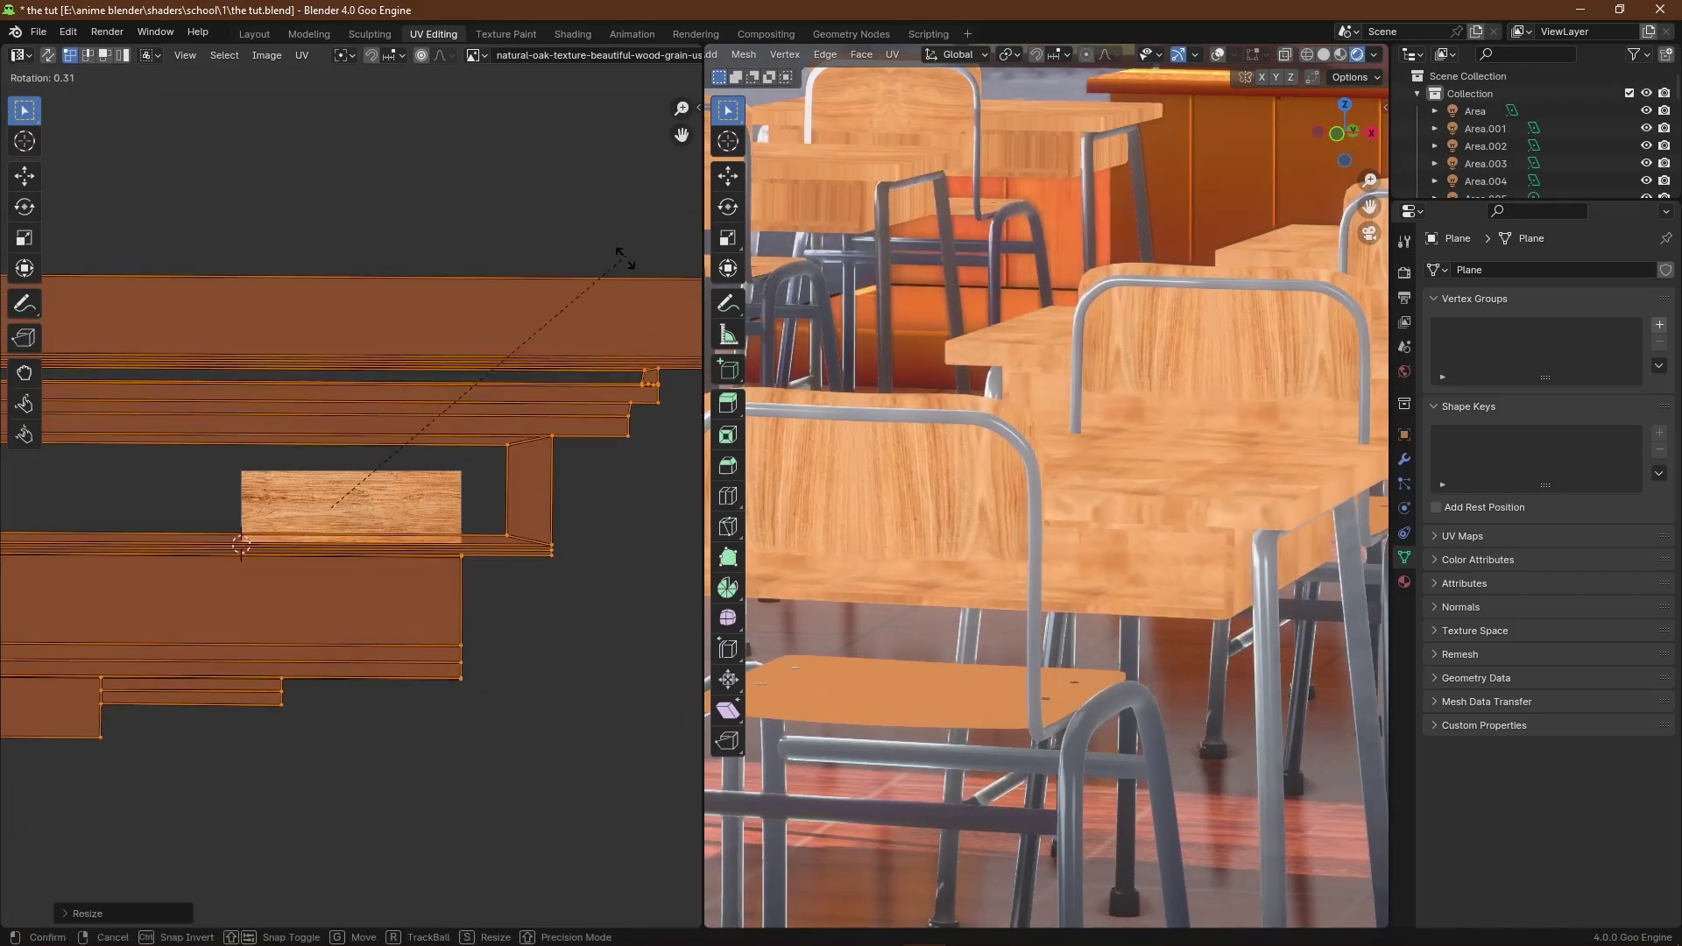
pyautogui.write('r')
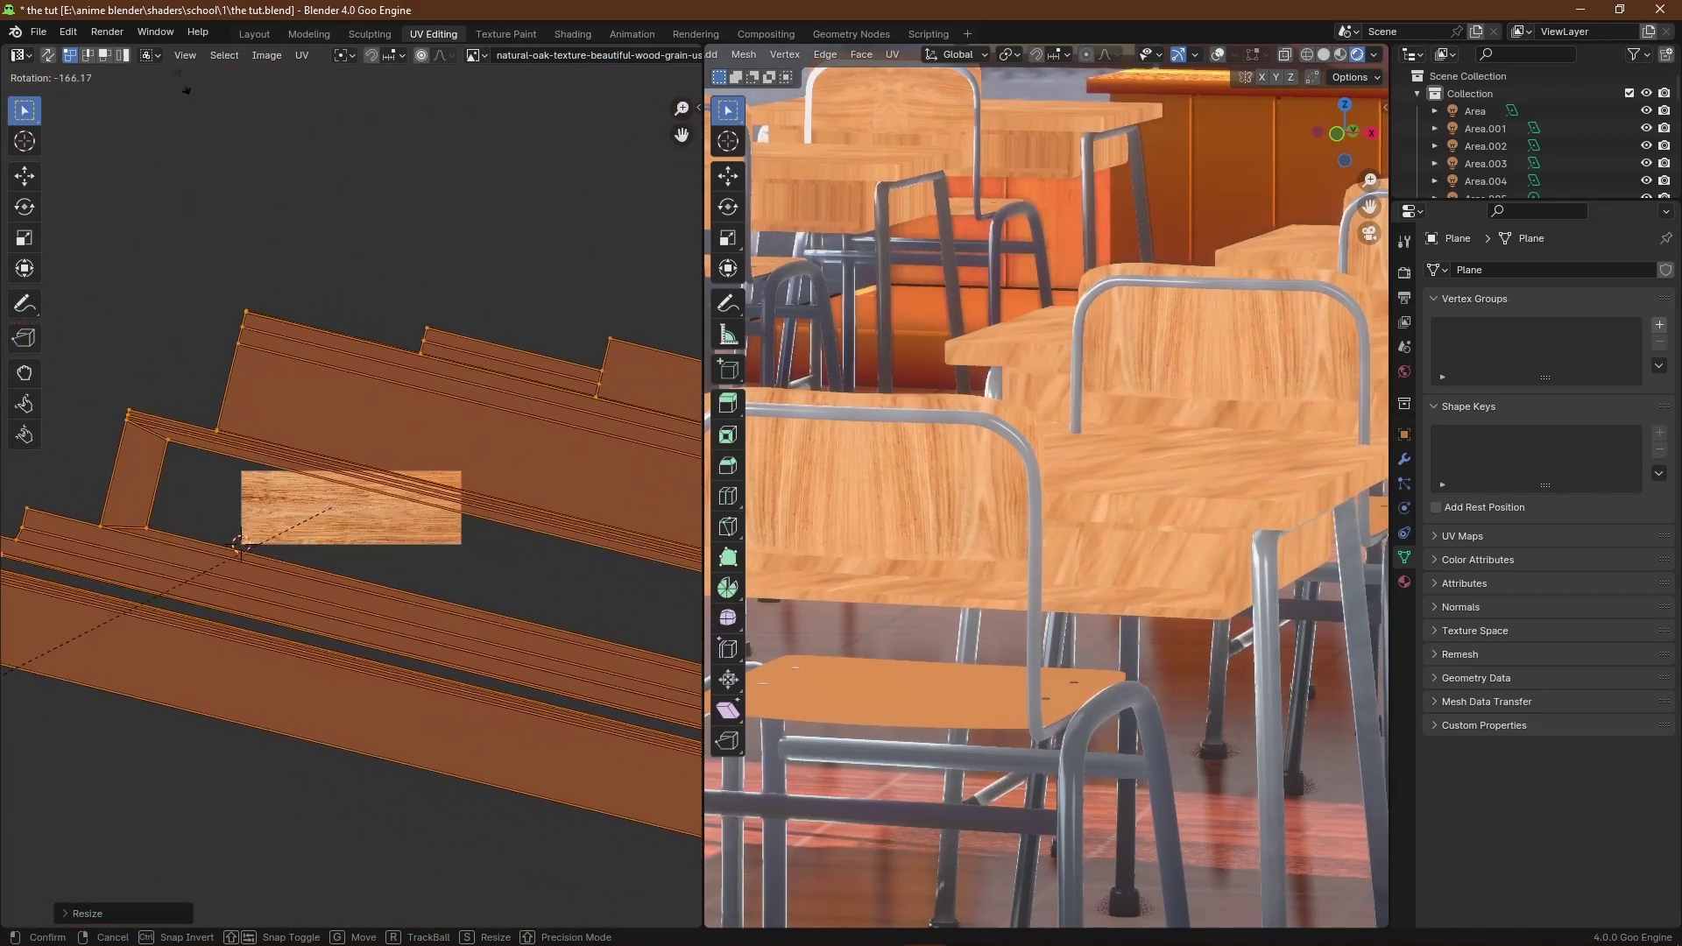
# Step: Replace the natural oak image in the wood material's Image Texture node with wood 1.jpg
pyautogui.click(254, 34)
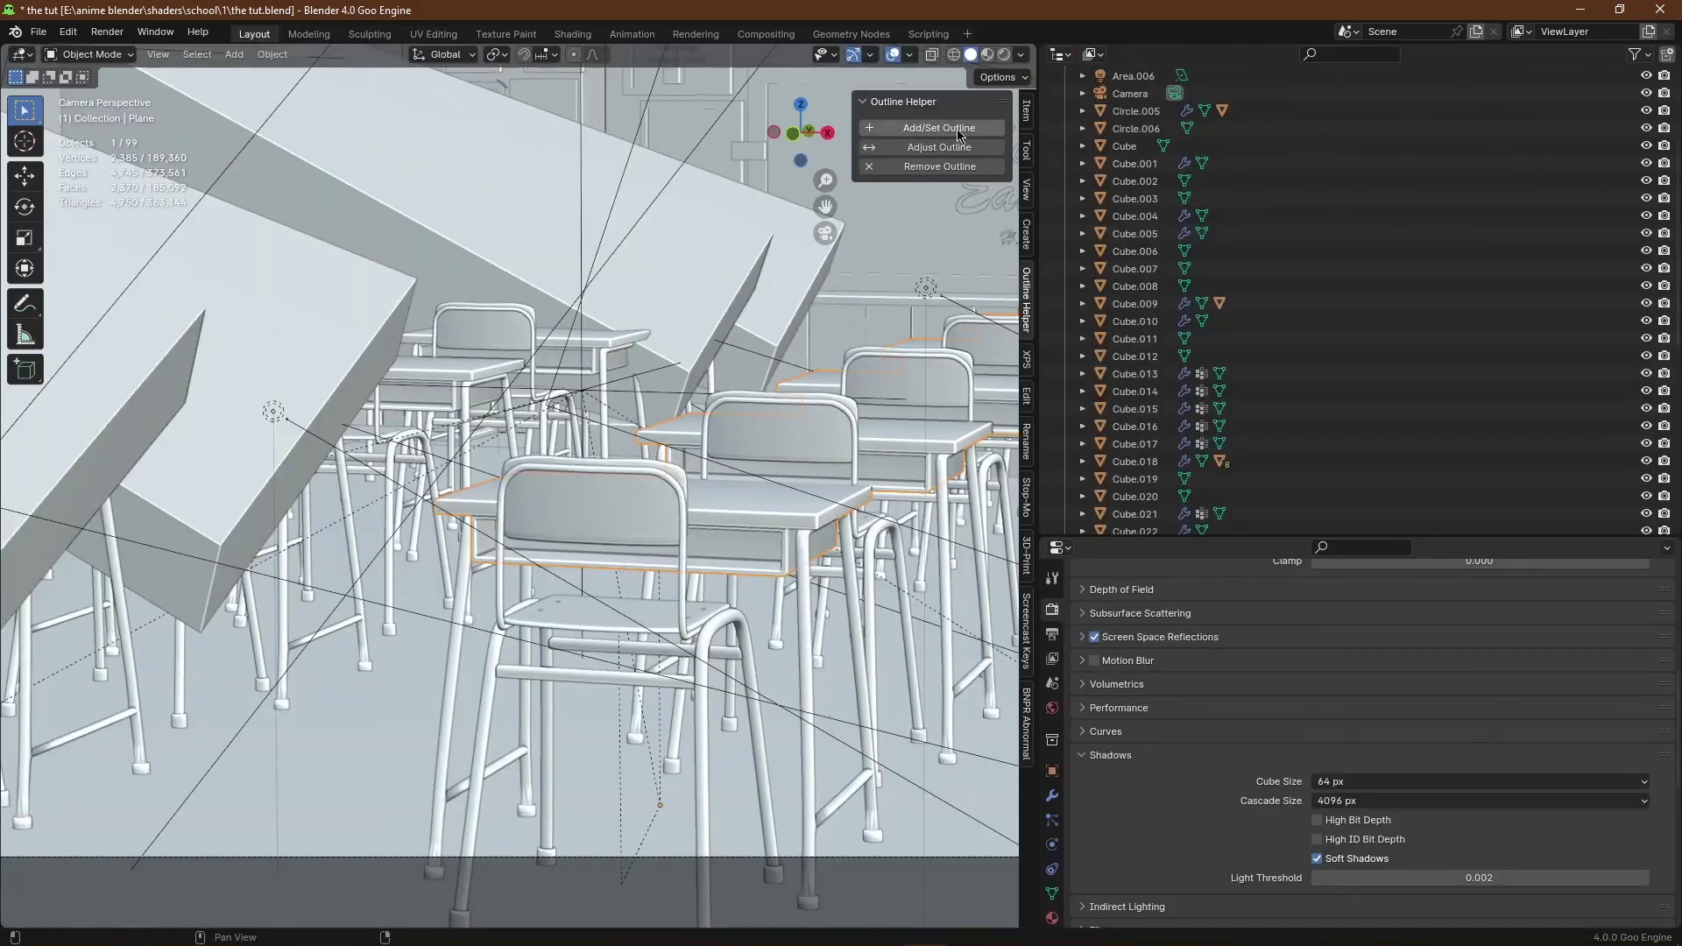
pyautogui.click(569, 36)
pyautogui.click(653, 778)
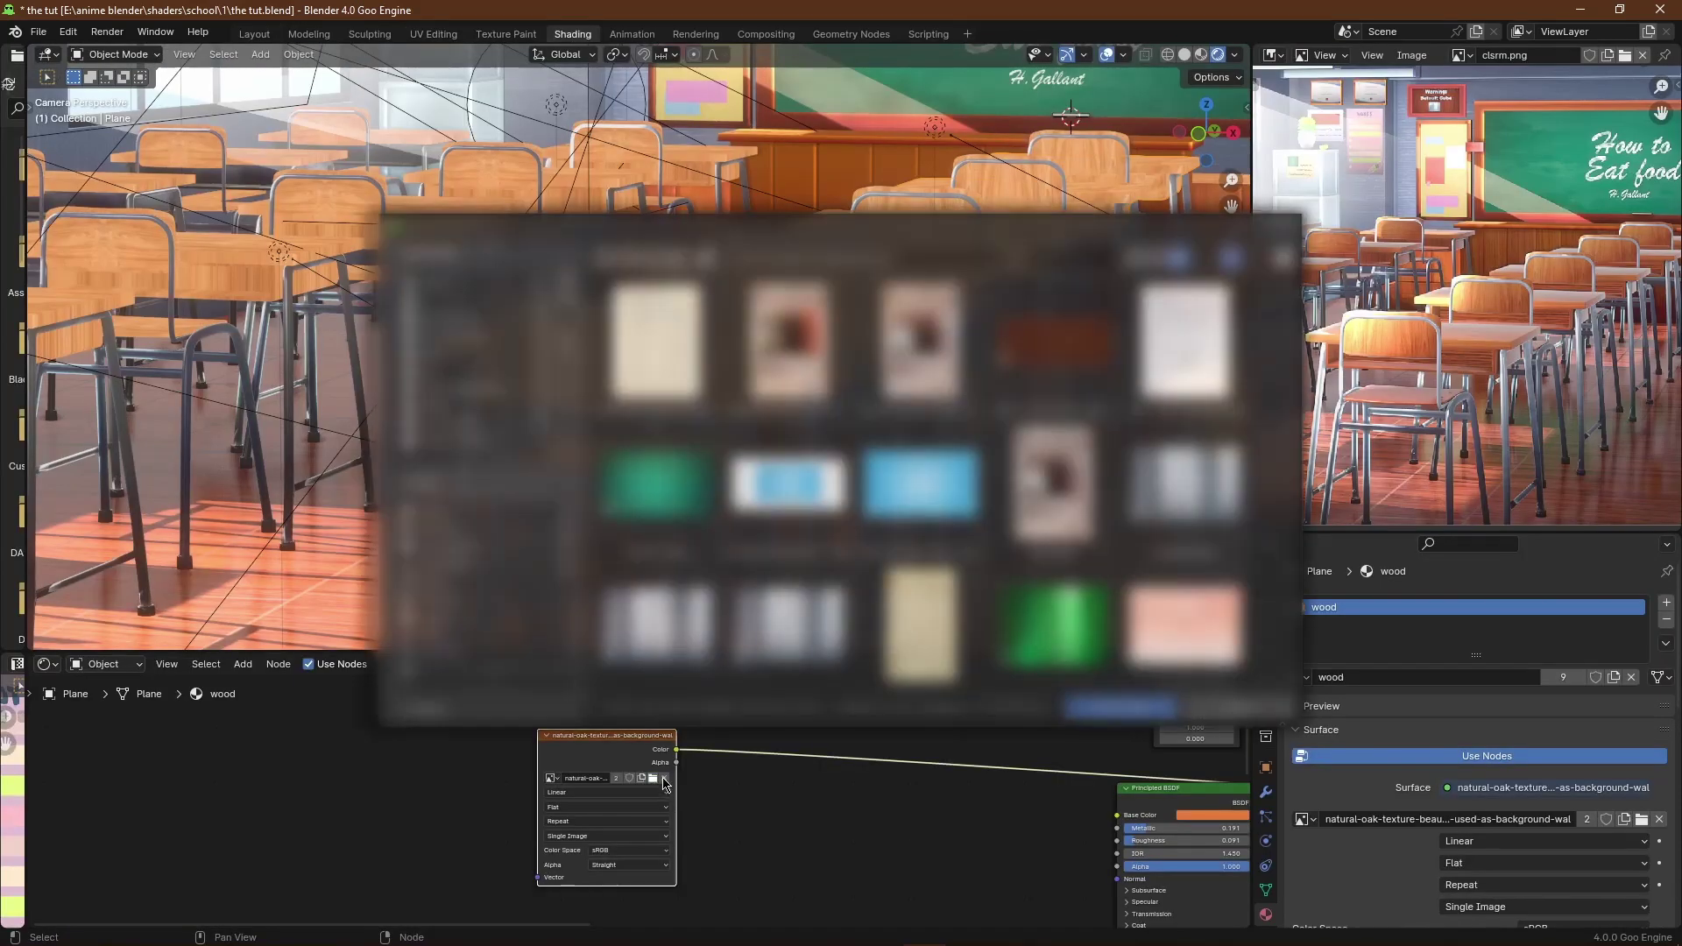
pyautogui.scroll(-8, 1055, 490)
pyautogui.click(651, 257)
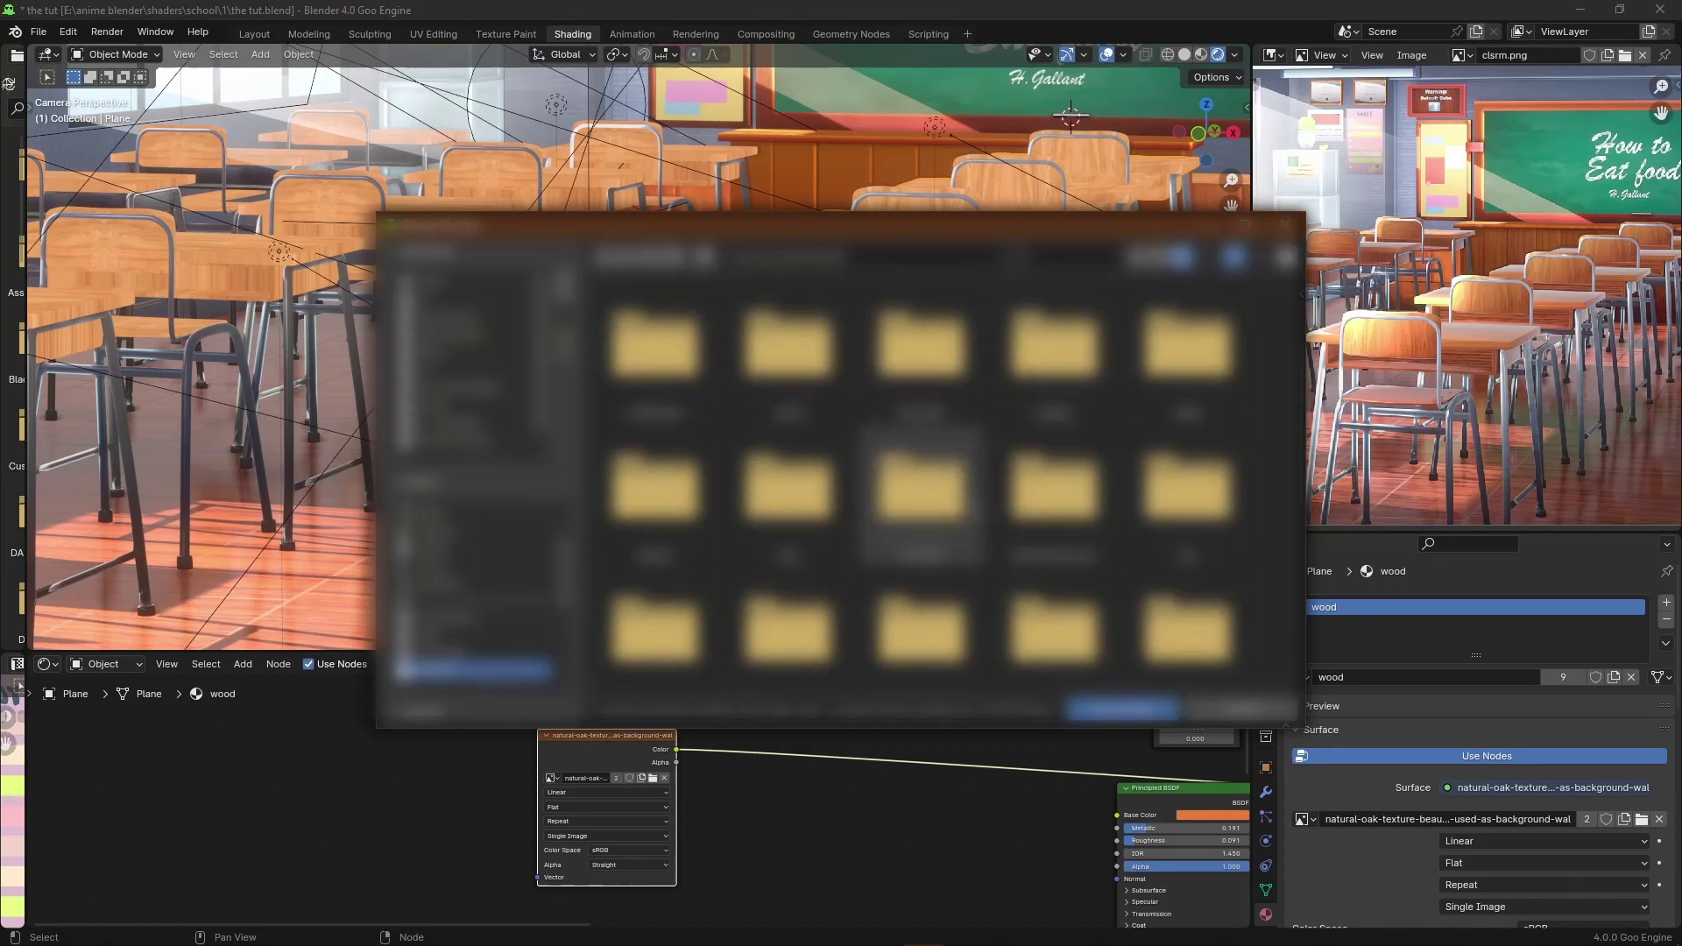
pyautogui.scroll(-2, 1052, 526)
pyautogui.doubleClick(920, 526)
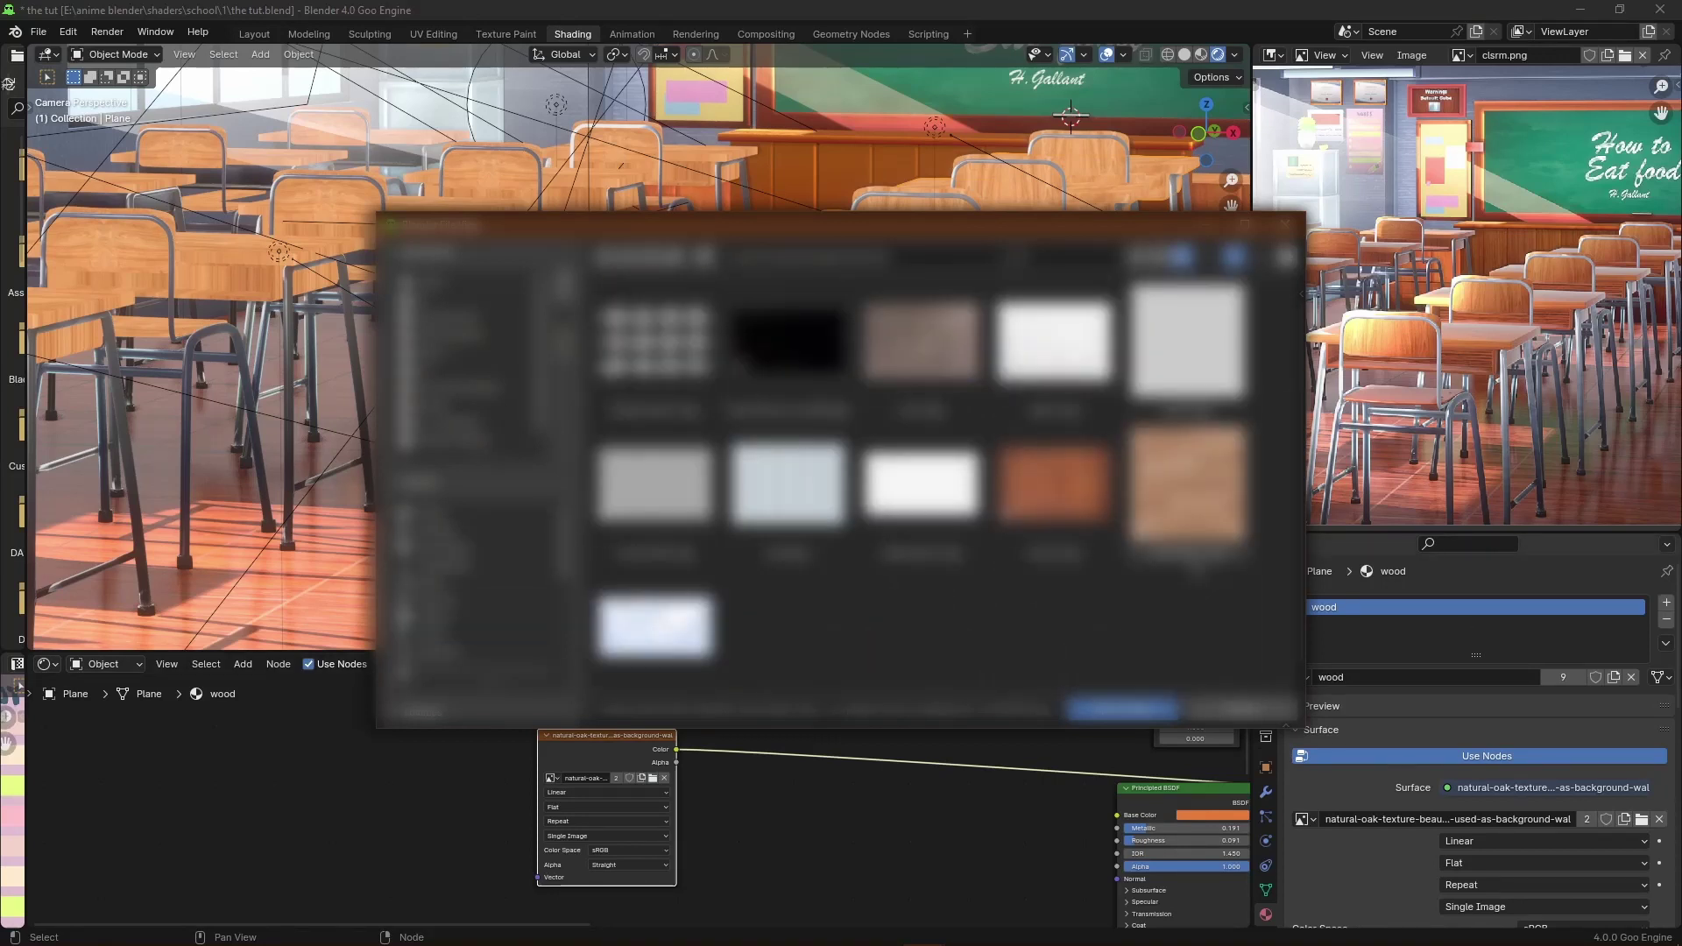
pyautogui.click(1121, 708)
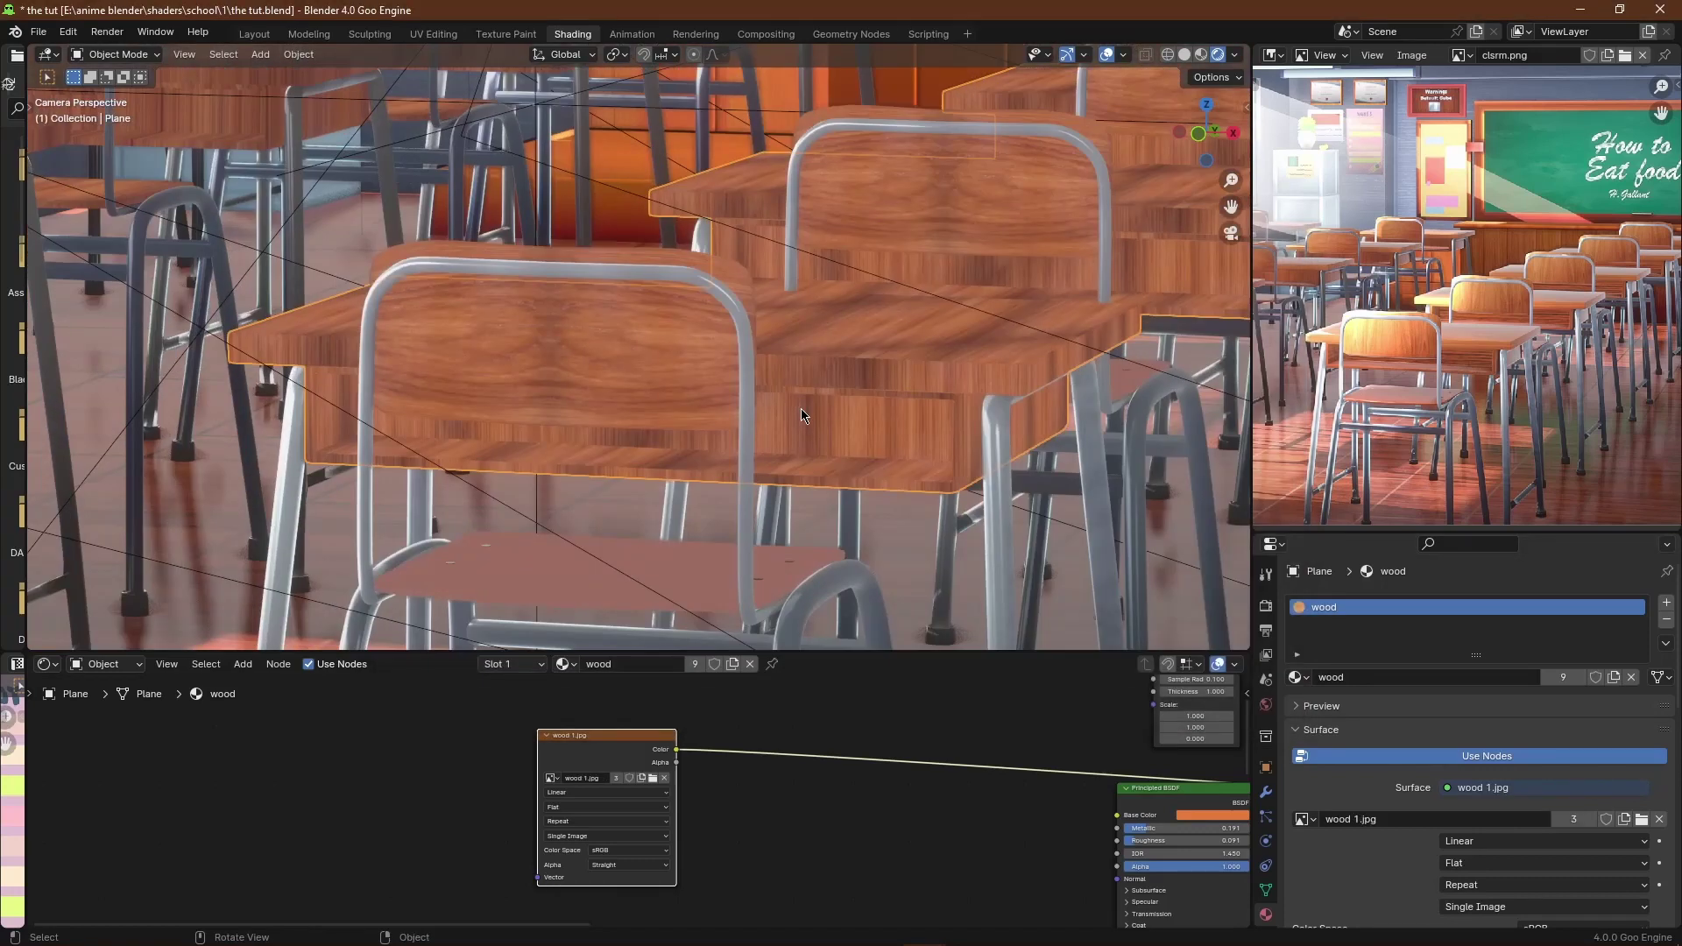
# Step: Rotate the desk's UV islands to run nearly vertically, scale them down around the wood 1.jpg image, and save the file
pyautogui.click(434, 35)
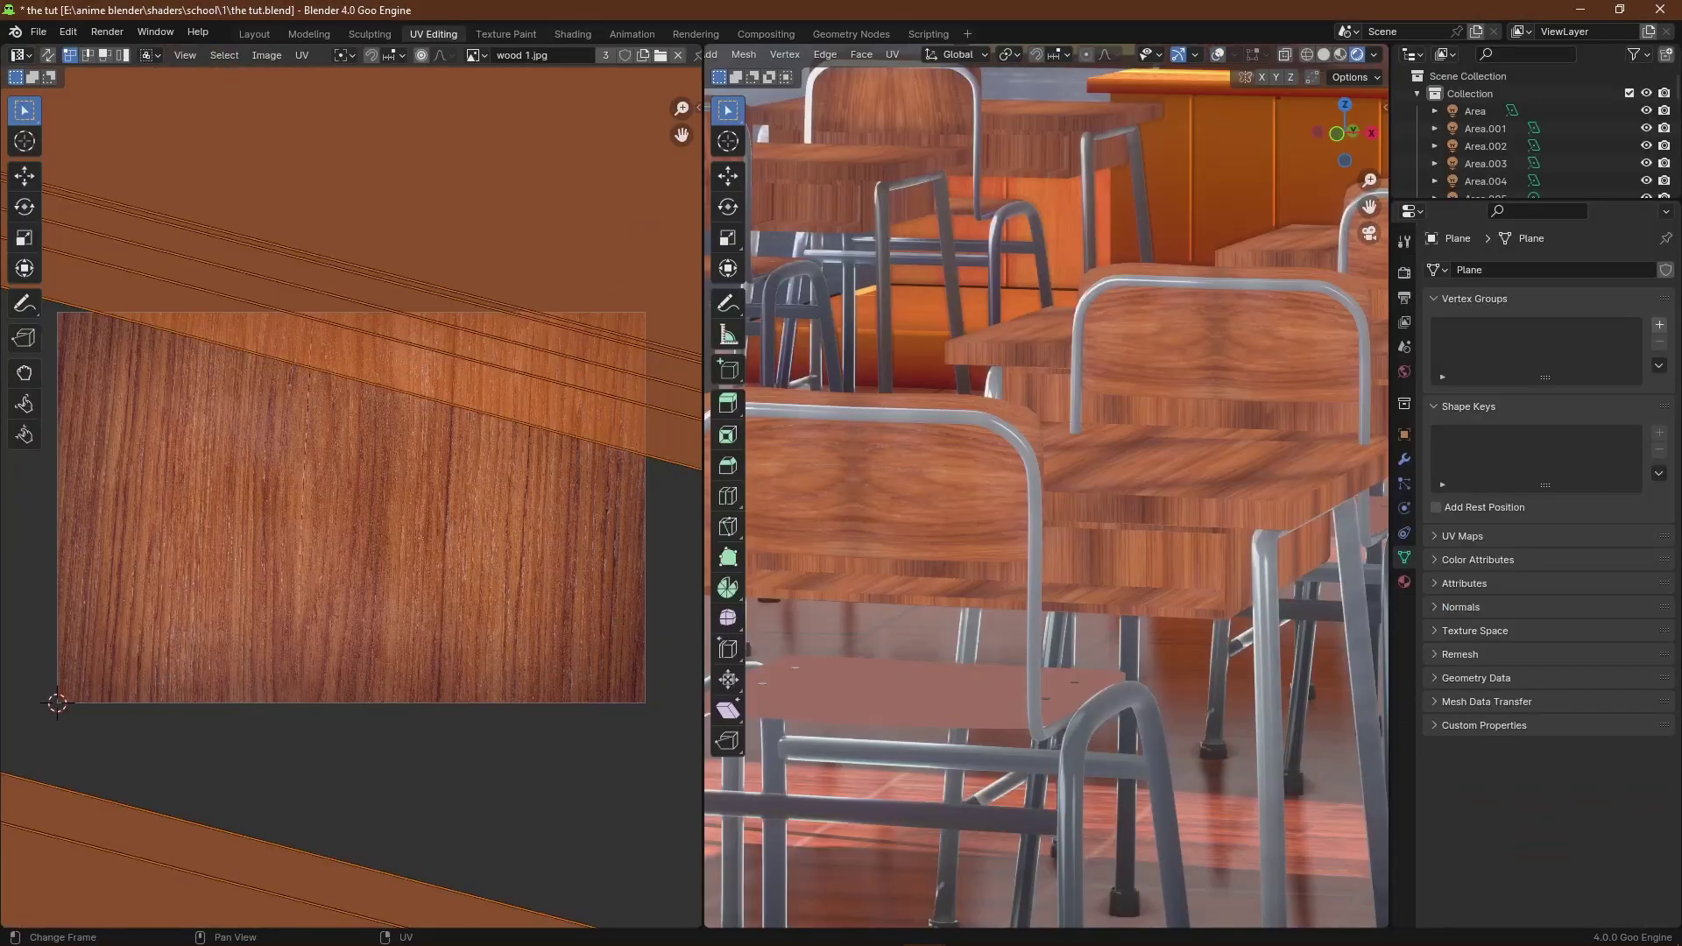
pyautogui.press('r')
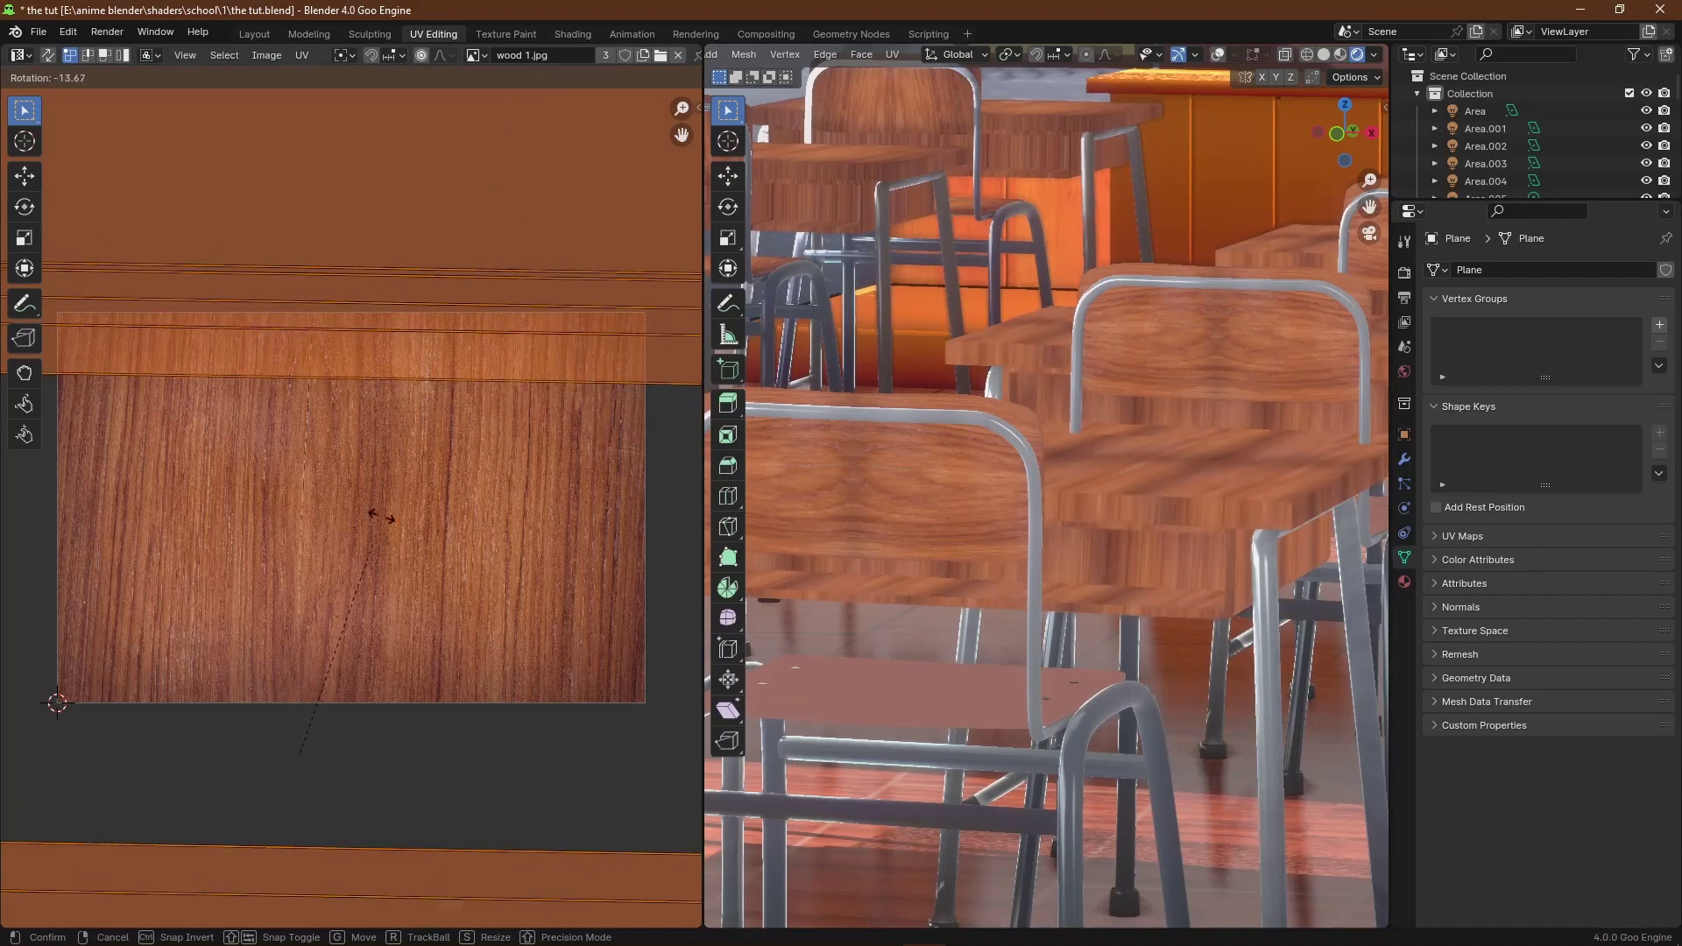
pyautogui.press('Escape')
pyautogui.scroll(-5, 432, 331)
pyautogui.press('r')
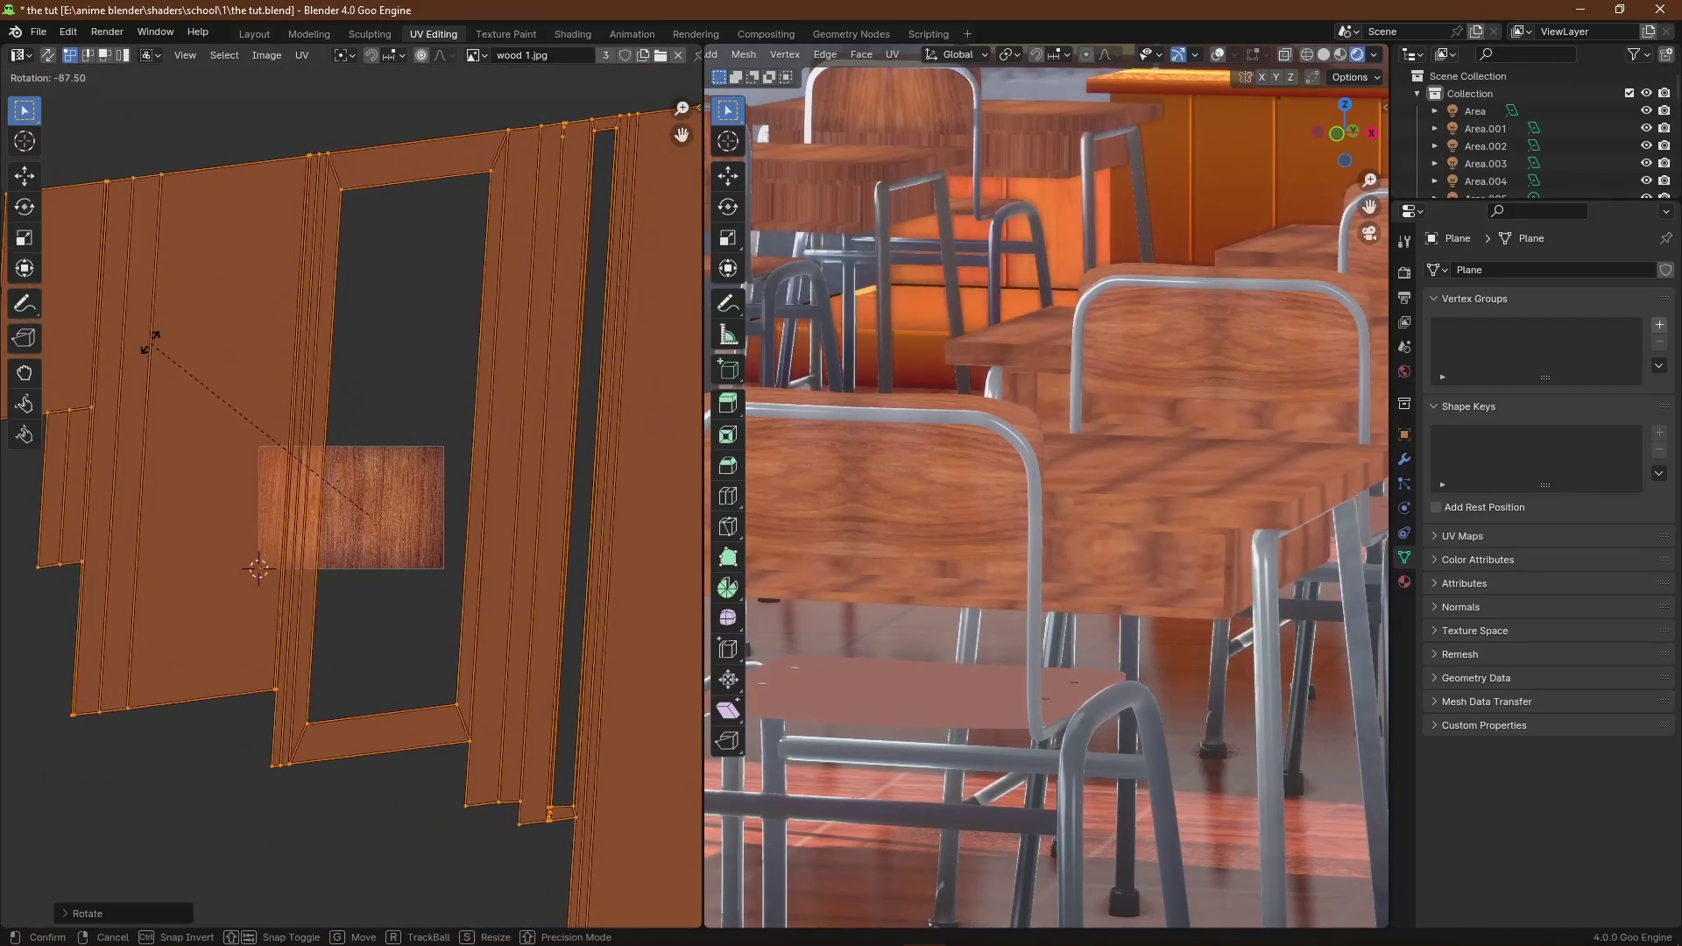
pyautogui.press('s')
pyautogui.click(420, 376)
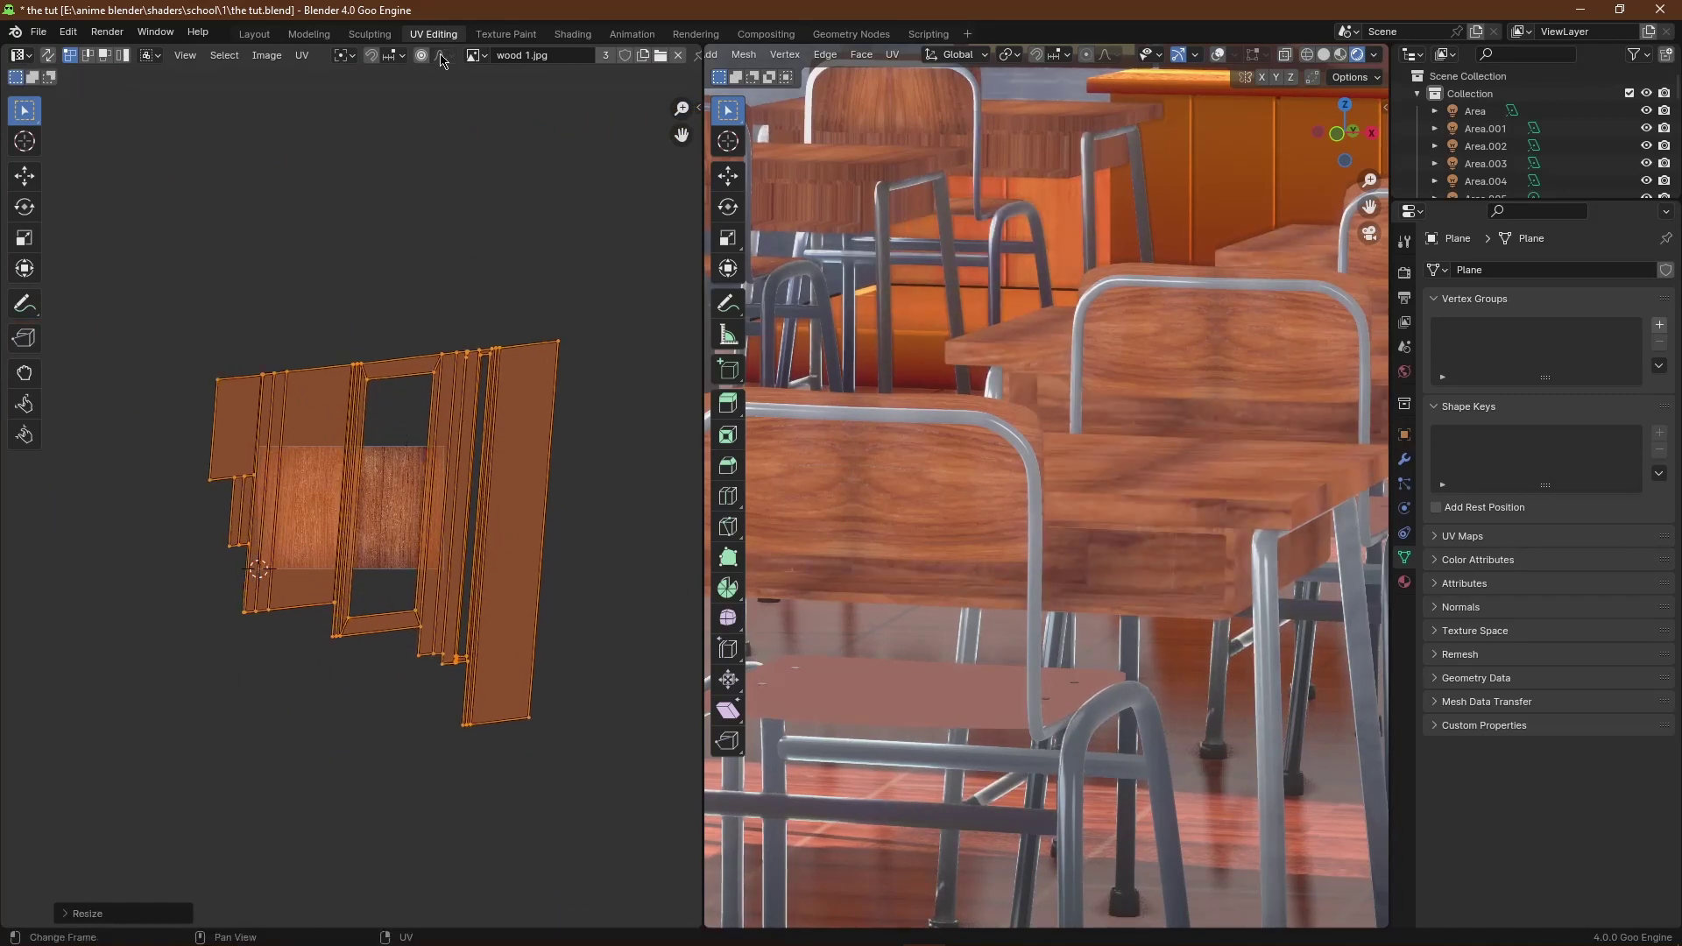
pyautogui.click(571, 33)
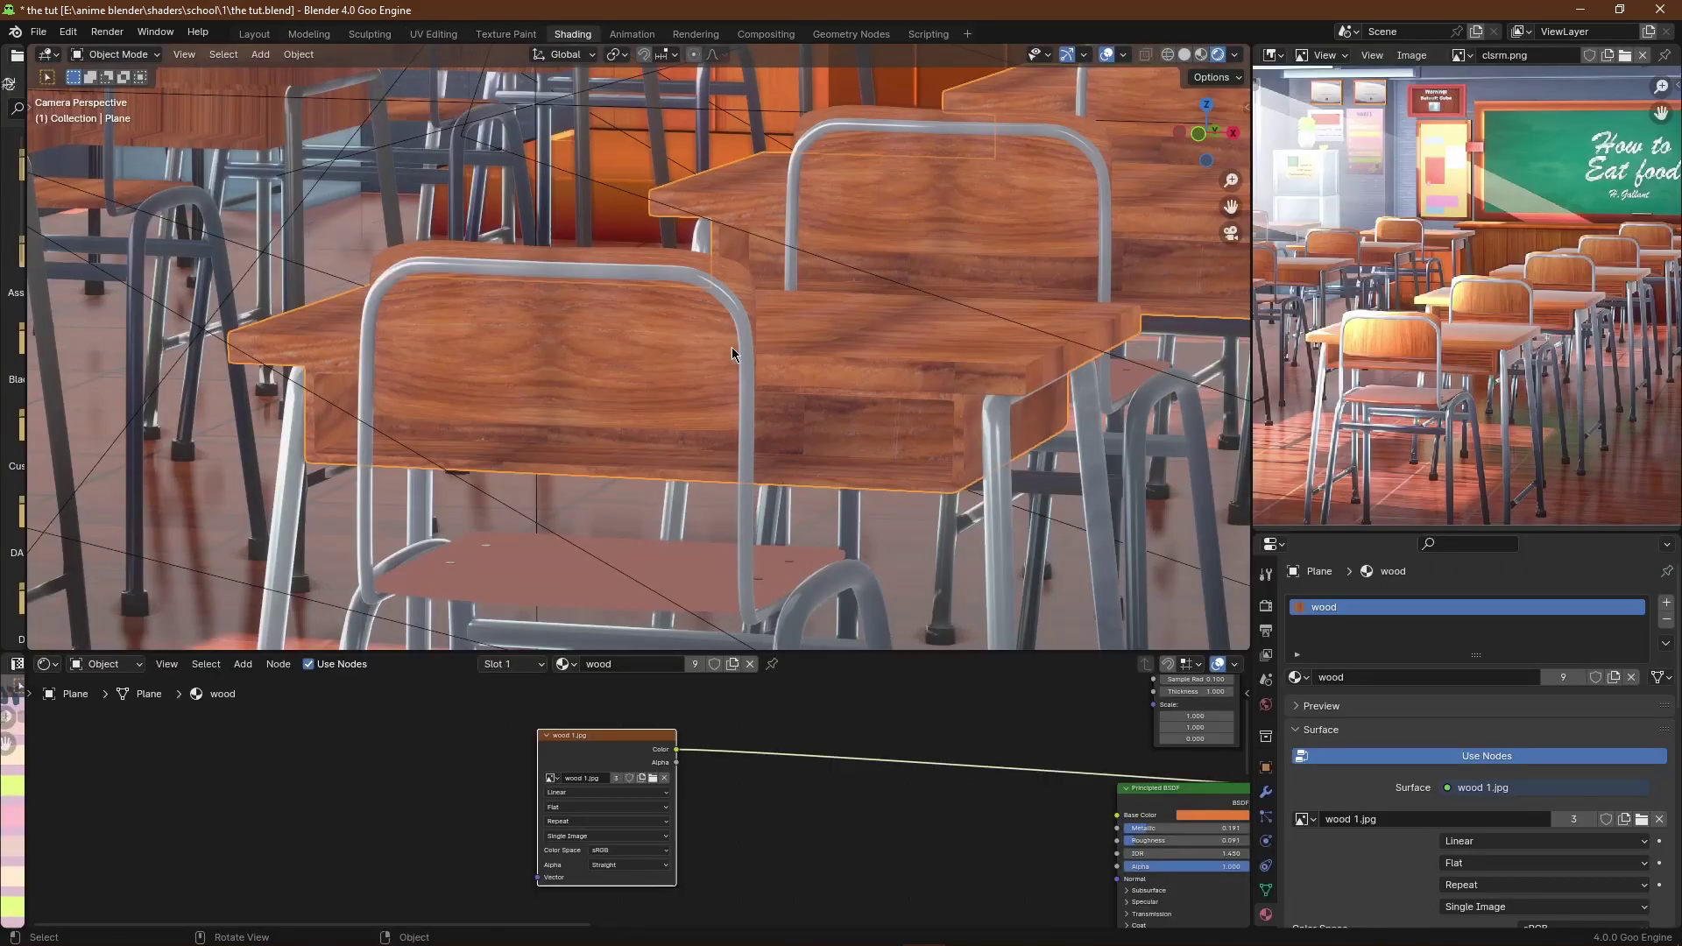
pyautogui.hotkey('ctrl', 's')
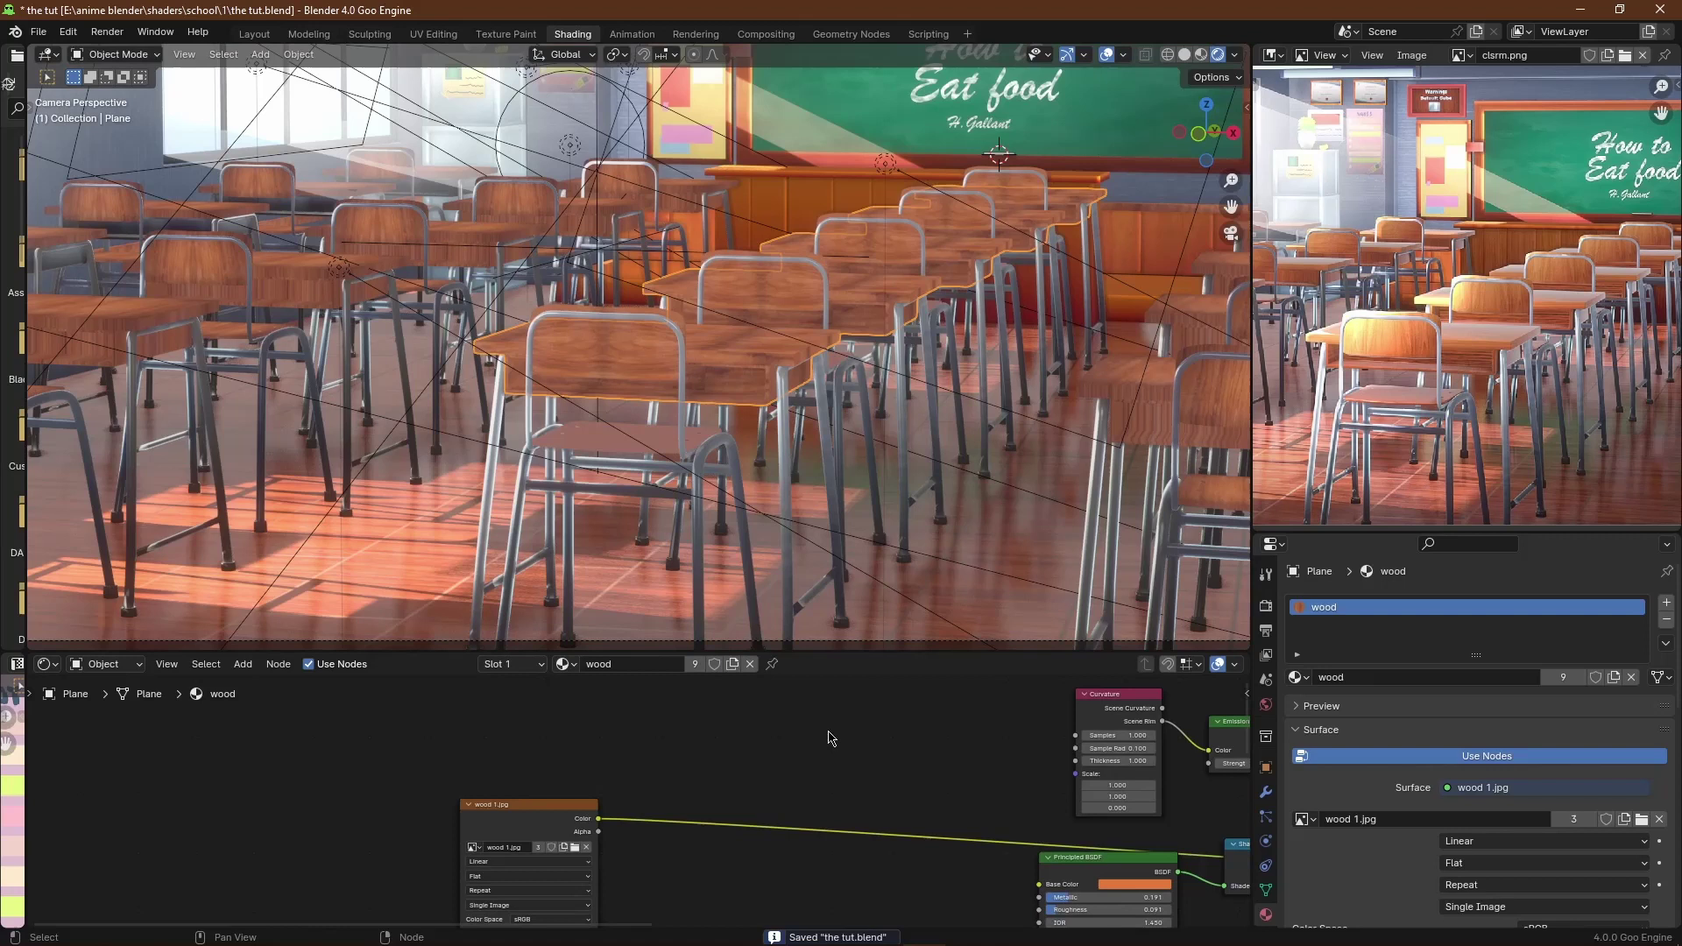
# Step: Insert a Mix Color node after the wood 1.jpg texture, with the texture in A and the blend mode set to Color
pyautogui.hotkey('shift', 'a')
pyautogui.click(820, 707)
pyautogui.click(848, 756)
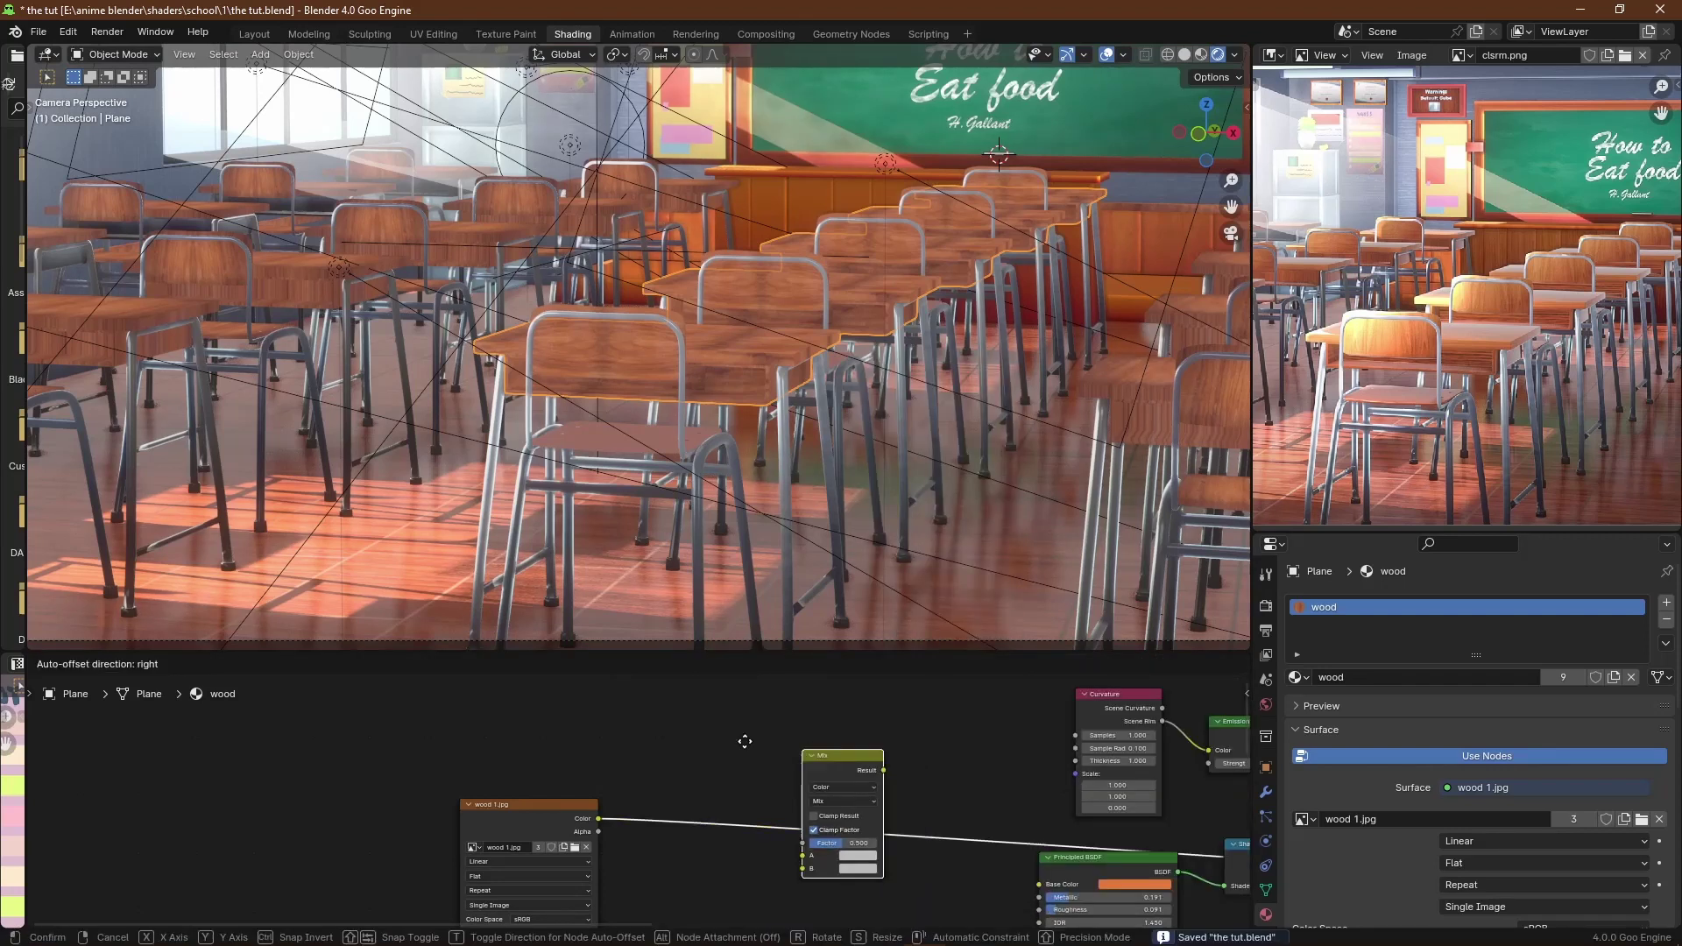
pyautogui.click(688, 740)
pyautogui.scroll(3, 692, 780)
pyautogui.moveTo(771, 793); pyautogui.dragTo(663, 799, button='middle')
pyautogui.scroll(8, 662, 799)
pyautogui.click(651, 698)
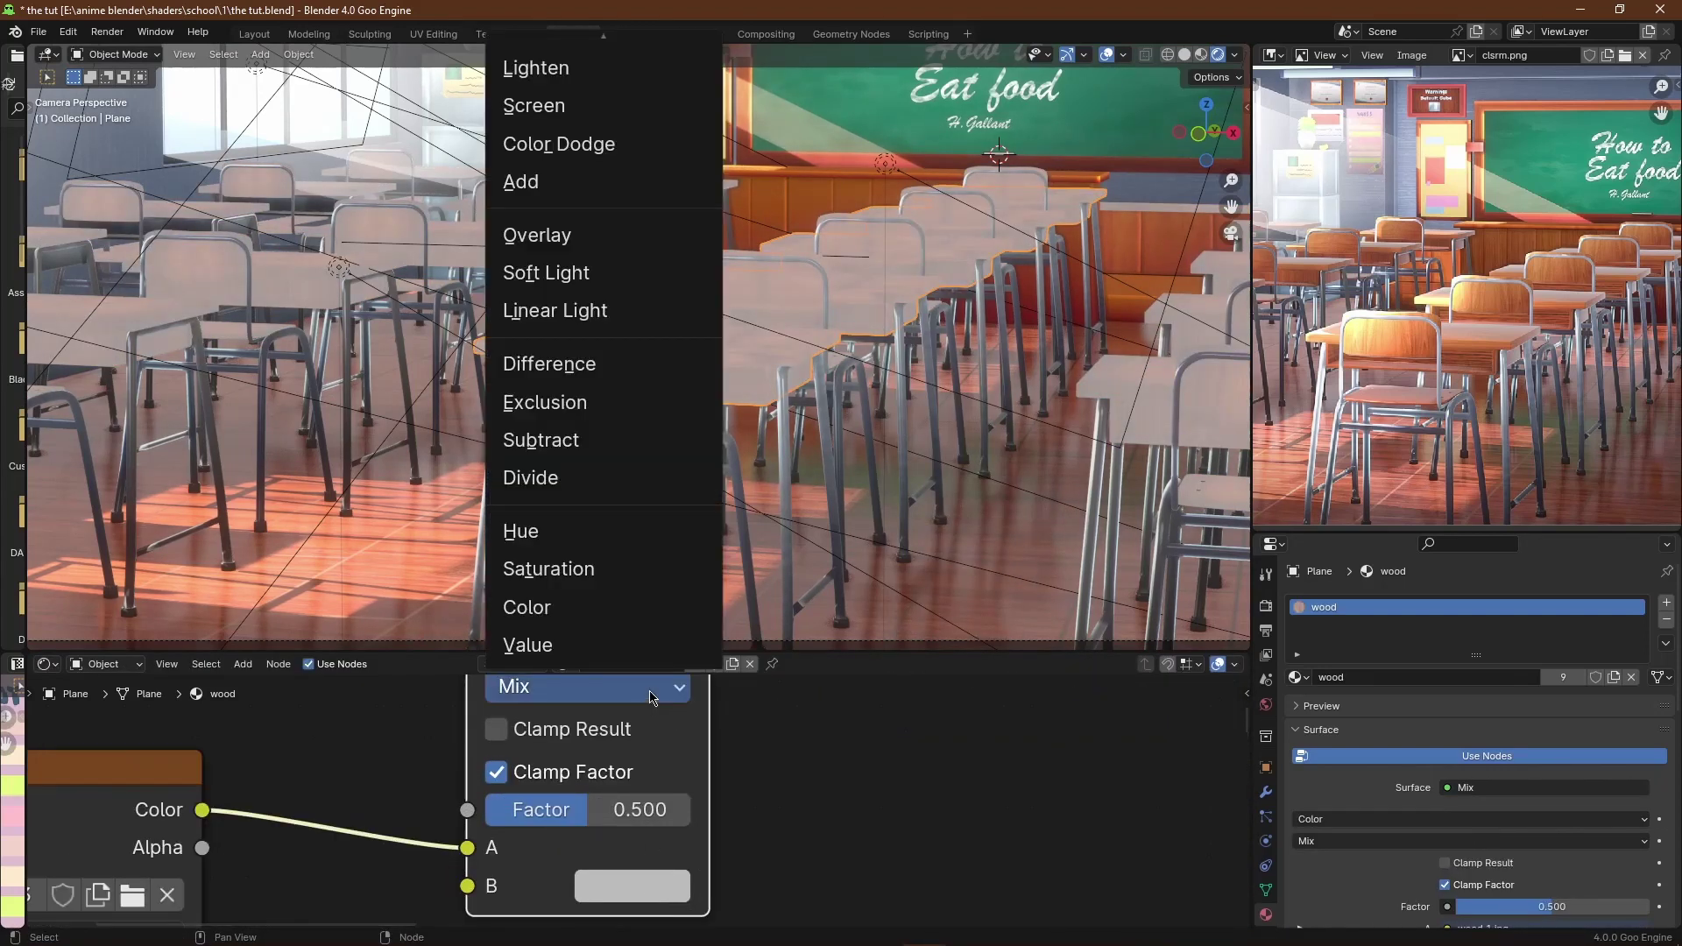
pyautogui.click(579, 607)
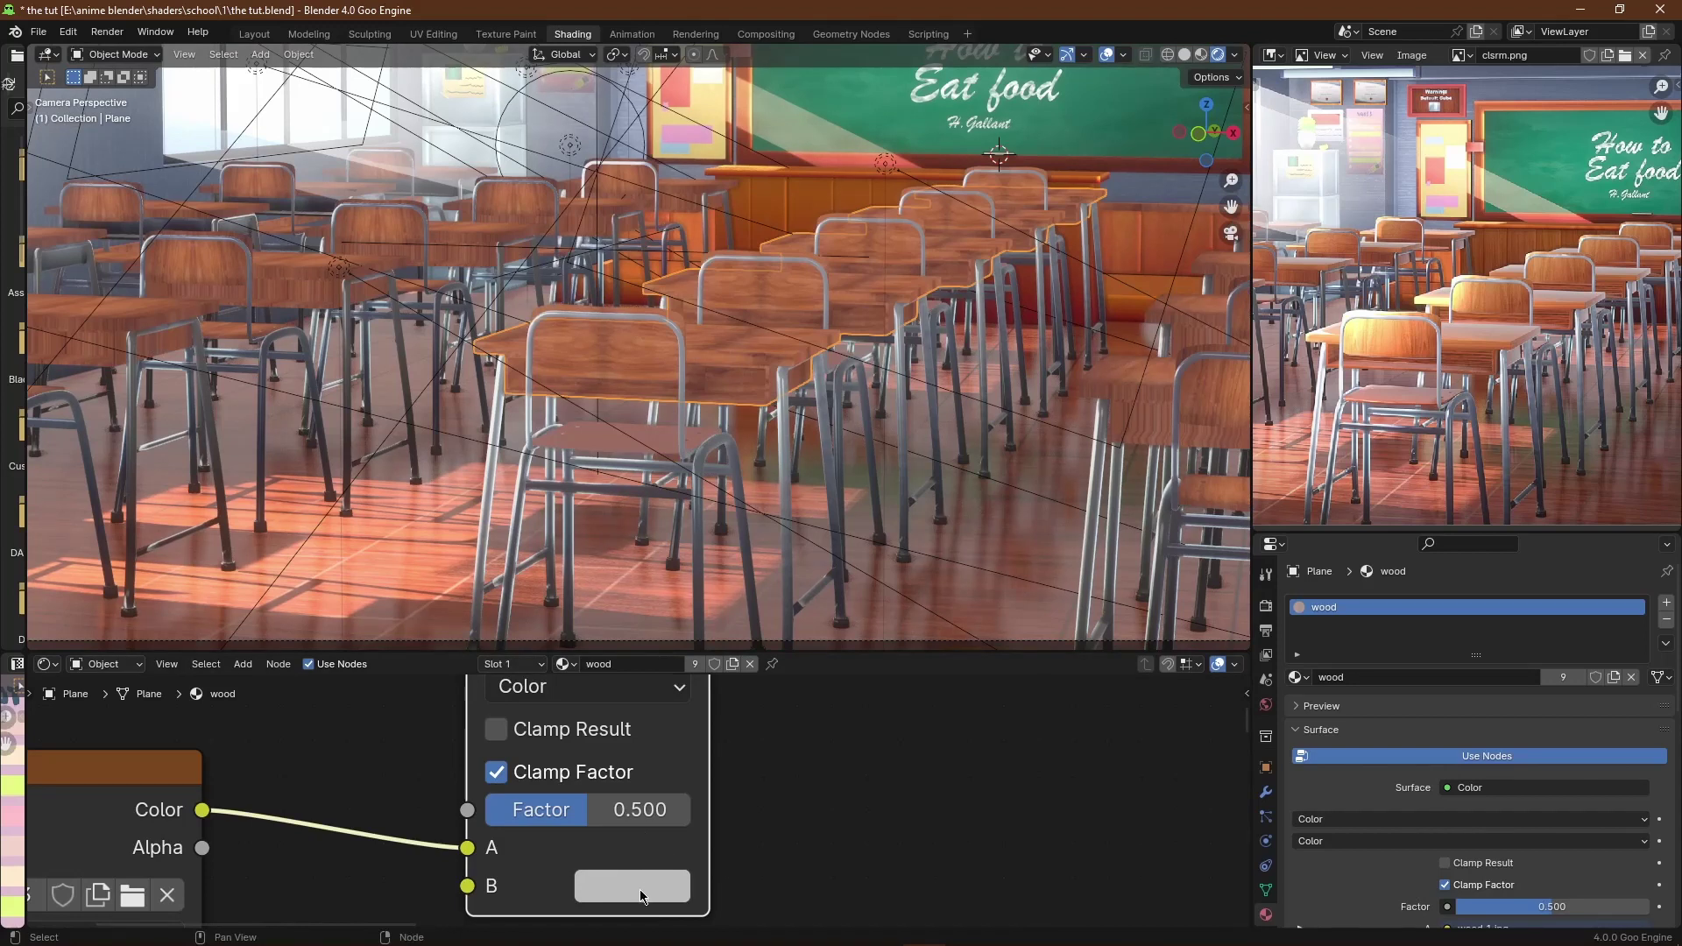
# Step: Set the Color mix node's B colour to orange (hue about 0.030, saturation about 0.936, value 1.000) and its factor to 1.000
pyautogui.click(641, 887)
pyautogui.scroll(10, 894, 477)
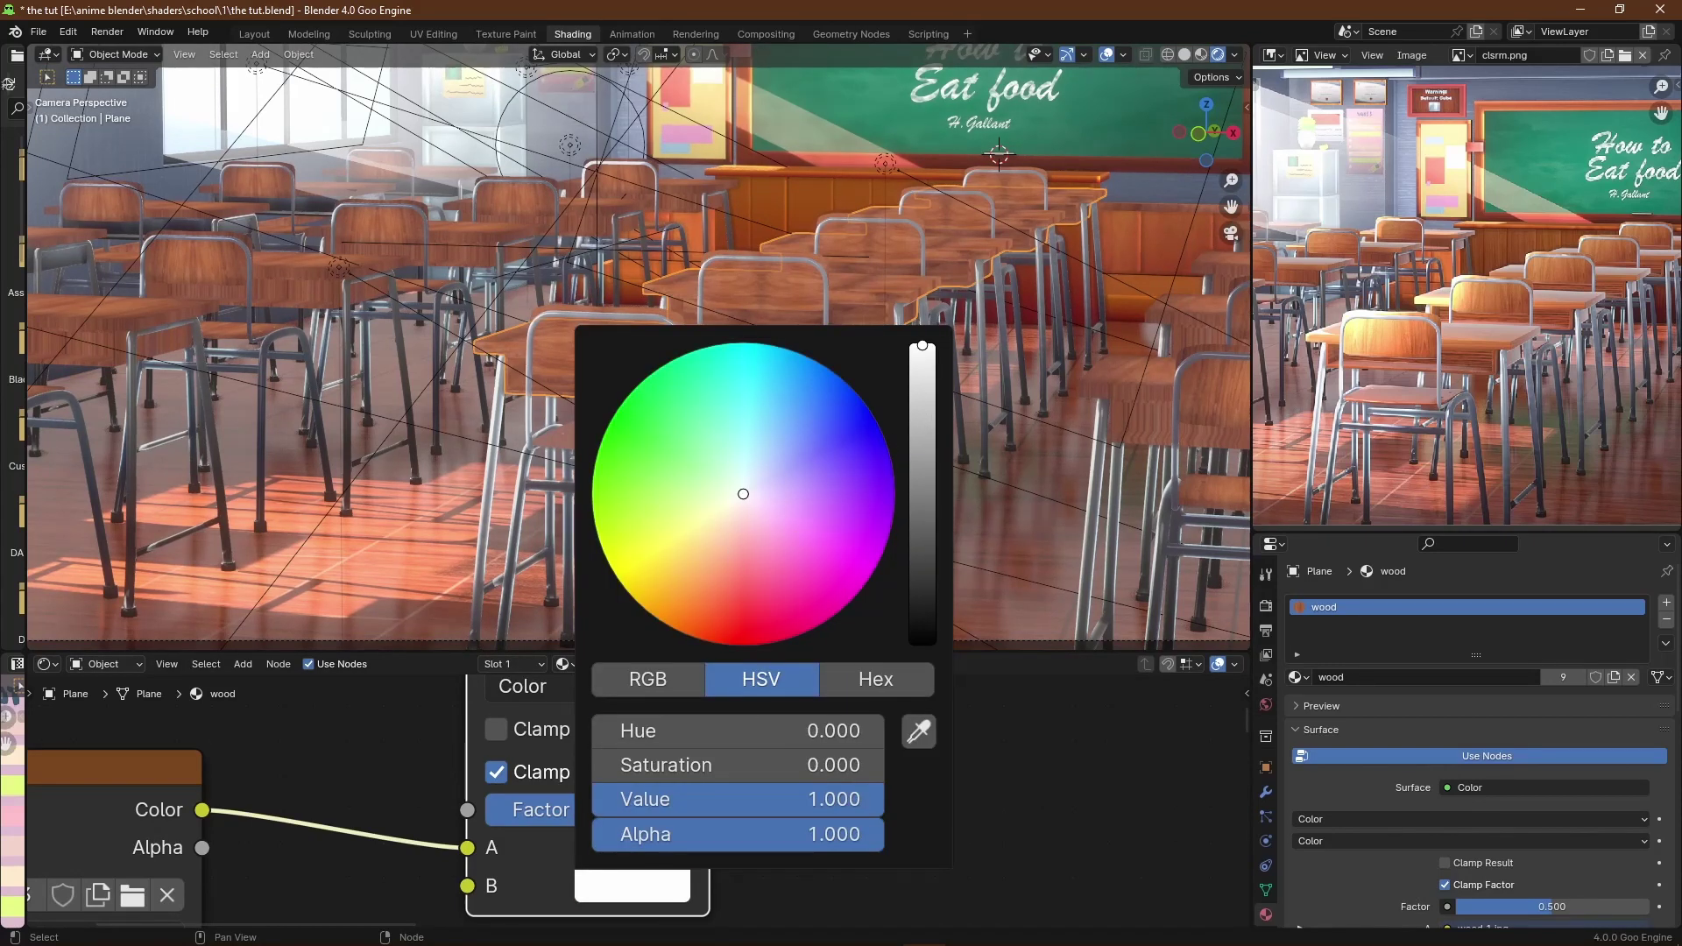
pyautogui.moveTo(699, 571); pyautogui.dragTo(705, 611)
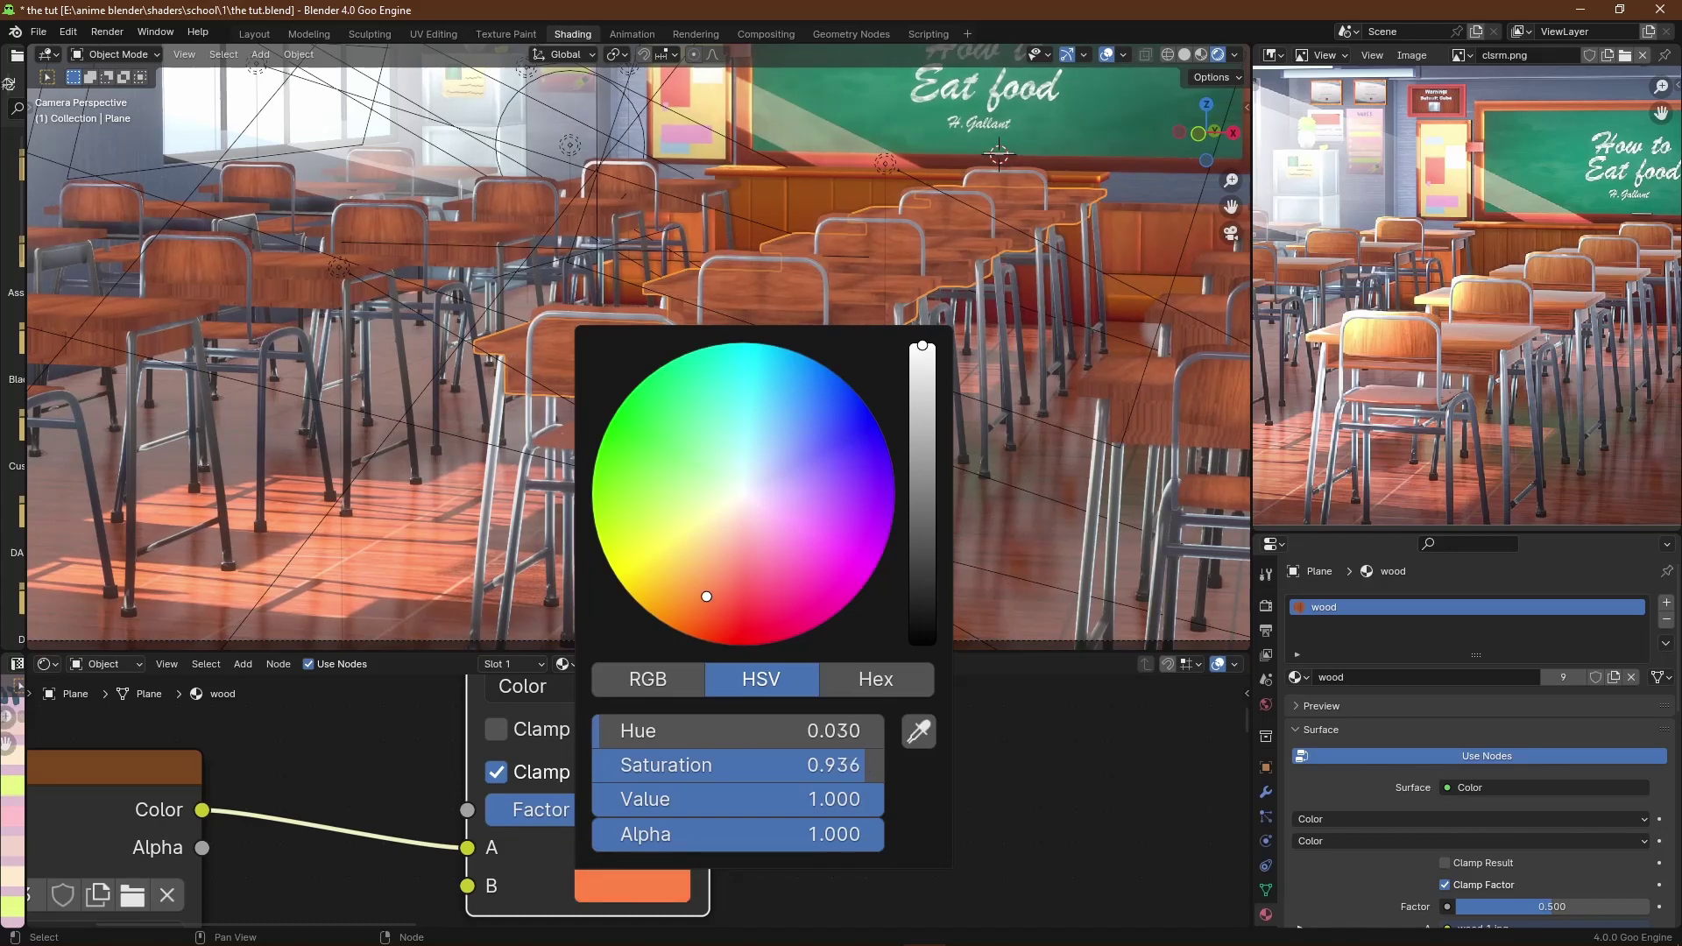
pyautogui.scroll(-8, 736, 795)
pyautogui.moveTo(647, 805); pyautogui.dragTo(688, 806)
pyautogui.scroll(-3, 639, 779)
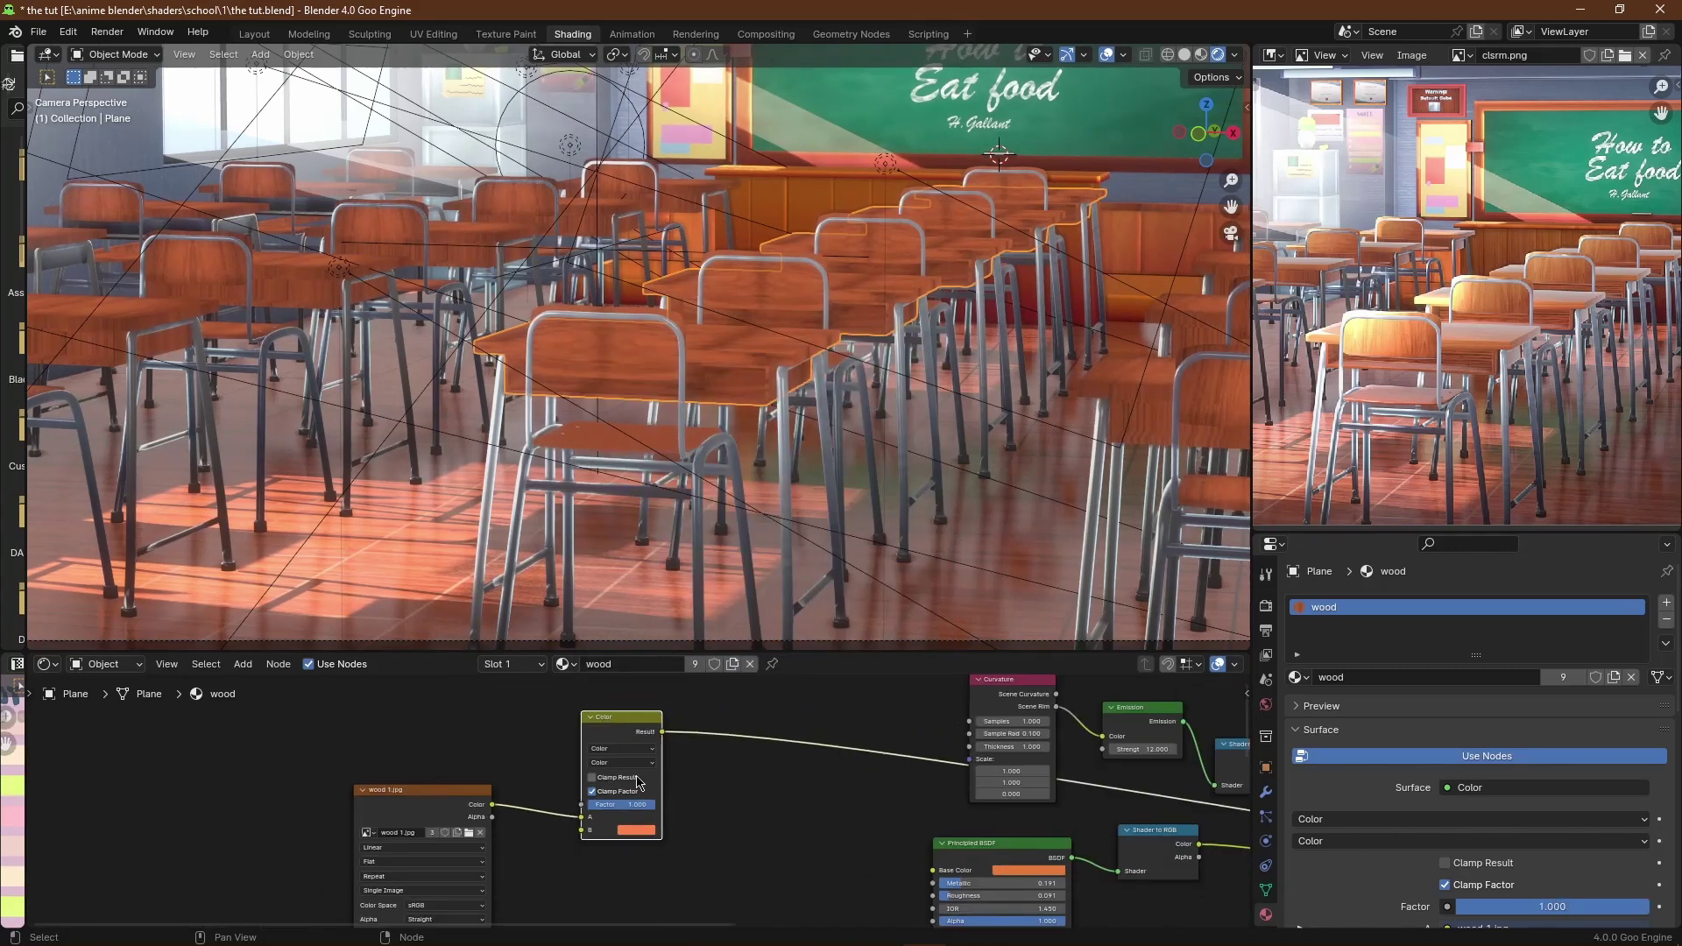
# Step: Duplicate the Color mix node below the original and shift the original's B colour to a yellower orange
pyautogui.moveTo(637, 776); pyautogui.dragTo(673, 684, button='middle')
pyautogui.scroll(-1, 621, 734)
pyautogui.hotkey('shift', 'd')
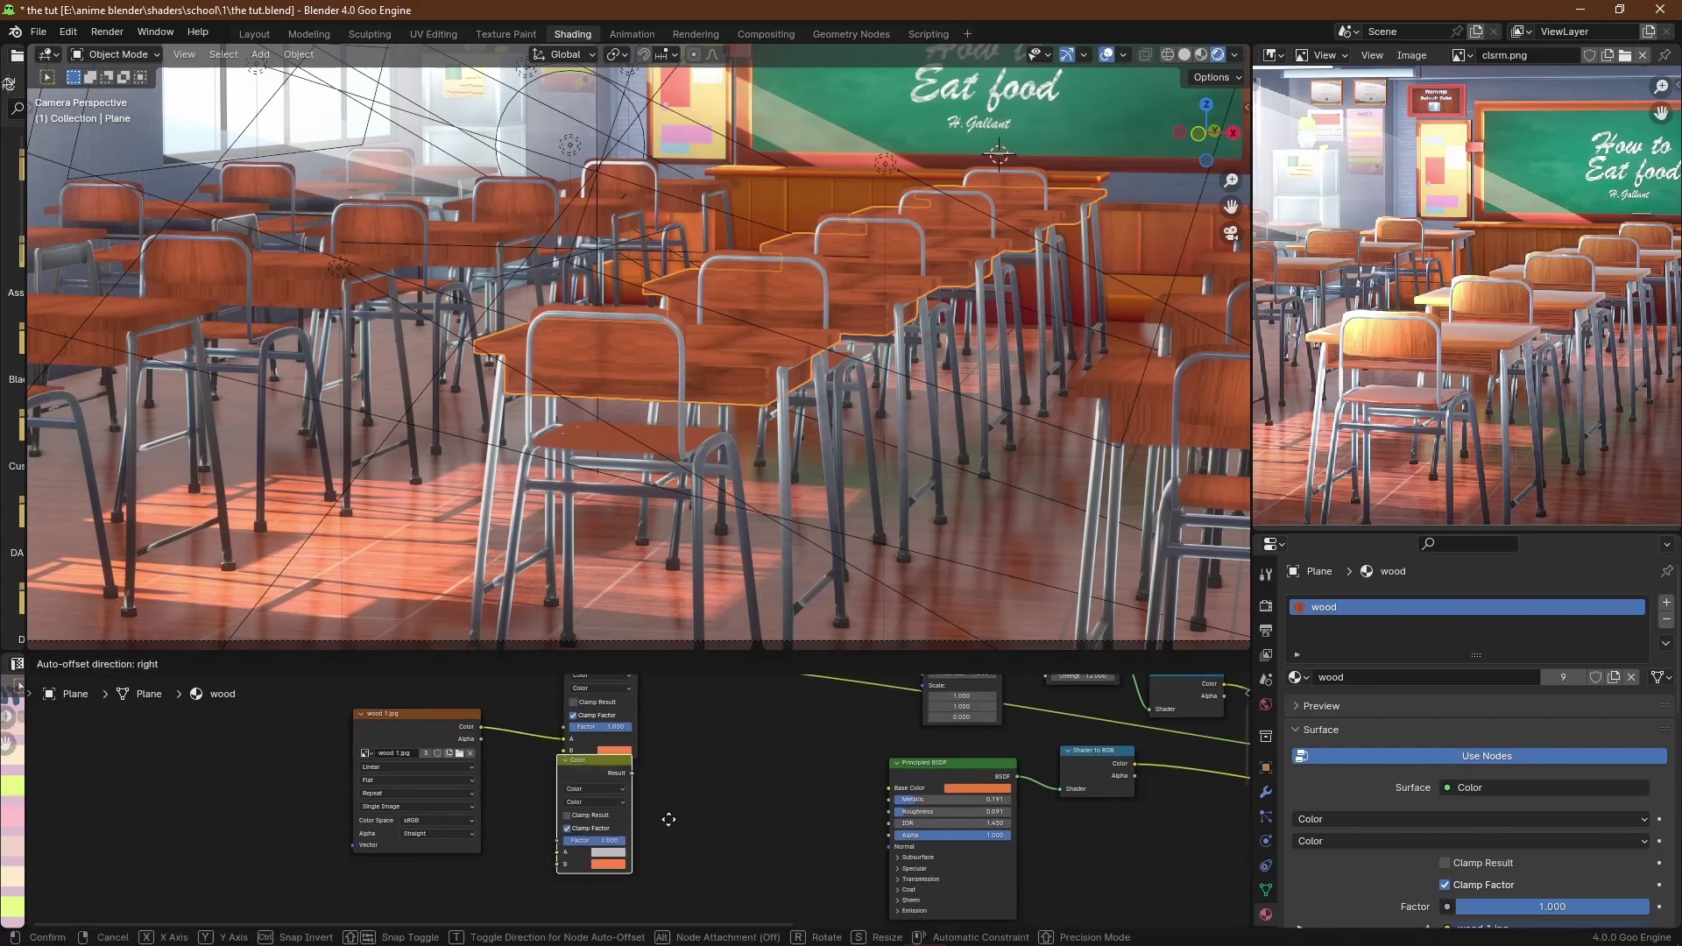
pyautogui.click(668, 819)
pyautogui.scroll(4, 623, 780)
pyautogui.click(607, 724)
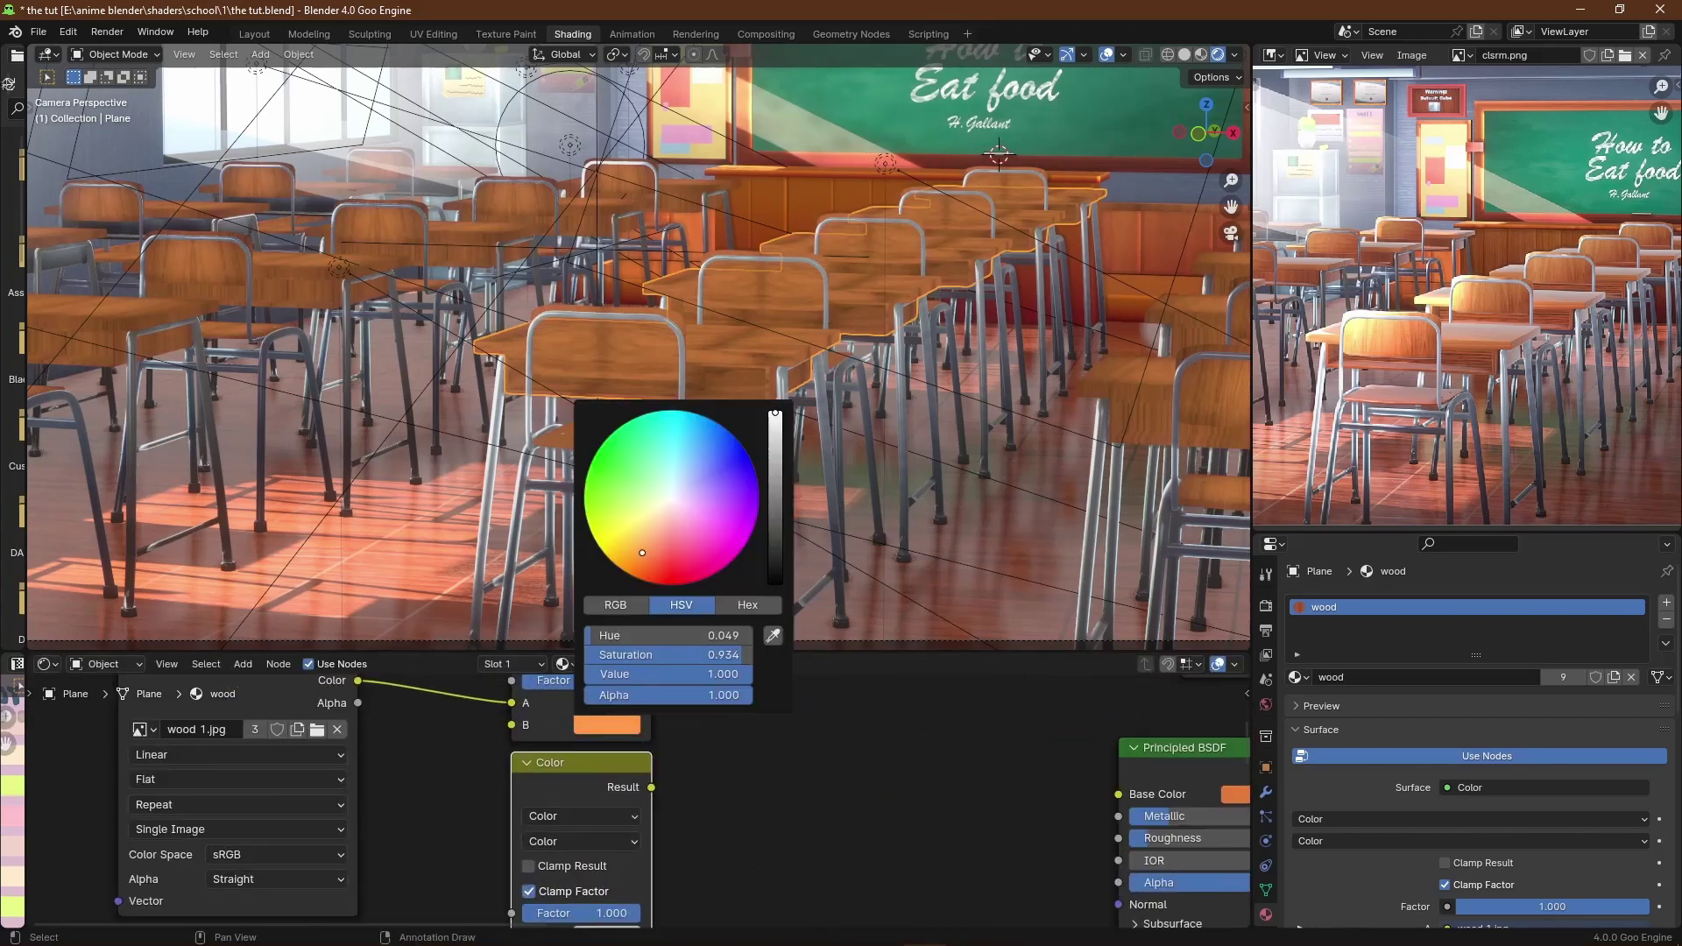
pyautogui.moveTo(641, 555); pyautogui.dragTo(643, 563)
pyautogui.moveTo(877, 794); pyautogui.dragTo(892, 727, button='middle')
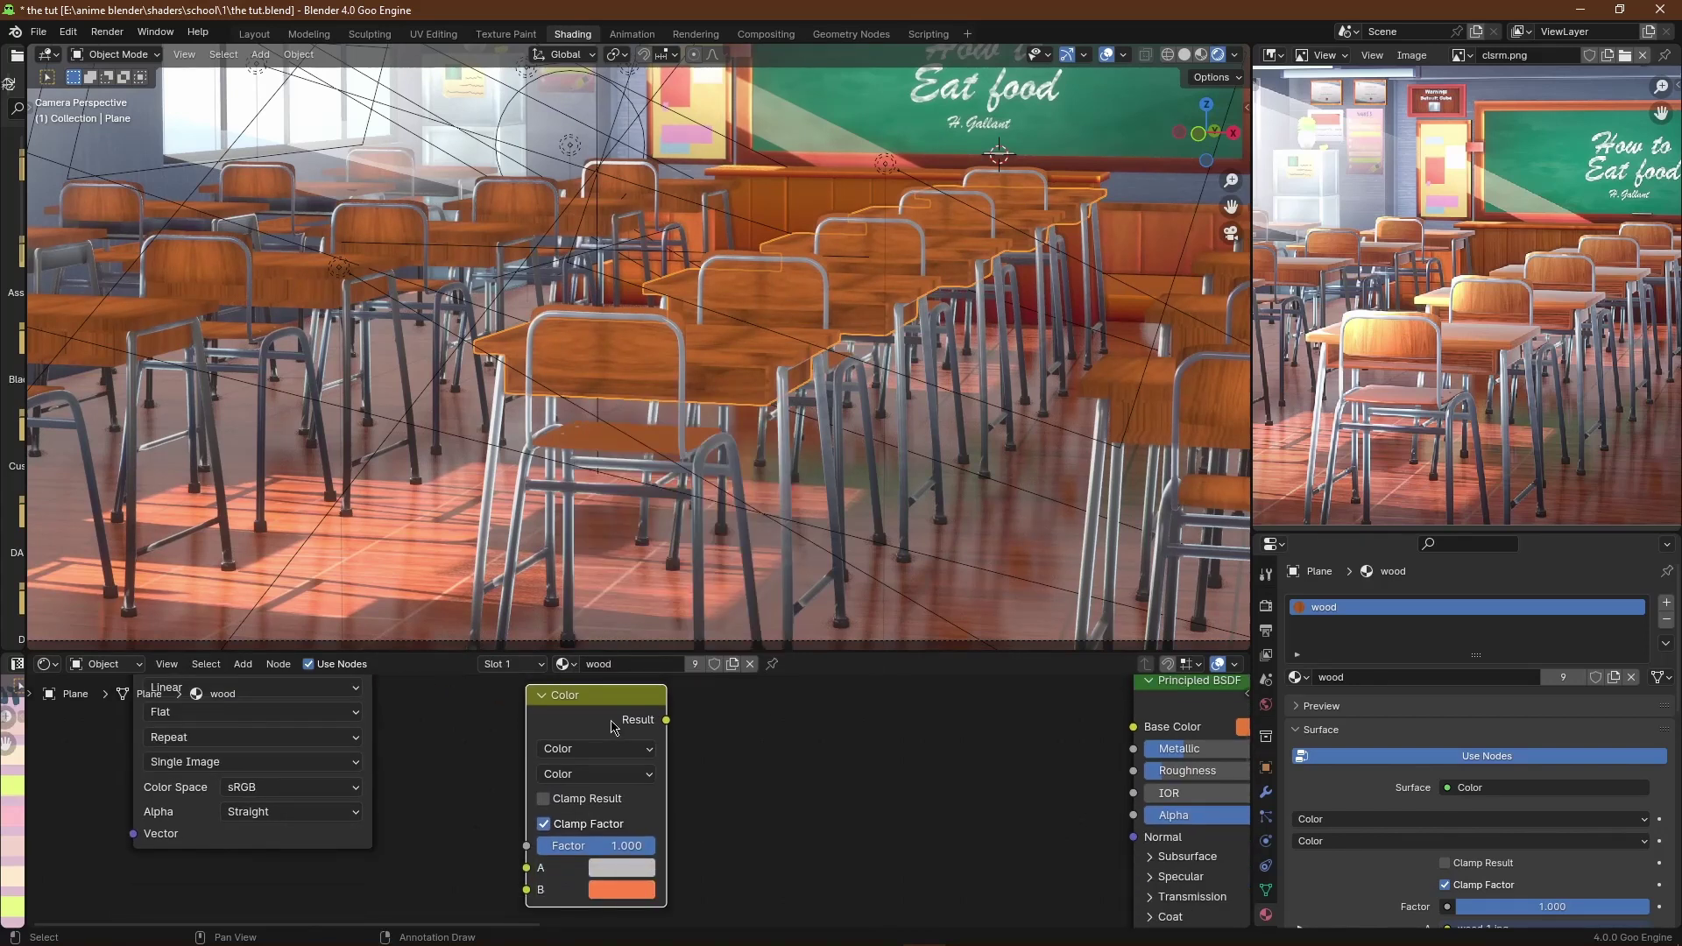
# Step: Feed the wood 1.jpg colour into the duplicate node's A input and set its B colour to hue 0.033, saturation 0.980
pyautogui.scroll(-5, 611, 727)
pyautogui.moveTo(529, 738); pyautogui.dragTo(561, 810, button='middle')
pyautogui.moveTo(486, 723); pyautogui.dragTo(588, 837)
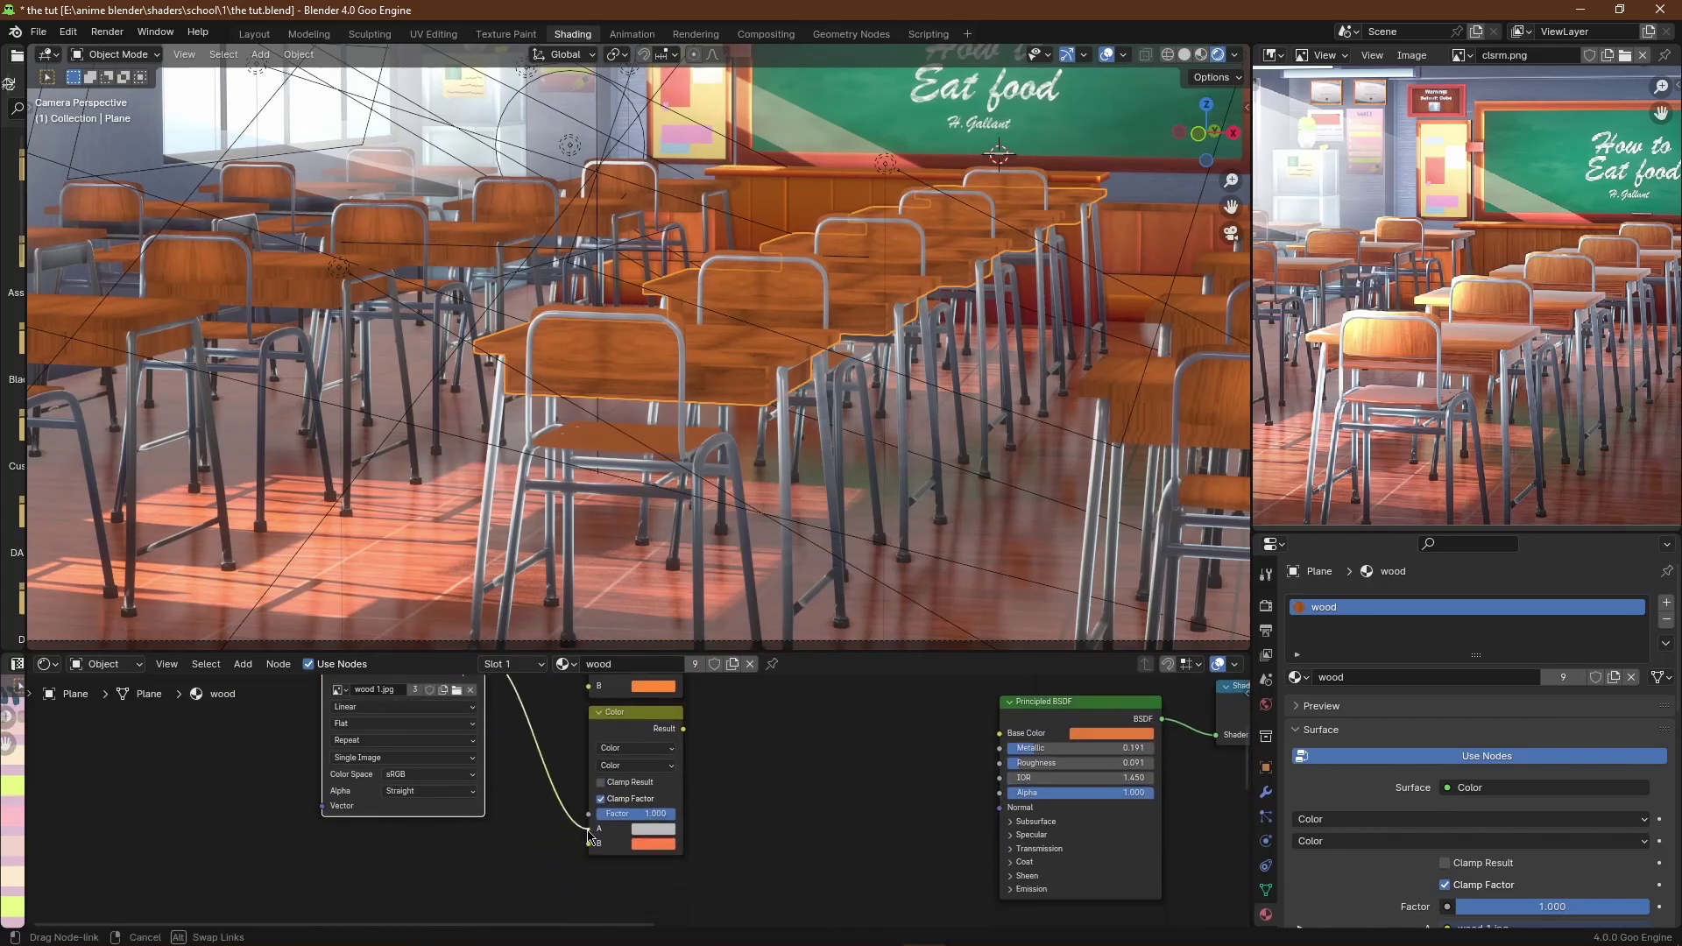
pyautogui.scroll(2, 650, 834)
pyautogui.click(659, 859)
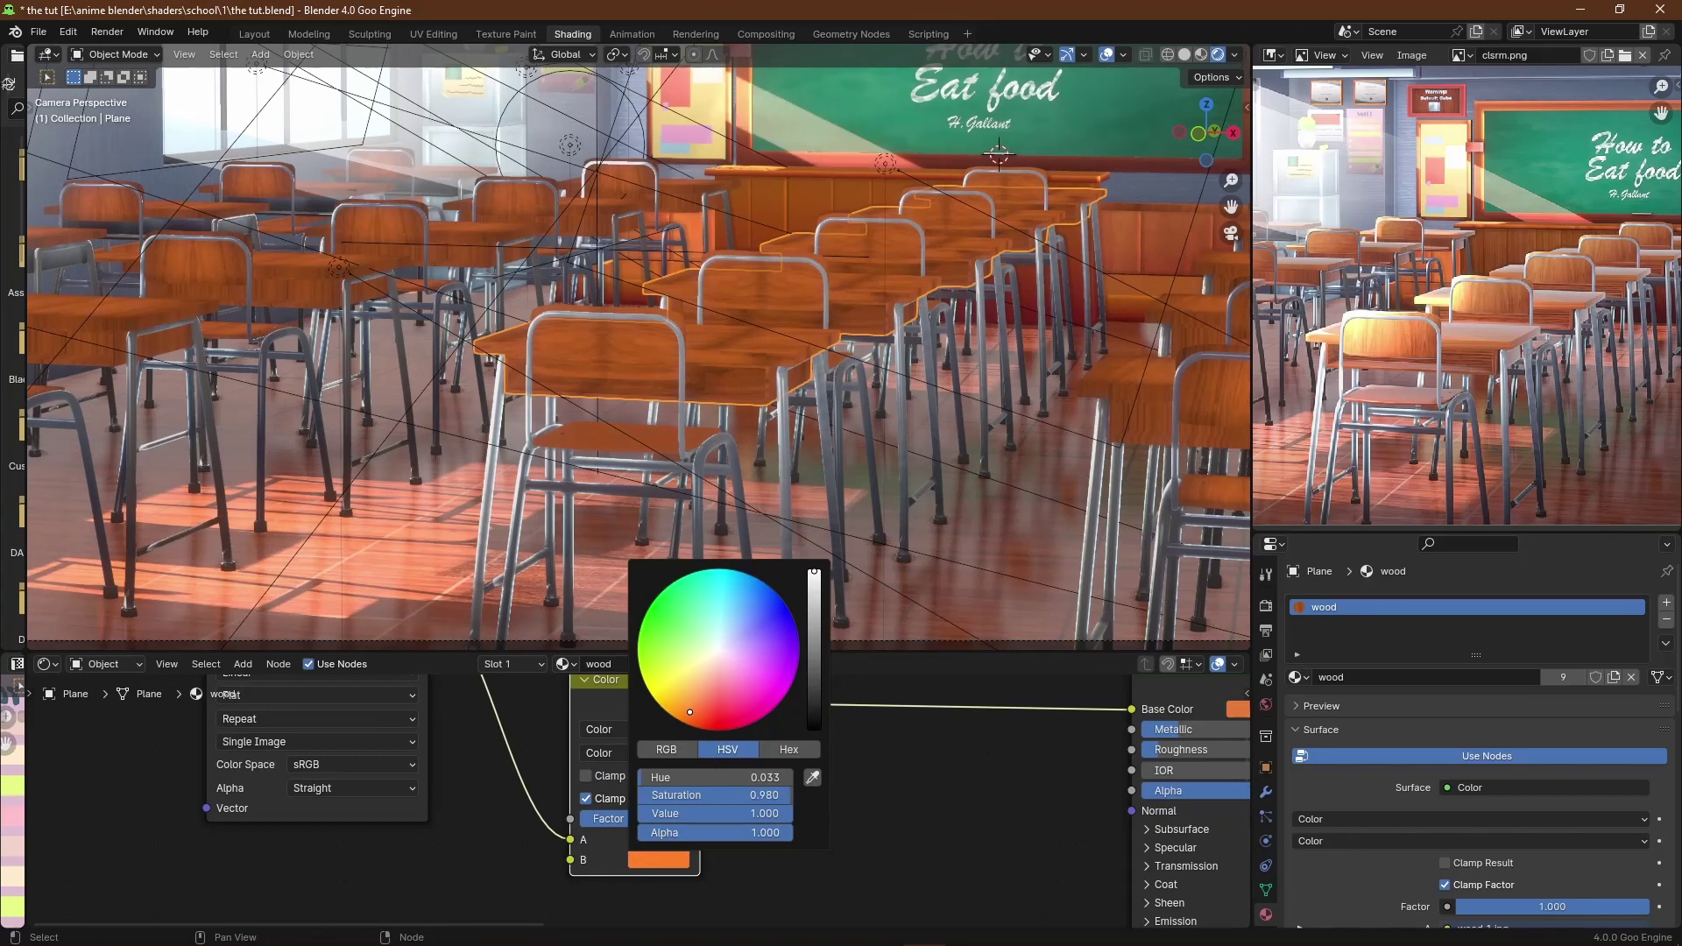
# Step: Add a Mix Color node that blends the upper Color node's result in A with the lower one's in B
pyautogui.scroll(-3, 771, 834)
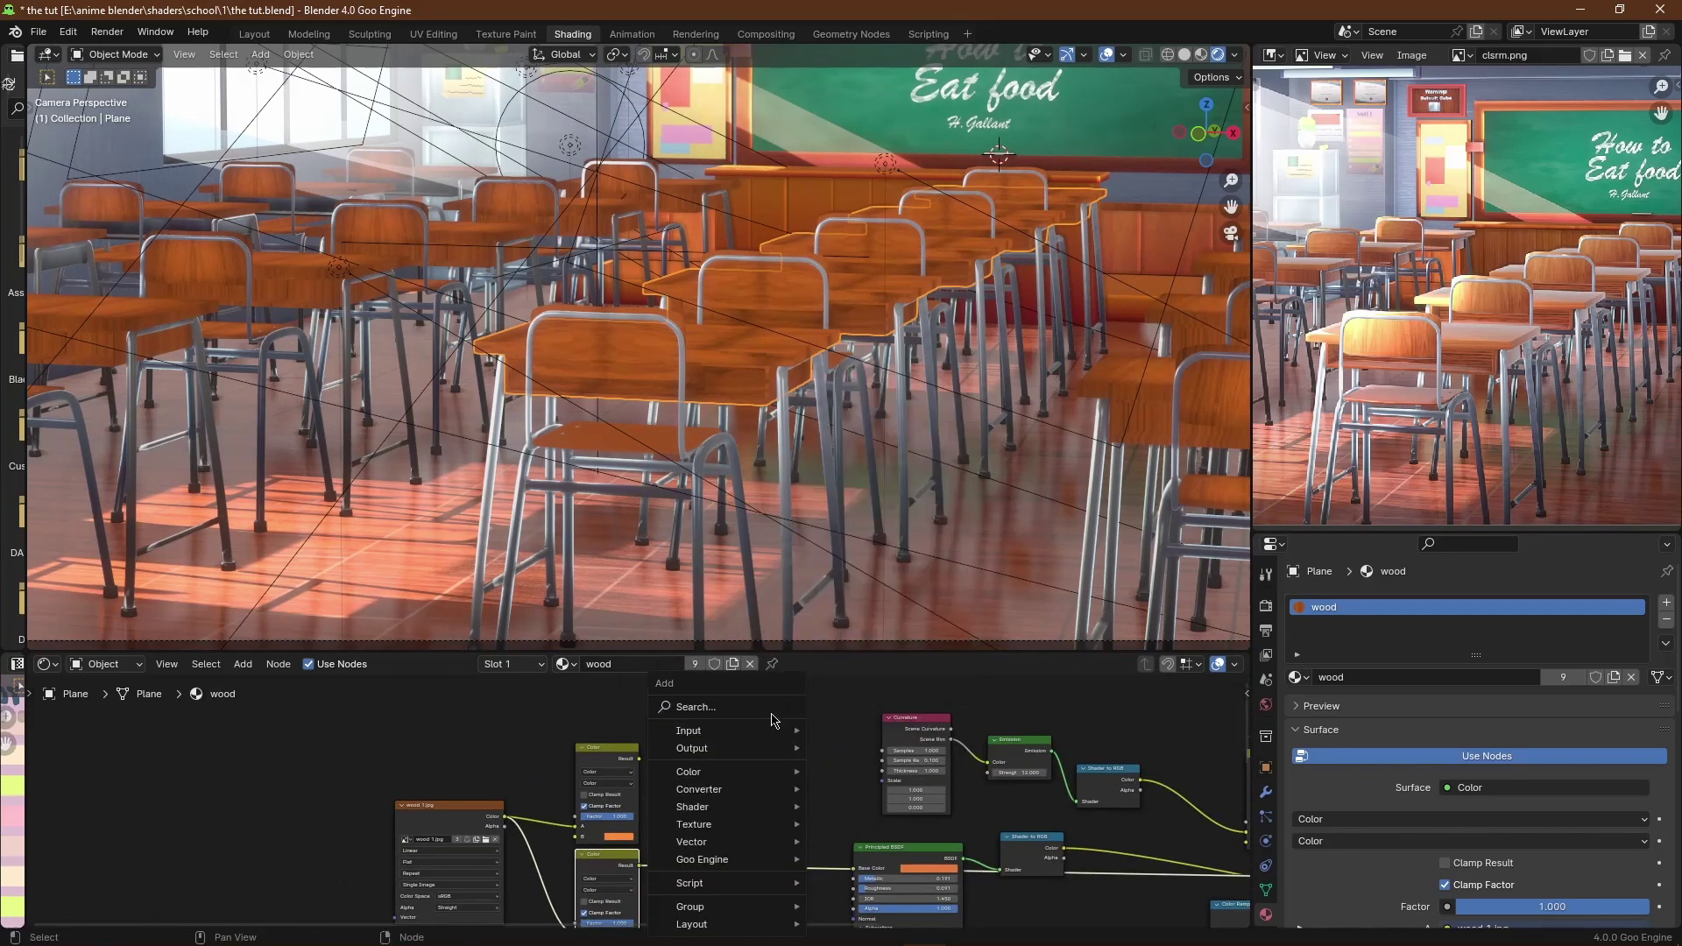
pyautogui.click(762, 706)
pyautogui.write('mi')
pyautogui.click(795, 752)
pyautogui.click(751, 798)
pyautogui.moveTo(639, 758); pyautogui.dragTo(751, 834)
pyautogui.scroll(3, 637, 802)
# Step: Change the upper Color node's B colour to a lighter, paler orange
pyautogui.click(604, 769)
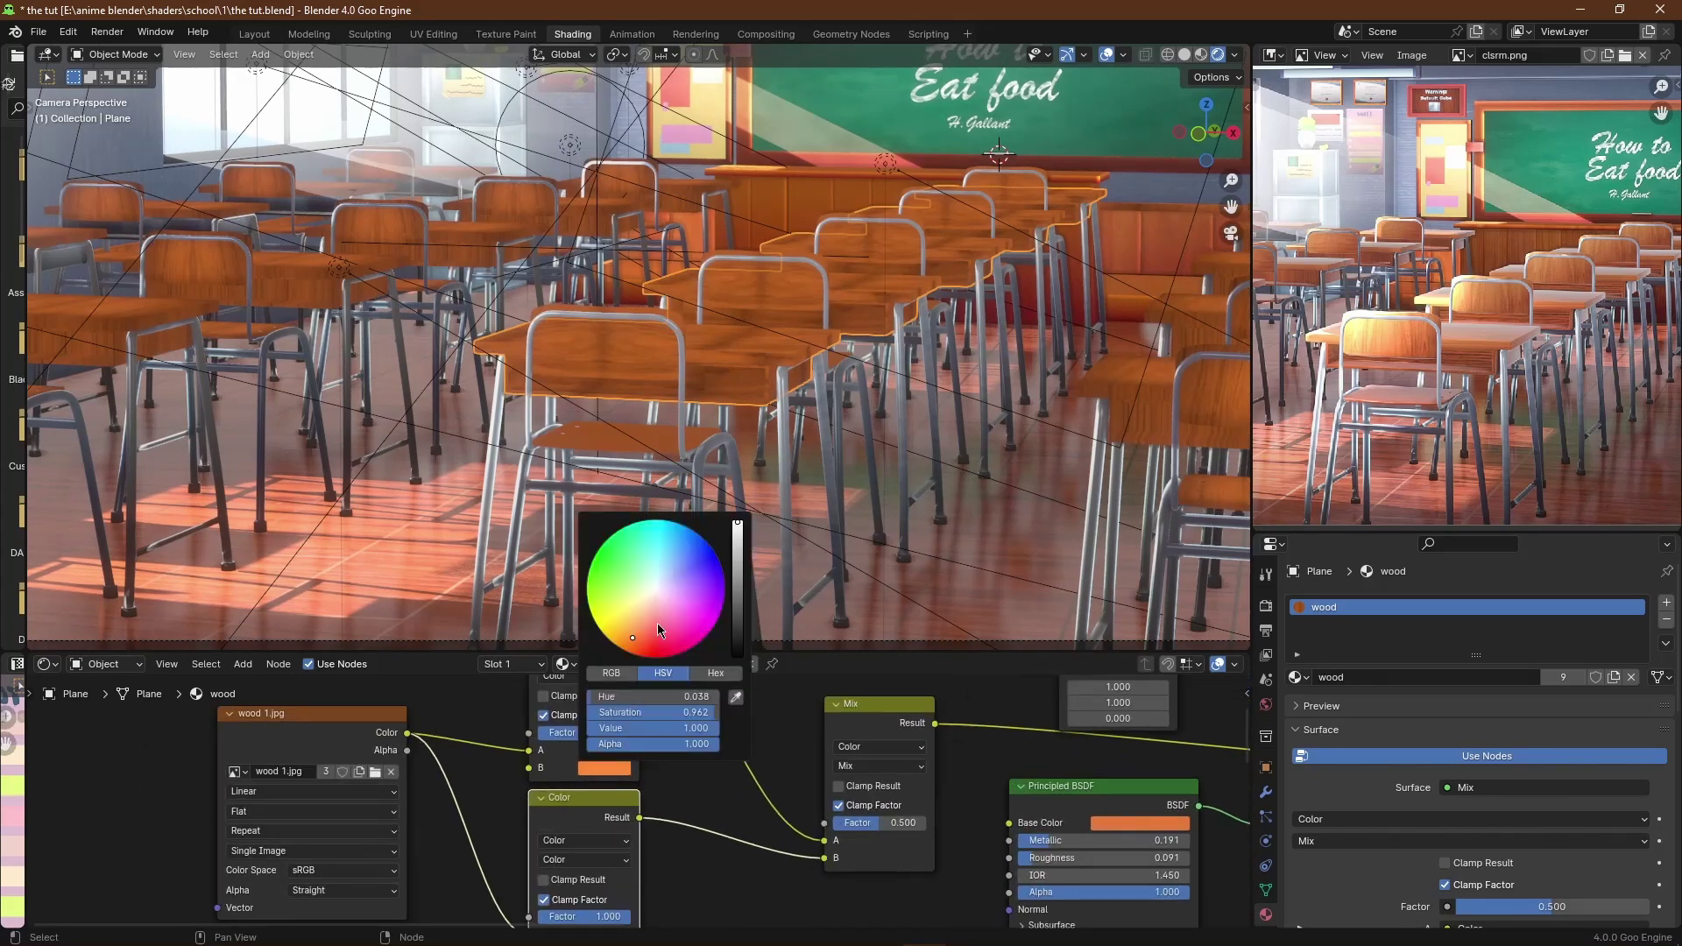
pyautogui.scroll(-3, 786, 779)
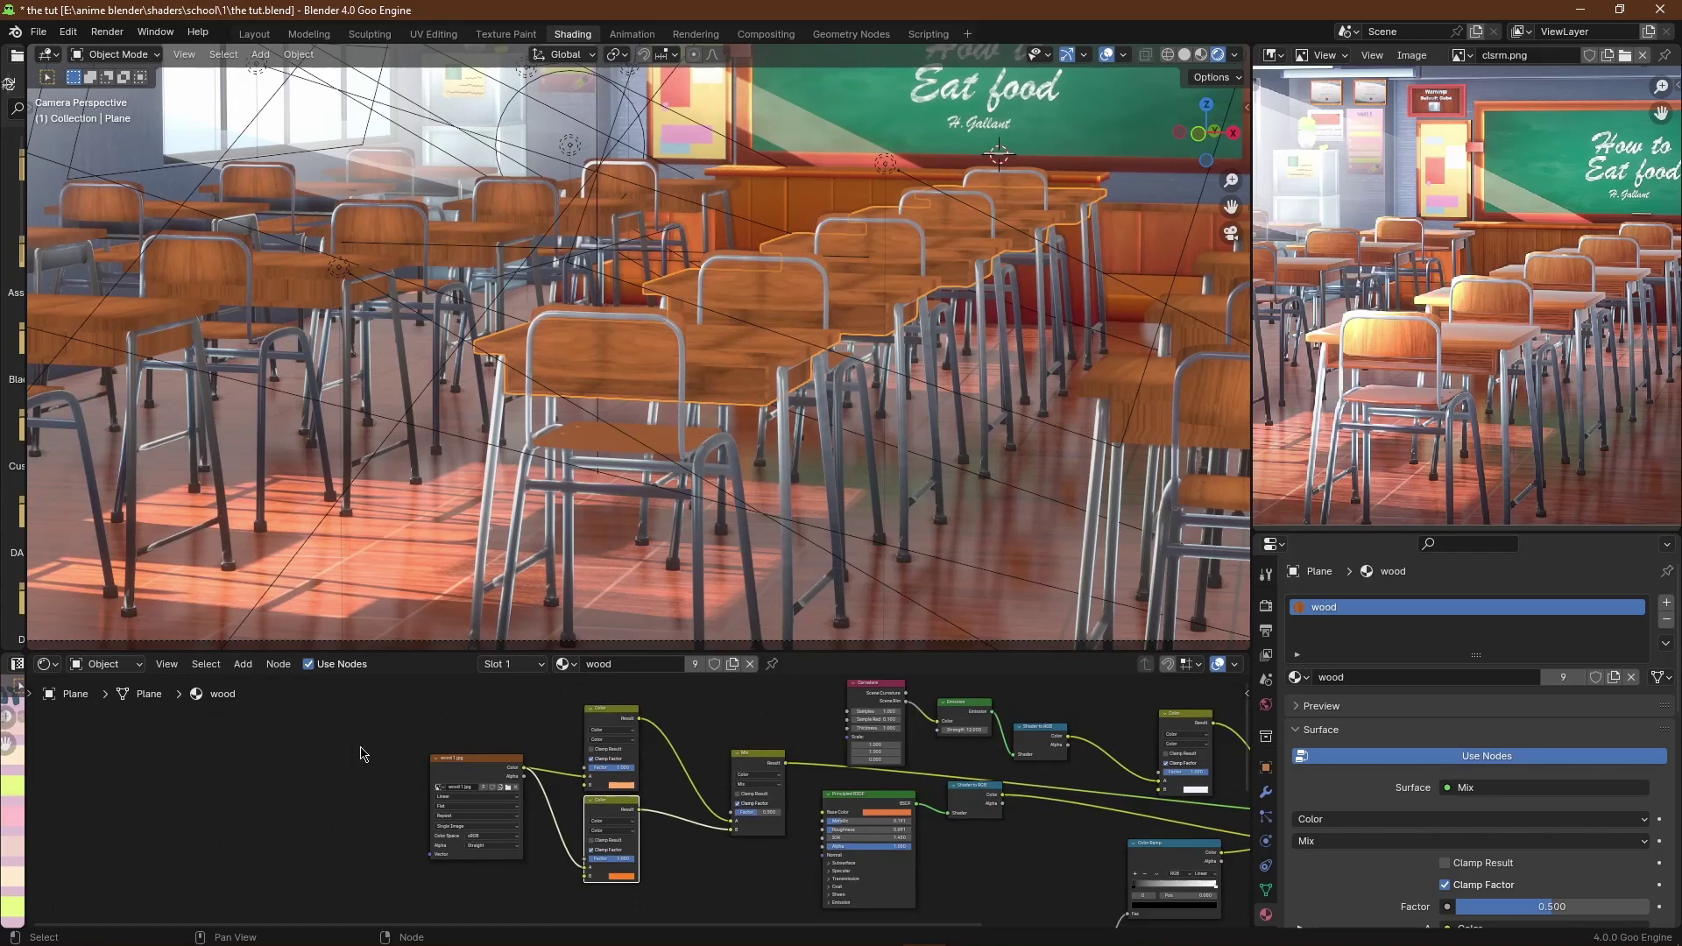
pyautogui.scroll(4, 785, 779)
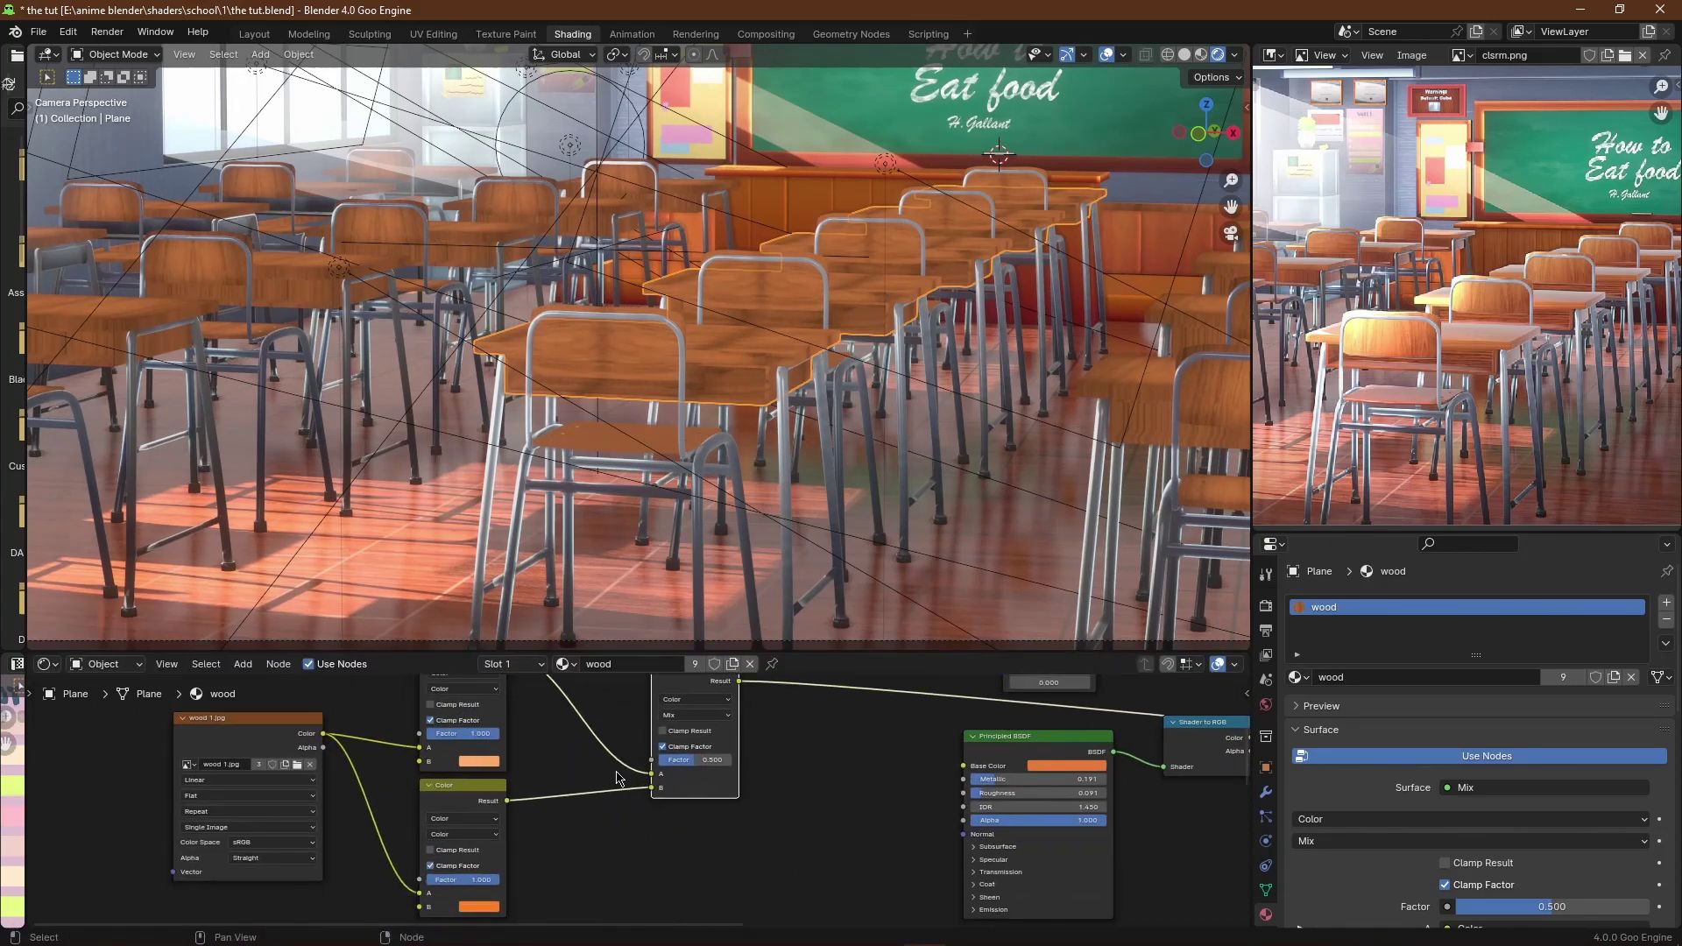
# Step: Connect the Mix result to the Principled BSDF's Base Color, preview that shader, and move the texture and mix nodes further away from it
pyautogui.scroll(-4, 630, 783)
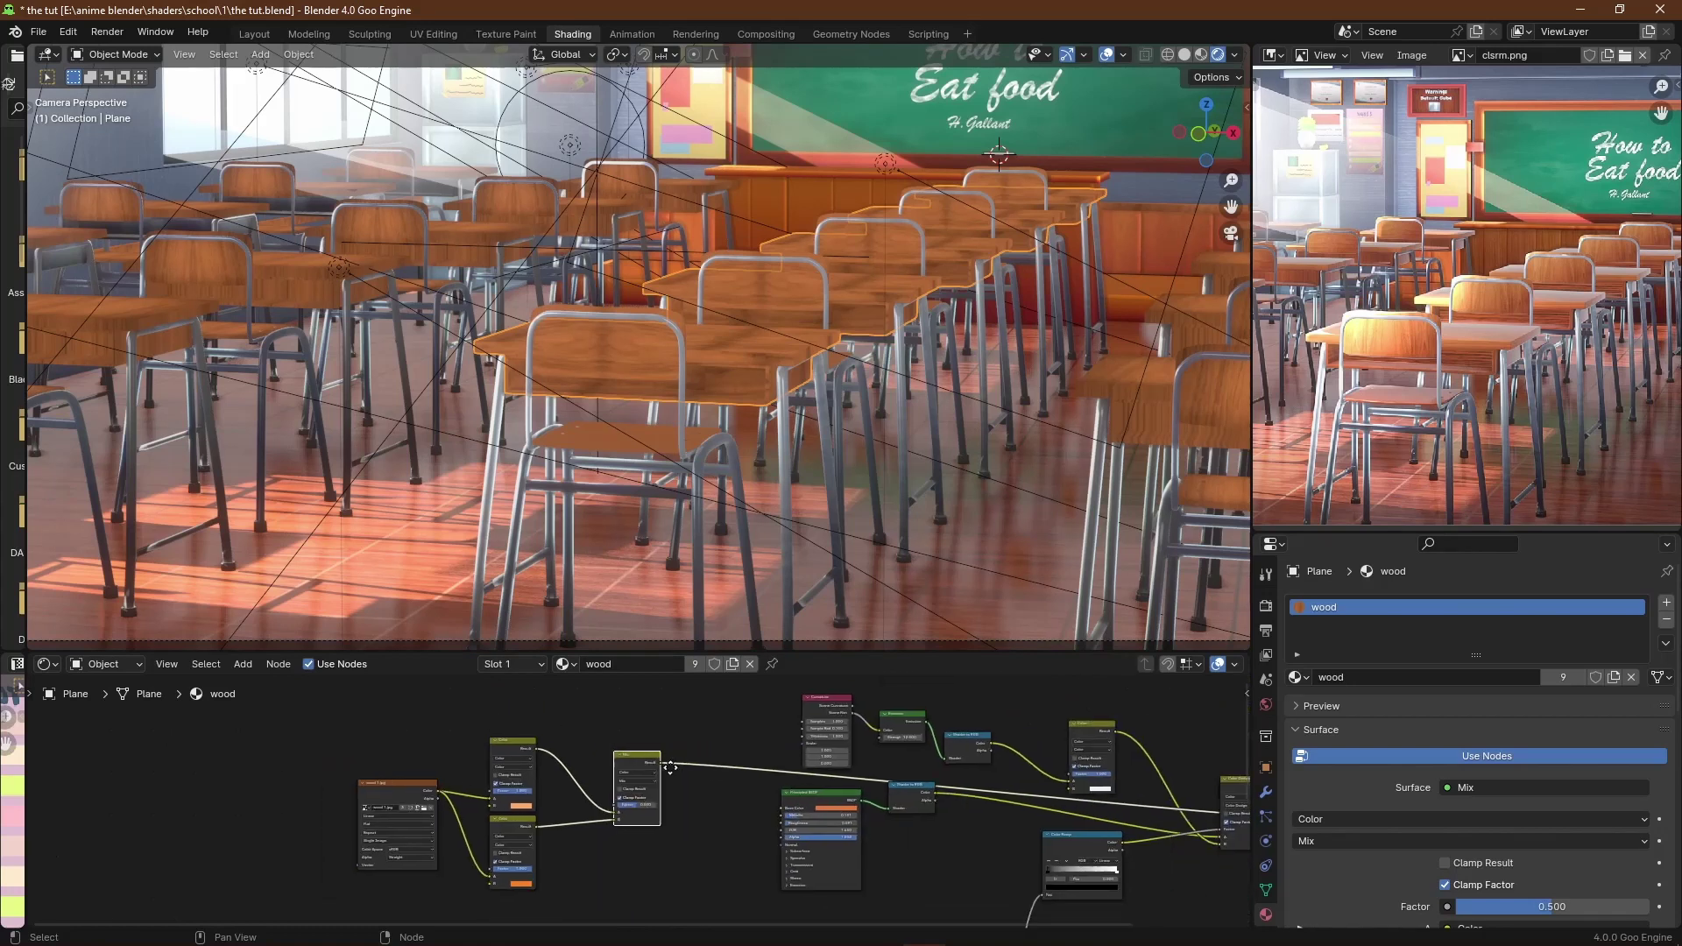
pyautogui.moveTo(643, 798); pyautogui.dragTo(610, 776, button='middle')
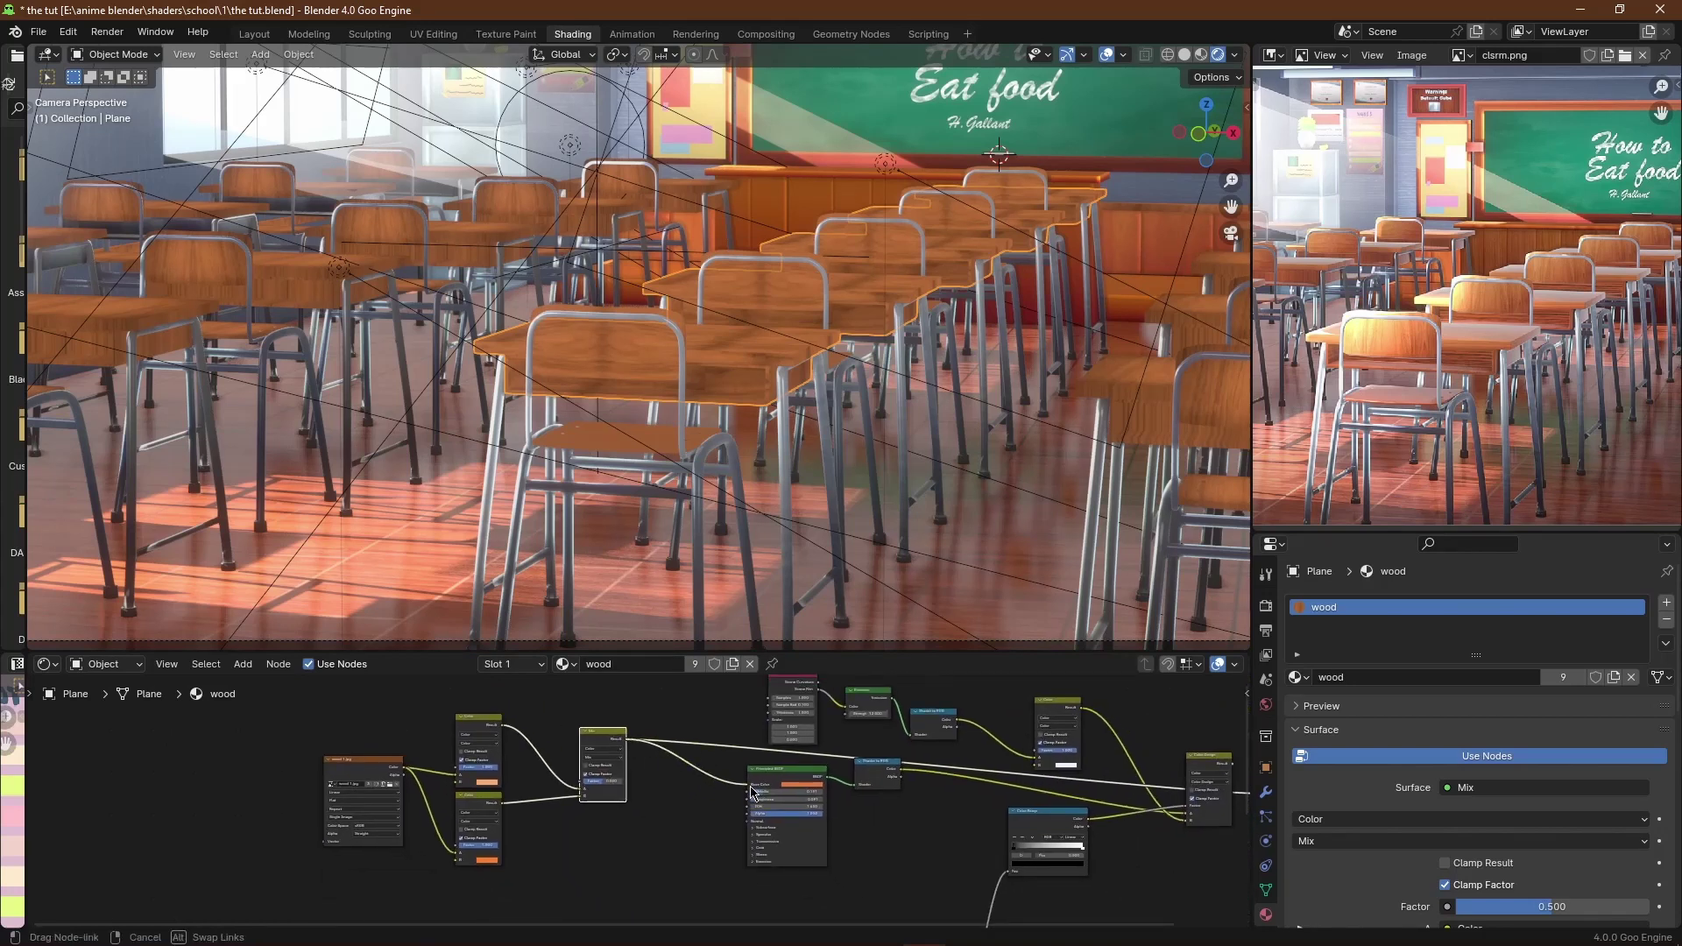
pyautogui.moveTo(751, 793); pyautogui.dragTo(752, 790)
pyautogui.keyDown('ctrl'); pyautogui.keyDown('shift'); pyautogui.click(782, 772); pyautogui.keyUp('shift'); pyautogui.keyUp('ctrl')
pyautogui.moveTo(323, 729); pyautogui.dragTo(608, 821)
pyautogui.press('g')
pyautogui.click(507, 836)
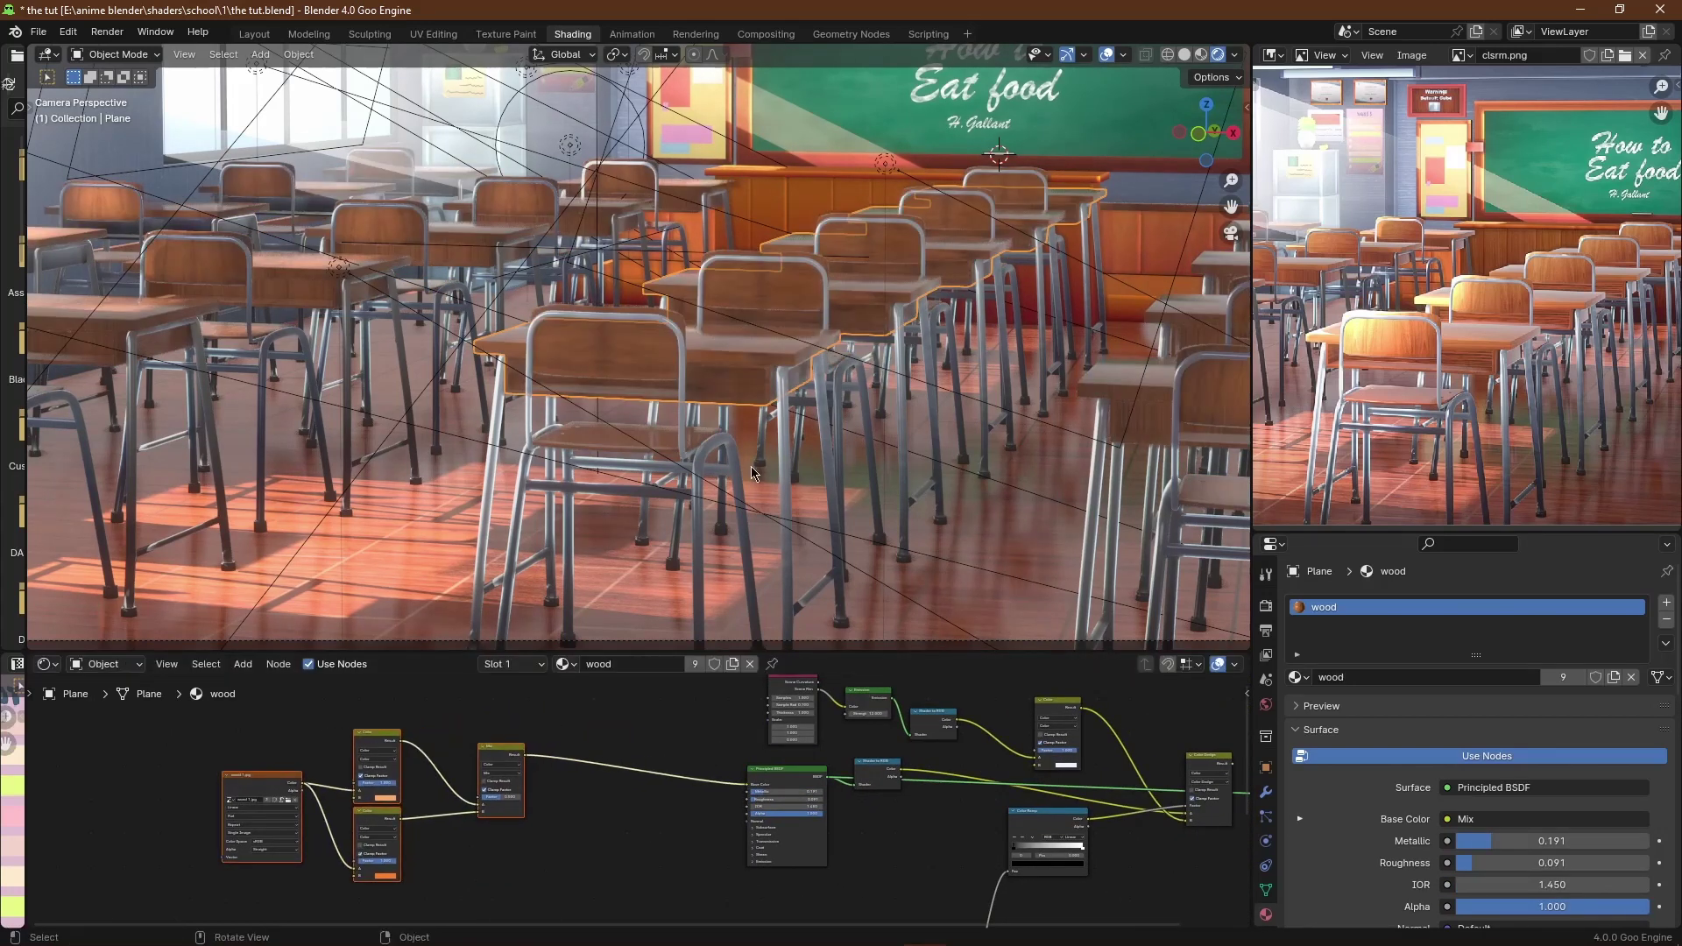
# Step: Replace the wood 1.jpg image in the texture node with the natural oak texture image and save the file
pyautogui.scroll(4, 751, 468)
pyautogui.scroll(-3, 680, 468)
pyautogui.scroll(5, 642, 777)
pyautogui.moveTo(593, 754); pyautogui.dragTo(649, 775, button='middle')
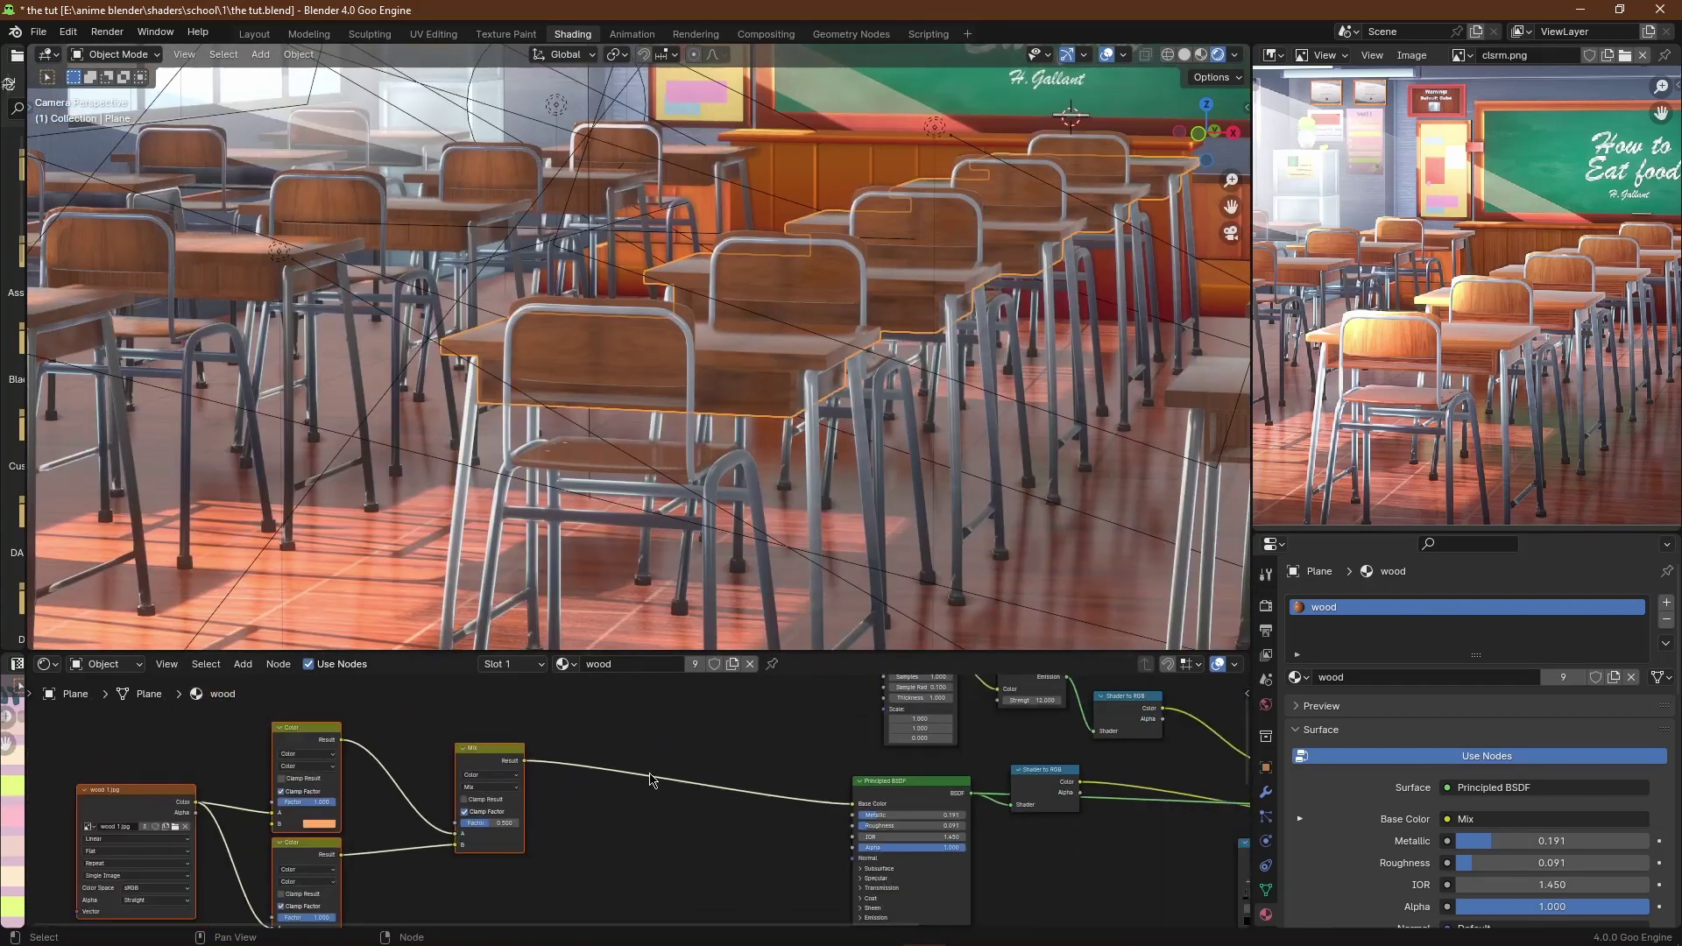
pyautogui.scroll(-1, 650, 780)
pyautogui.scroll(2, 275, 829)
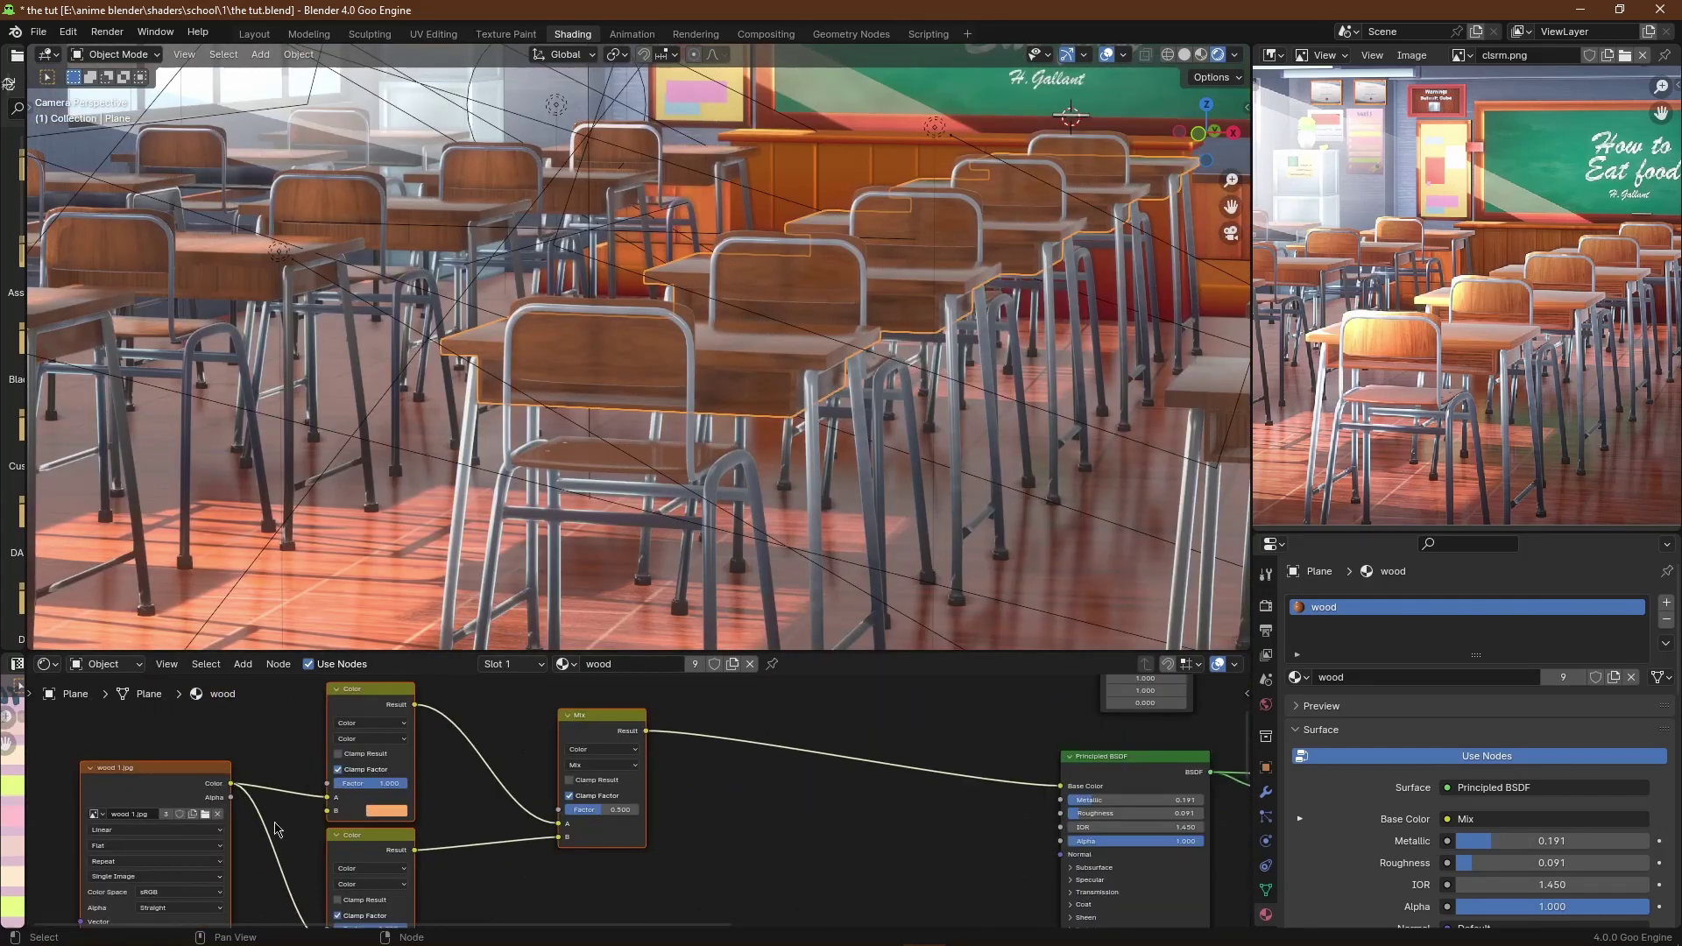
pyautogui.click(205, 815)
pyautogui.click(480, 668)
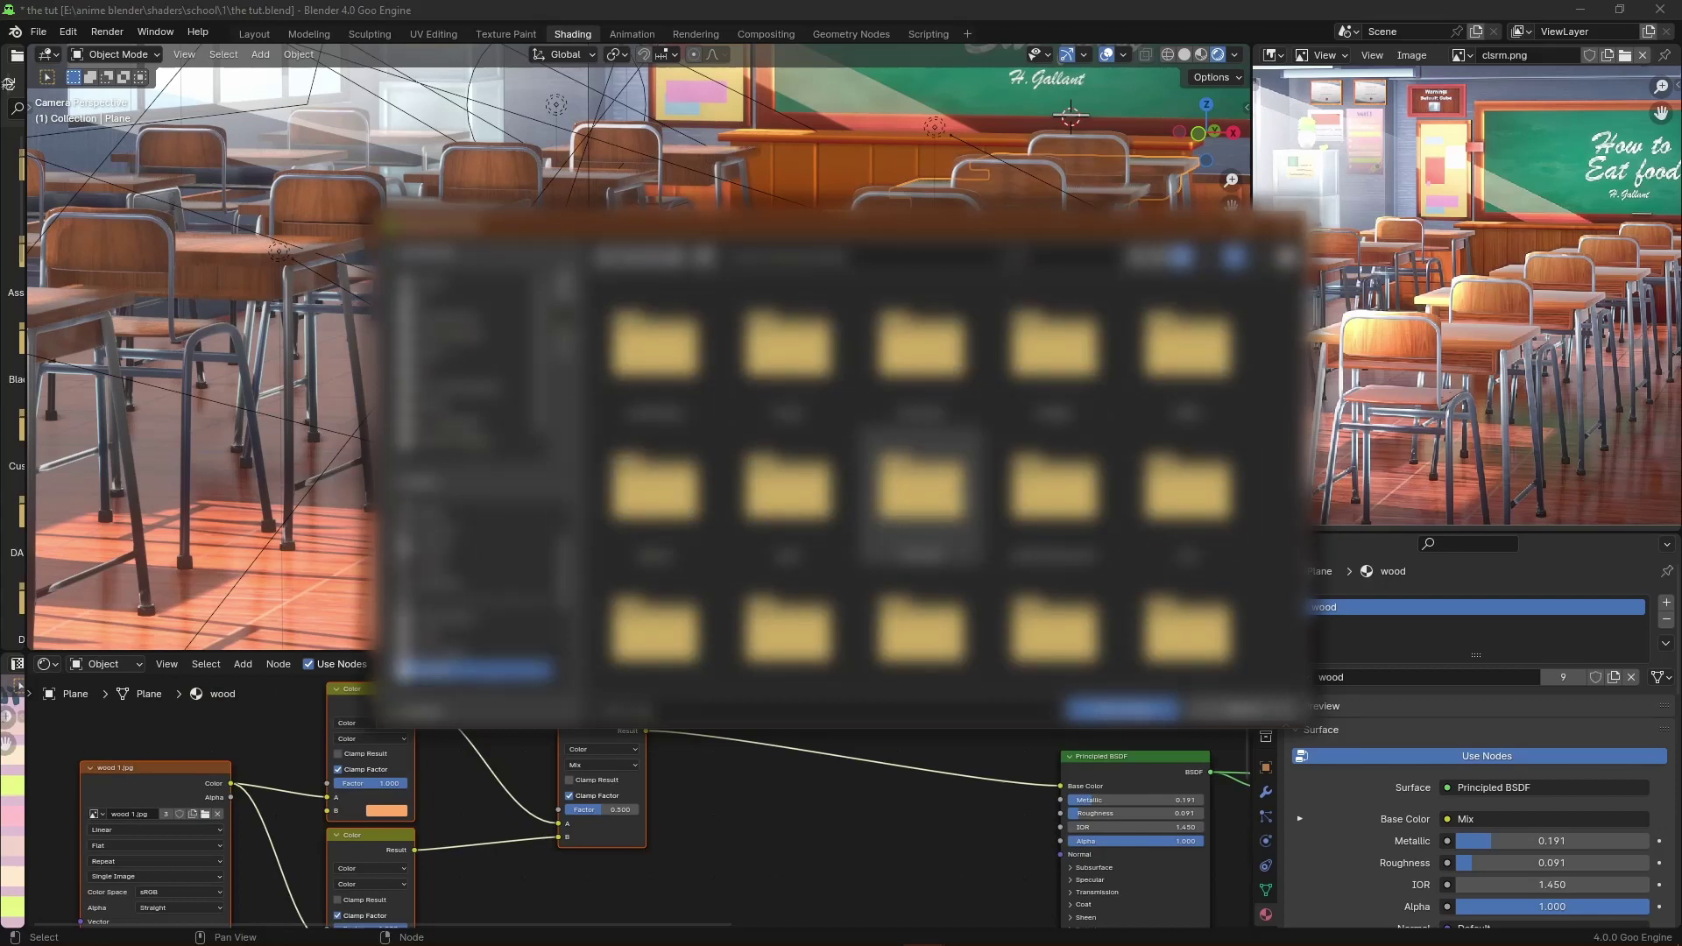
pyautogui.doubleClick(921, 491)
pyautogui.click(922, 491)
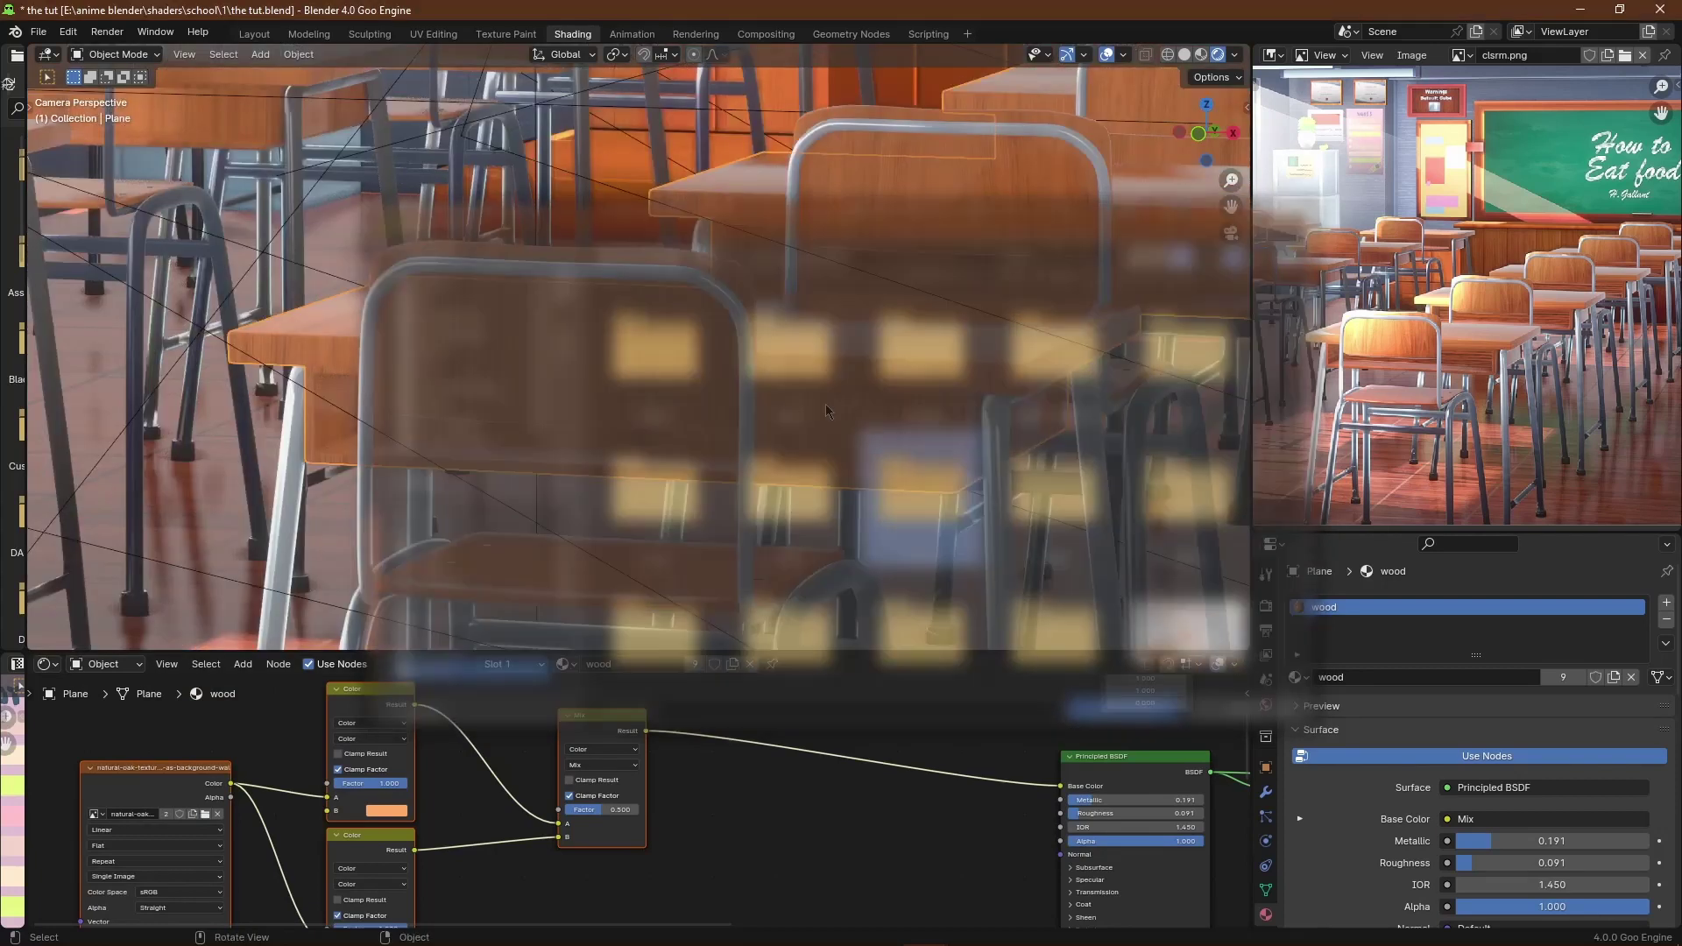
pyautogui.scroll(-3, 826, 410)
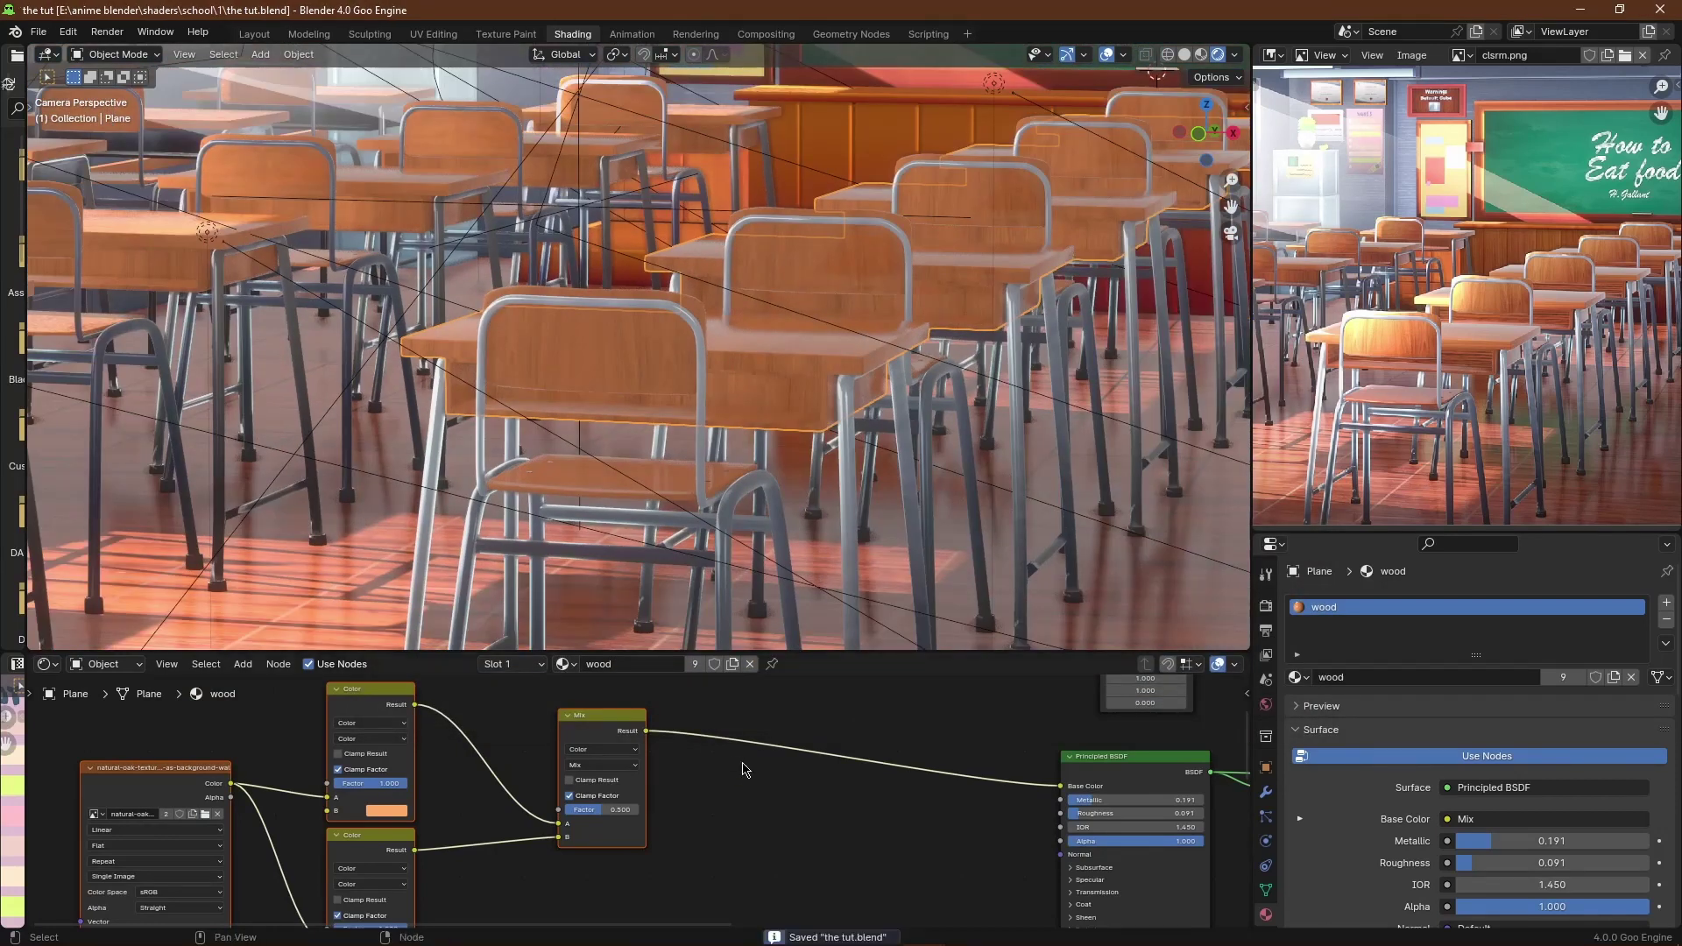
# Step: Duplicate the Mix node, insert the copy between the original Mix and the Principled BSDF's Base Color, and preview the original Mix
pyautogui.scroll(-2, 743, 769)
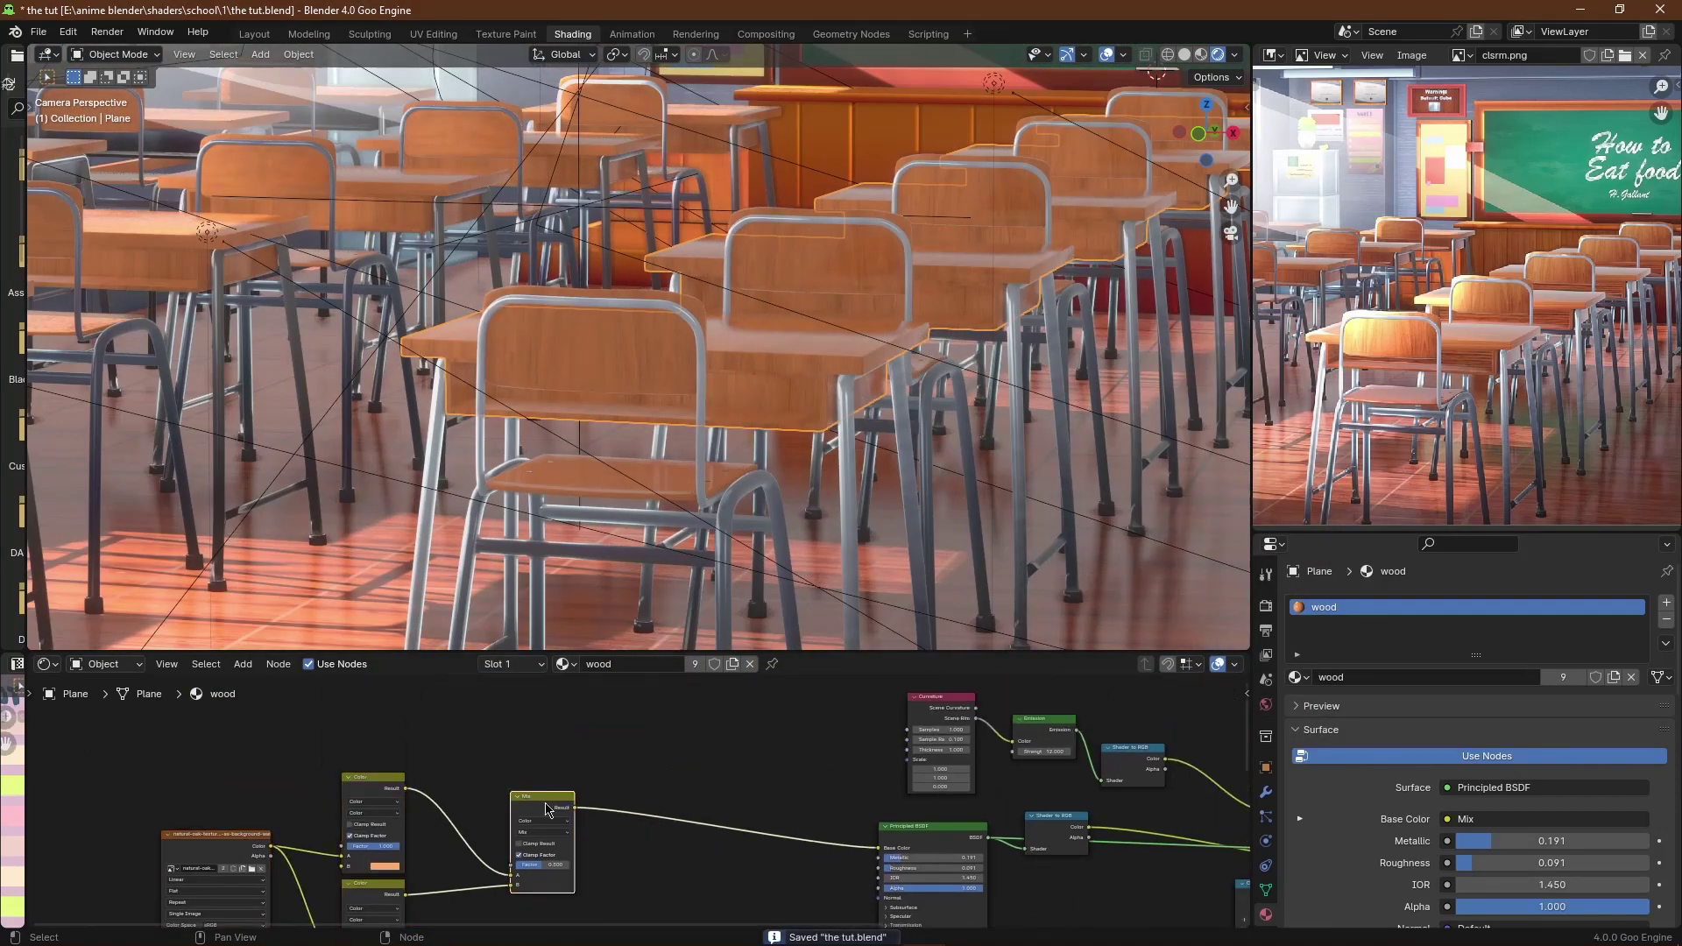
pyautogui.hotkey('shift', 'd')
pyautogui.click(675, 807)
pyautogui.moveTo(698, 749); pyautogui.dragTo(133, 894)
pyautogui.moveTo(210, 778); pyautogui.dragTo(665, 896)
pyautogui.moveTo(664, 896); pyautogui.dragTo(599, 825, button='middle')
pyautogui.press('g')
pyautogui.click(463, 775)
pyautogui.keyDown('ctrl'); pyautogui.keyDown('shift'); pyautogui.click(341, 691); pyautogui.keyUp('shift'); pyautogui.keyUp('ctrl')
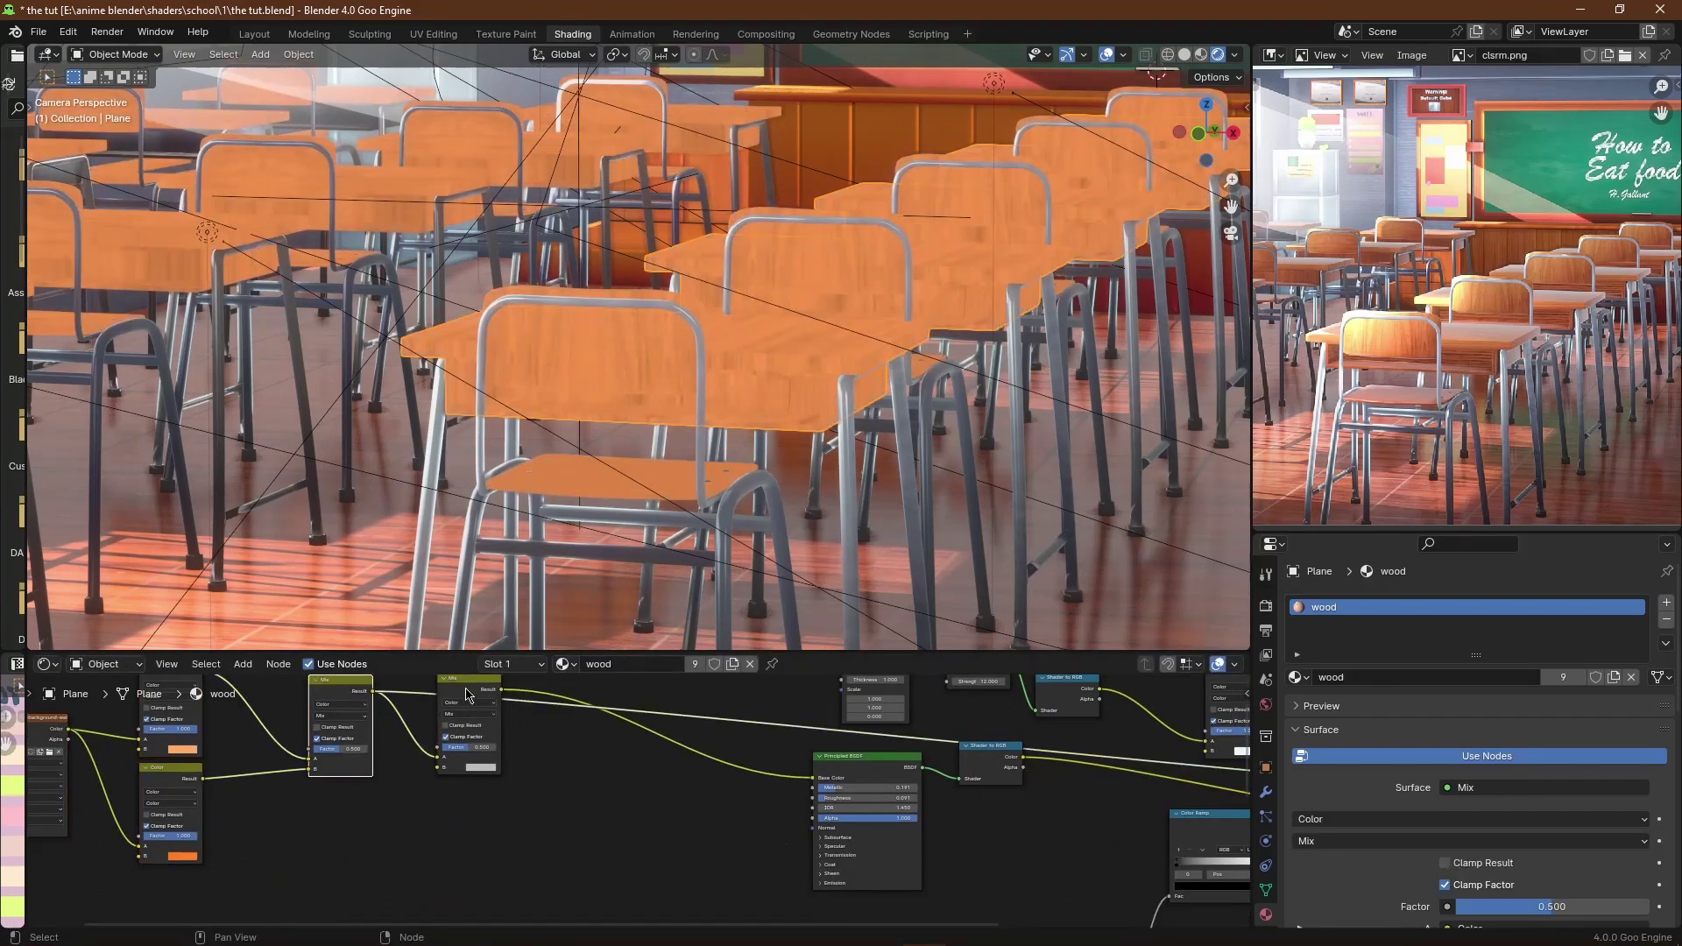
# Step: Adjust the B colours of both tint Color nodes, making the lower one a lighter orange, and try a different factor on the first Mix
pyautogui.scroll(3, 467, 695)
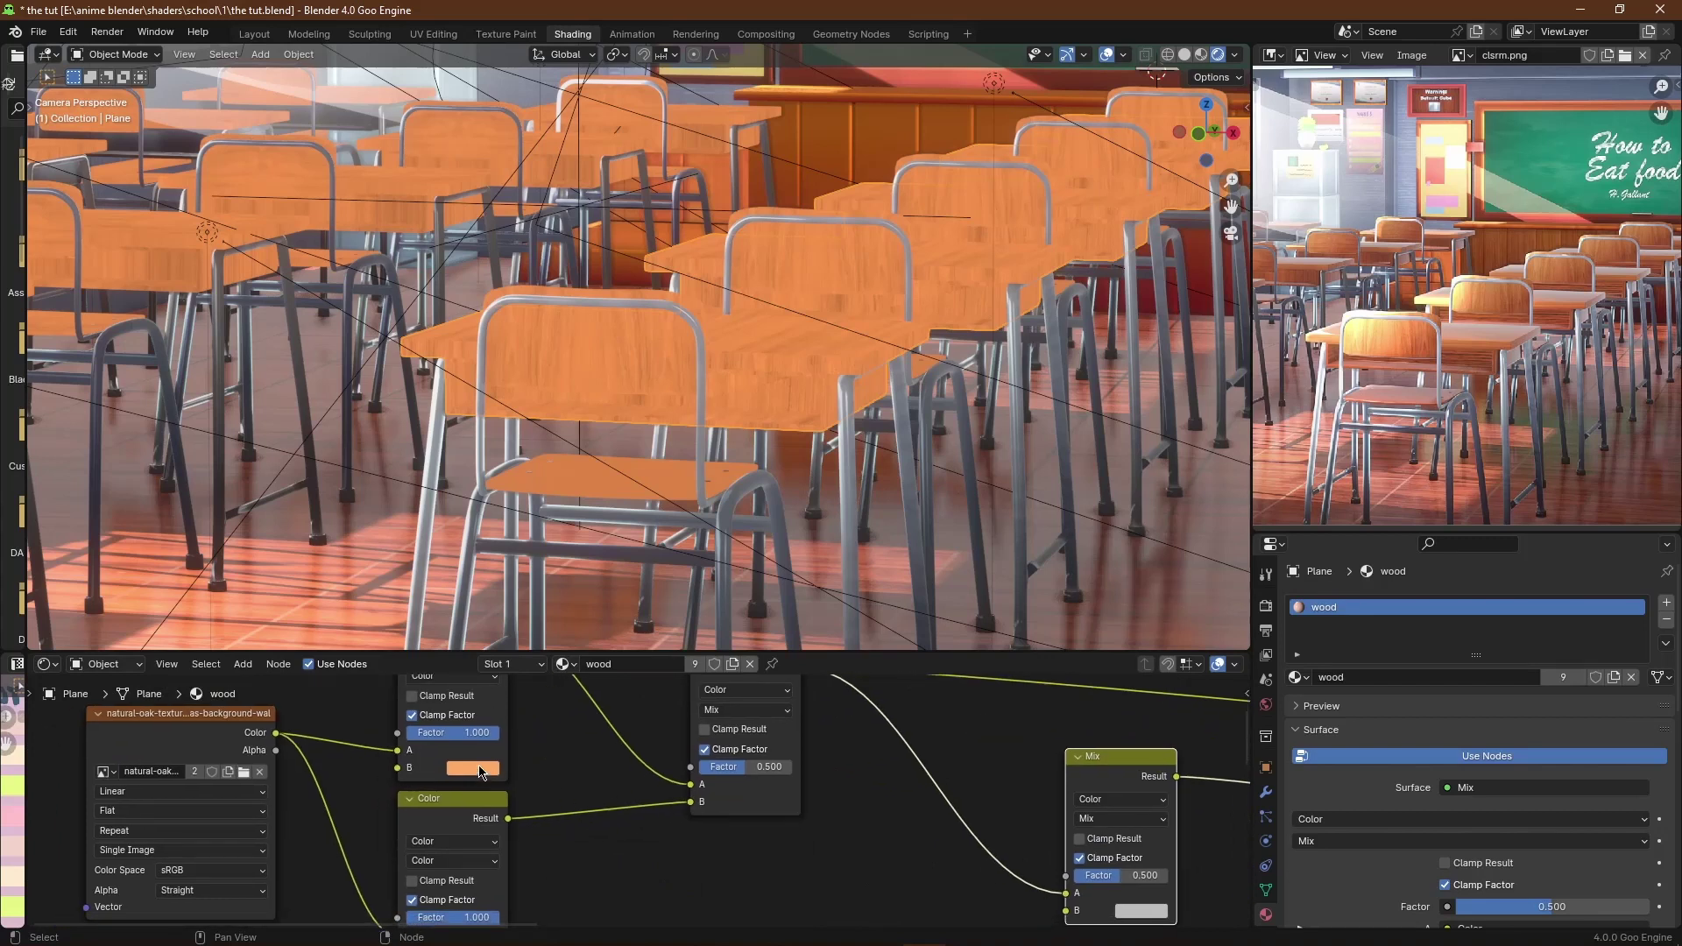
pyautogui.click(480, 770)
pyautogui.moveTo(492, 886); pyautogui.dragTo(556, 798, button='middle')
pyautogui.click(547, 862)
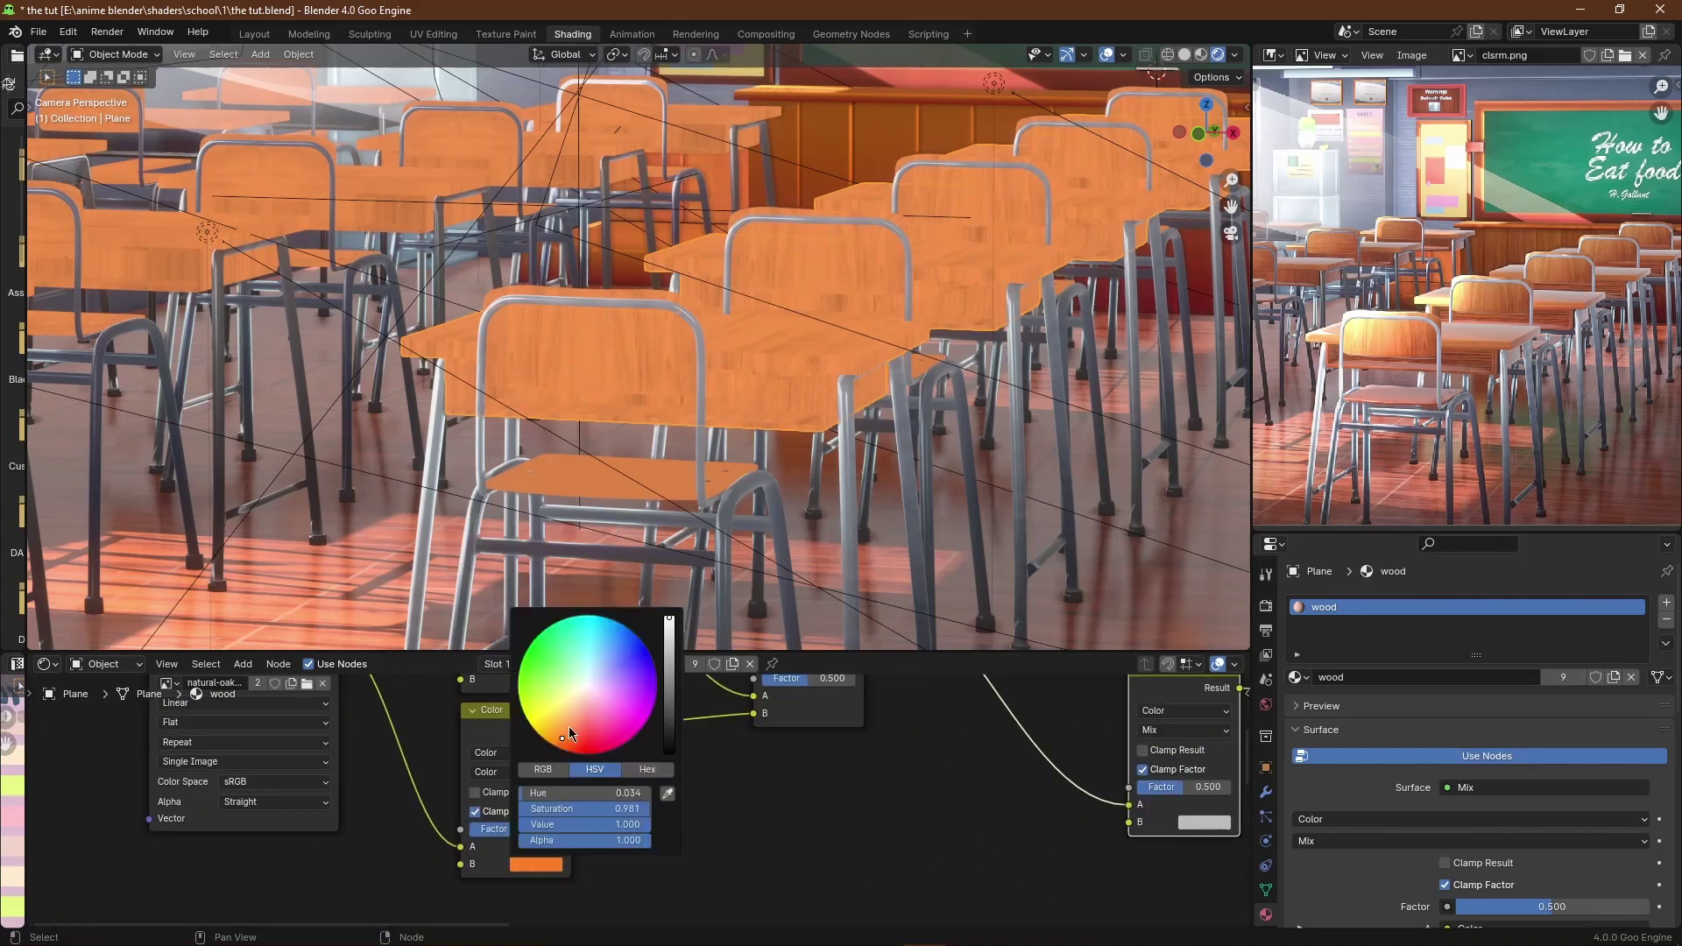
pyautogui.scroll(-3, 939, 819)
pyautogui.moveTo(840, 711); pyautogui.dragTo(620, 750, button='middle')
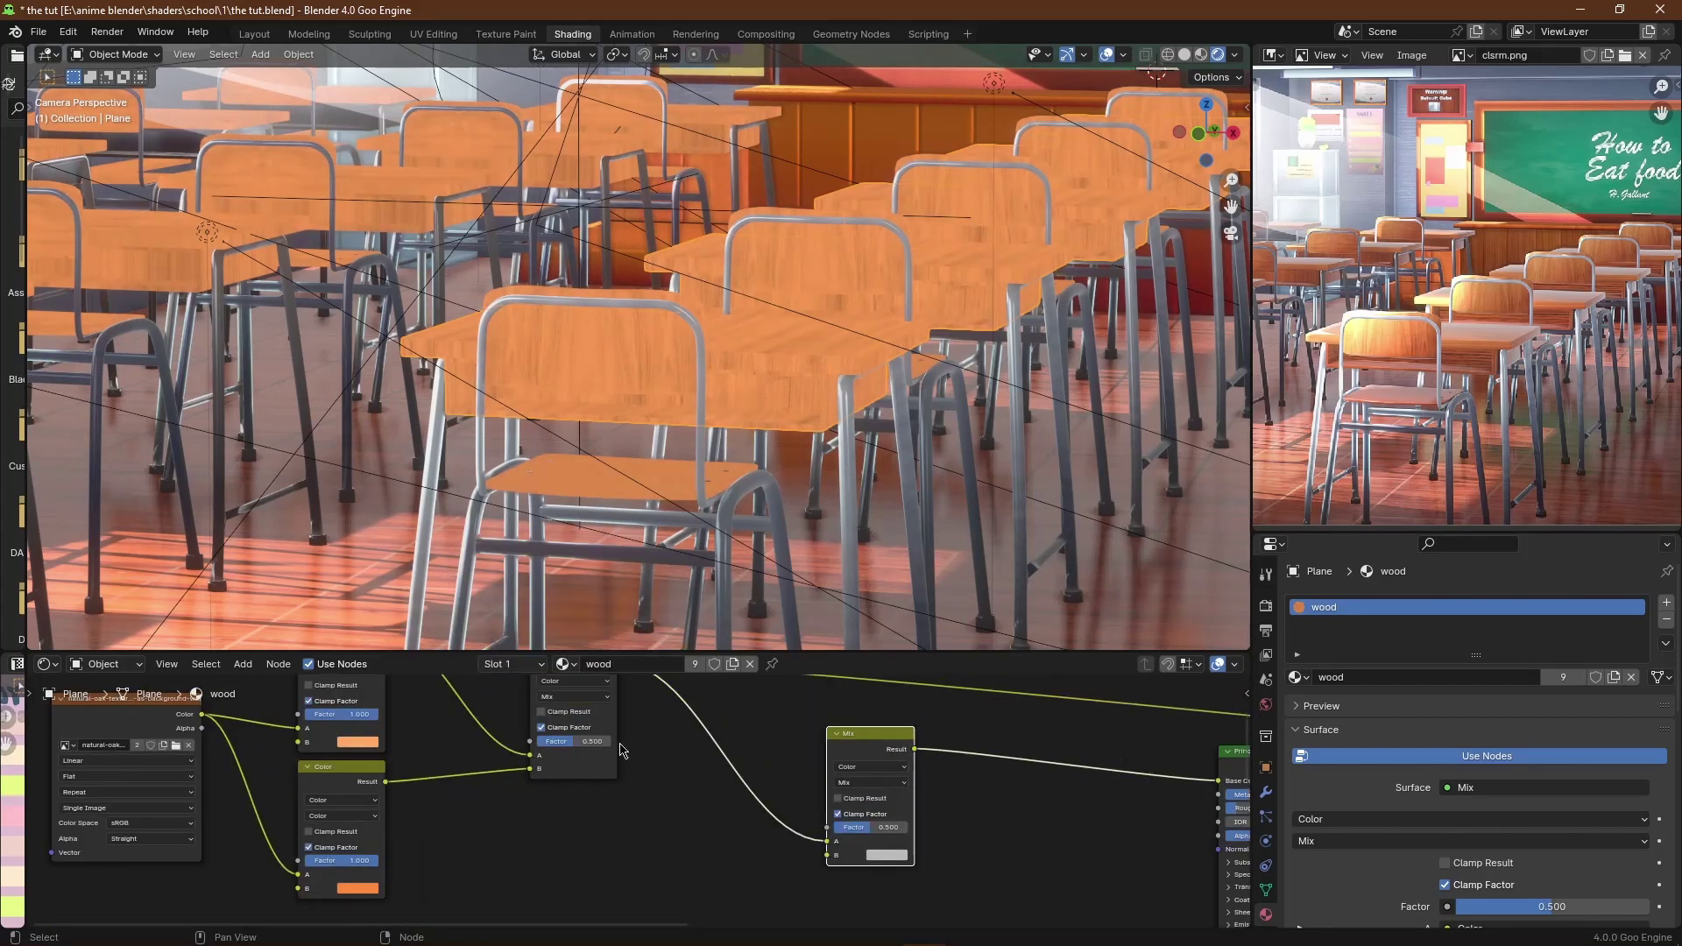
pyautogui.moveTo(581, 742); pyautogui.dragTo(557, 742)
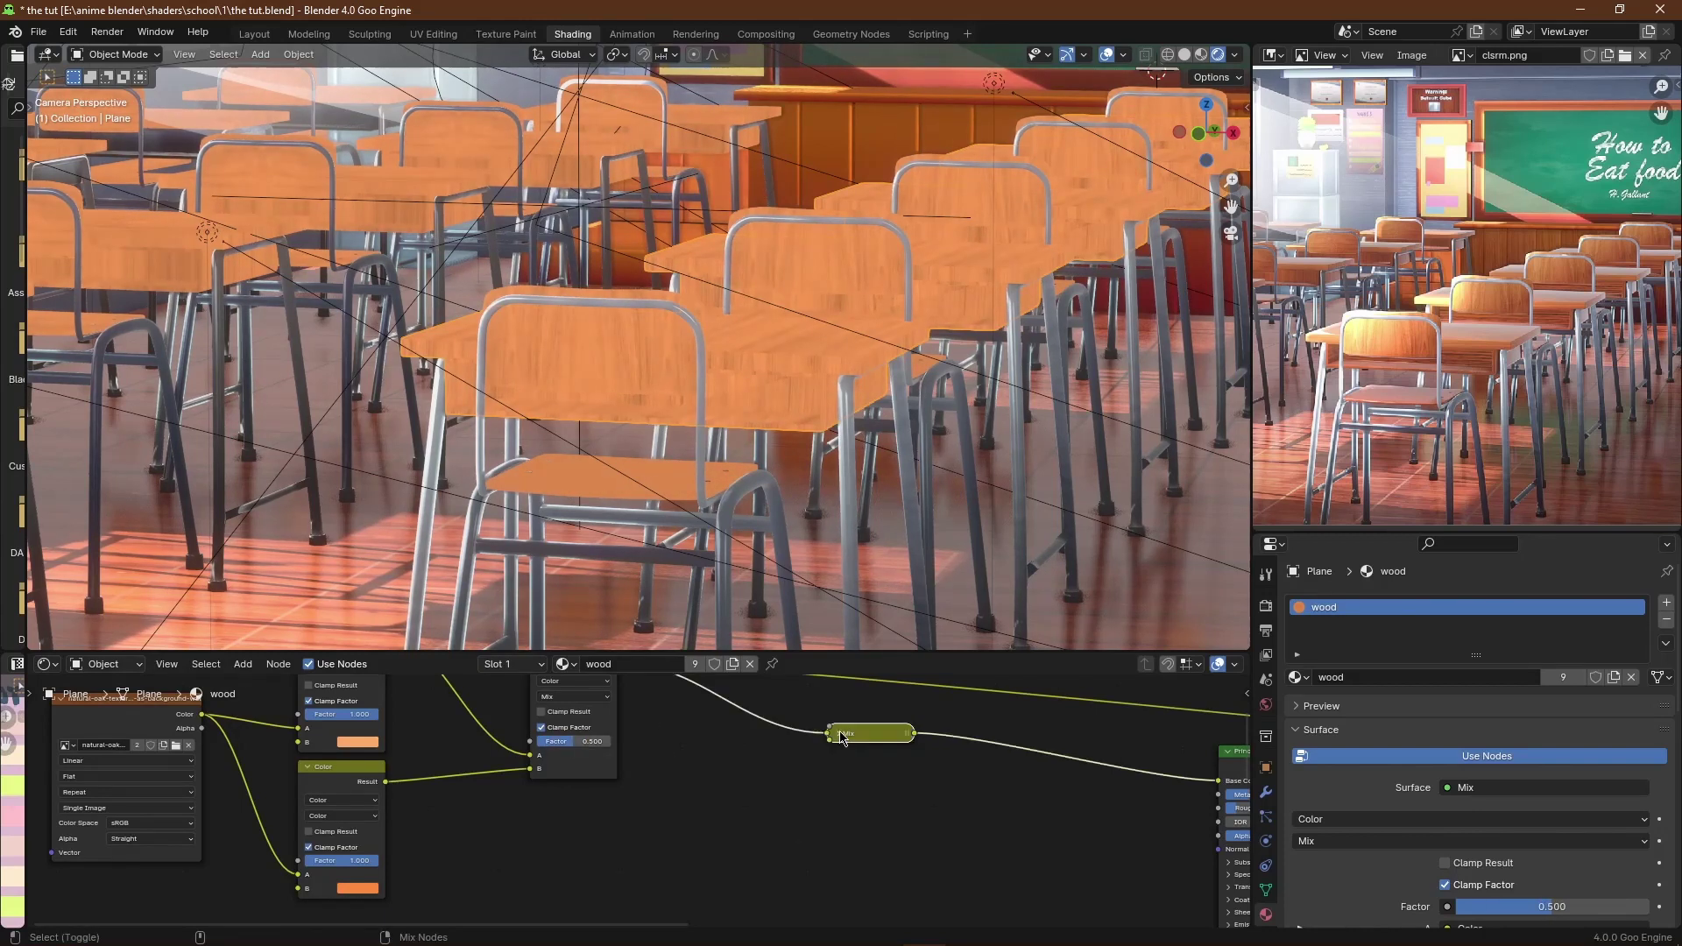
# Step: Expand the collapsed second Mix node, preview its result on the desks, and save the file
pyautogui.scroll(3, 876, 780)
pyautogui.click(889, 718)
pyautogui.keyDown('ctrl'); pyautogui.keyDown('shift'); pyautogui.click(918, 728); pyautogui.keyUp('shift'); pyautogui.keyUp('ctrl')
pyautogui.hotkey('ctrl', 's')
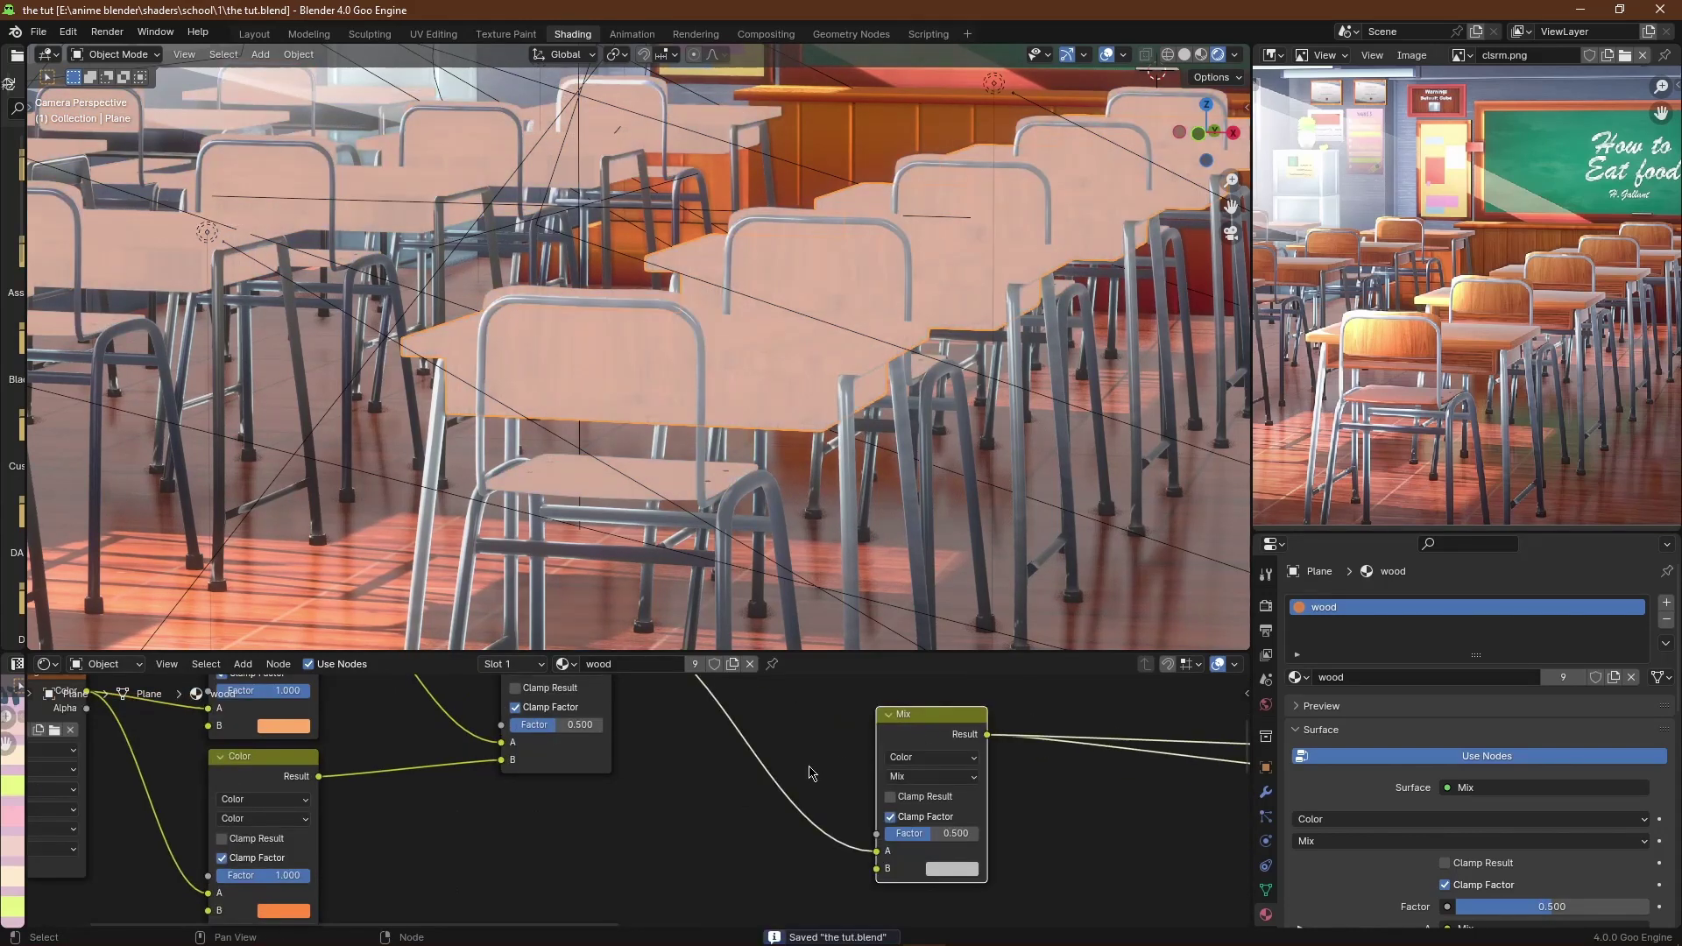
# Step: Add a Color Ramp node below the mix nodes and connect its Color to the second Mix node's B input
pyautogui.scroll(-1, 810, 773)
pyautogui.moveTo(920, 705); pyautogui.dragTo(1024, 708)
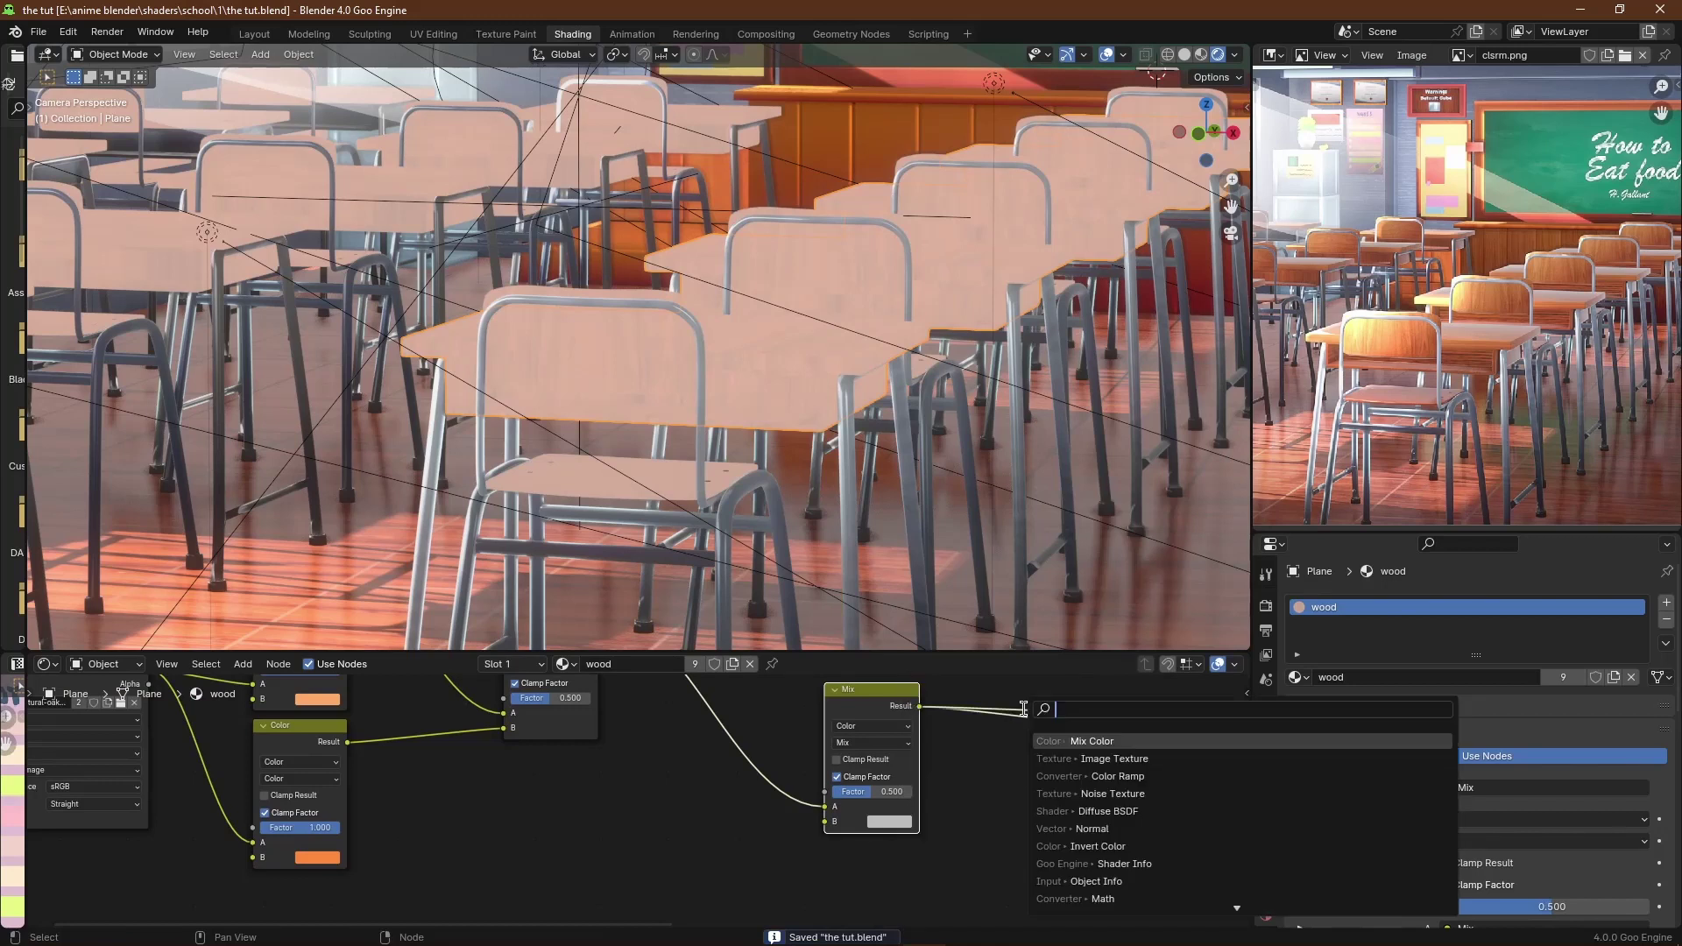
pyautogui.click(1068, 756)
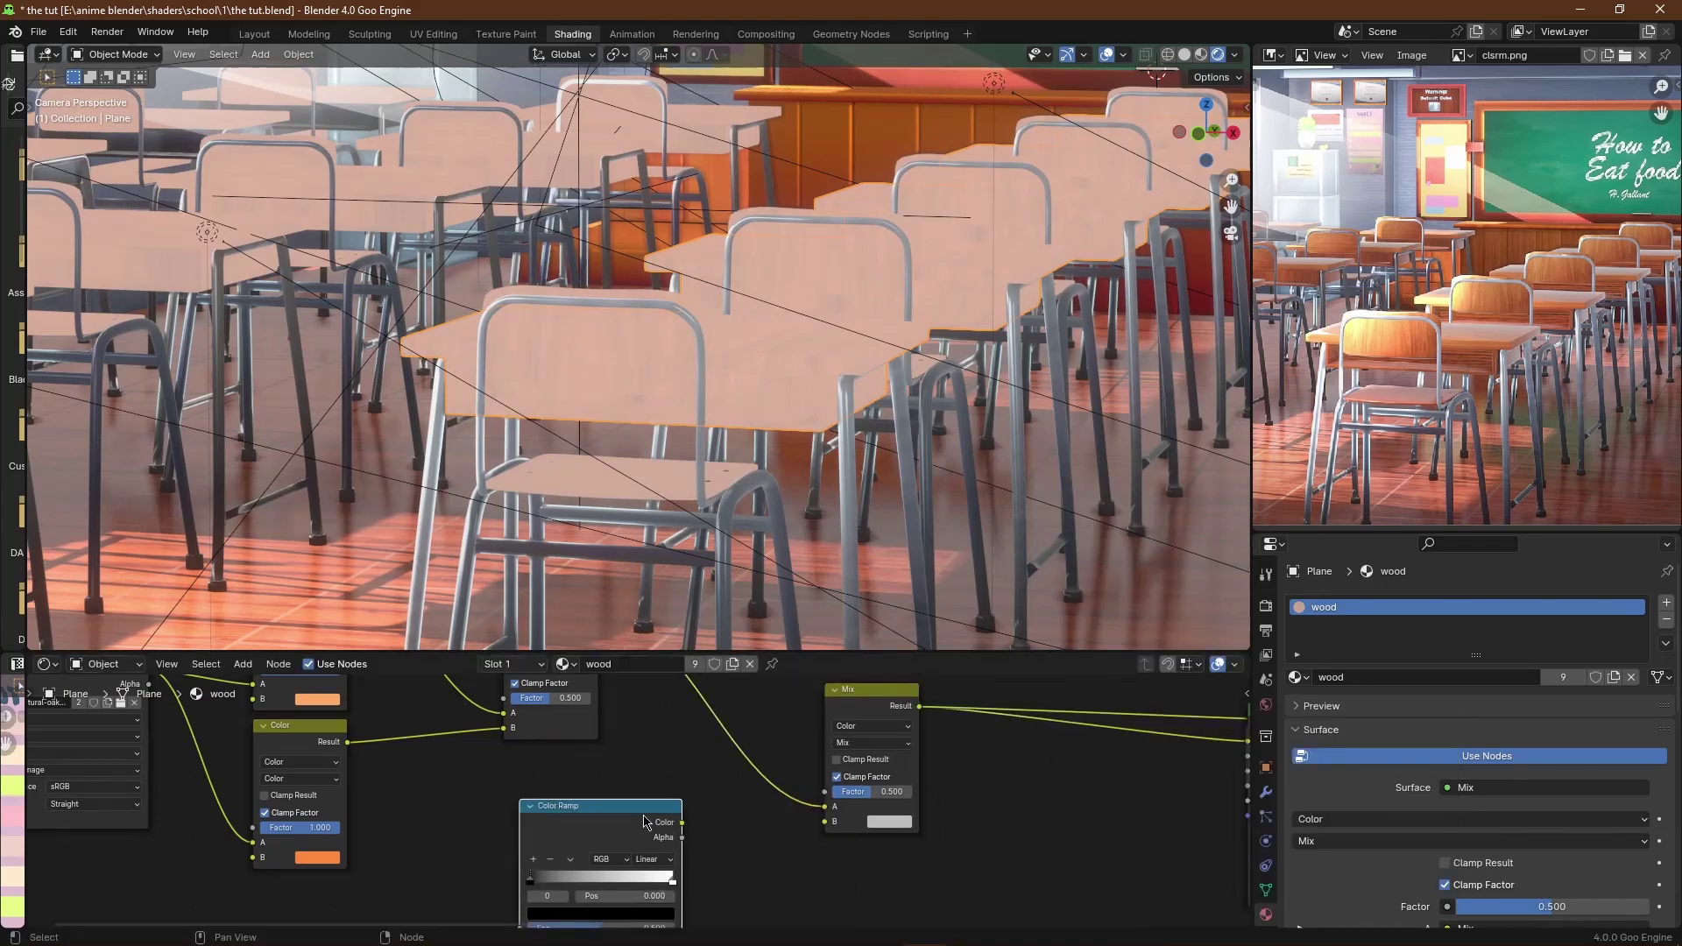
pyautogui.scroll(-2, 695, 808)
pyautogui.moveTo(807, 804); pyautogui.dragTo(806, 804)
pyautogui.moveTo(622, 819); pyautogui.dragTo(704, 735, button='middle')
pyautogui.moveTo(687, 734); pyautogui.dragTo(640, 828)
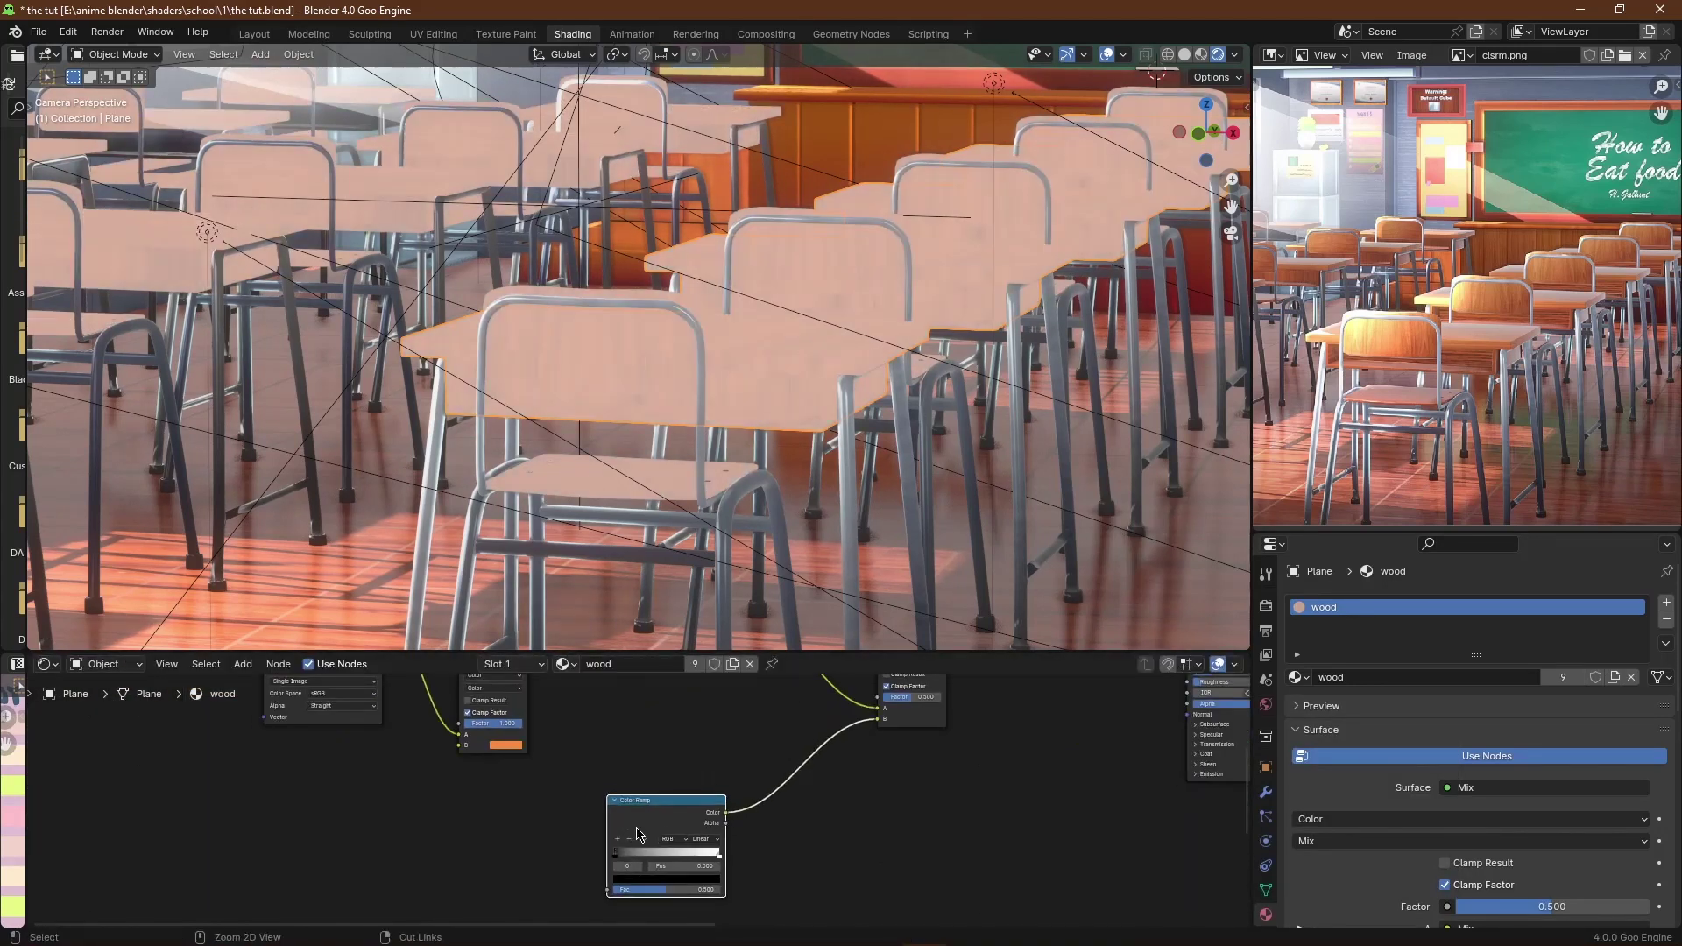
# Step: Add a Texture Coordinate and Mapping setup ahead of the Color Ramp and delete the Image Texture node that comes with it
pyautogui.hotkey('ctrl', 't')
pyautogui.click(578, 756)
pyautogui.moveTo(578, 755); pyautogui.dragTo(668, 690, button='middle')
pyautogui.click(656, 757)
pyautogui.press('x')
# Step: Add a Gradient Texture driven by the Mapping node's Vector and connect its Color to the Color Ramp's Fac
pyautogui.hotkey('shift', 'a')
pyautogui.click(720, 694)
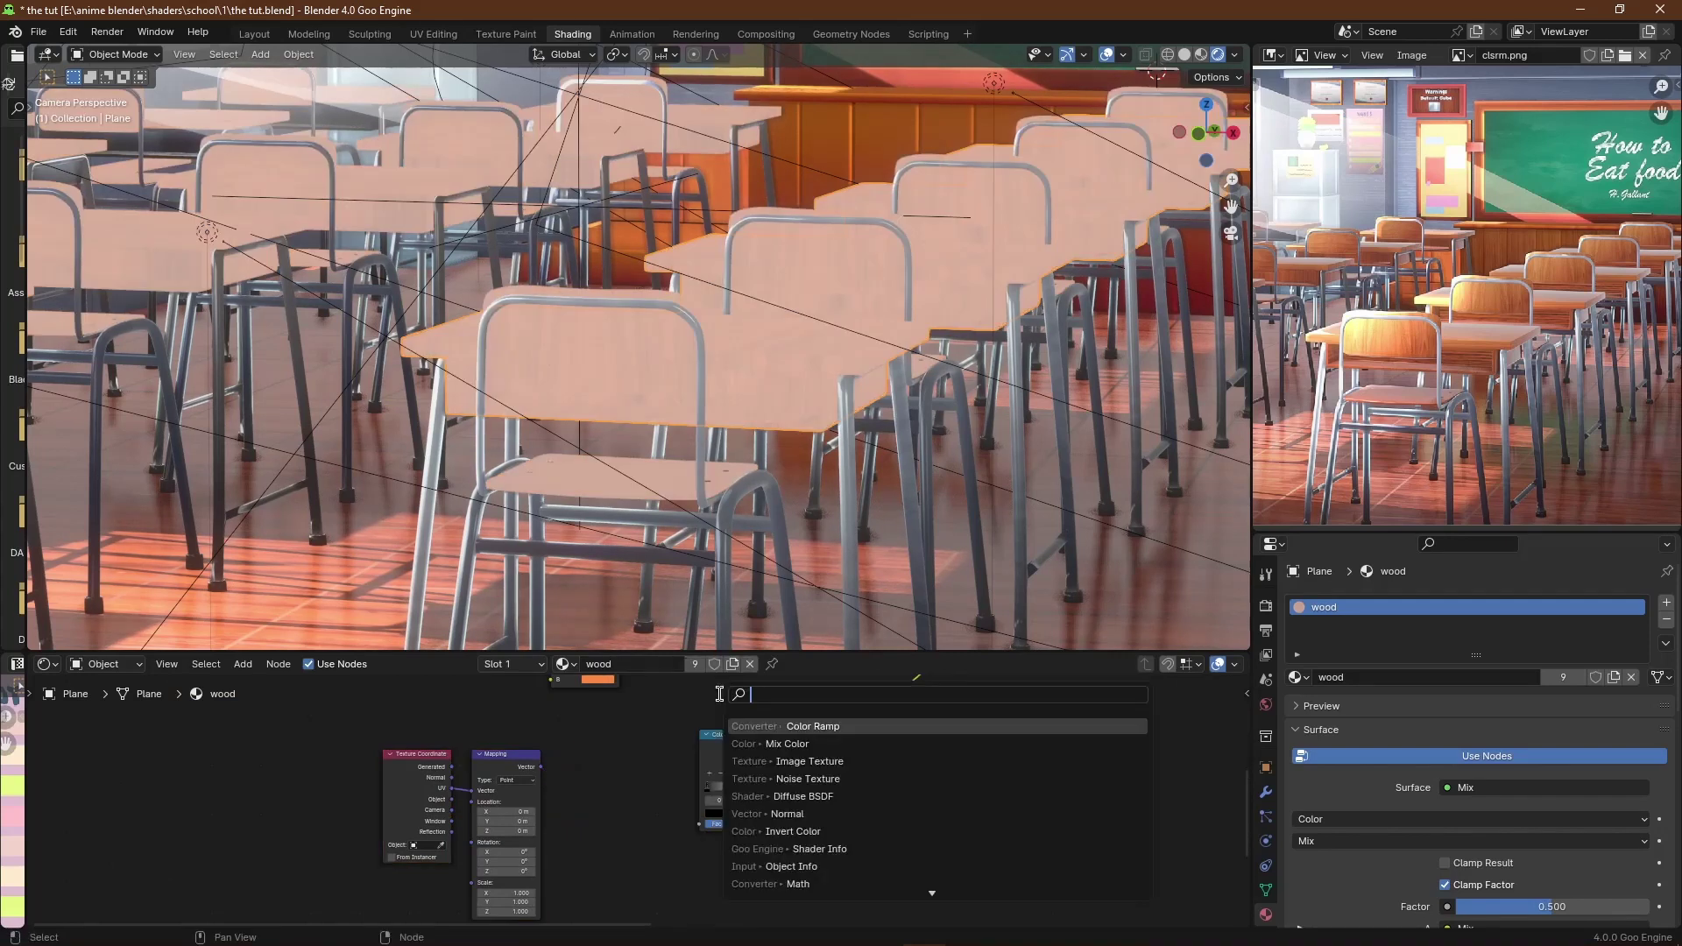
pyautogui.click(752, 727)
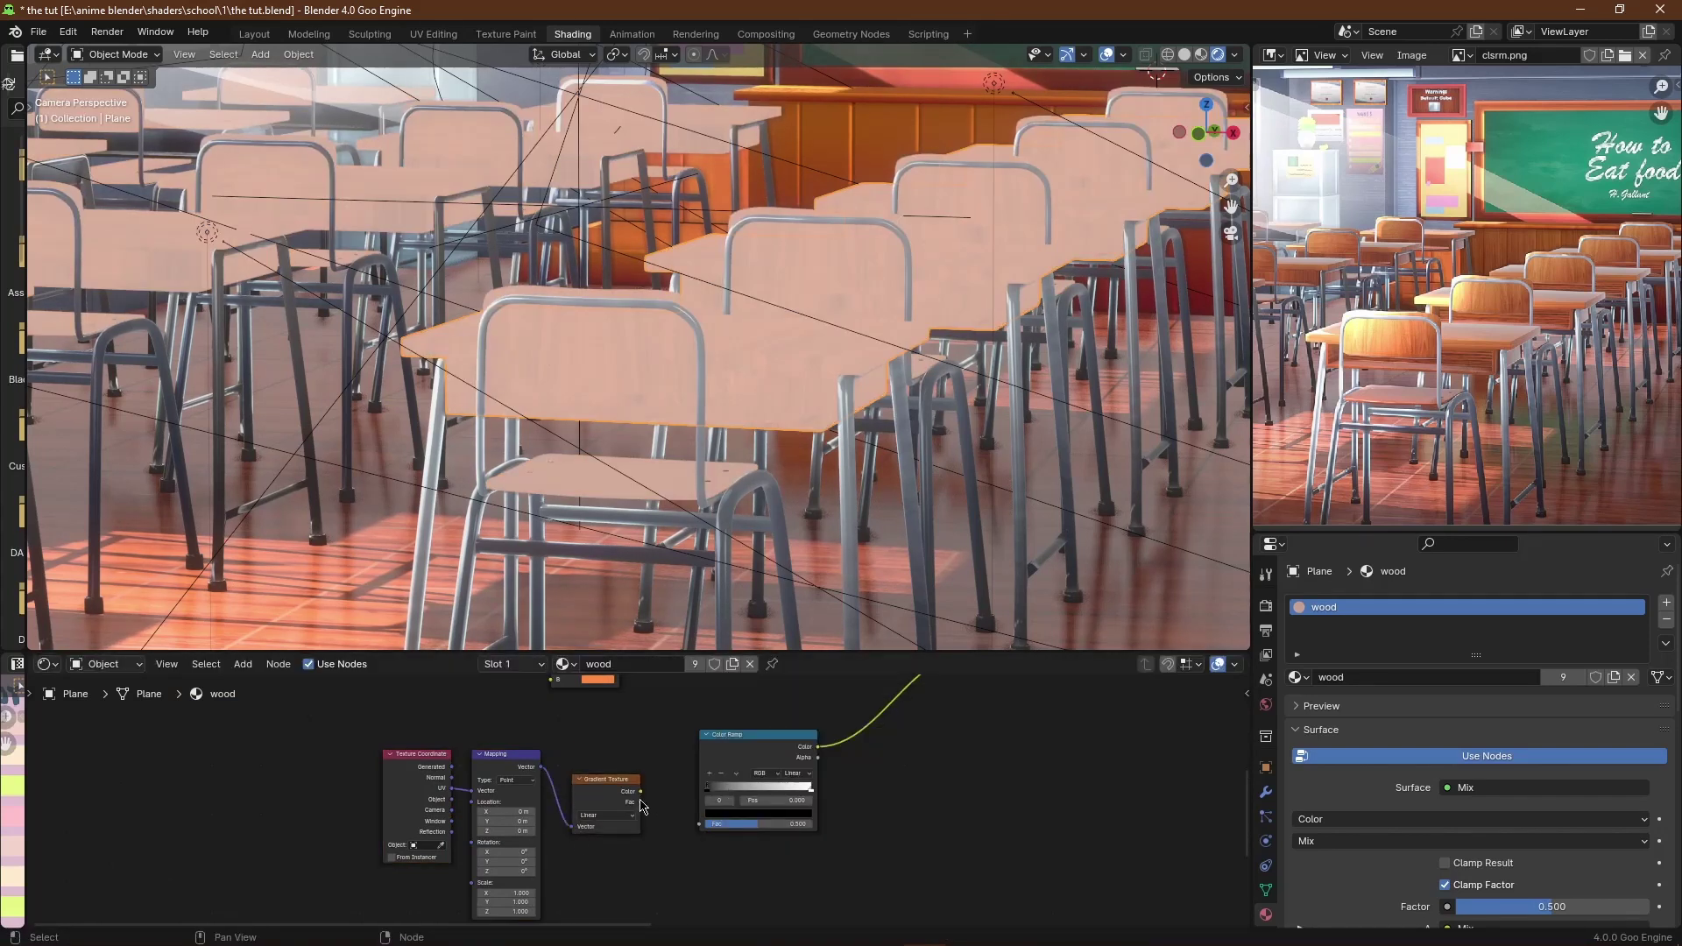
pyautogui.moveTo(685, 827); pyautogui.dragTo(701, 824)
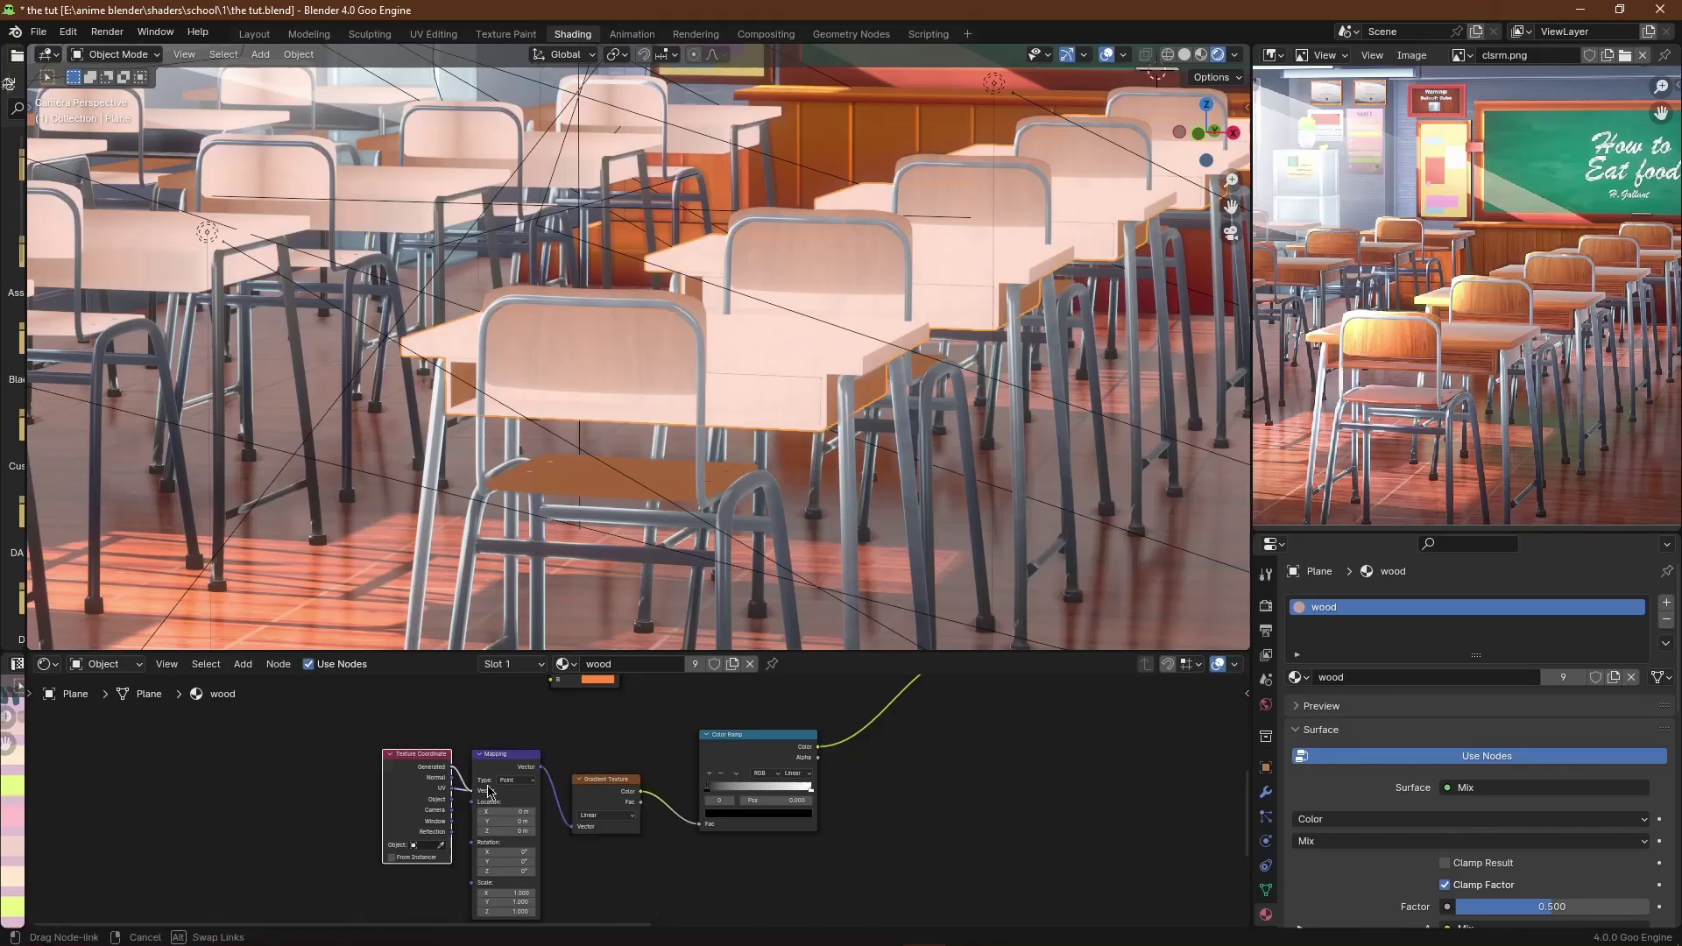
# Step: Feed the Generated coordinates into the Mapping node, preview the Color Ramp, and set the mapping's Y rotation to 90°
pyautogui.moveTo(489, 792); pyautogui.dragTo(474, 791)
pyautogui.scroll(3, 718, 786)
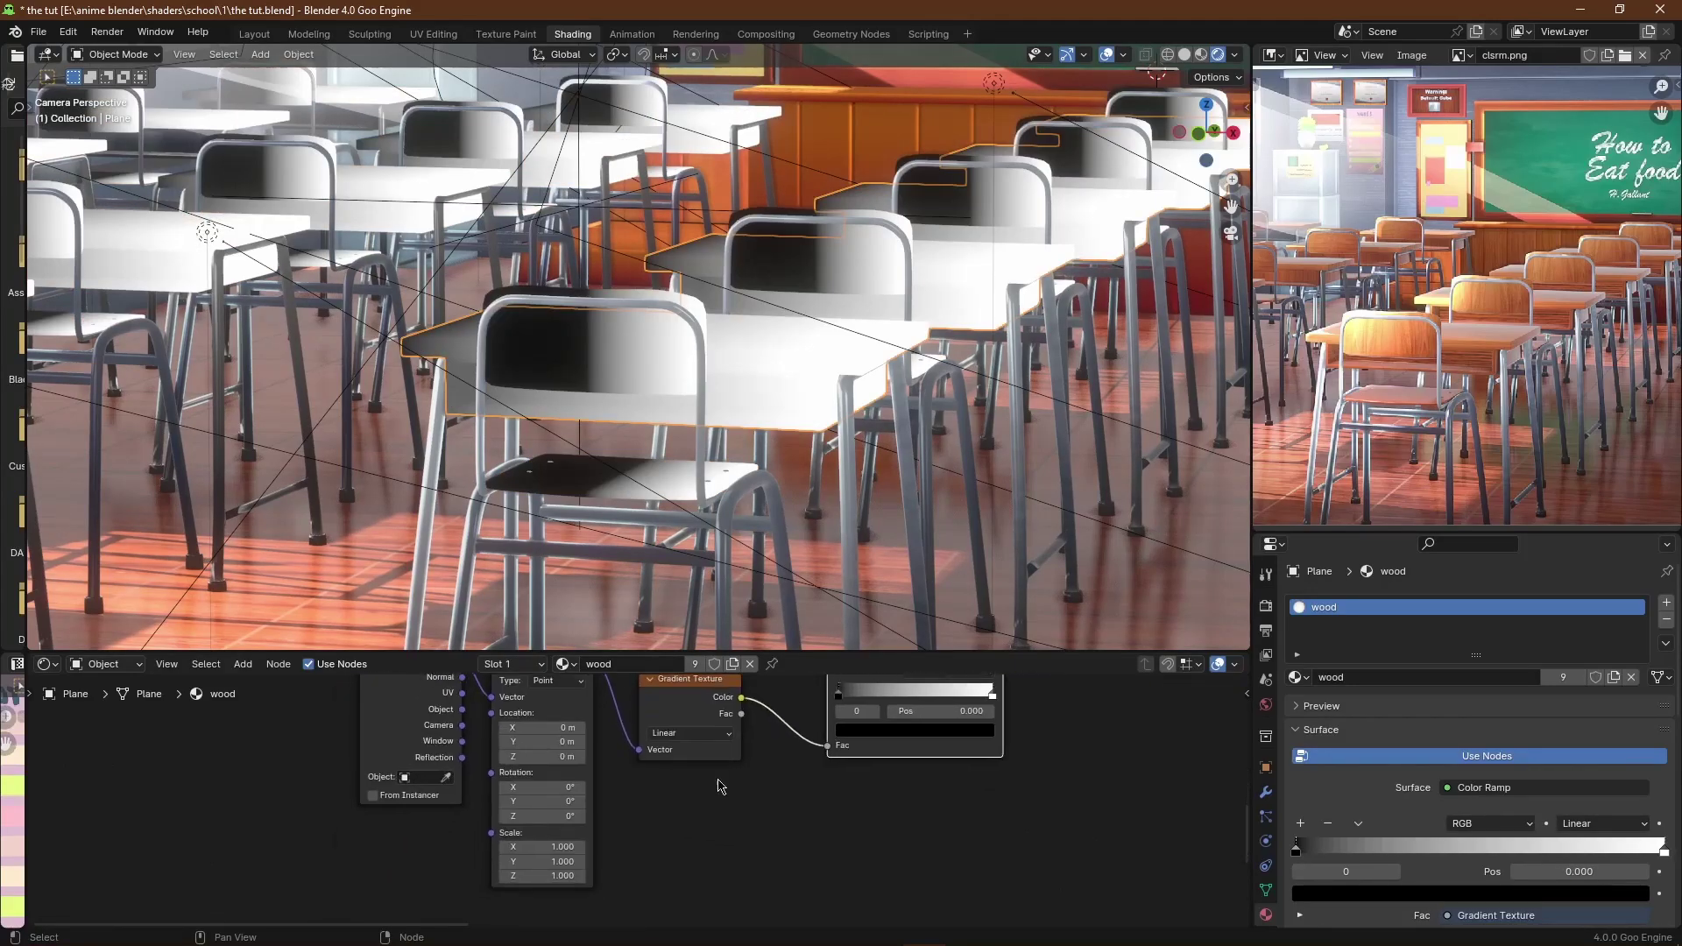
pyautogui.scroll(1, 632, 796)
pyautogui.write('90')
pyautogui.press('Return')
# Step: Change the second Mix node to Multiply, preview it, set its factor to about 0.408, and save the file
pyautogui.scroll(-4, 808, 807)
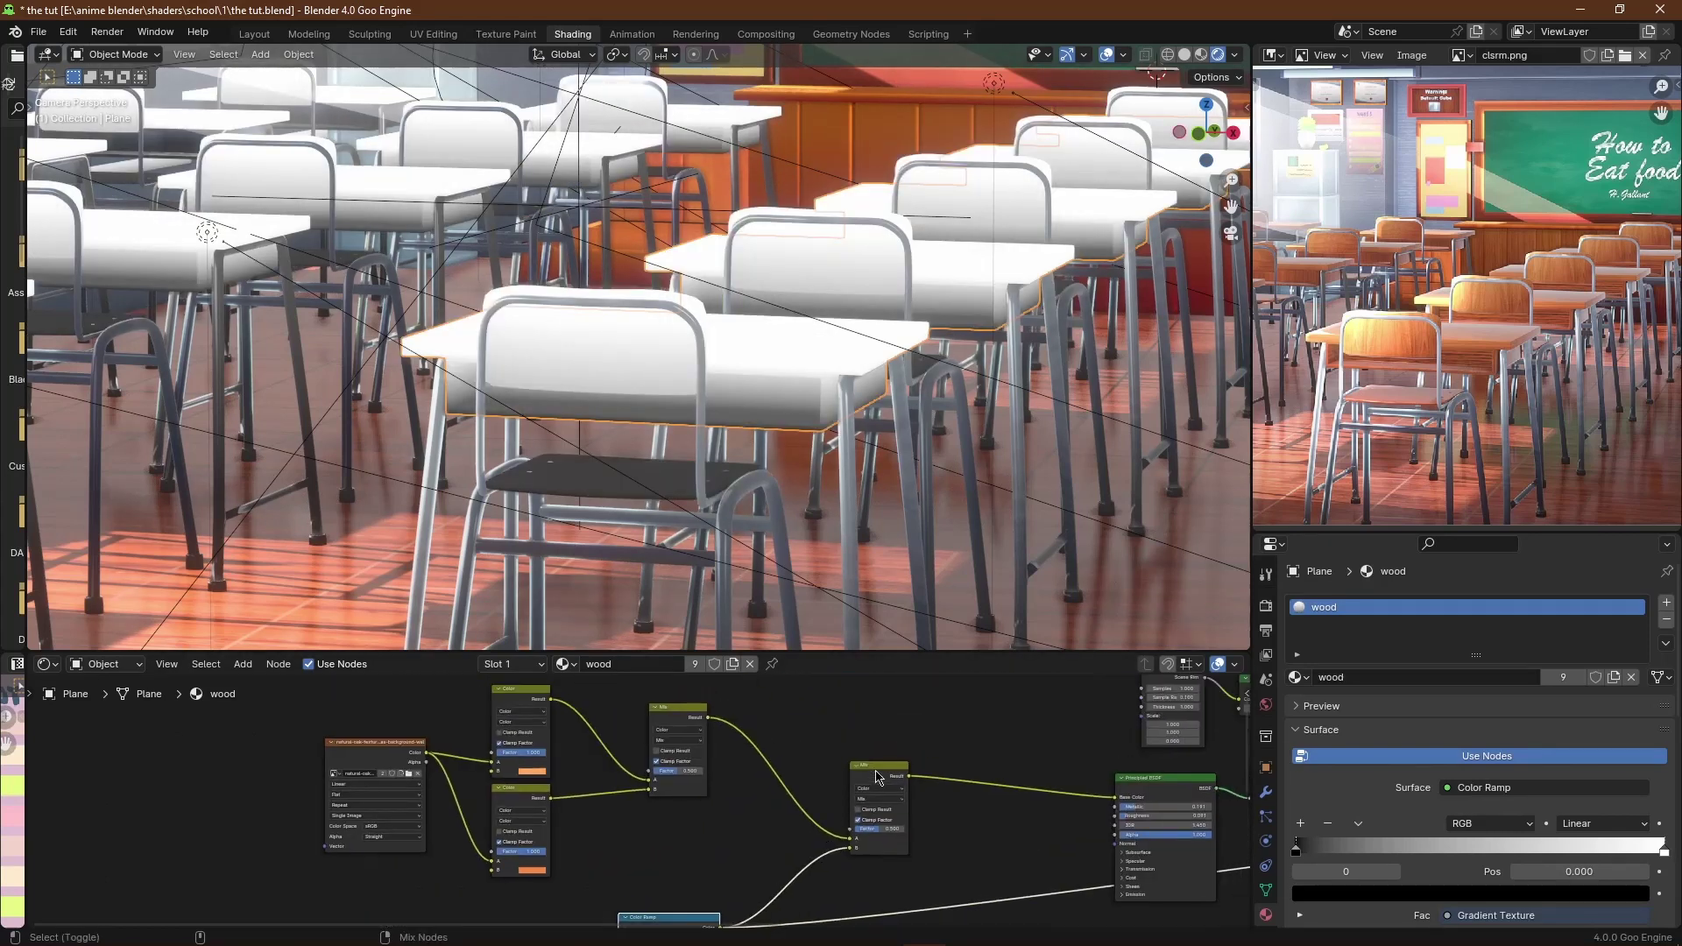
pyautogui.click(894, 799)
pyautogui.click(872, 448)
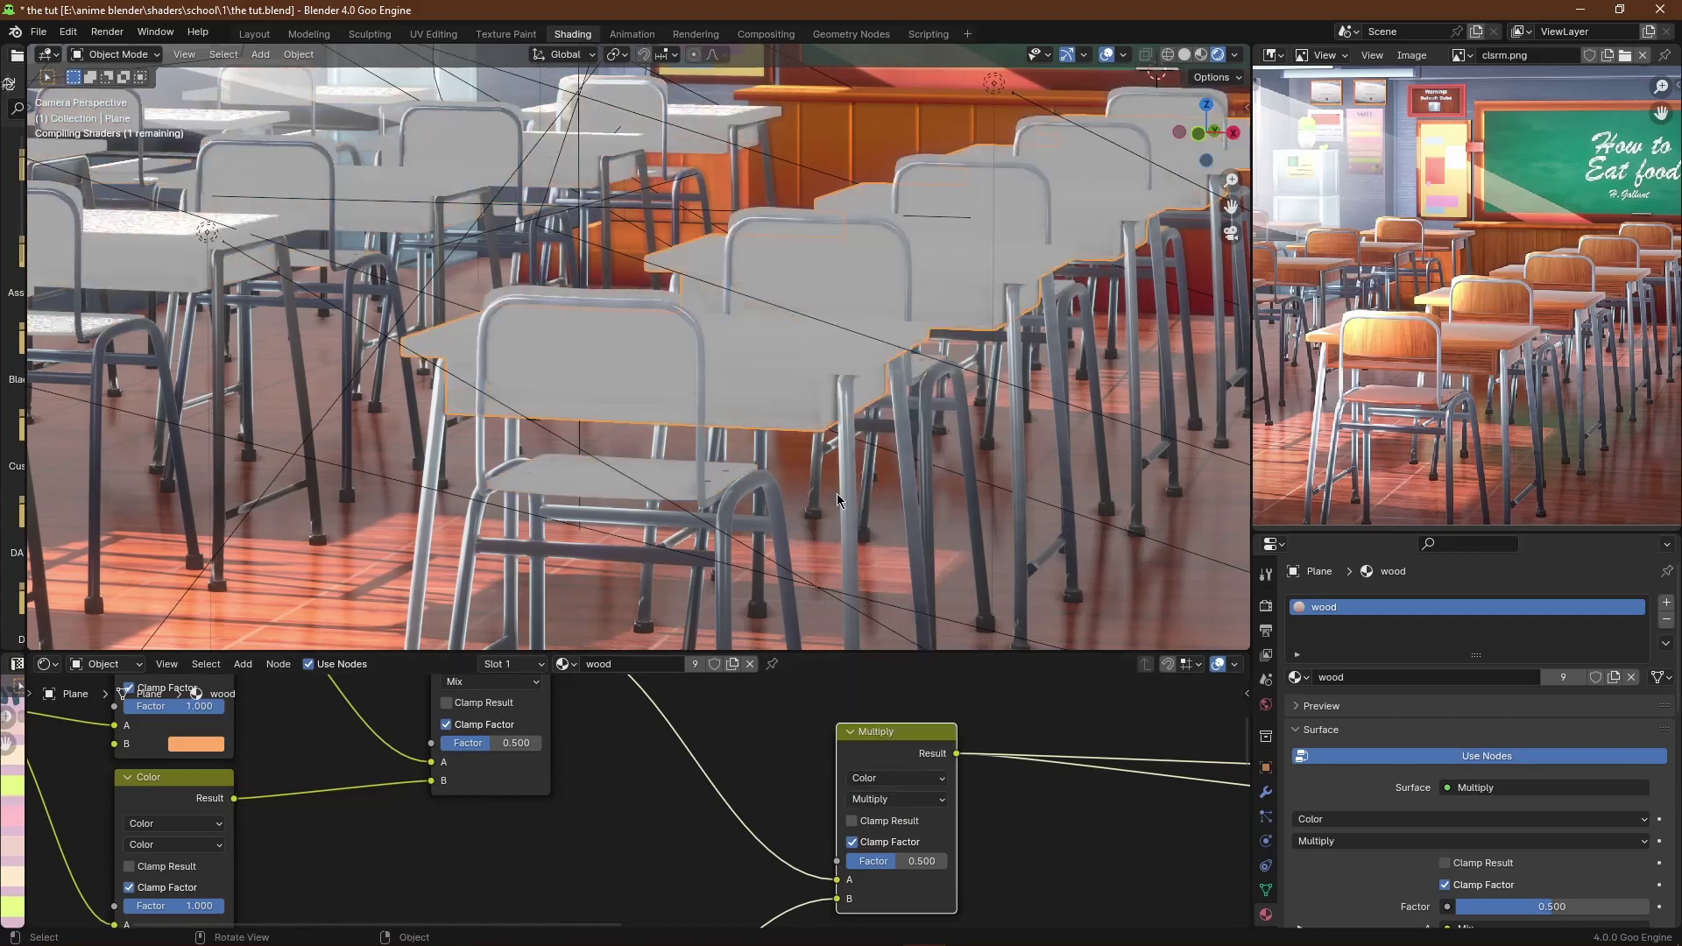
pyautogui.keyDown('ctrl'); pyautogui.moveTo(896, 861); pyautogui.dragTo(887, 862); pyautogui.keyUp('ctrl')
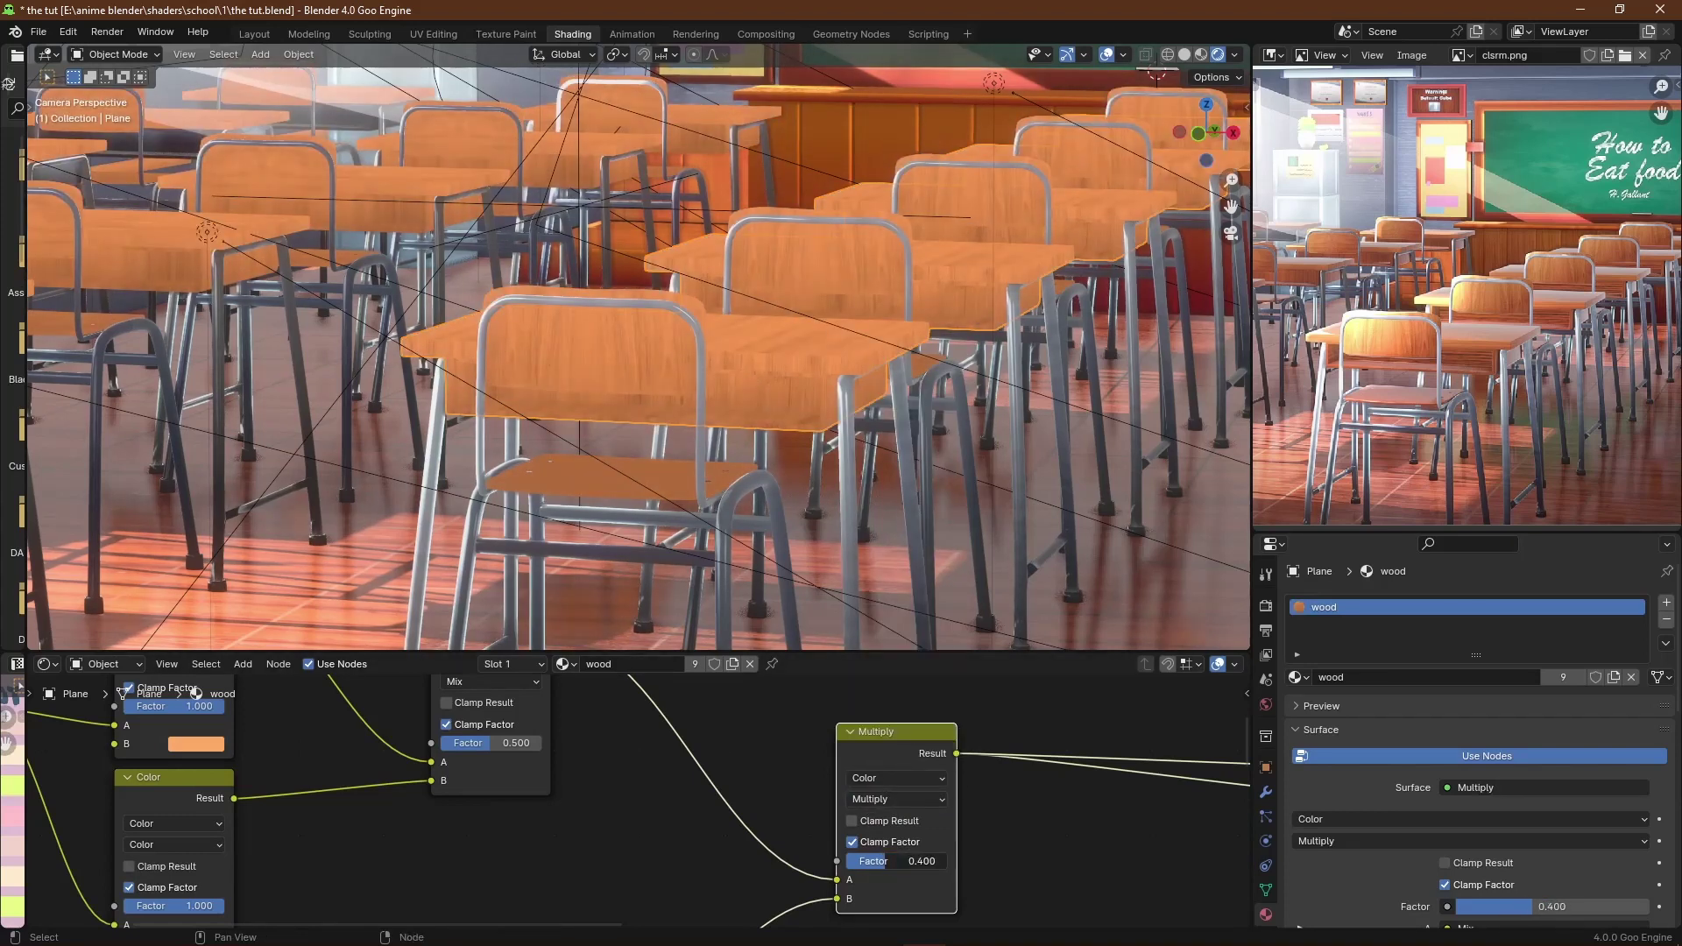
pyautogui.scroll(-3, 782, 460)
pyautogui.hotkey('ctrl', 's')
# Step: Duplicate the Multiply node, place the copy before the Principled BSDF, and connect the original's Result to the copy's A input
pyautogui.scroll(-4, 734, 778)
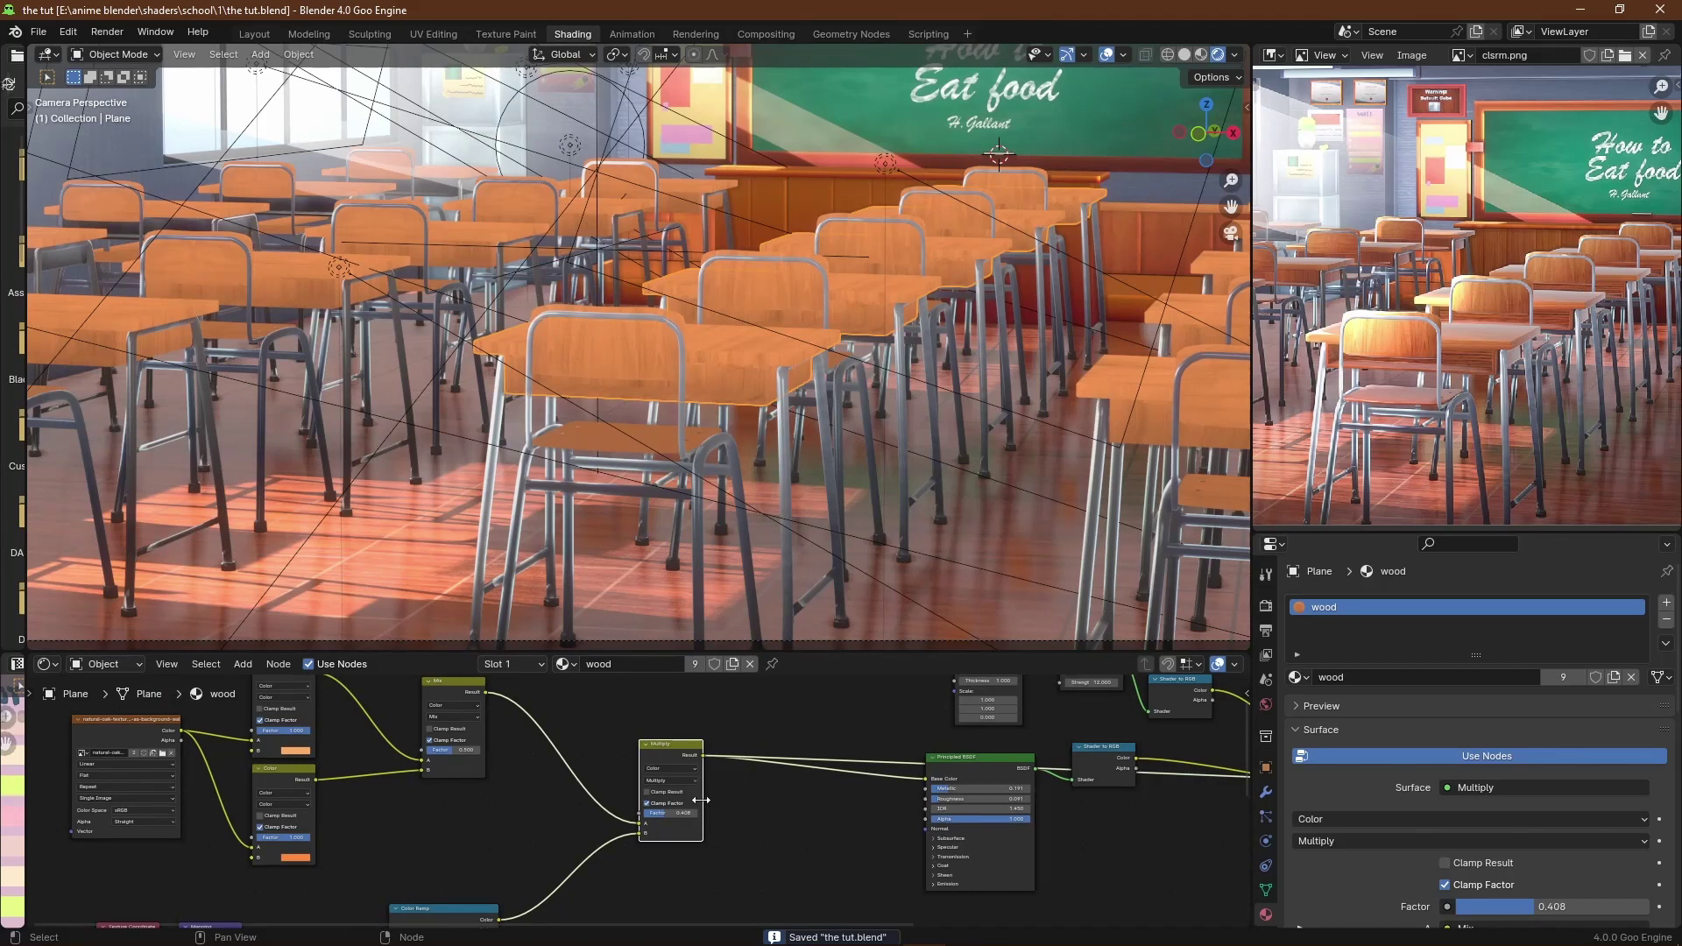
pyautogui.moveTo(681, 755); pyautogui.dragTo(627, 730)
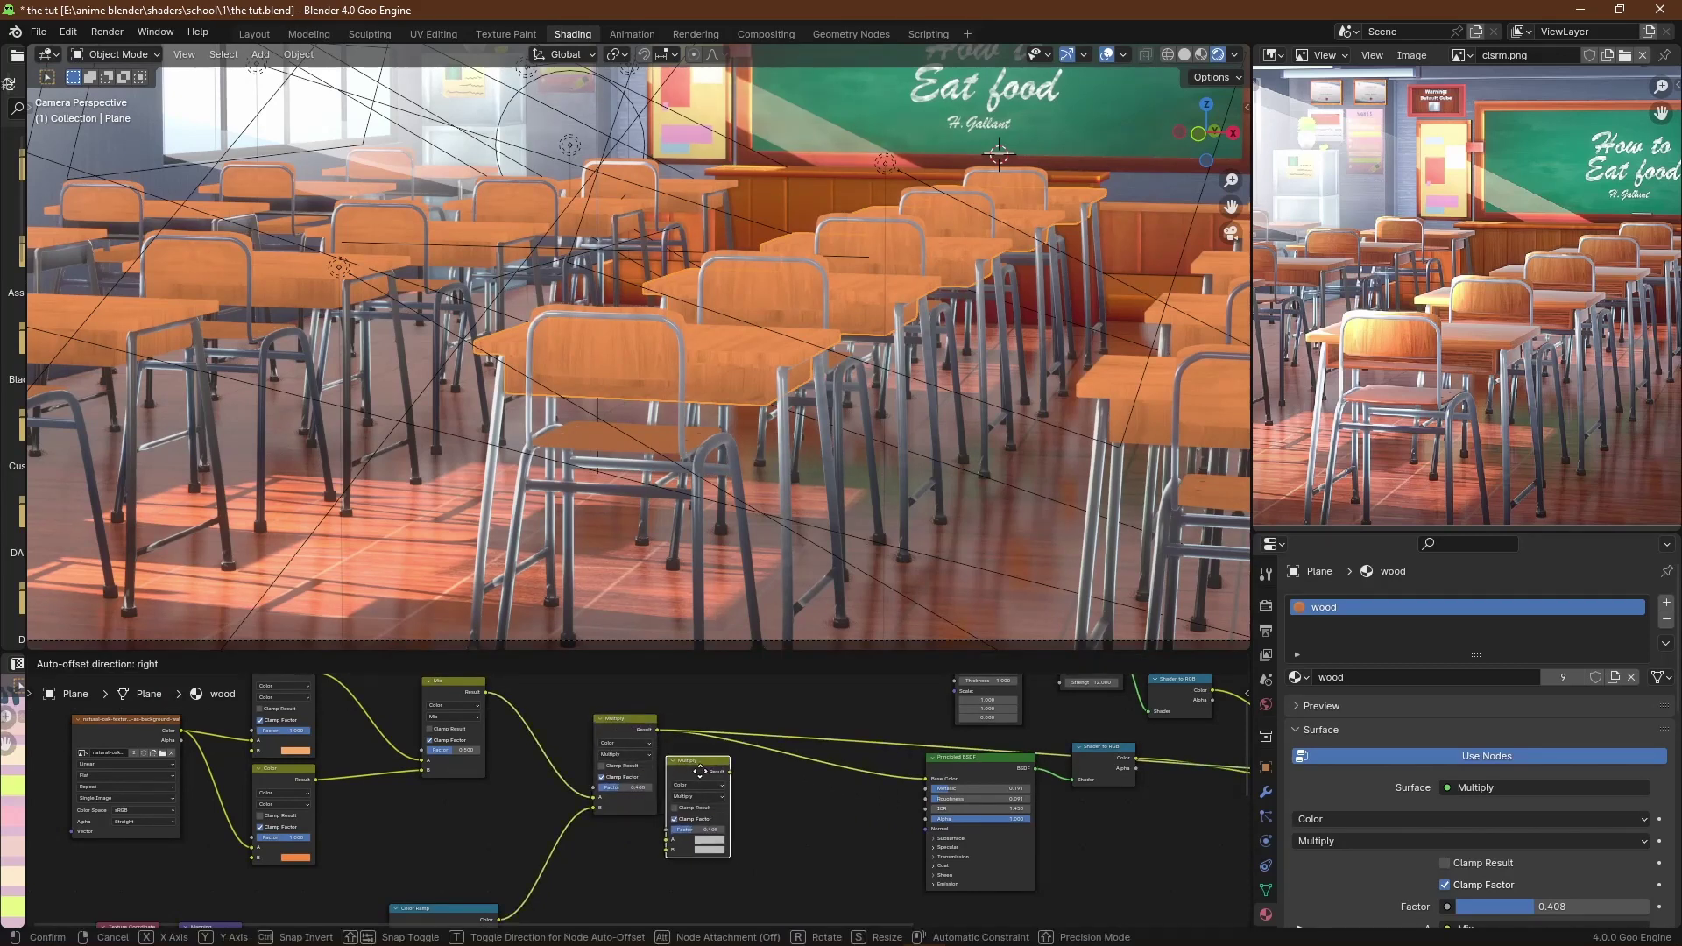
pyautogui.moveTo(700, 771); pyautogui.dragTo(704, 771)
pyautogui.moveTo(662, 844); pyautogui.dragTo(671, 838)
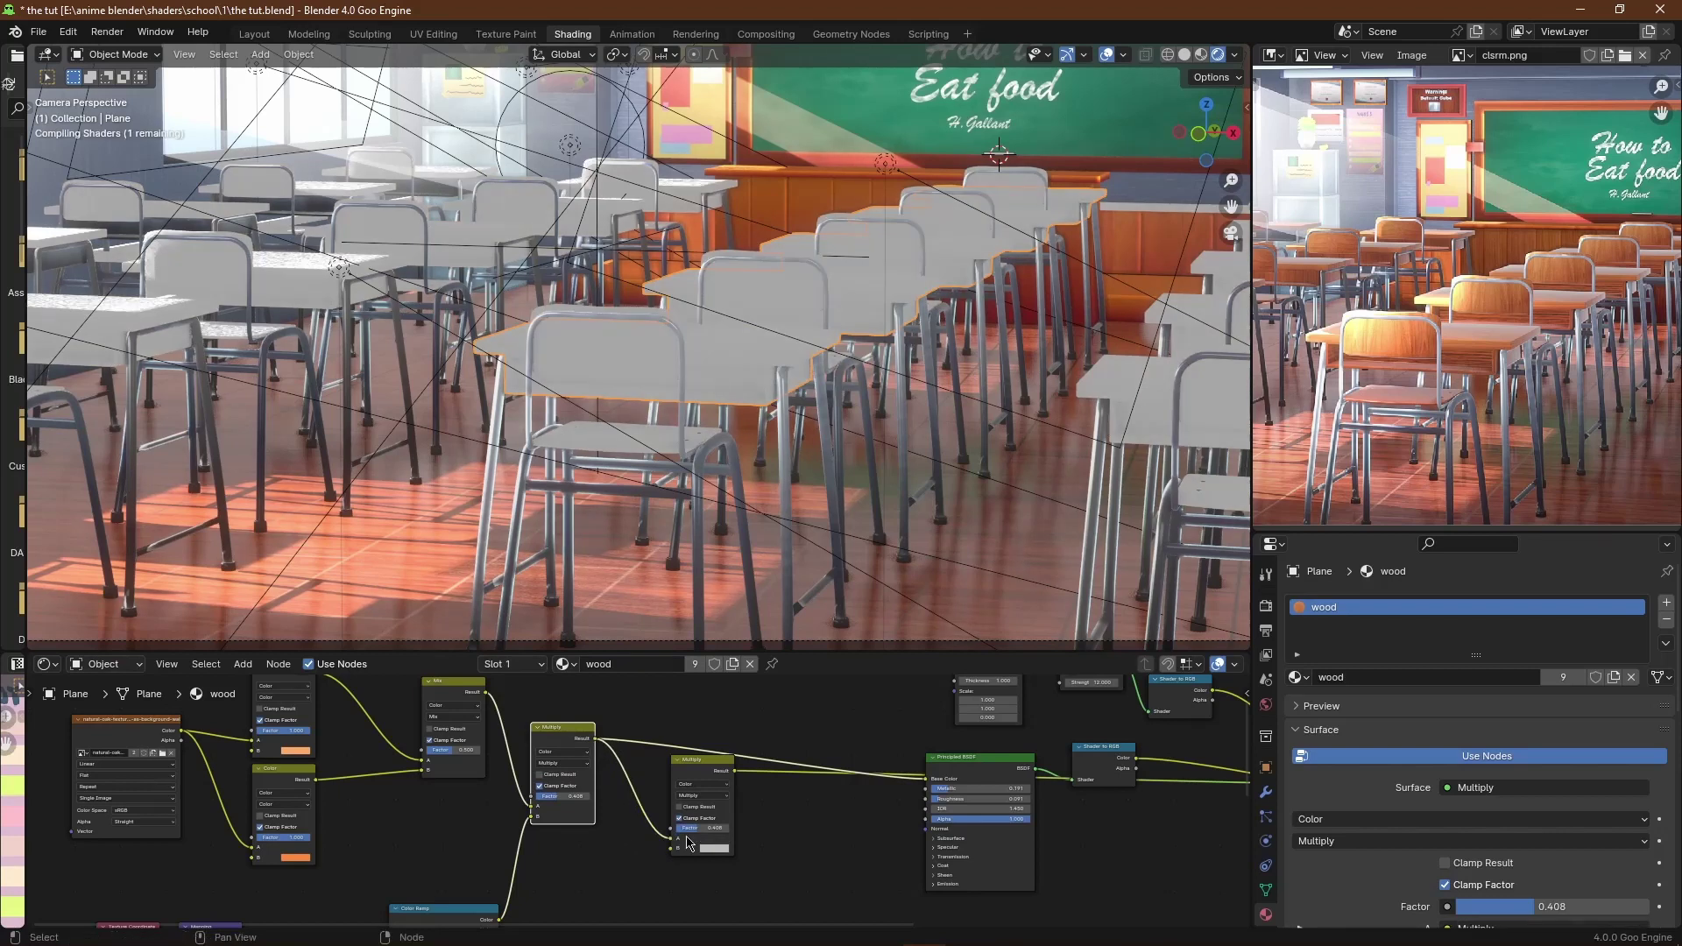
# Step: Duplicate the Texture Coordinate, Mapping, Gradient Texture and Color Ramp chain and place the copy below the original
pyautogui.moveTo(672, 839); pyautogui.dragTo(703, 713, button='middle')
pyautogui.scroll(3, 703, 712)
pyautogui.scroll(-3, 641, 770)
pyautogui.moveTo(639, 770); pyautogui.dragTo(666, 726, button='middle')
pyautogui.moveTo(599, 798); pyautogui.dragTo(184, 863)
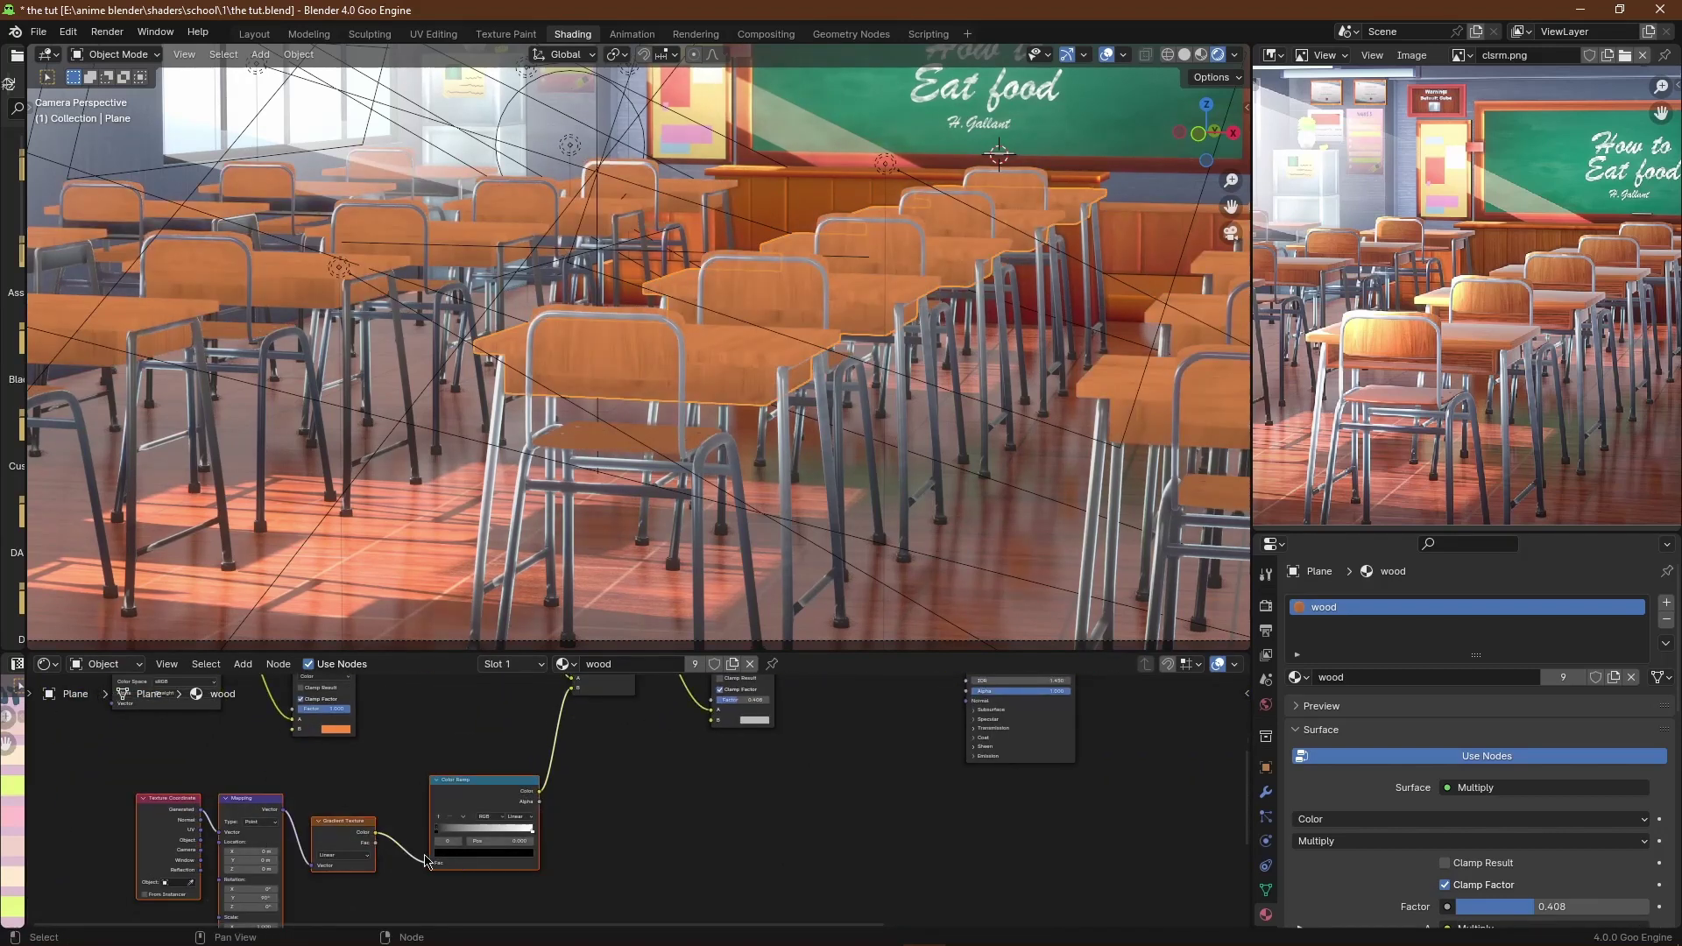
pyautogui.moveTo(460, 856); pyautogui.dragTo(422, 816)
pyautogui.scroll(-4, 399, 831)
pyautogui.moveTo(399, 831); pyautogui.dragTo(437, 783, button='middle')
pyautogui.hotkey('shift', 'd')
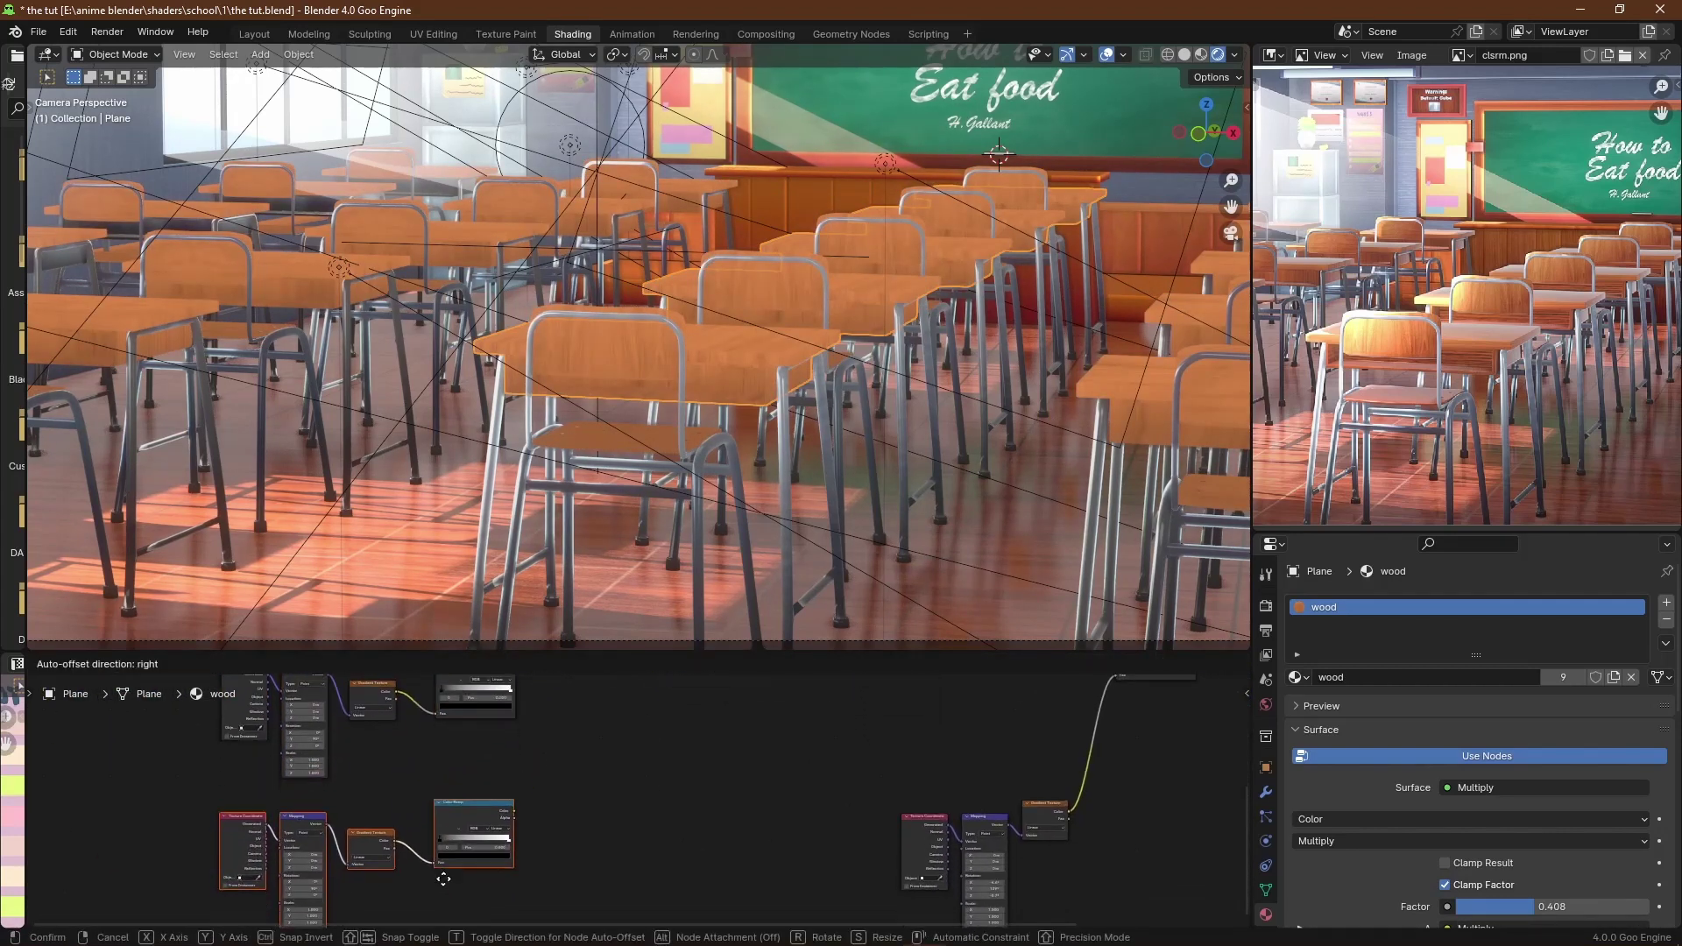
pyautogui.click(440, 852)
# Step: Connect the duplicated Color Ramp's Color to the second Multiply node's B input
pyautogui.click(557, 796)
pyautogui.scroll(-3, 559, 795)
pyautogui.moveTo(559, 795); pyautogui.dragTo(543, 897, button='middle')
pyautogui.moveTo(638, 782); pyautogui.dragTo(645, 778)
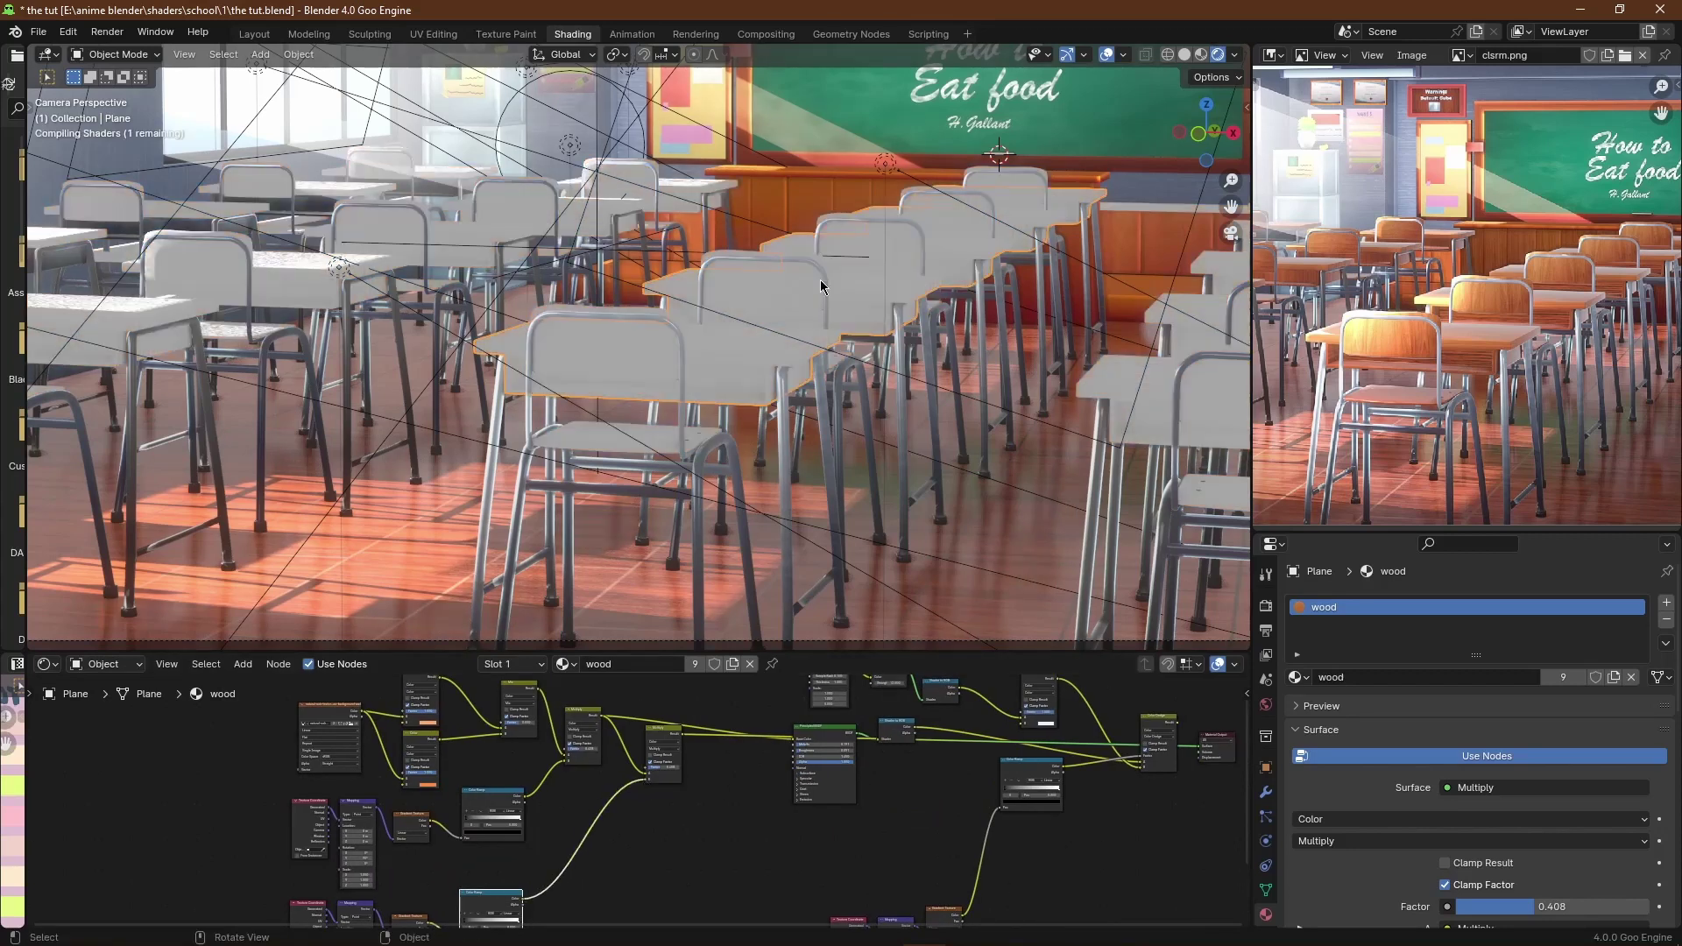
# Step: Change the second Multiply node's blend mode to Soft Light
pyautogui.scroll(-3, 421, 171)
pyautogui.scroll(3, 717, 569)
pyautogui.scroll(4, 696, 771)
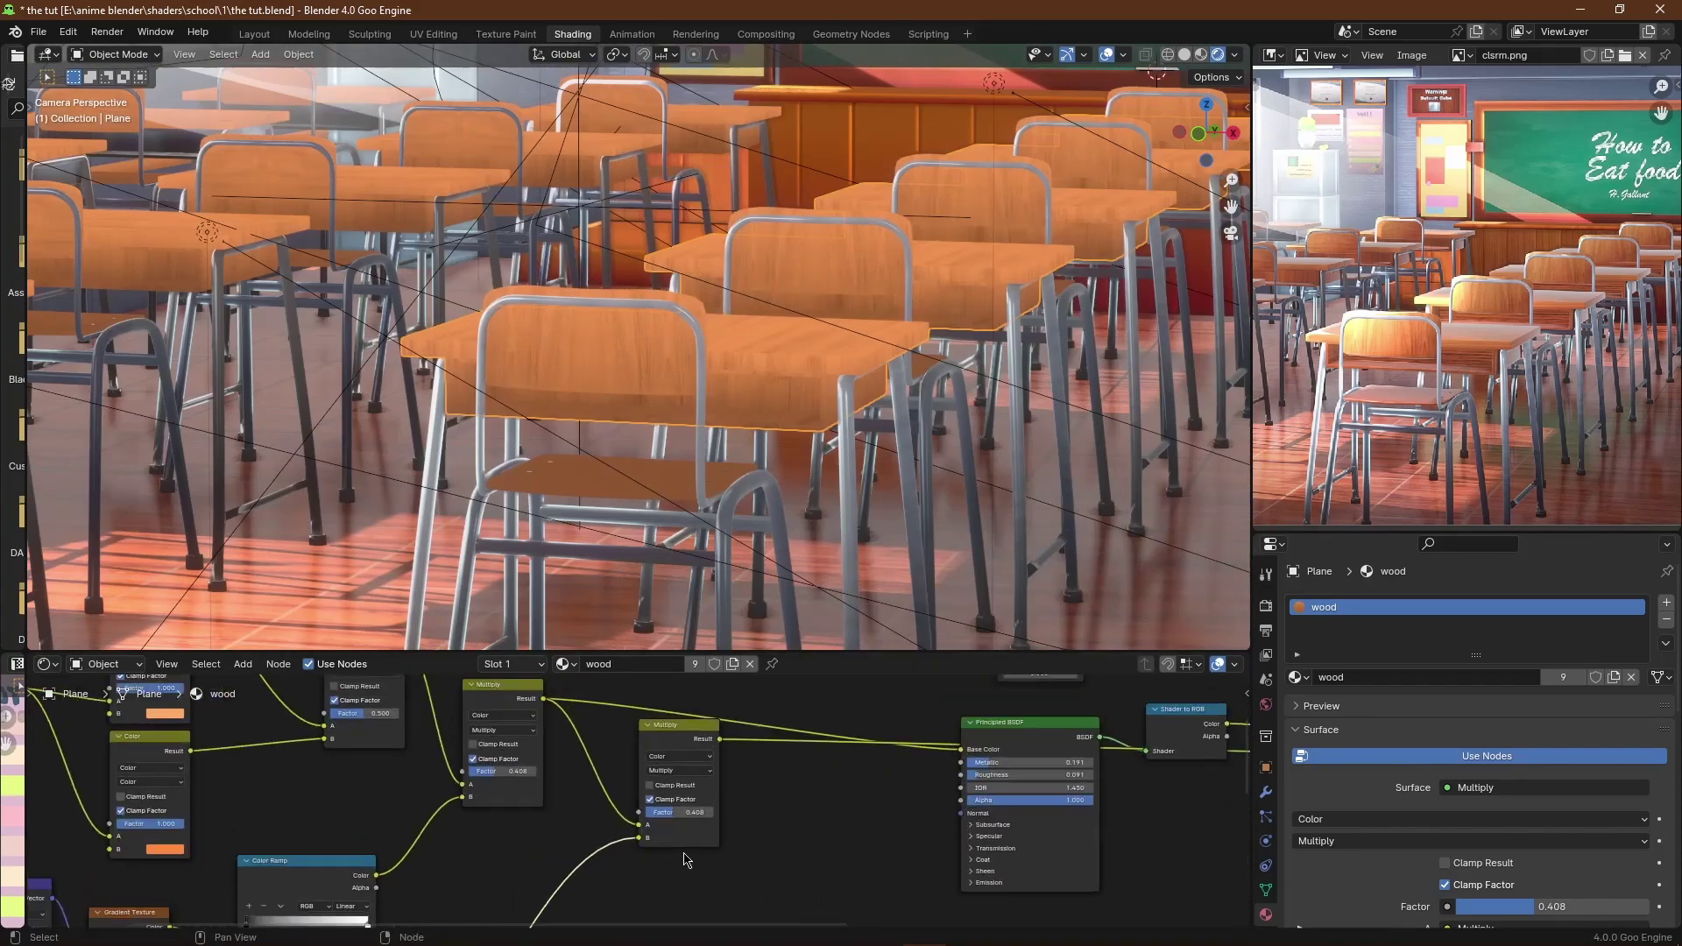
pyautogui.click(692, 759)
pyautogui.click(693, 570)
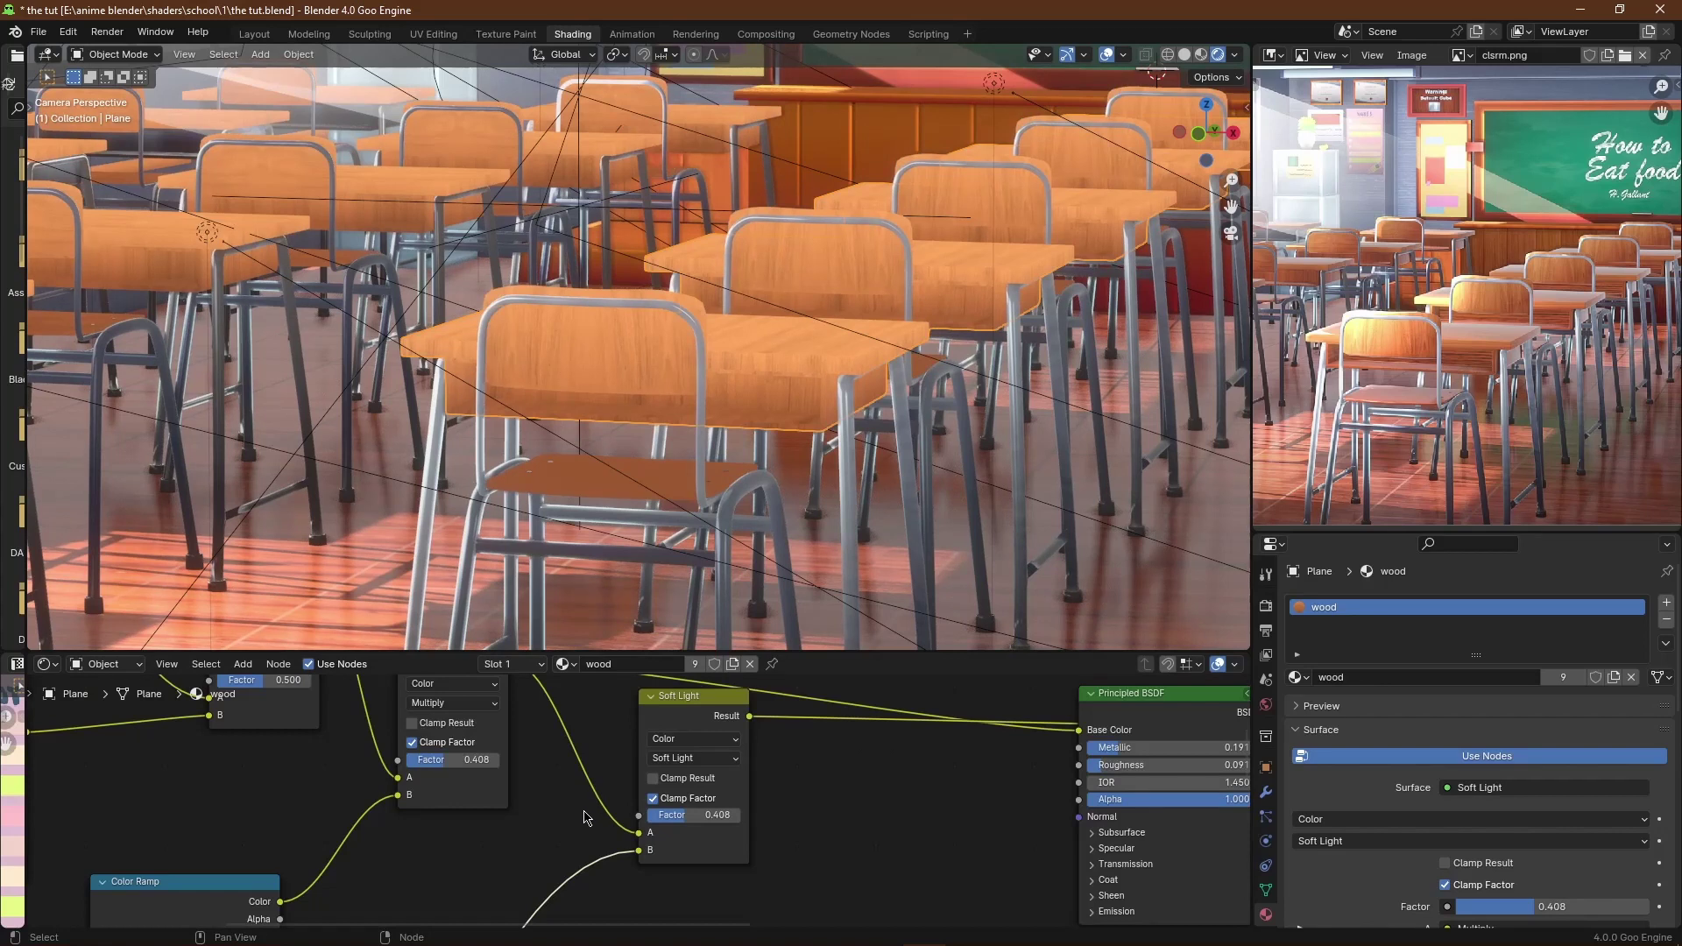
# Step: Increase the duplicated Mapping node's Y rotation beyond 90° while previewing its Color Ramp on the desks
pyautogui.moveTo(597, 824); pyautogui.dragTo(736, 698, button='middle')
pyautogui.moveTo(466, 838); pyautogui.dragTo(646, 839, button='middle')
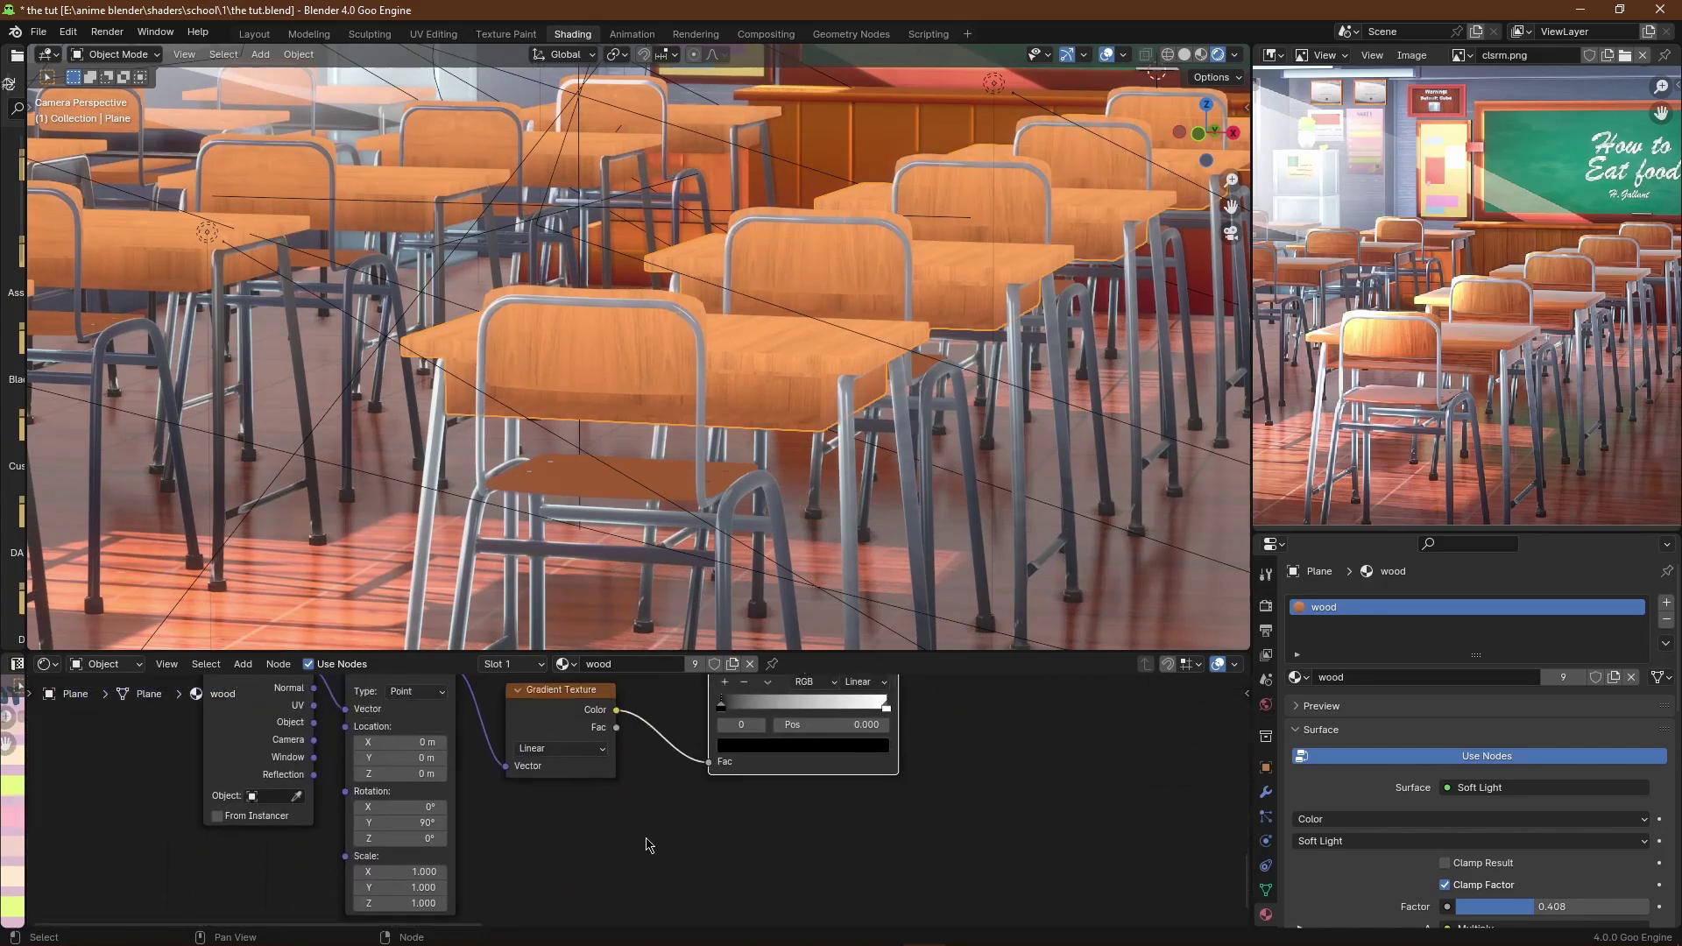
pyautogui.scroll(1, 603, 799)
pyautogui.moveTo(348, 830); pyautogui.dragTo(352, 830)
pyautogui.scroll(-9, 377, 824)
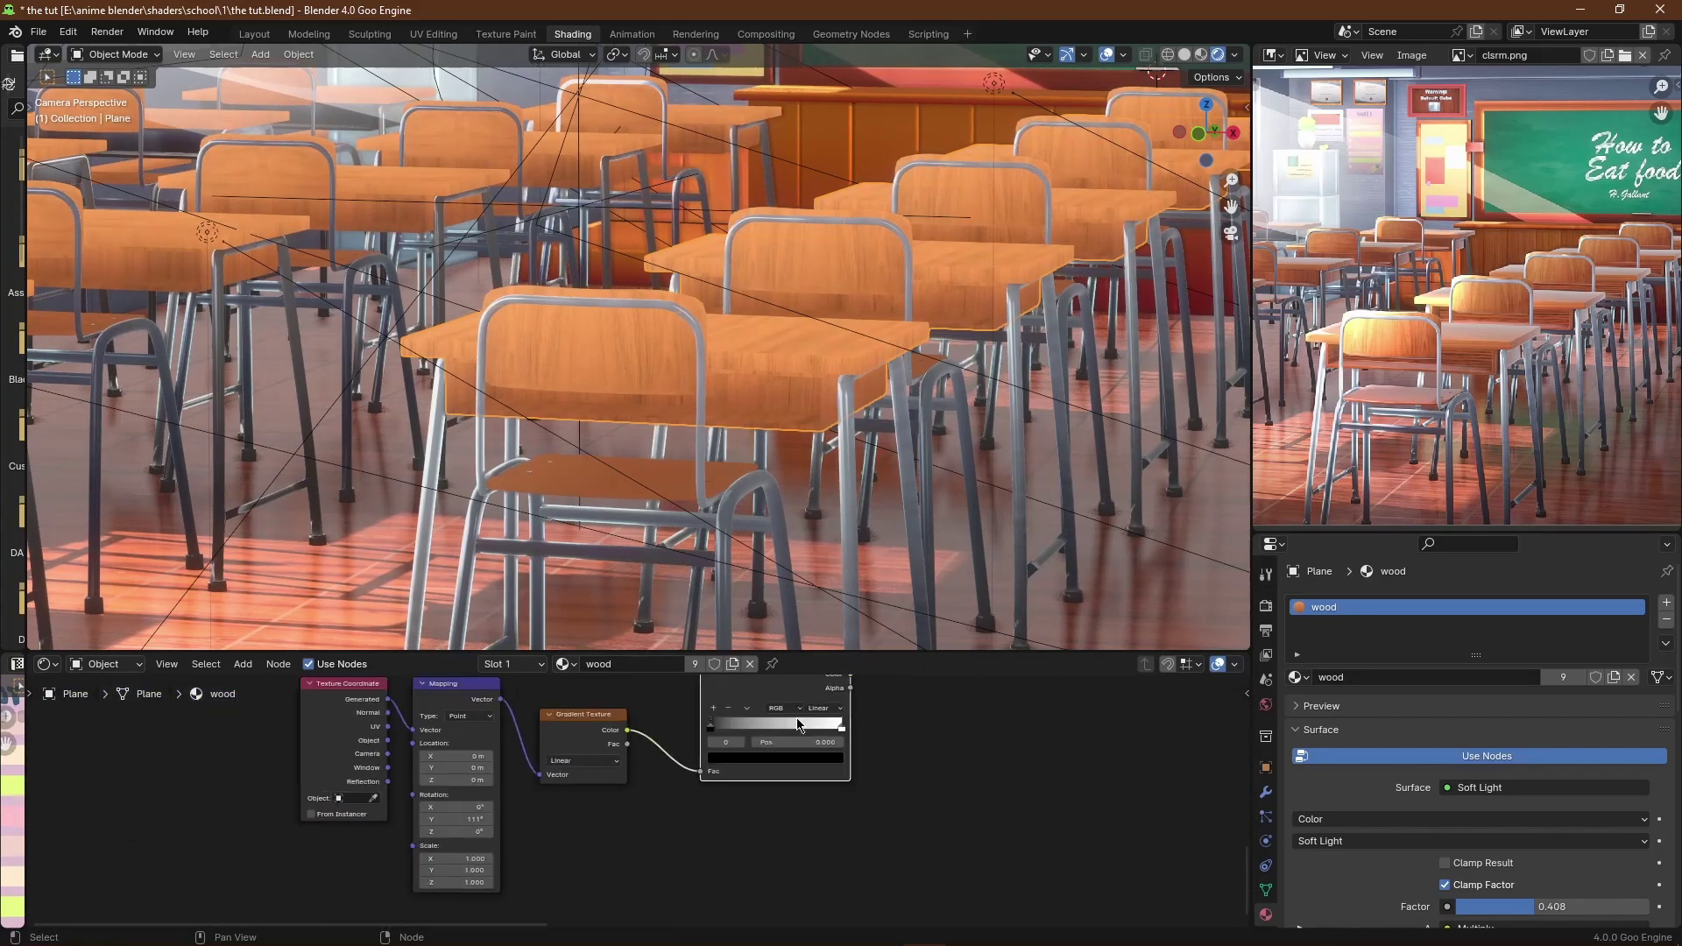
pyautogui.keyDown('ctrl'); pyautogui.keyDown('shift'); pyautogui.click(736, 721); pyautogui.keyUp('shift'); pyautogui.keyUp('ctrl')
pyautogui.moveTo(651, 782); pyautogui.dragTo(702, 755, button='middle')
pyautogui.scroll(10, 702, 754)
pyautogui.moveTo(481, 744); pyautogui.dragTo(500, 745)
pyautogui.scroll(-4, 717, 290)
pyautogui.scroll(-11, 964, 780)
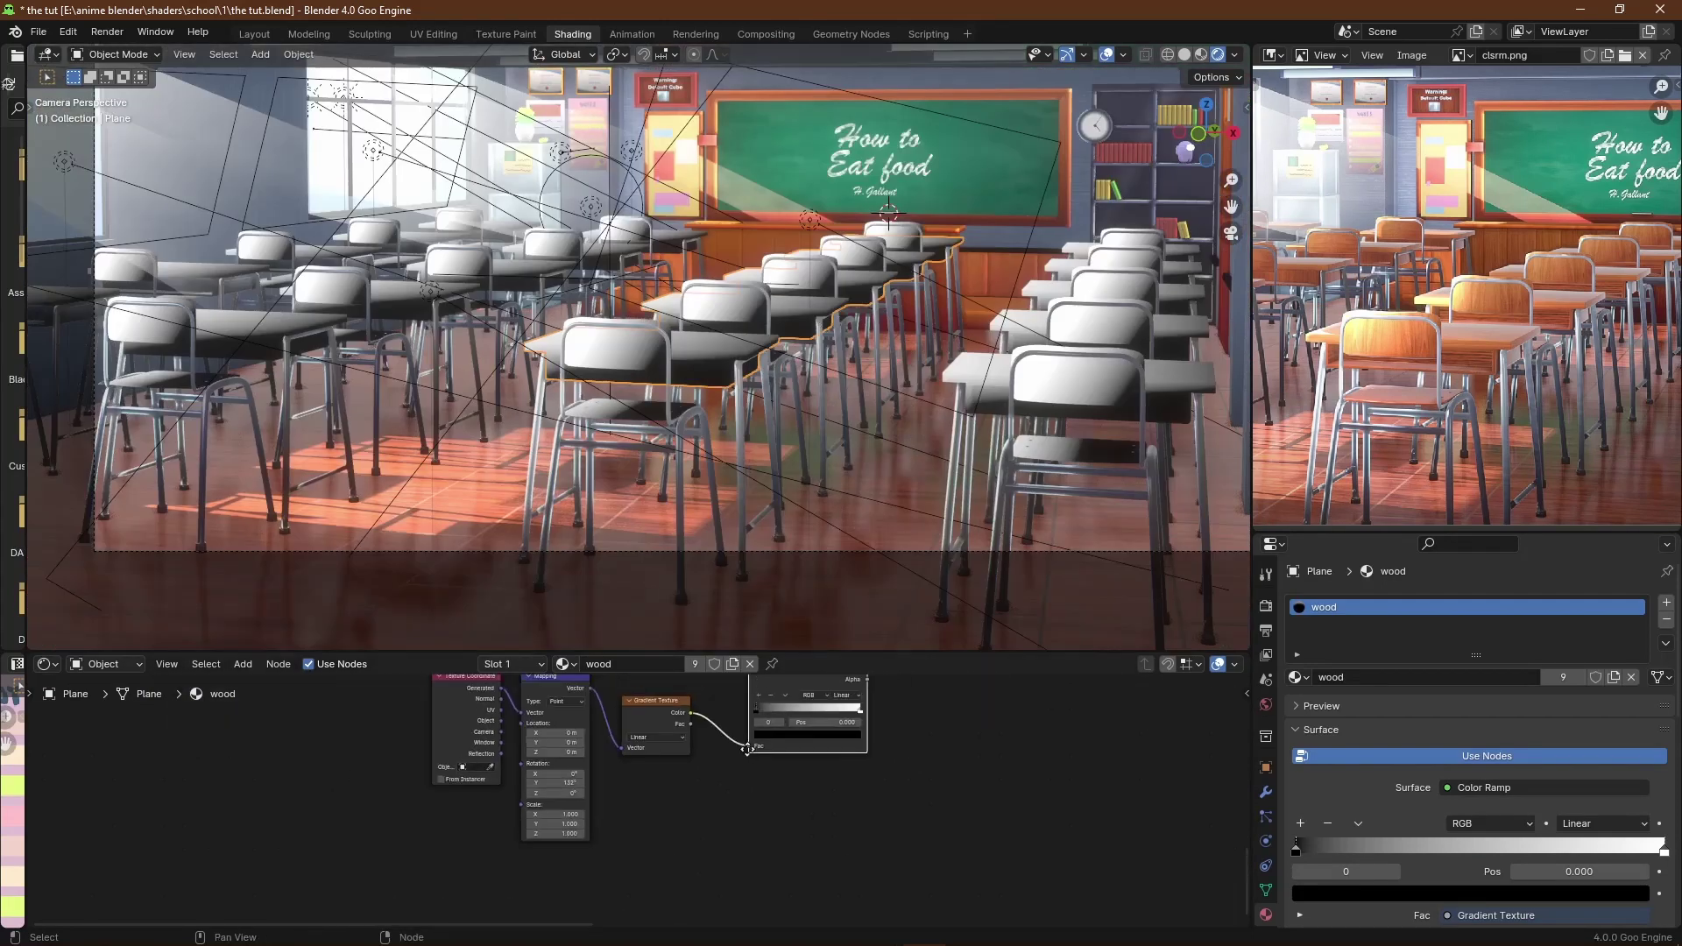
# Step: Preview the Soft Light node's result and raise its factor to 0.758
pyautogui.moveTo(988, 784); pyautogui.dragTo(619, 933, button='middle')
pyautogui.keyDown('ctrl'); pyautogui.keyDown('shift'); pyautogui.click(728, 756); pyautogui.keyUp('shift'); pyautogui.keyUp('ctrl')
pyautogui.scroll(4, 726, 749)
pyautogui.scroll(4, 720, 486)
pyautogui.scroll(1, 719, 486)
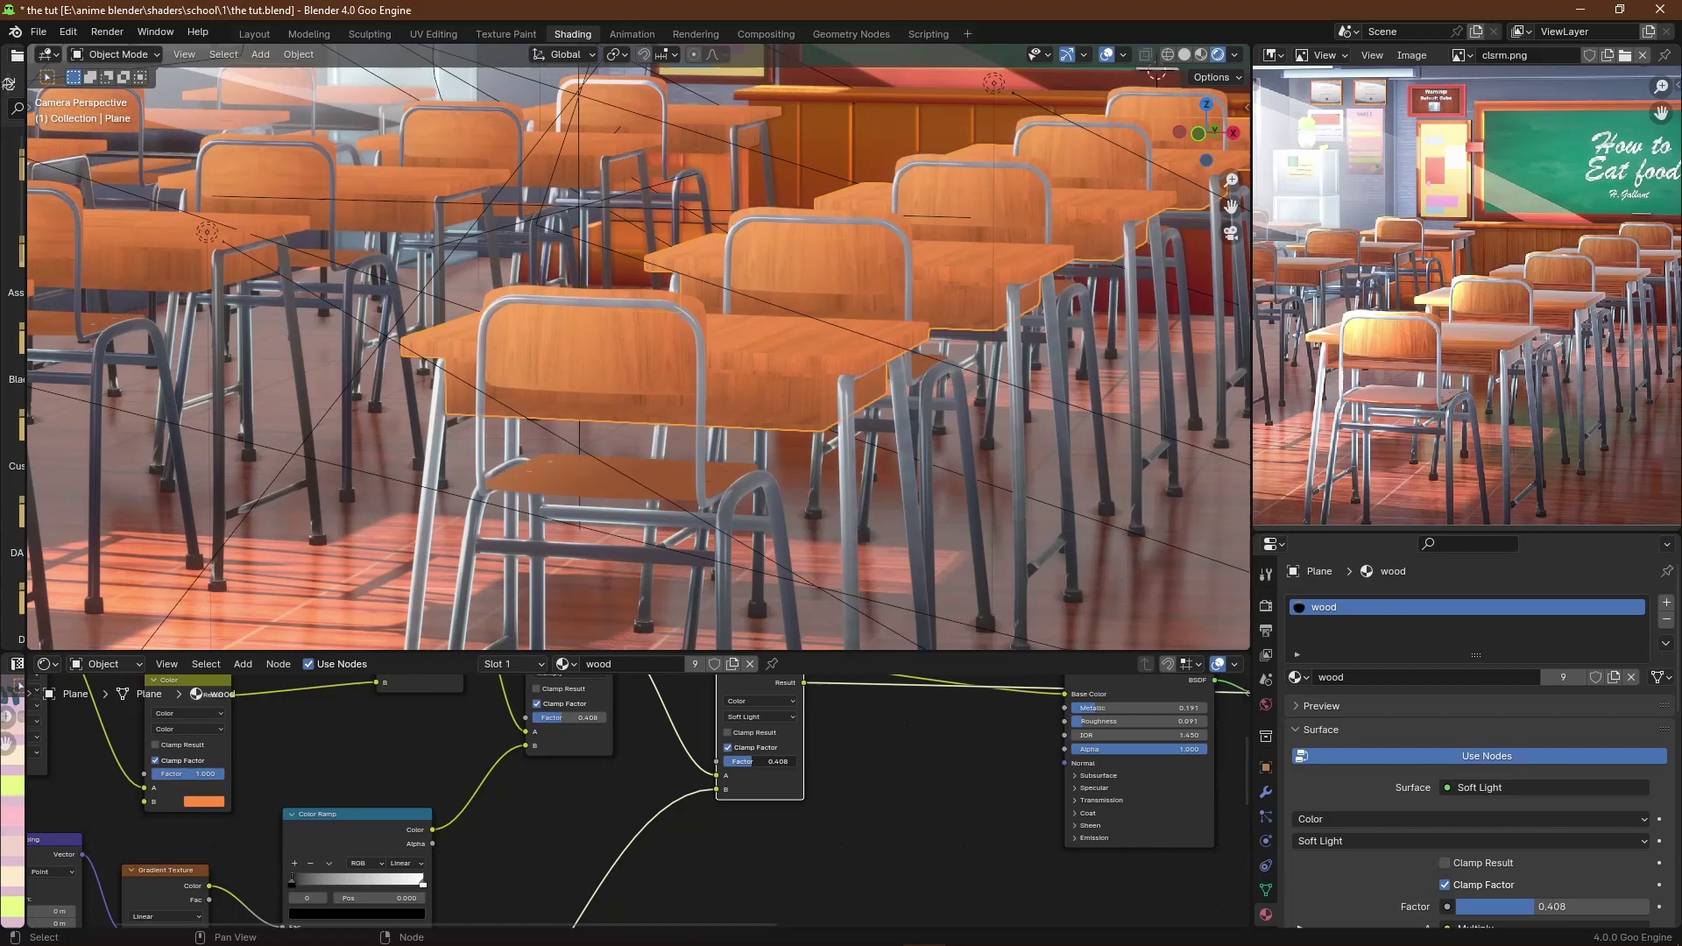
pyautogui.moveTo(764, 762); pyautogui.dragTo(789, 762)
pyautogui.moveTo(802, 731); pyautogui.dragTo(716, 808, button='middle')
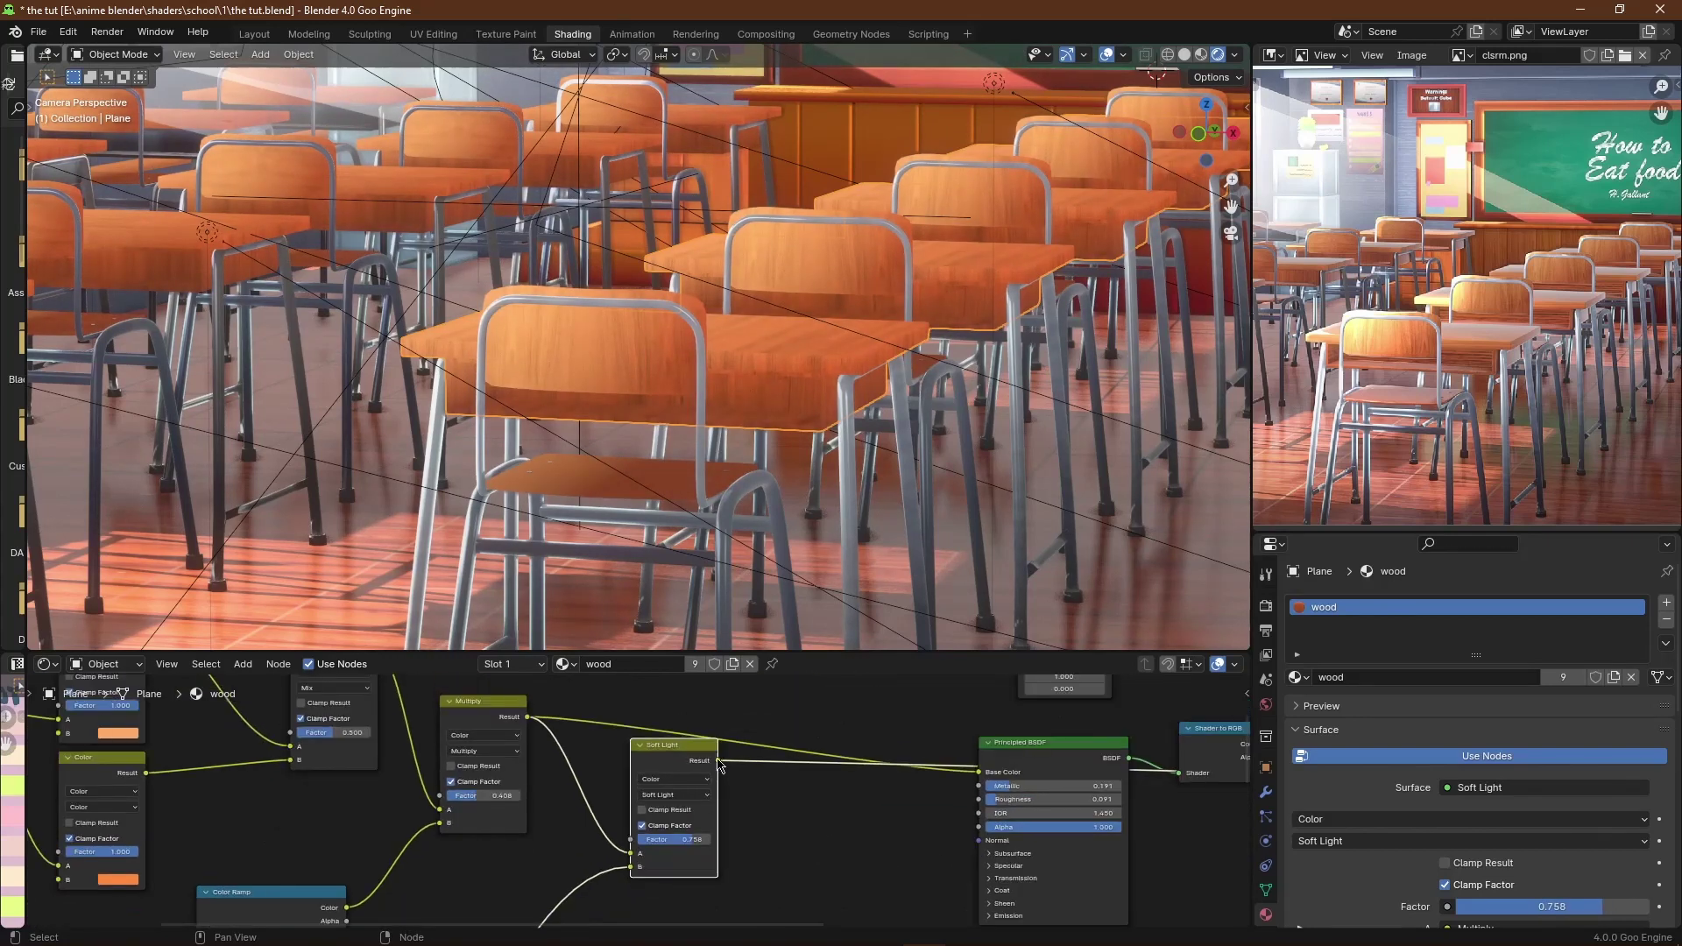
# Step: Preview the Principled BSDF with viewport overlays hidden, comparing the desks with and without the Soft Light base color
pyautogui.scroll(-2, 726, 837)
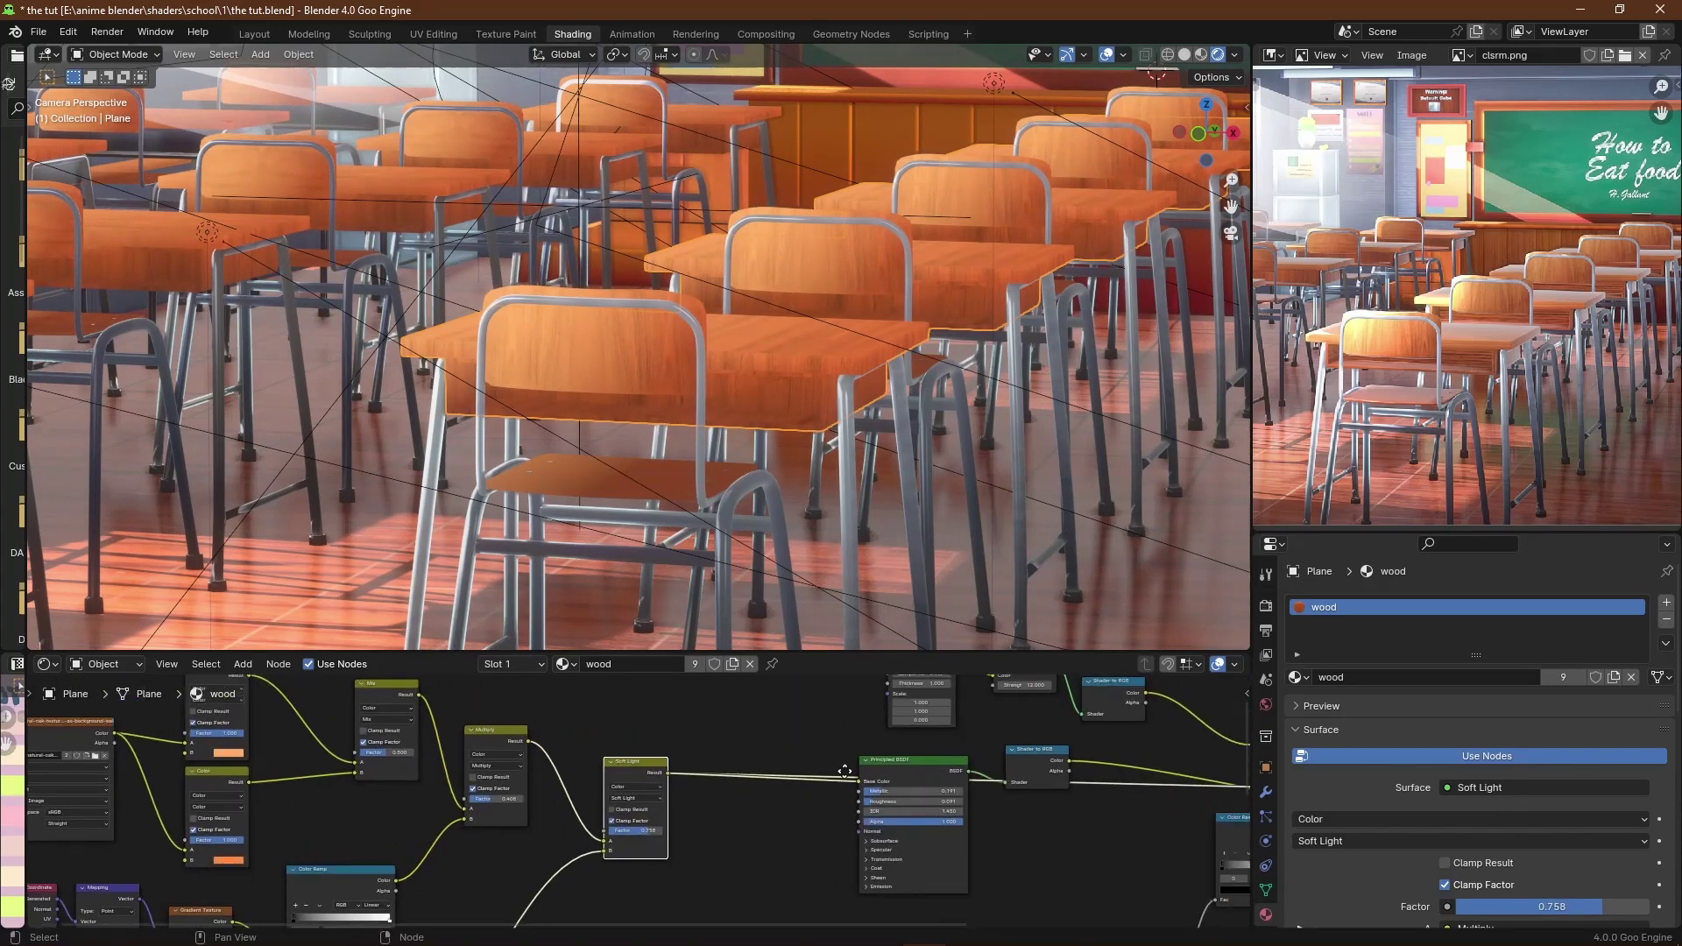
pyautogui.keyDown('ctrl'); pyautogui.keyDown('shift'); pyautogui.click(706, 788); pyautogui.keyUp('shift'); pyautogui.keyUp('ctrl')
pyautogui.scroll(-4, 1032, 254)
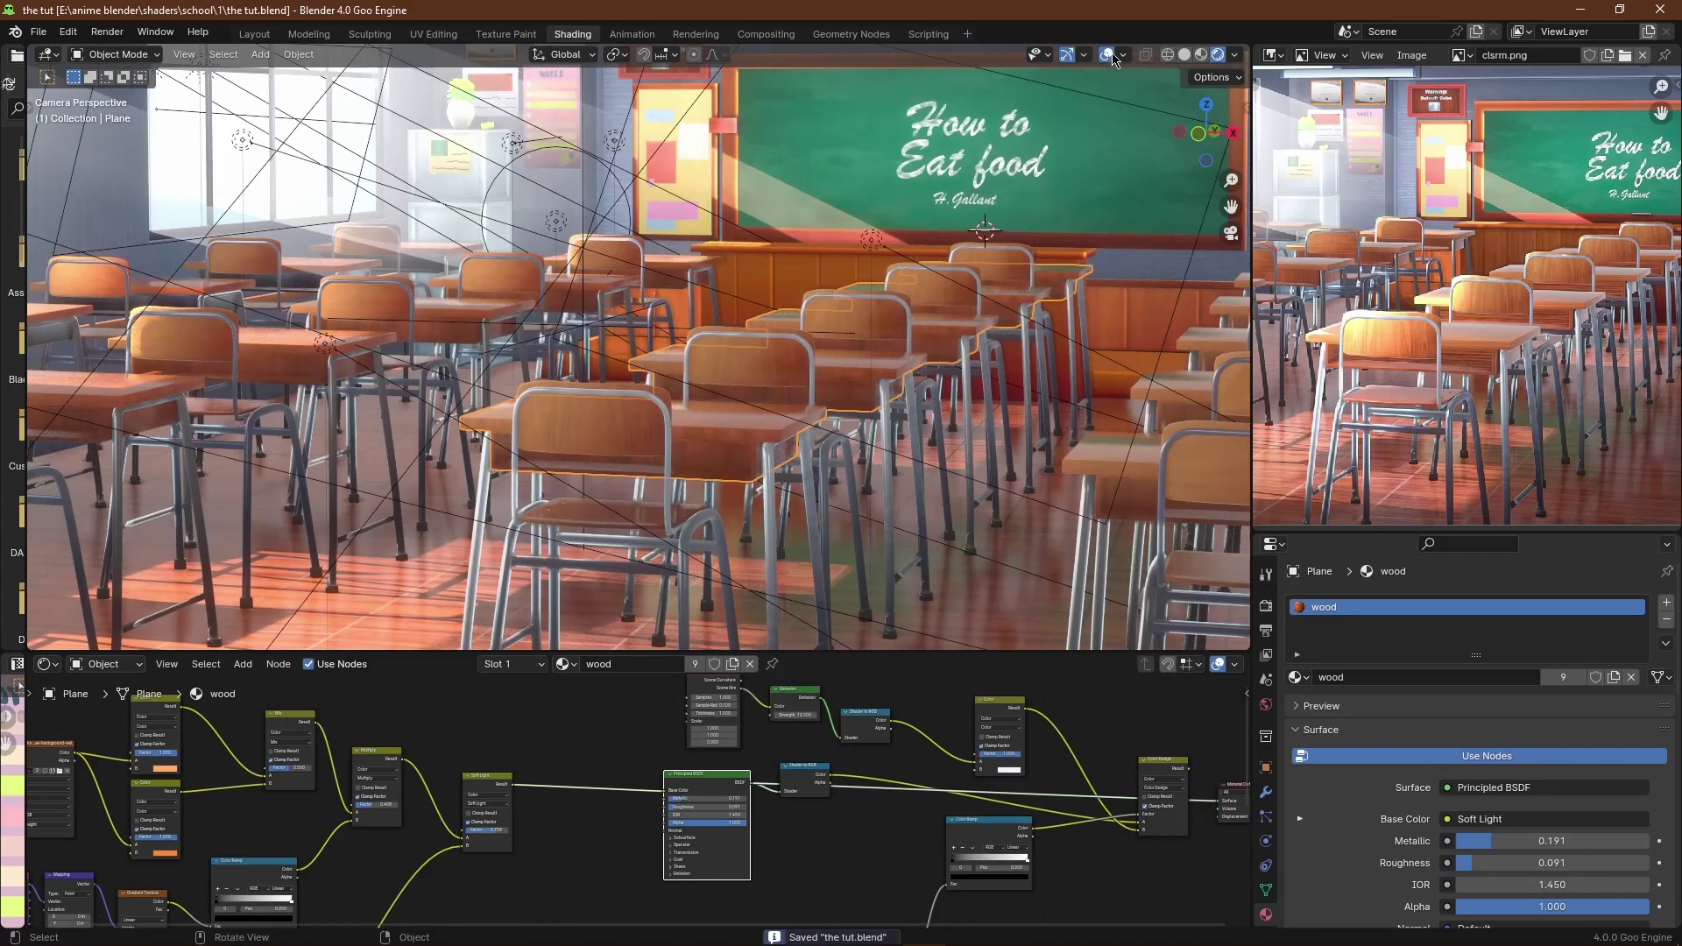
pyautogui.click(1108, 56)
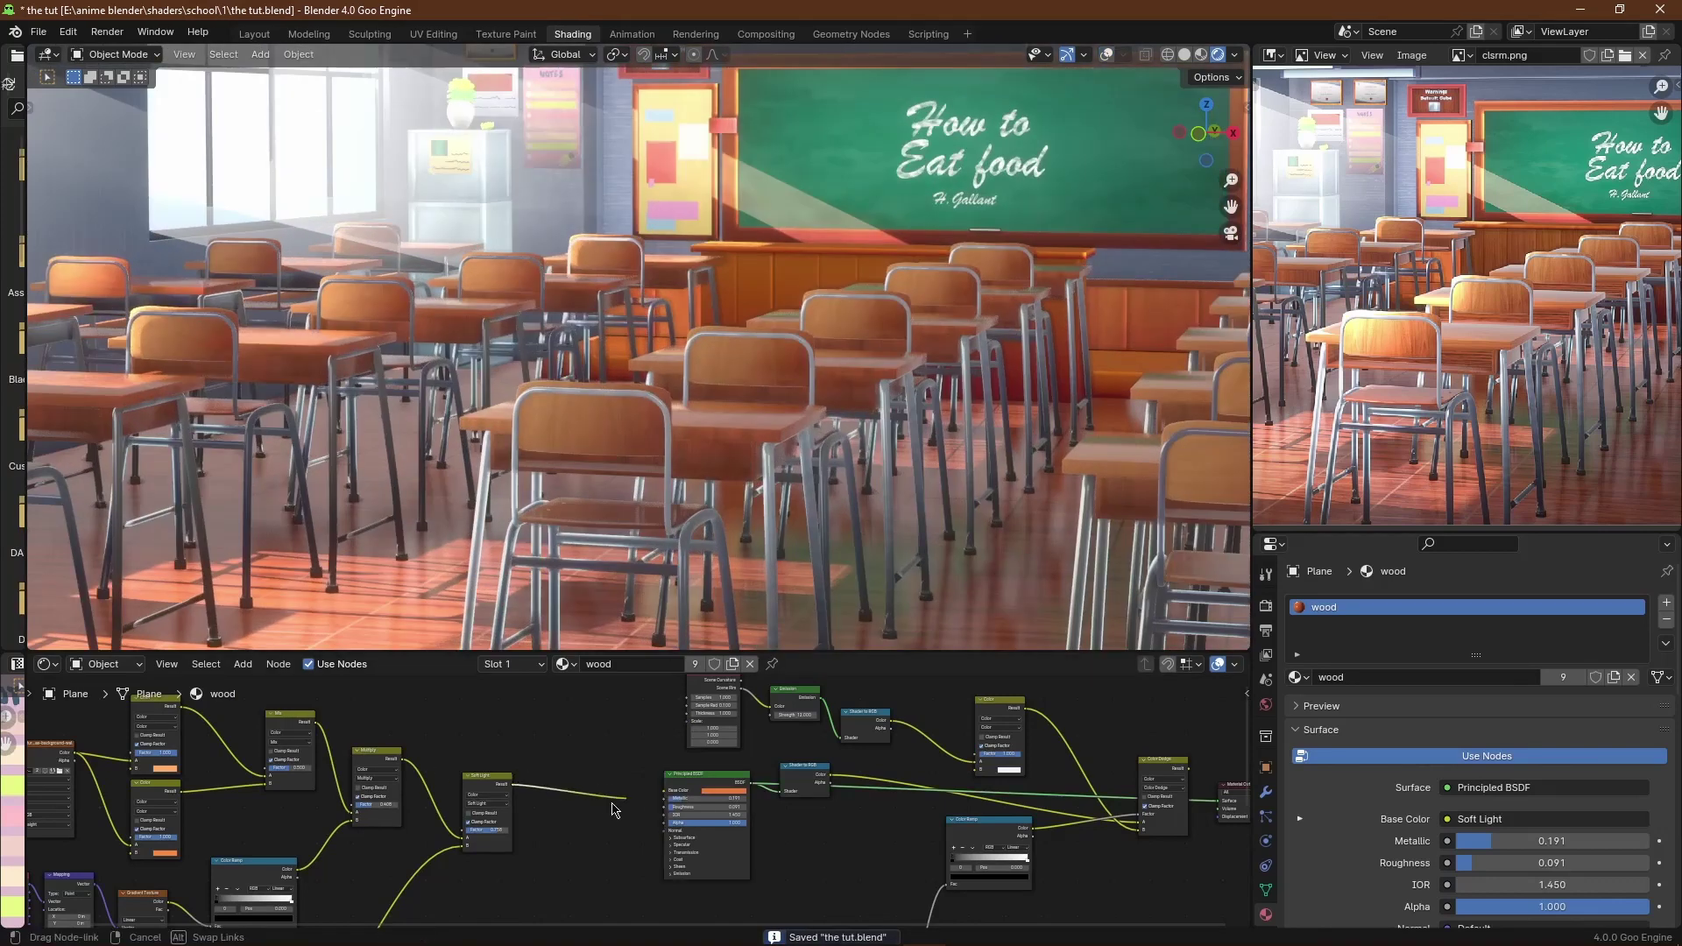
pyautogui.moveTo(612, 806); pyautogui.dragTo(585, 808)
pyautogui.hotkey('ctrl', 'z')
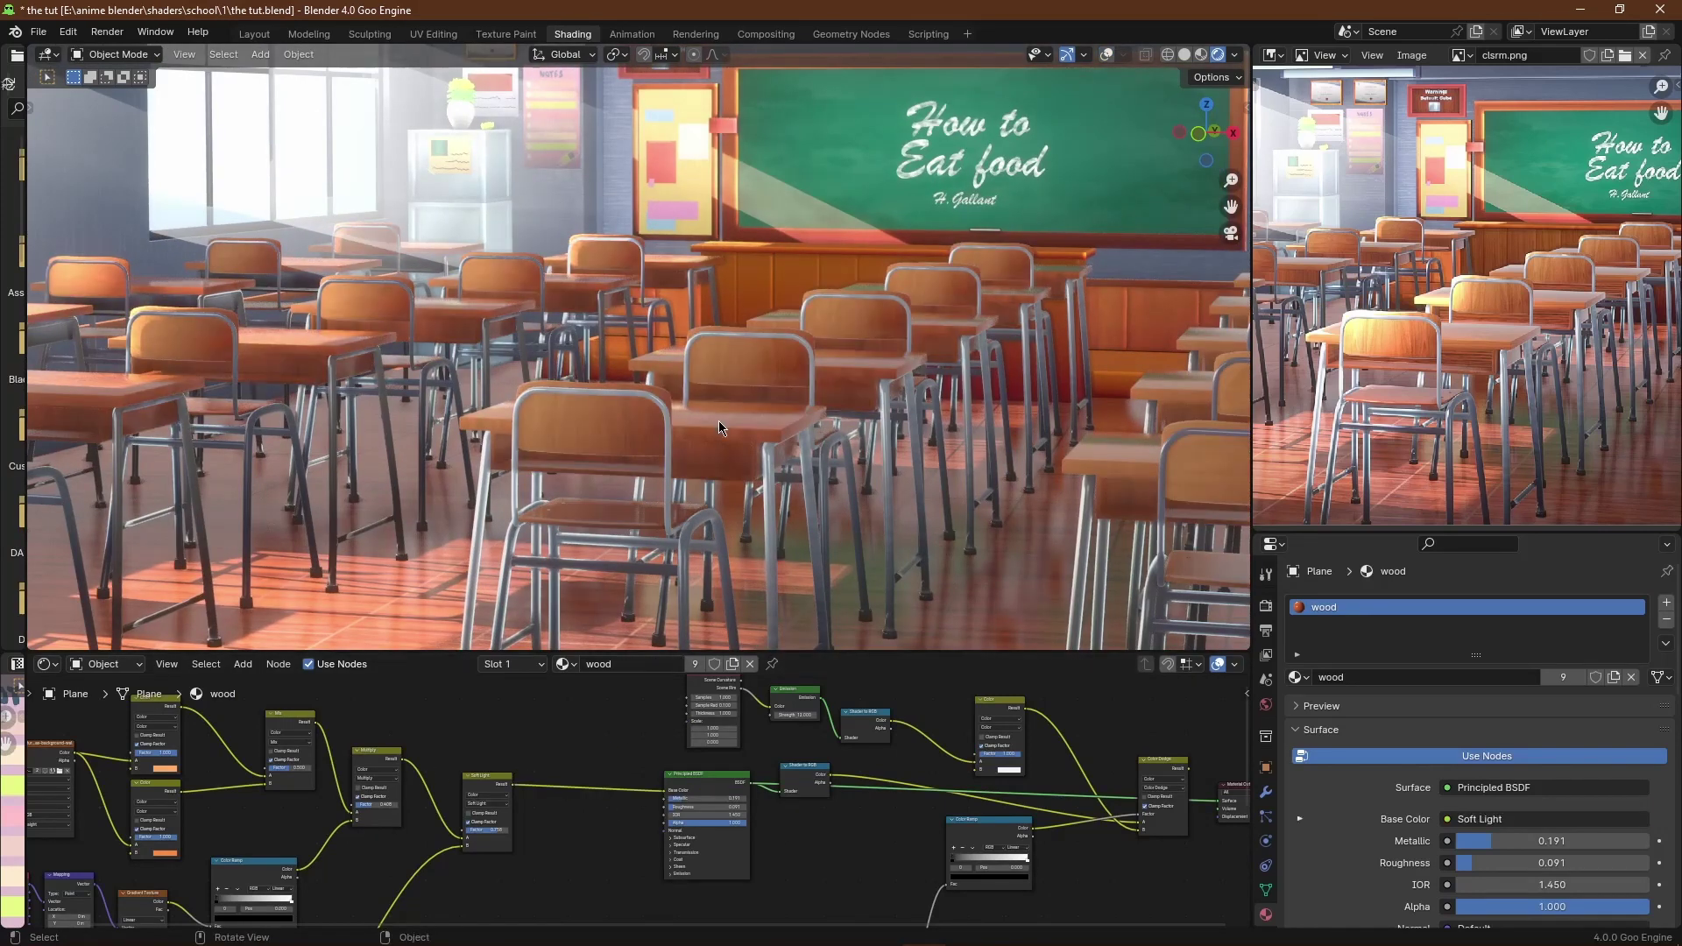
# Step: Set the Soft Light factor to 0.506 and the Principled BSDF's roughness to 0.423, and save the file
pyautogui.scroll(3, 637, 803)
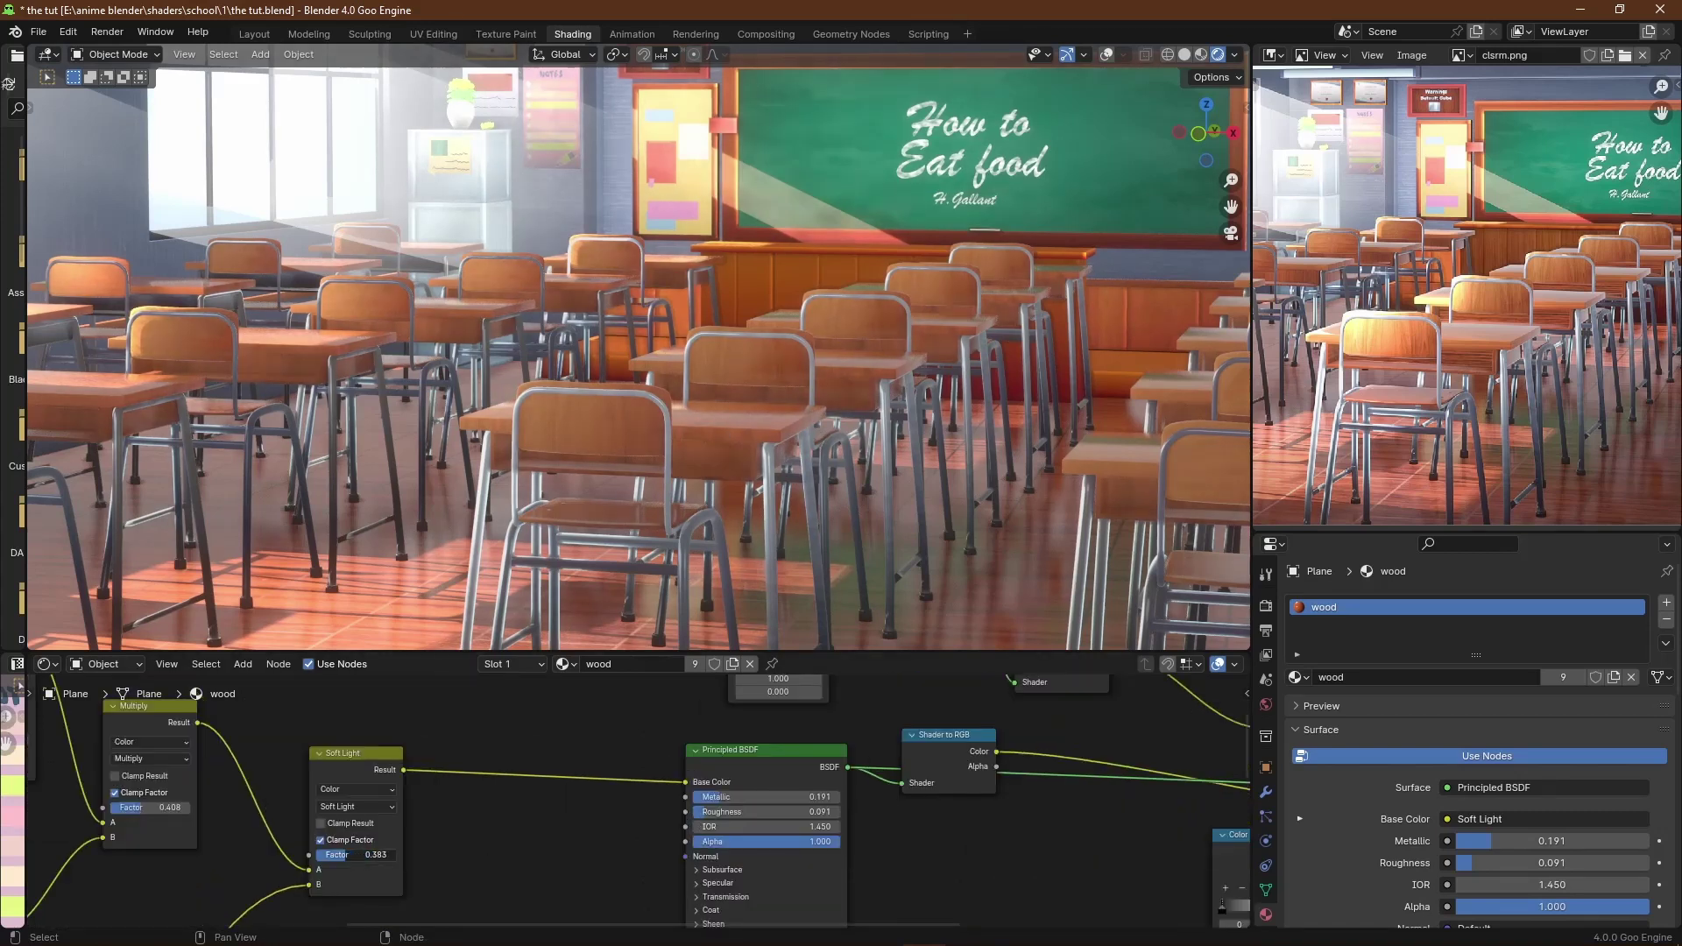
pyautogui.moveTo(170, 814); pyautogui.dragTo(184, 813)
pyautogui.scroll(-1, 492, 786)
pyautogui.moveTo(666, 800); pyautogui.dragTo(705, 801)
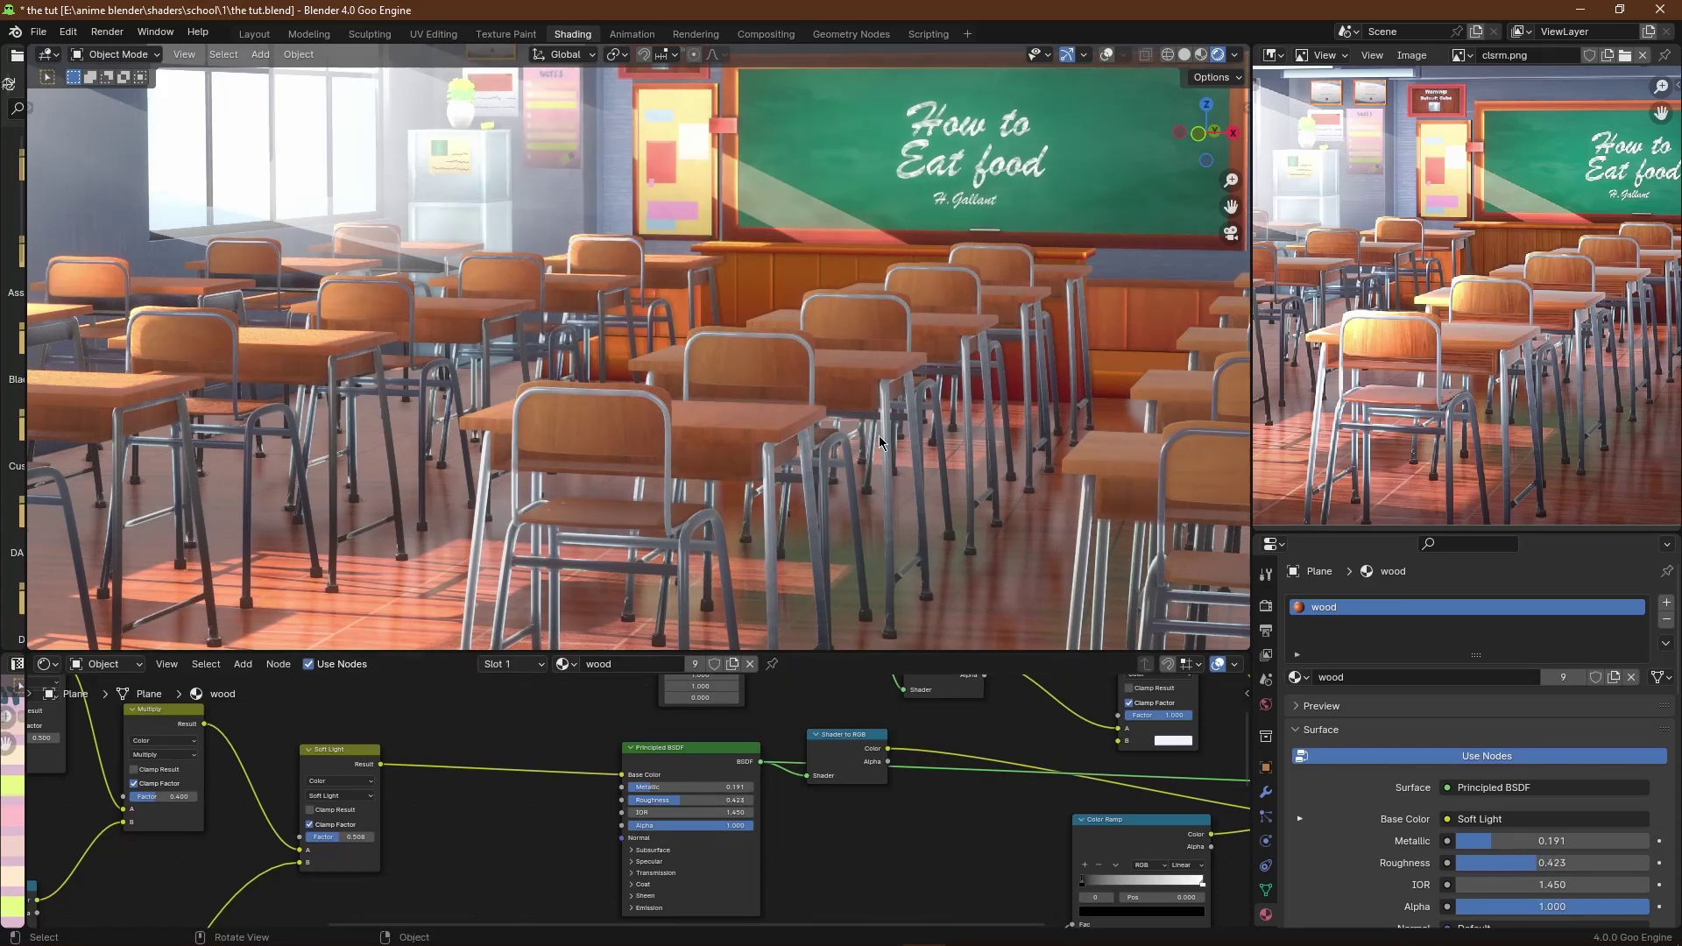
pyautogui.scroll(-2, 880, 435)
pyautogui.hotkey('ctrl', 's')
# Step: Compare the whole classroom view with the reference image and show the viewport overlays again
pyautogui.keyDown('shift'); pyautogui.moveTo(727, 294); pyautogui.dragTo(684, 307, button='middle'); pyautogui.keyUp('shift')
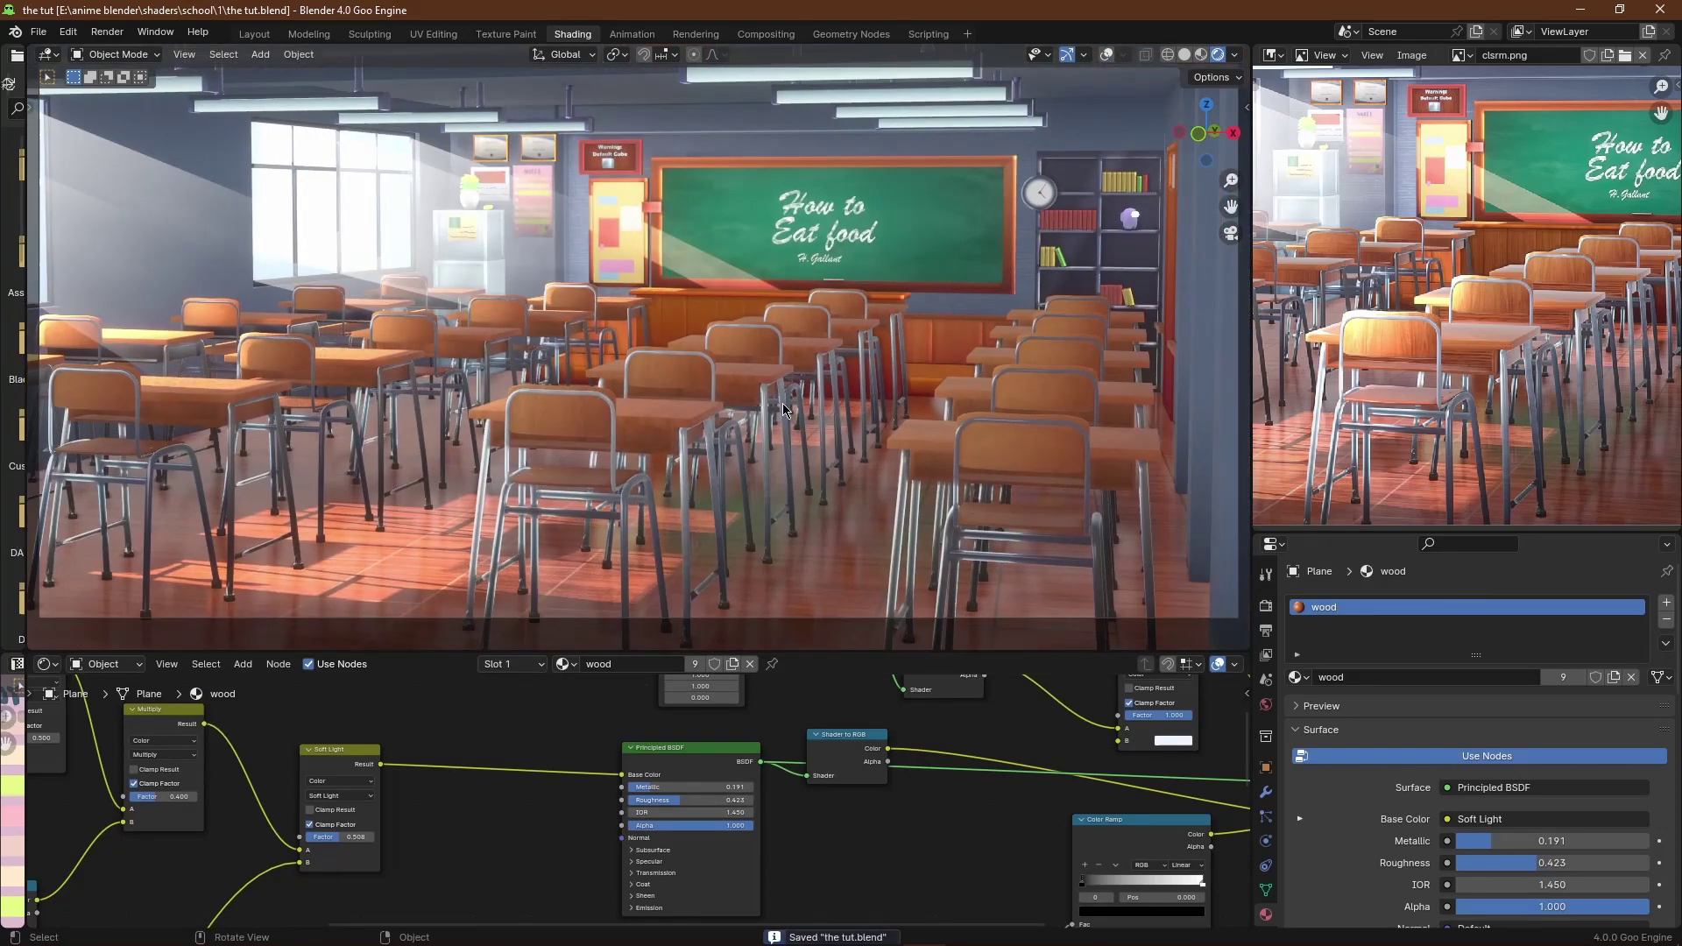
pyautogui.scroll(-1, 1412, 333)
pyautogui.scroll(2, 1408, 338)
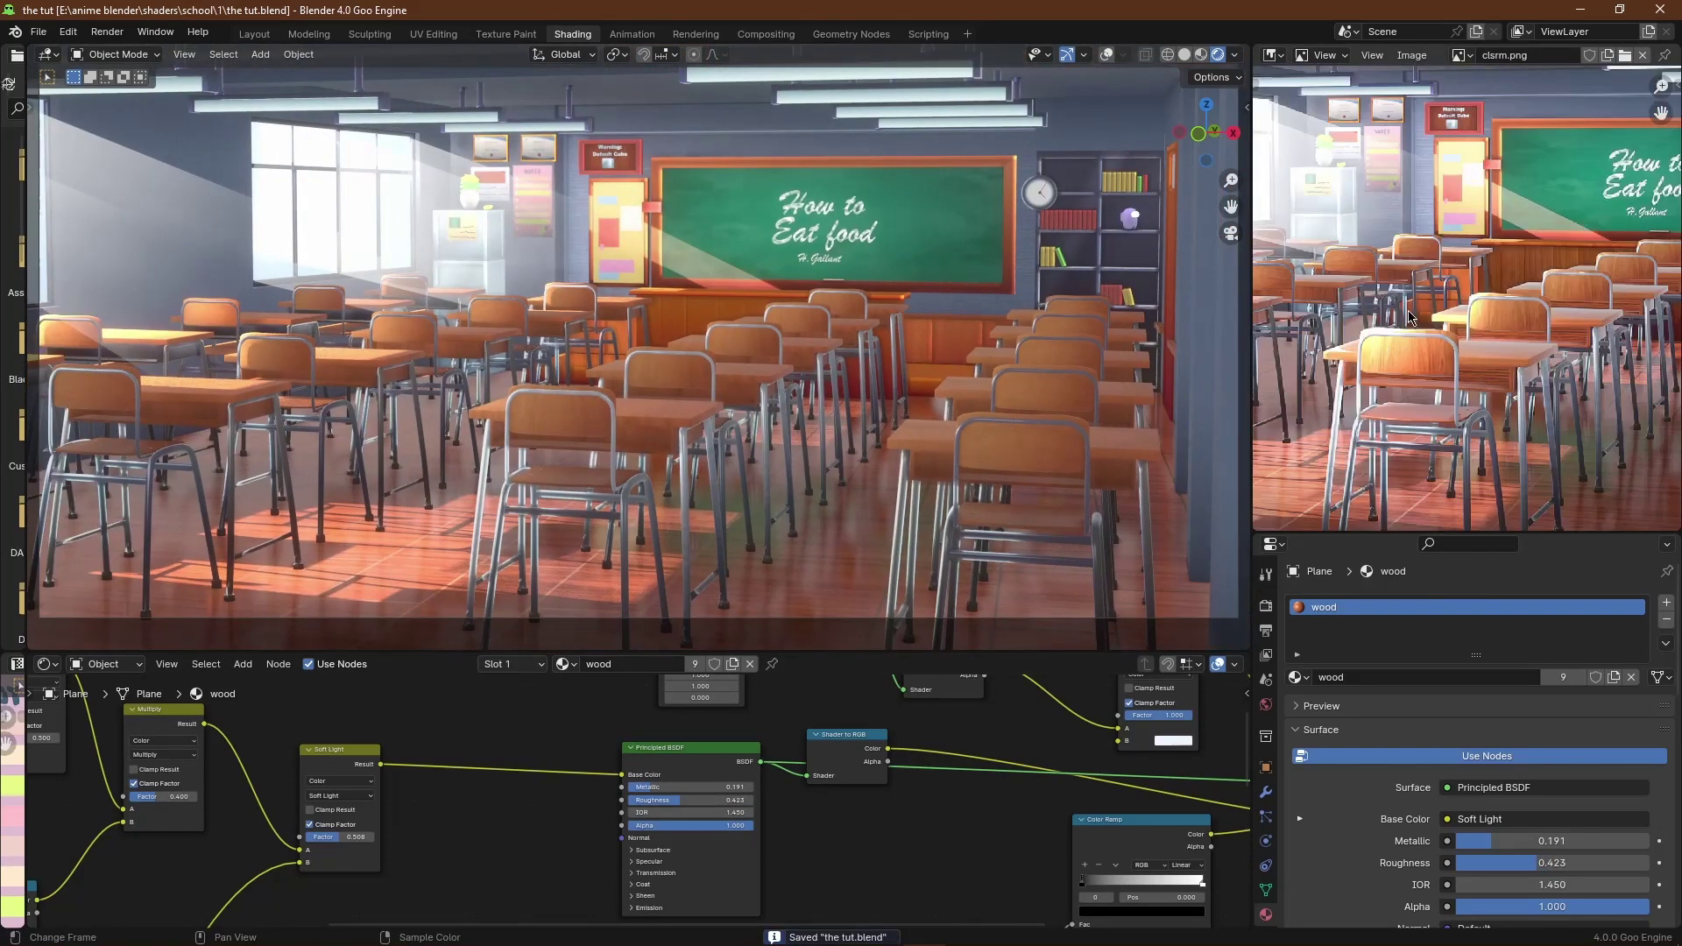
pyautogui.scroll(-1, 1520, 291)
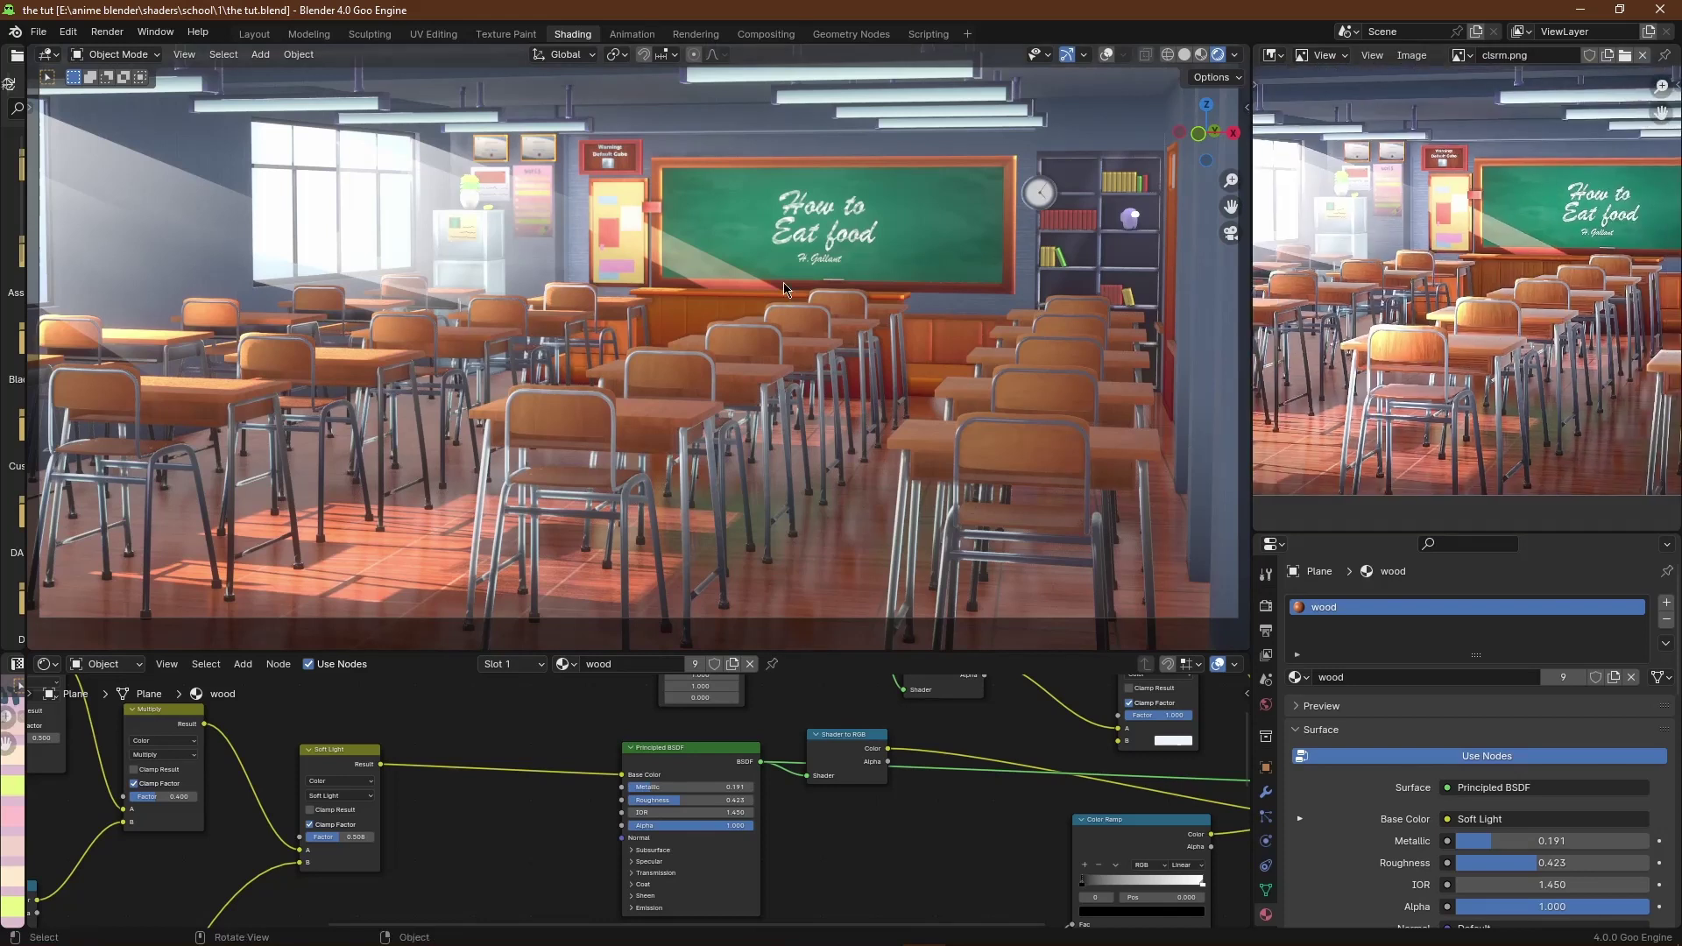
pyautogui.click(1113, 54)
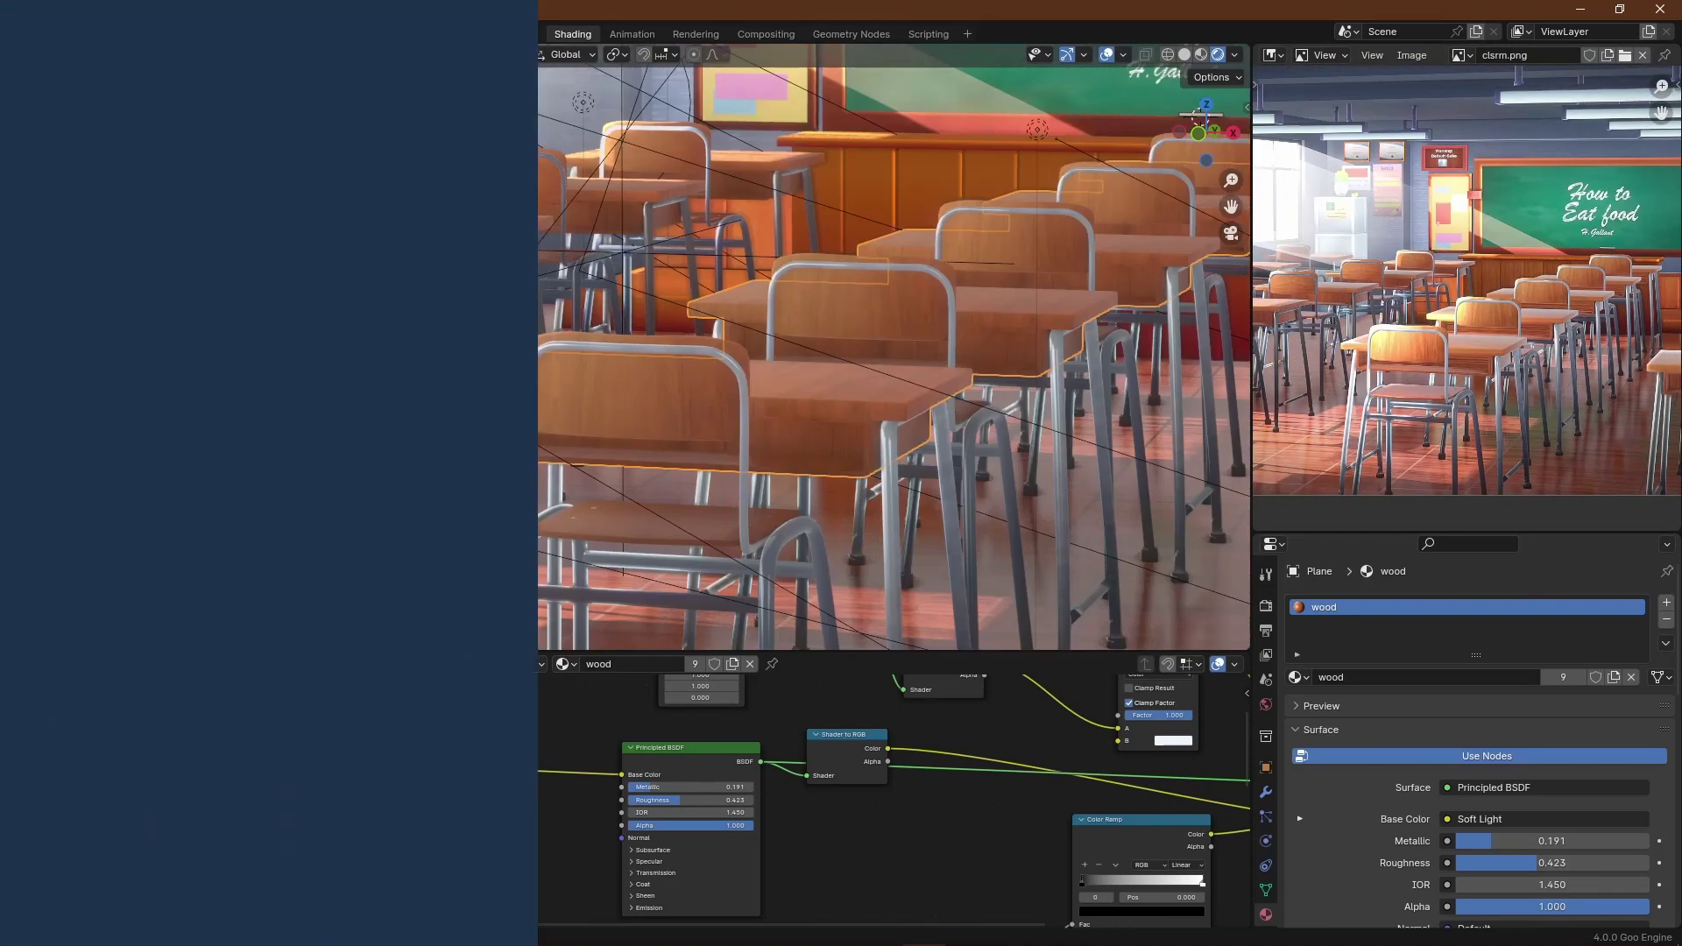
# Step: Return to the camera view, save the file and add an Area light at the front chair's backrest
pyautogui.hotkey('shift', 'a')
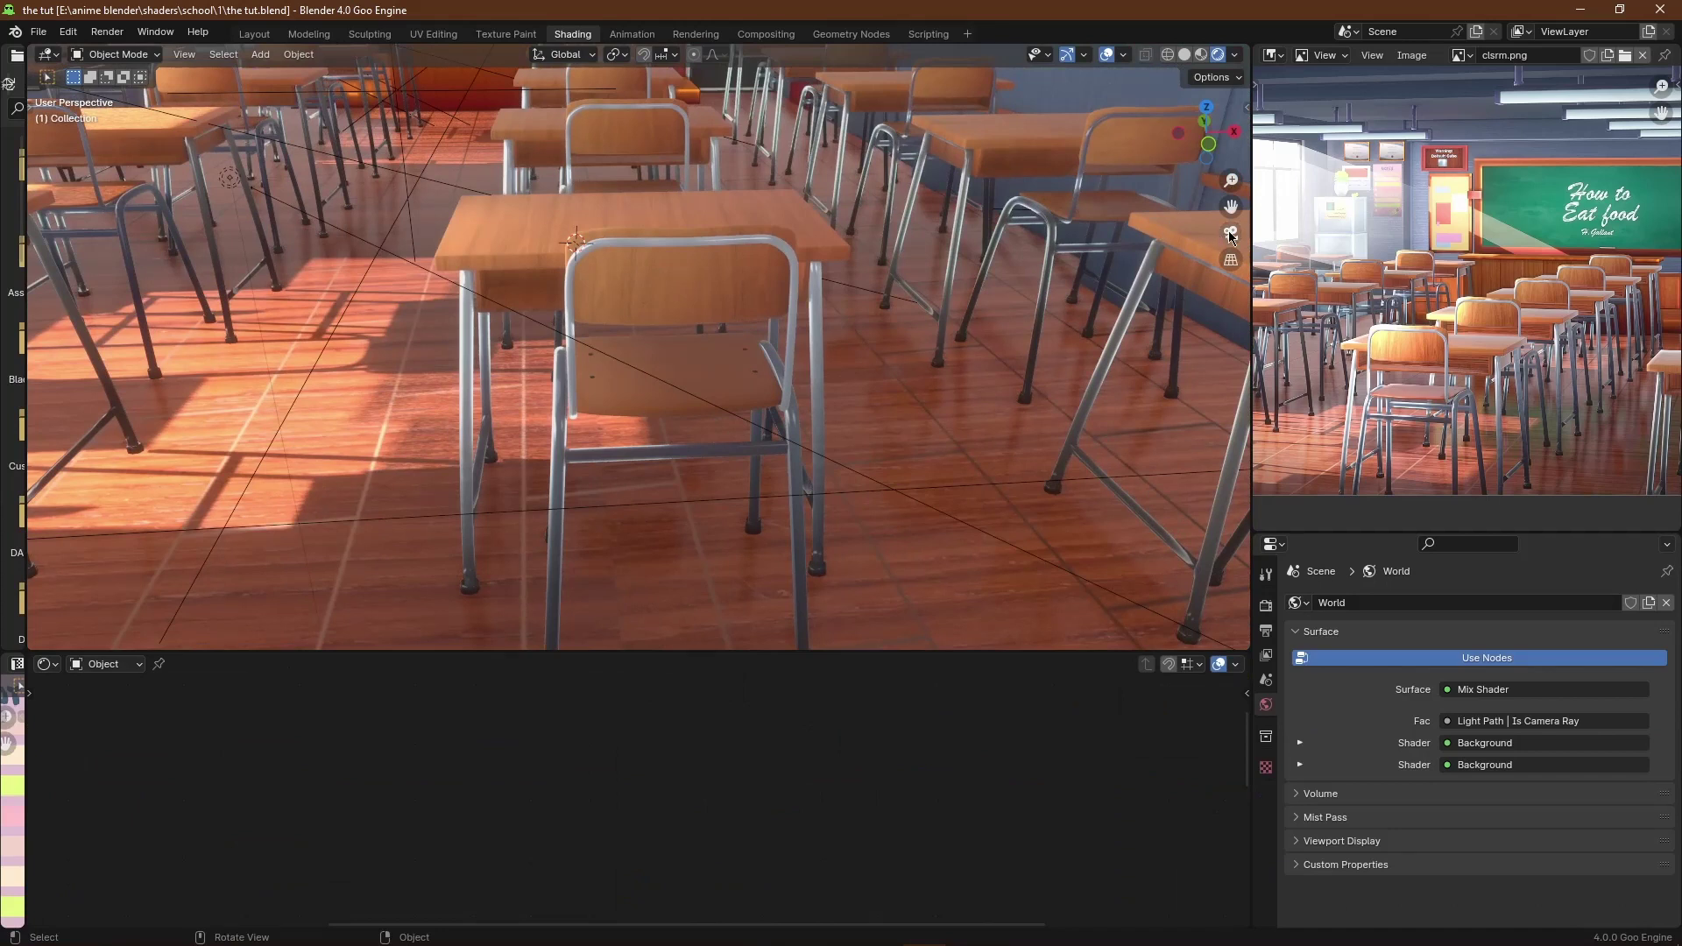
pyautogui.click(1231, 235)
pyautogui.scroll(2, 702, 381)
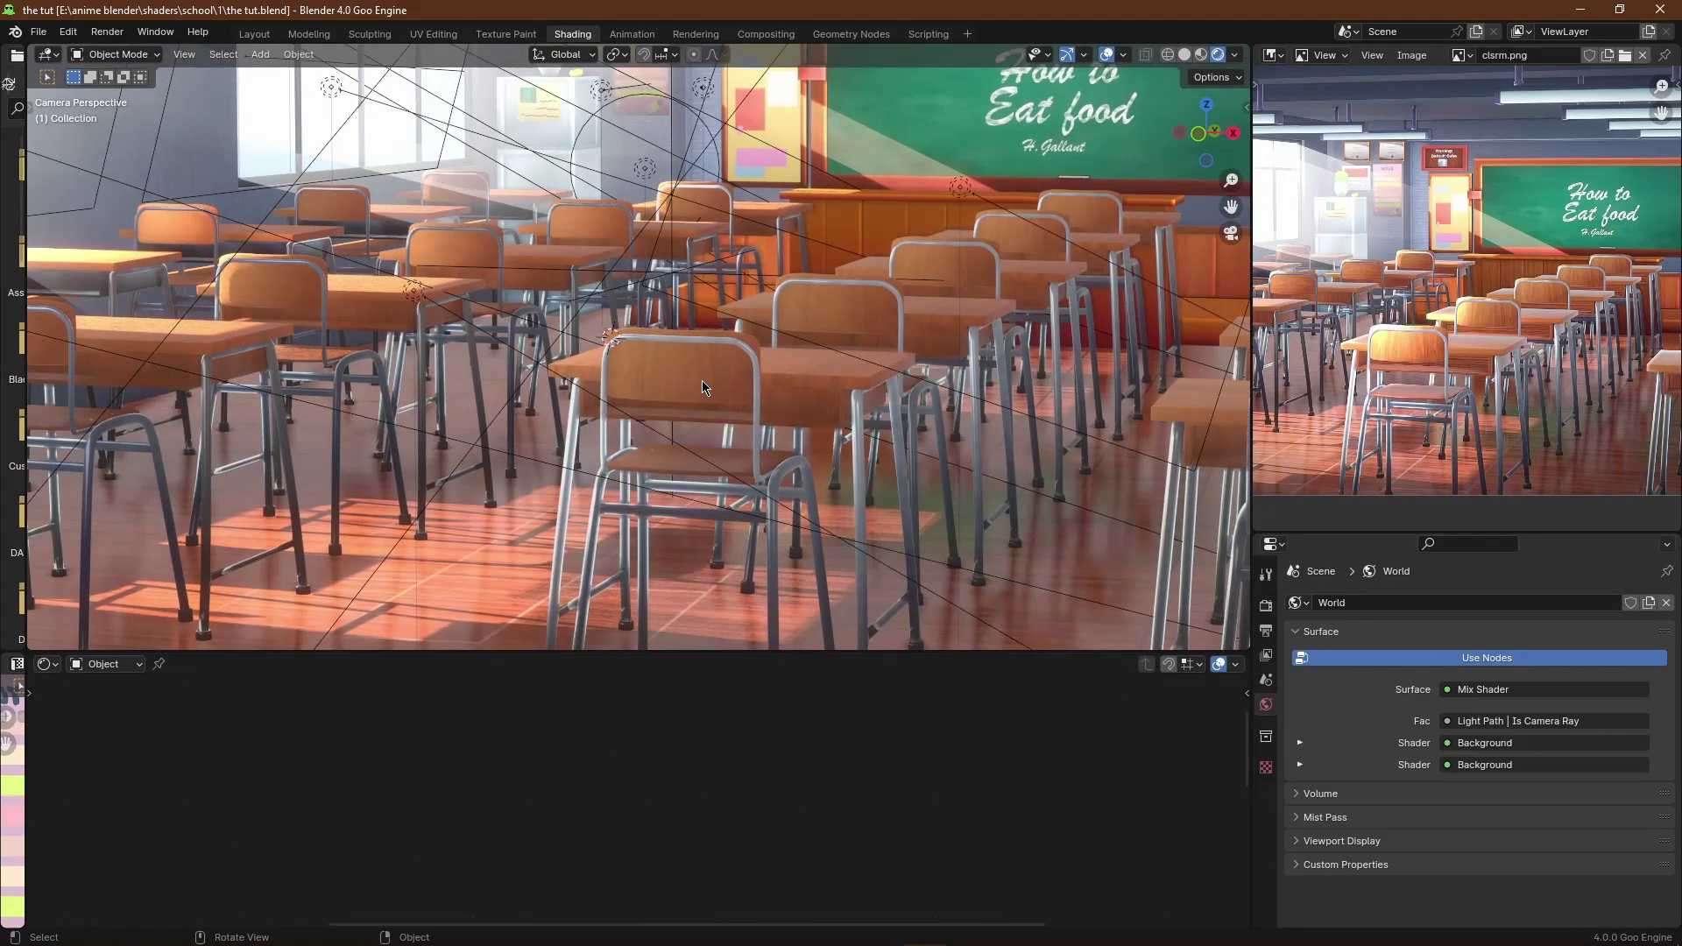
pyautogui.scroll(2, 601, 349)
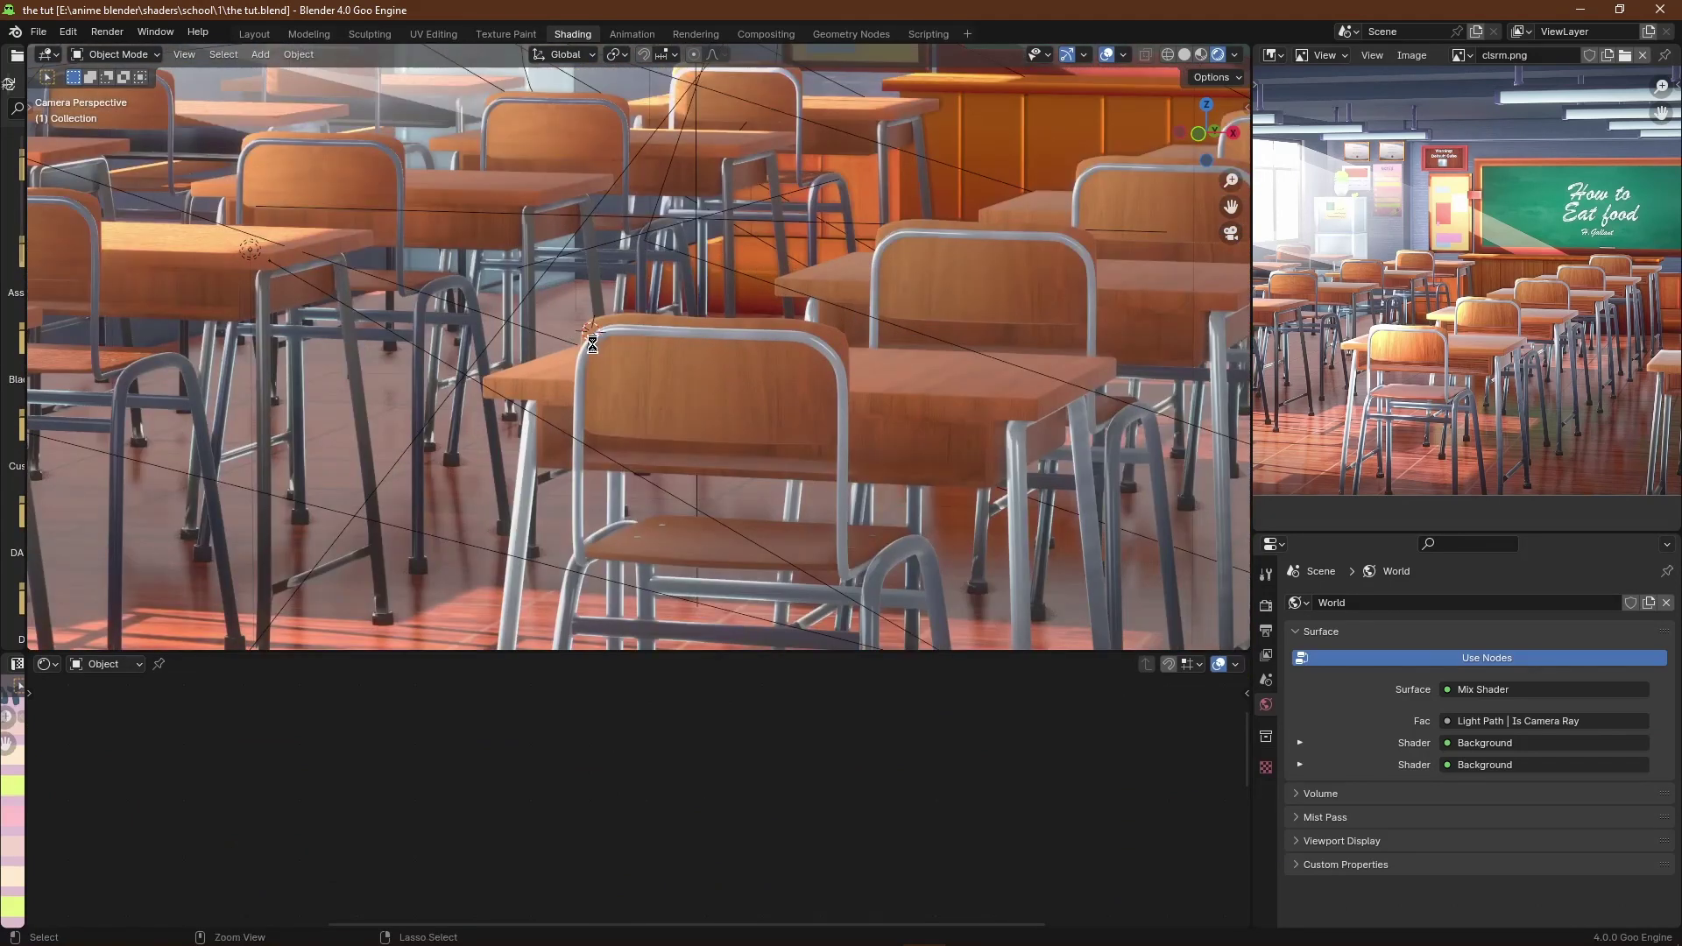
pyautogui.hotkey('ctrl', 's')
pyautogui.hotkey('shift', 'a')
pyautogui.moveTo(730, 304)
pyautogui.click(798, 357)
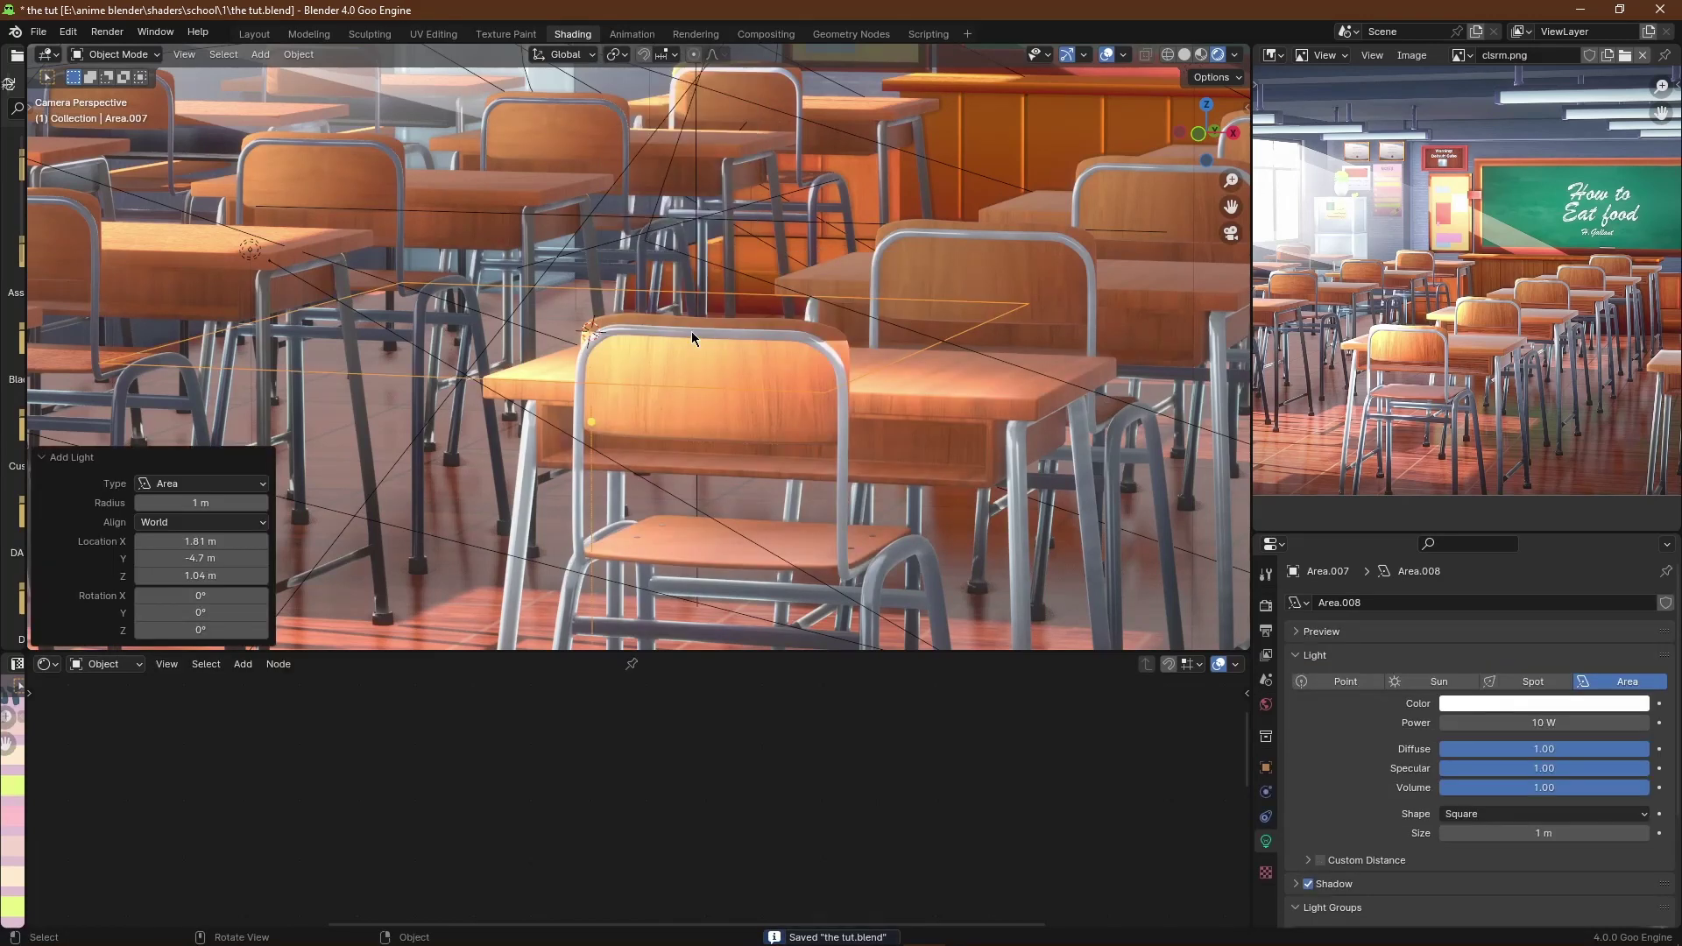
# Step: Rotate the new area light by about -28.6° in the camera view and check the lit chair without overlays
pyautogui.press('r')
pyautogui.click(876, 158)
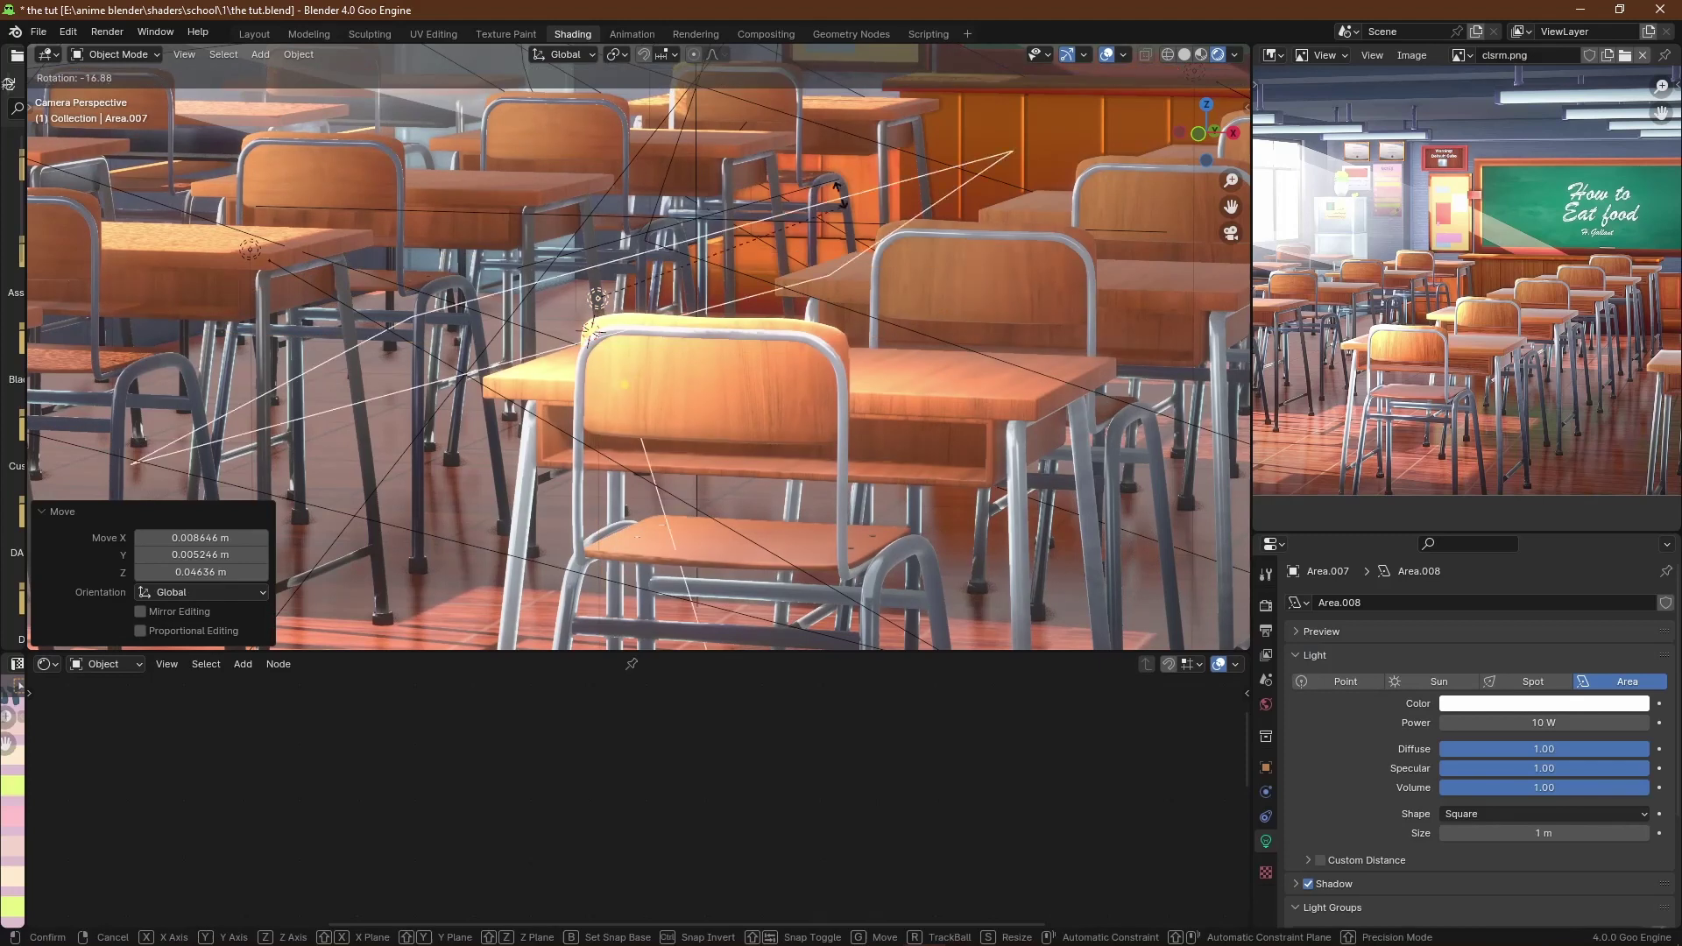
pyautogui.scroll(-3, 847, 364)
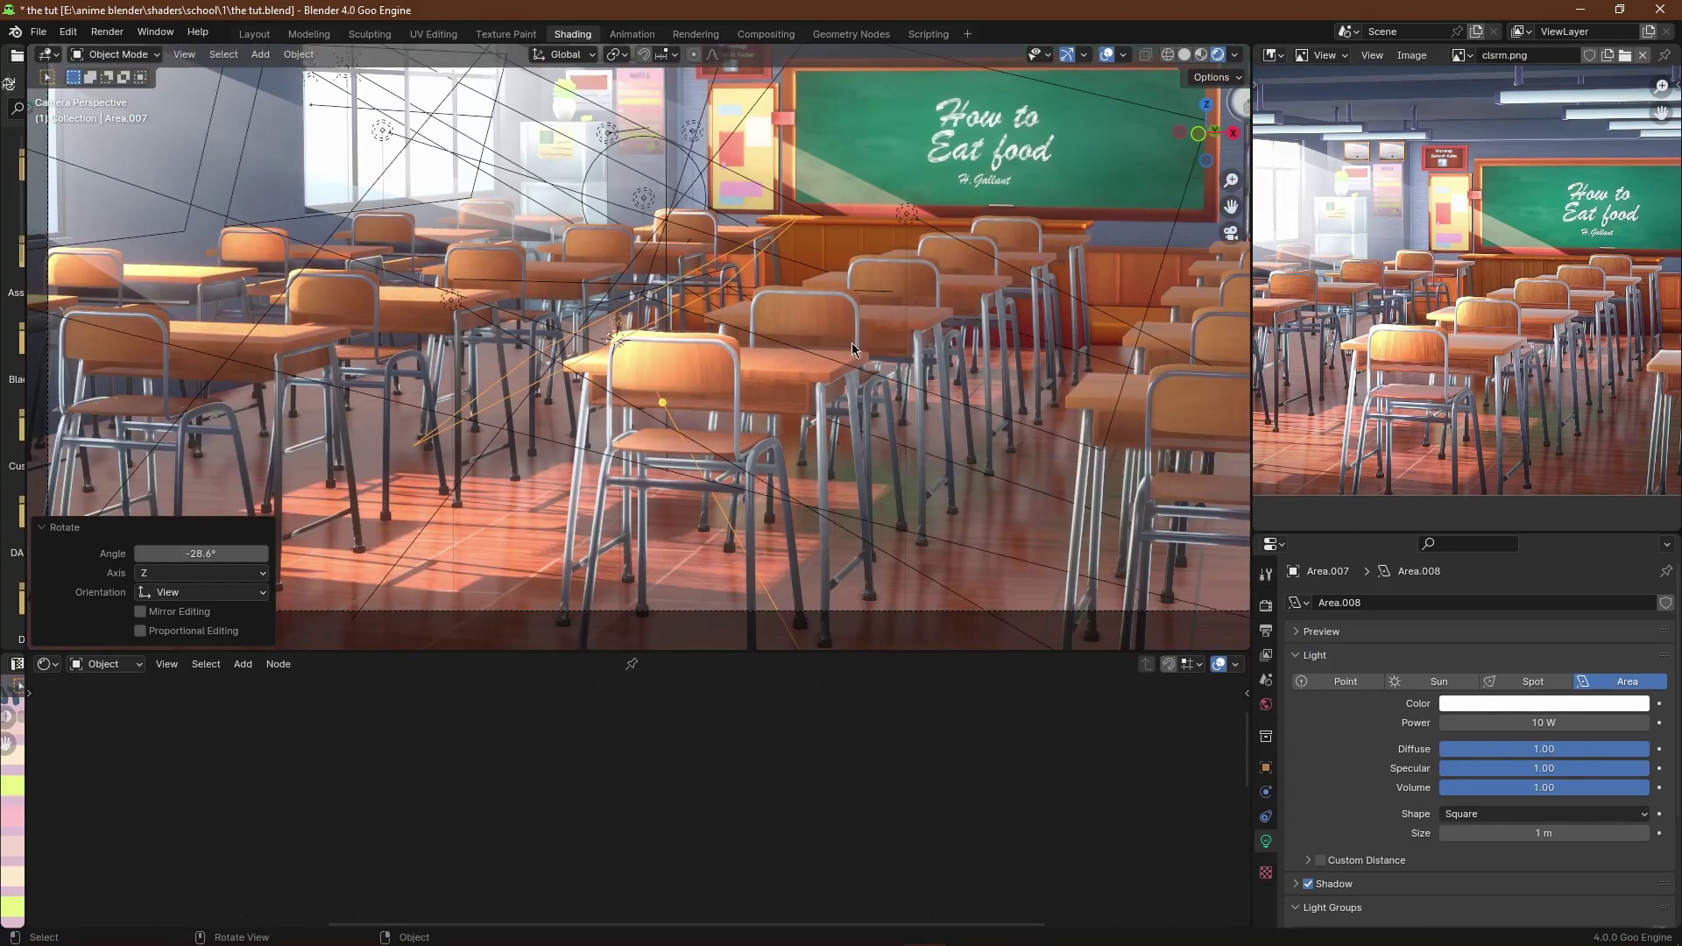
pyautogui.scroll(2, 716, 384)
pyautogui.click(1107, 55)
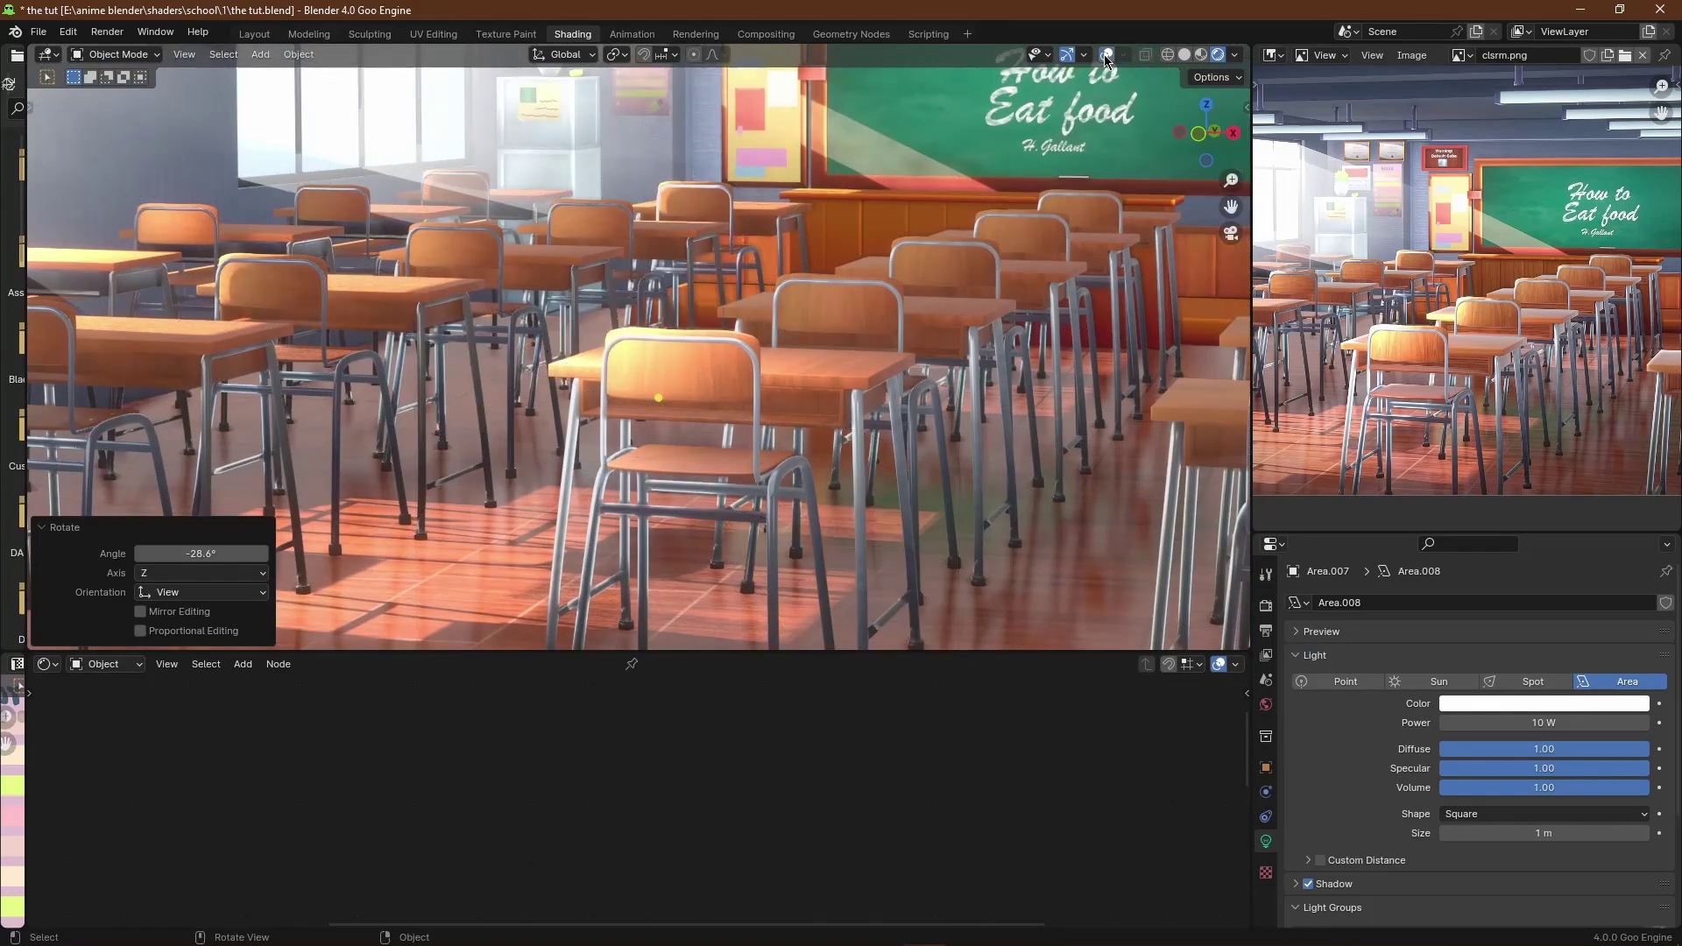
pyautogui.click(1105, 55)
# Step: Select the front chair, adjust the Metallic value of its wood material's Principled BSDF and save the file
pyautogui.scroll(-1, 692, 361)
pyautogui.click(684, 366)
pyautogui.scroll(2, 684, 366)
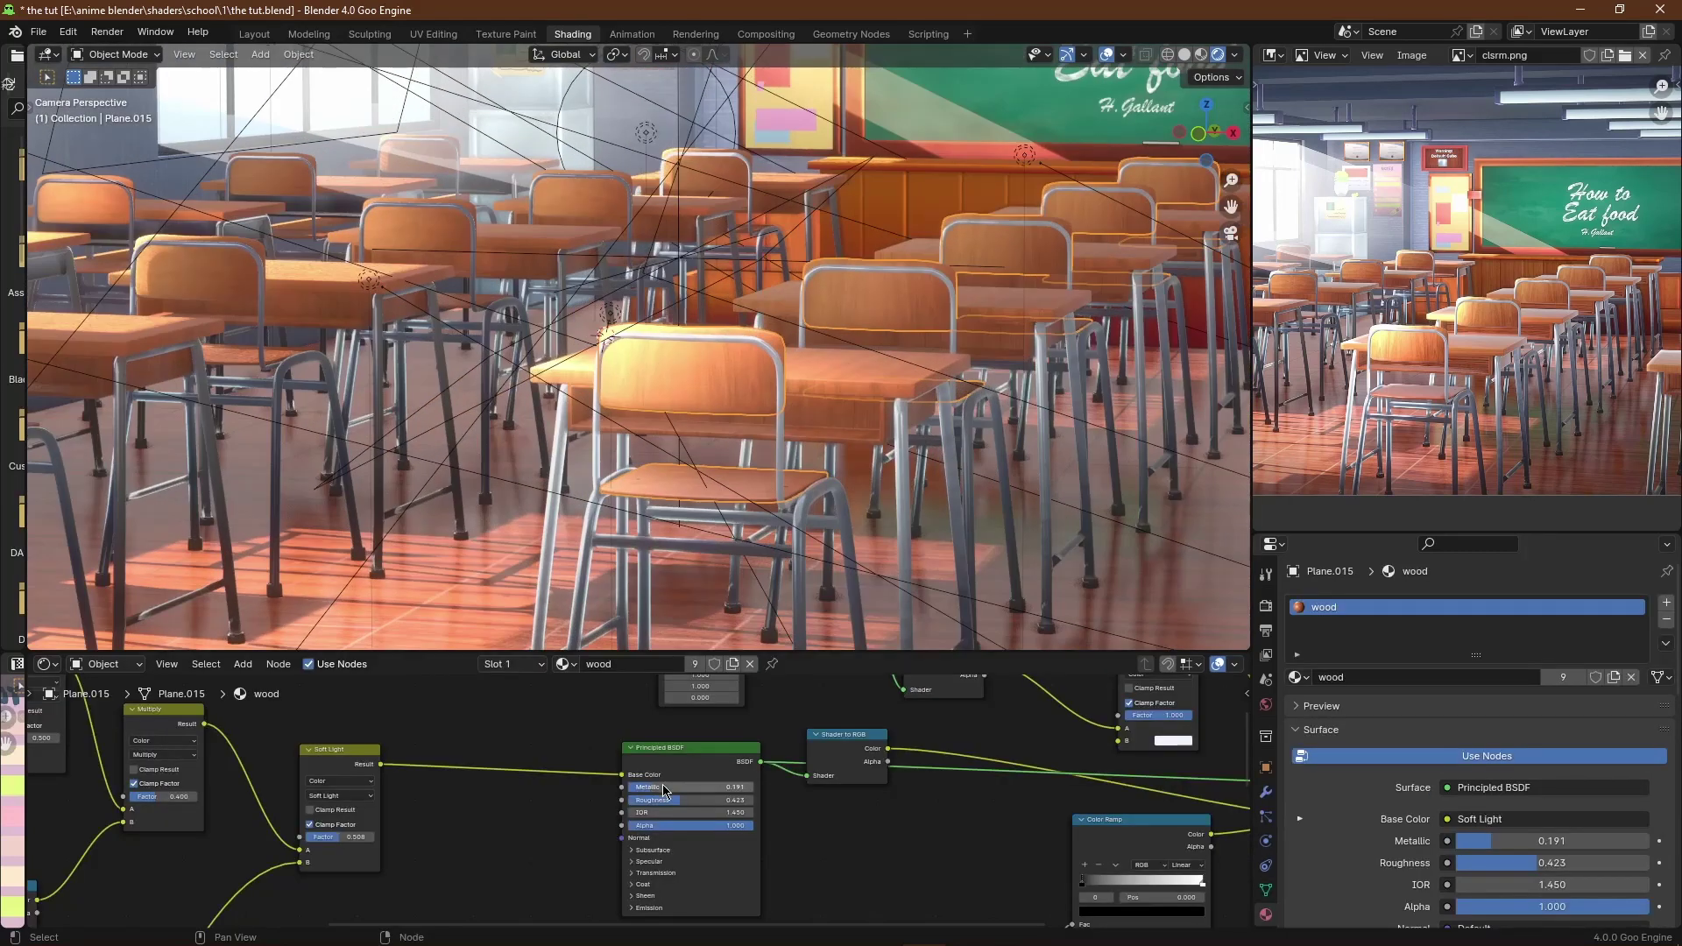
pyautogui.moveTo(663, 787)
pyautogui.mouseDown()
pyautogui.moveTo(642, 787)
pyautogui.moveTo(716, 799)
pyautogui.moveTo(701, 799)
pyautogui.mouseUp()
pyautogui.scroll(4, 640, 801)
pyautogui.hotkey('ctrl', 's')
# Step: Duplicate the front chair's area light 1.5049 m along Y to the chair behind, and open the copy's Power for editing
pyautogui.click(606, 333)
pyautogui.scroll(-2, 606, 333)
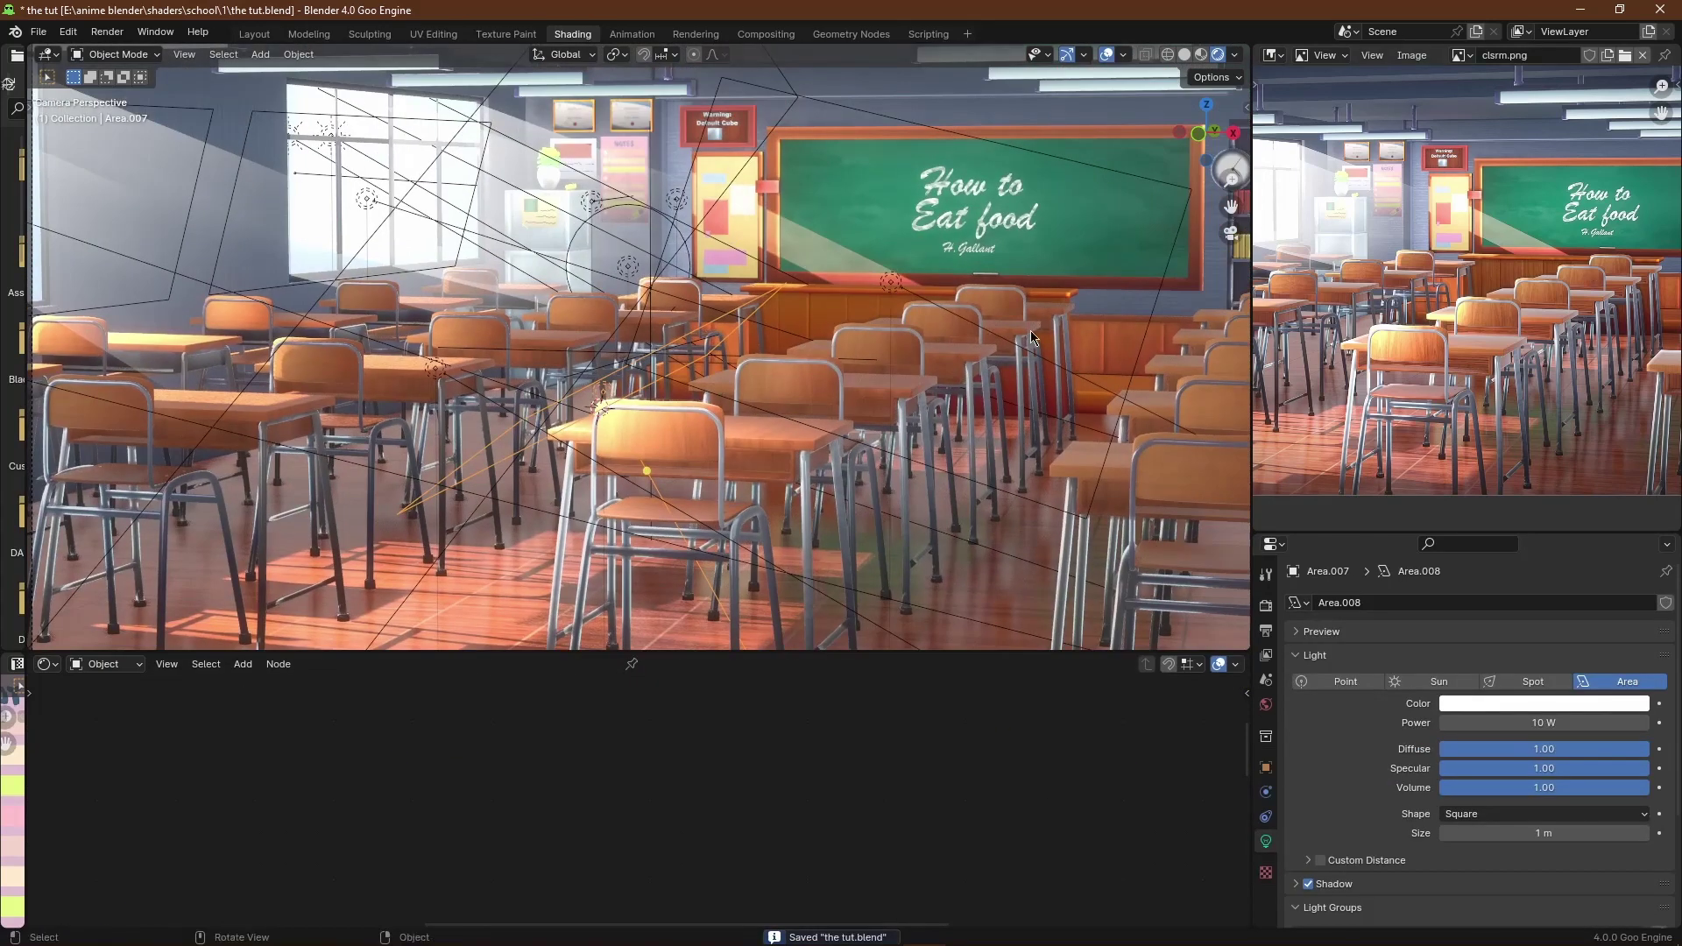
pyautogui.scroll(3, 793, 346)
pyautogui.hotkey('shift', 'd')
pyautogui.rightClick(701, 385)
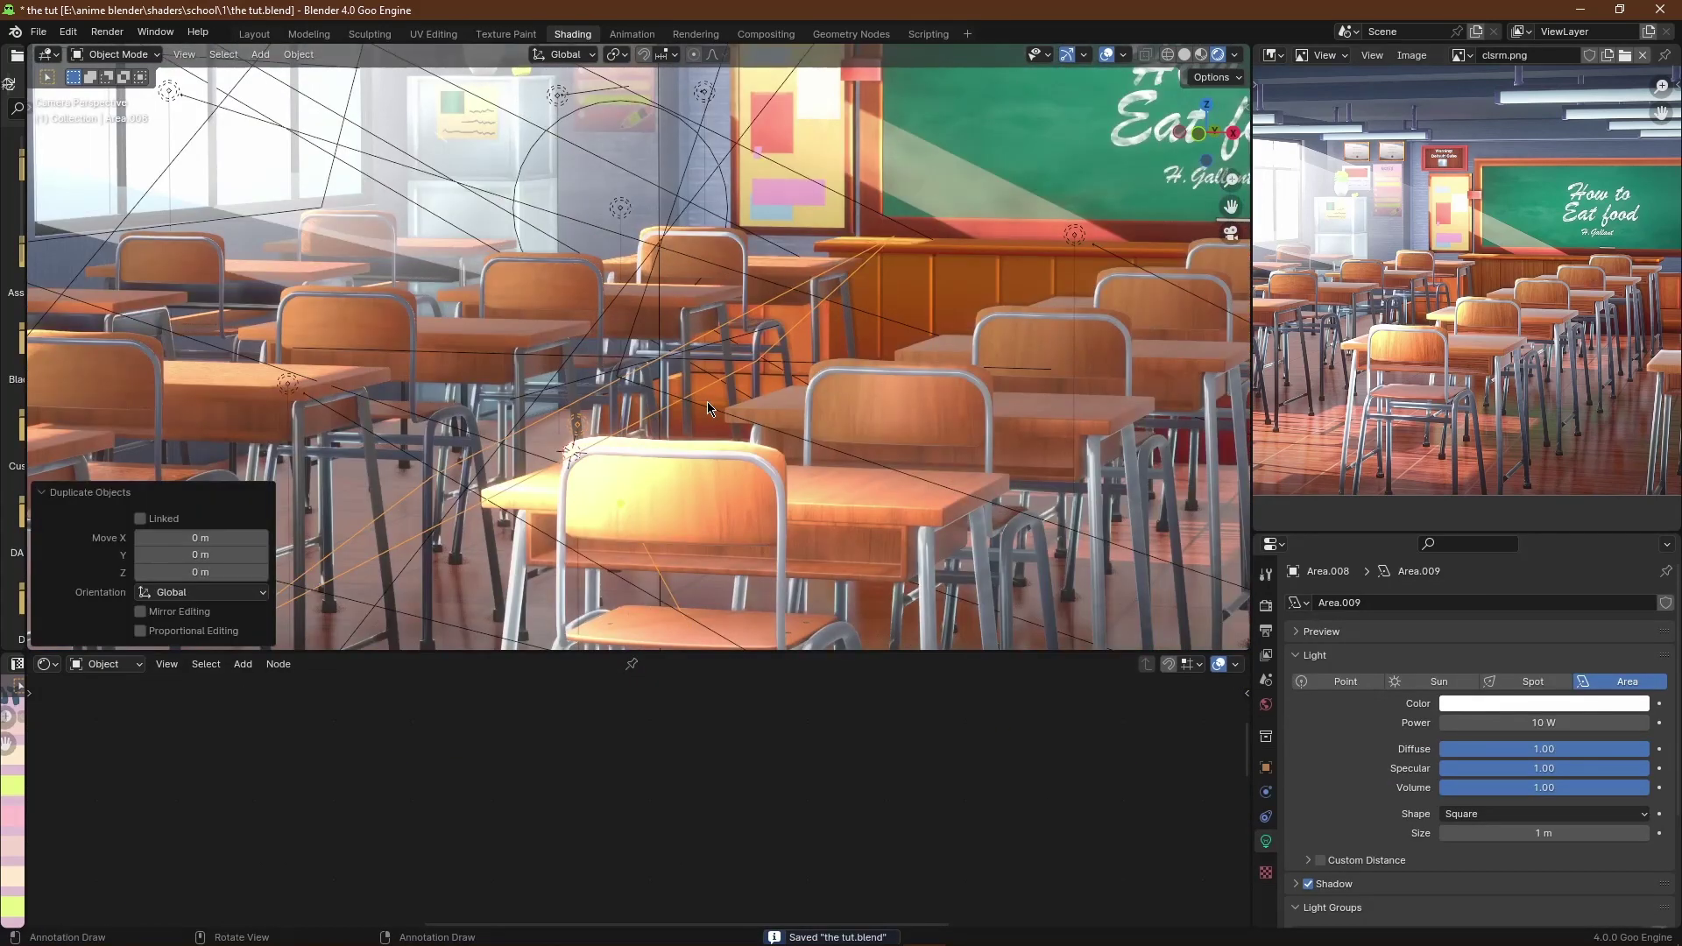
pyautogui.press('g')
pyautogui.press('y')
pyautogui.click(952, 287)
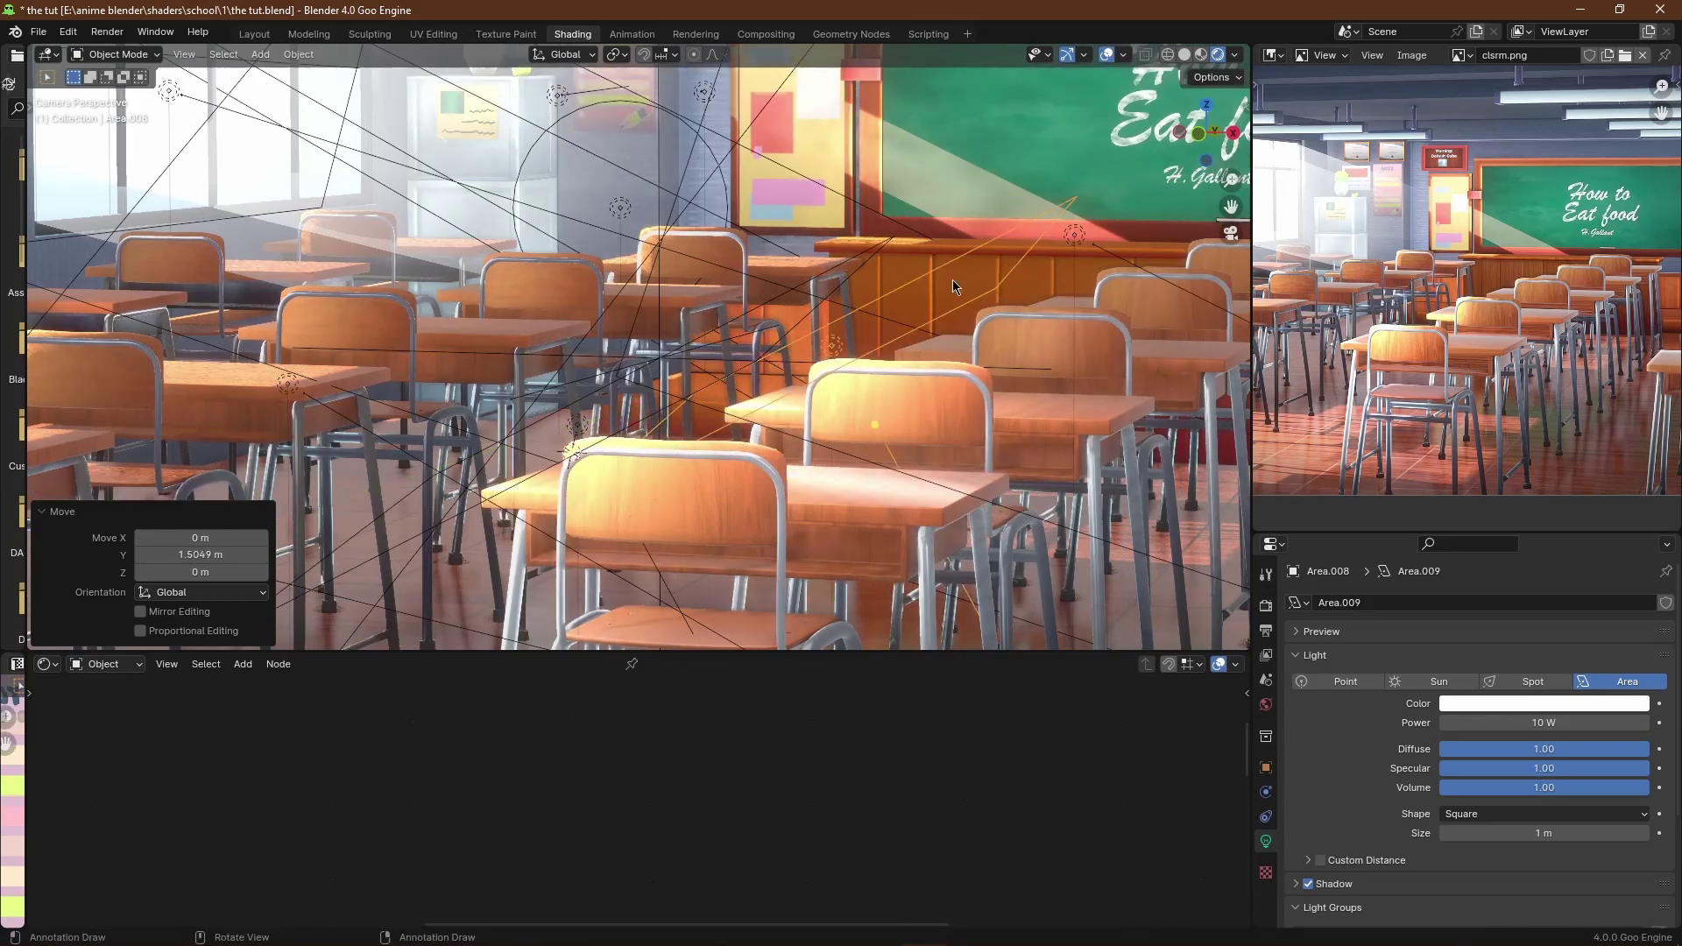
pyautogui.click(1564, 722)
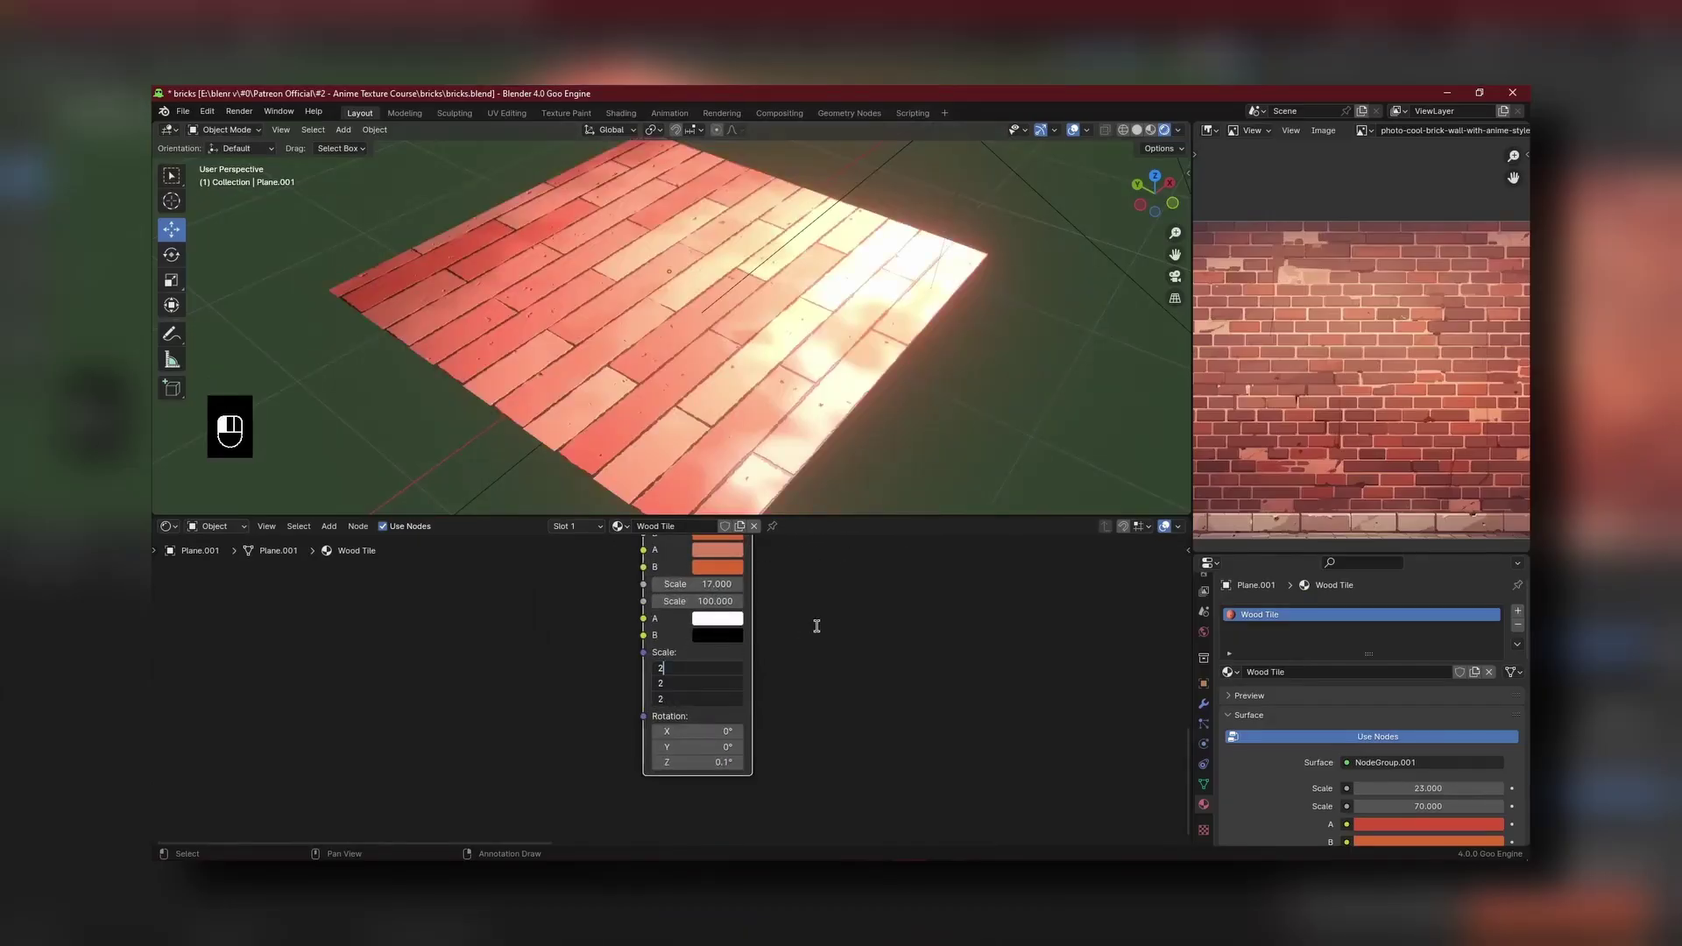
# Step: Set the Wood Tile node group's X, Y and Z scale to 2 and inspect the plane's planks
pyautogui.click(817, 626)
pyautogui.scroll(4, 771, 336)
pyautogui.scroll(-4, 739, 305)
pyautogui.moveTo(710, 342); pyautogui.dragTo(682, 348, button='middle')
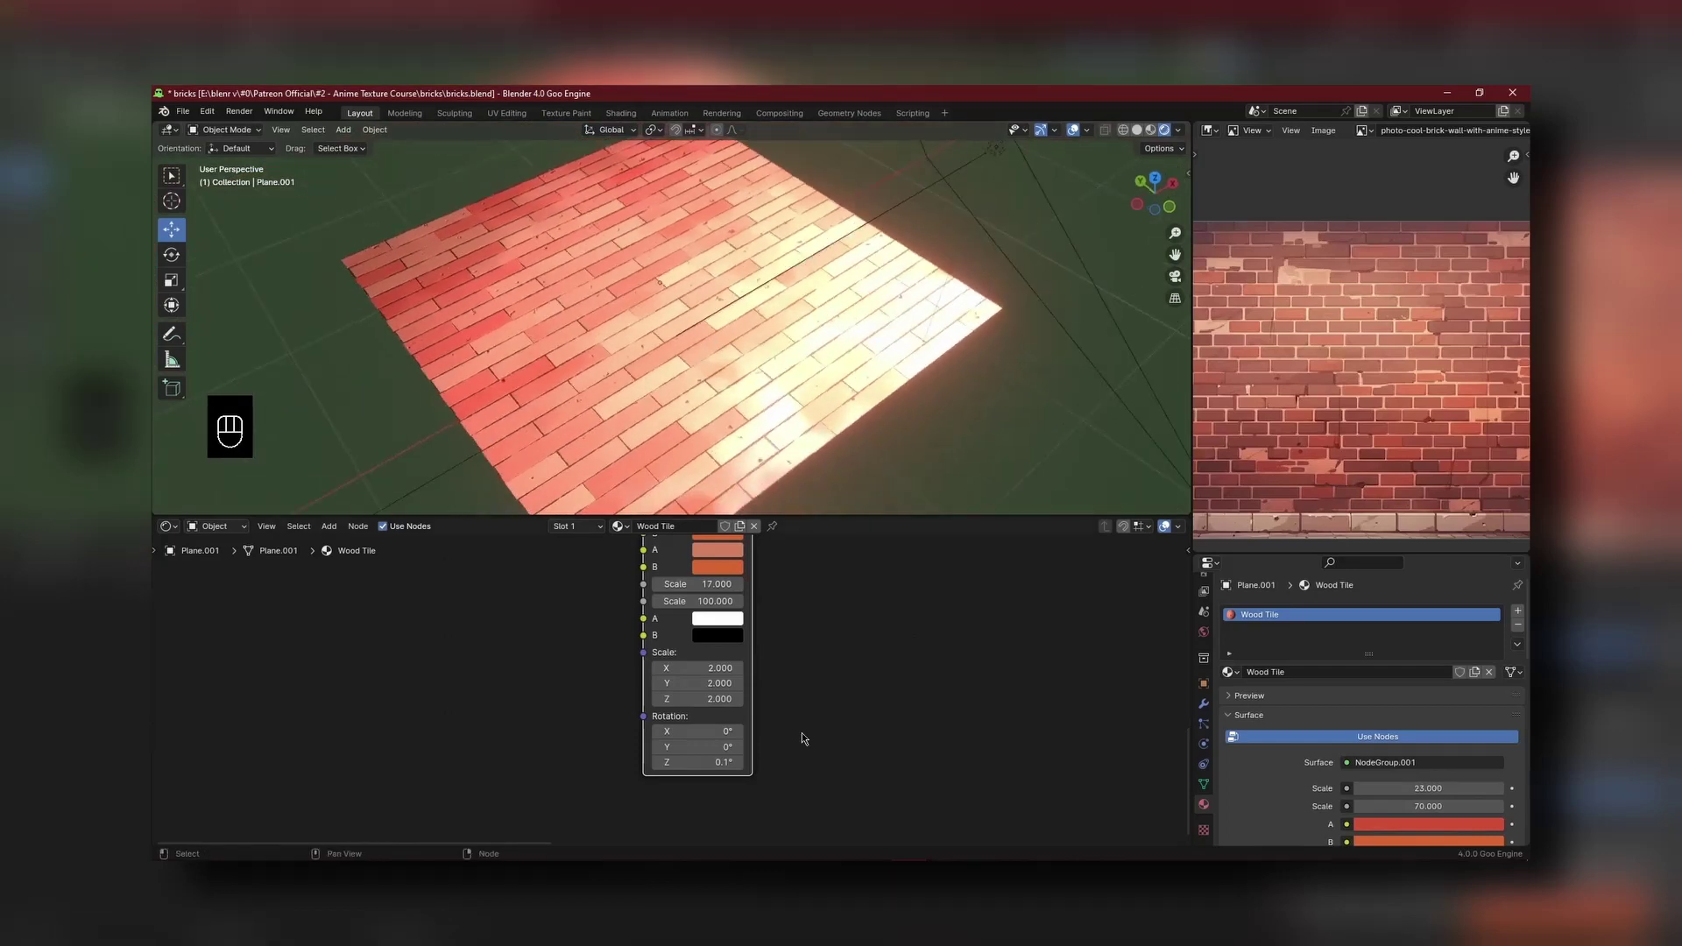
# Step: Set the Wood Tile node group's Z rotation to 90° and inspect the turned planks
pyautogui.moveTo(720, 748); pyautogui.dragTo(721, 747)
pyautogui.moveTo(718, 733); pyautogui.dragTo(671, 762)
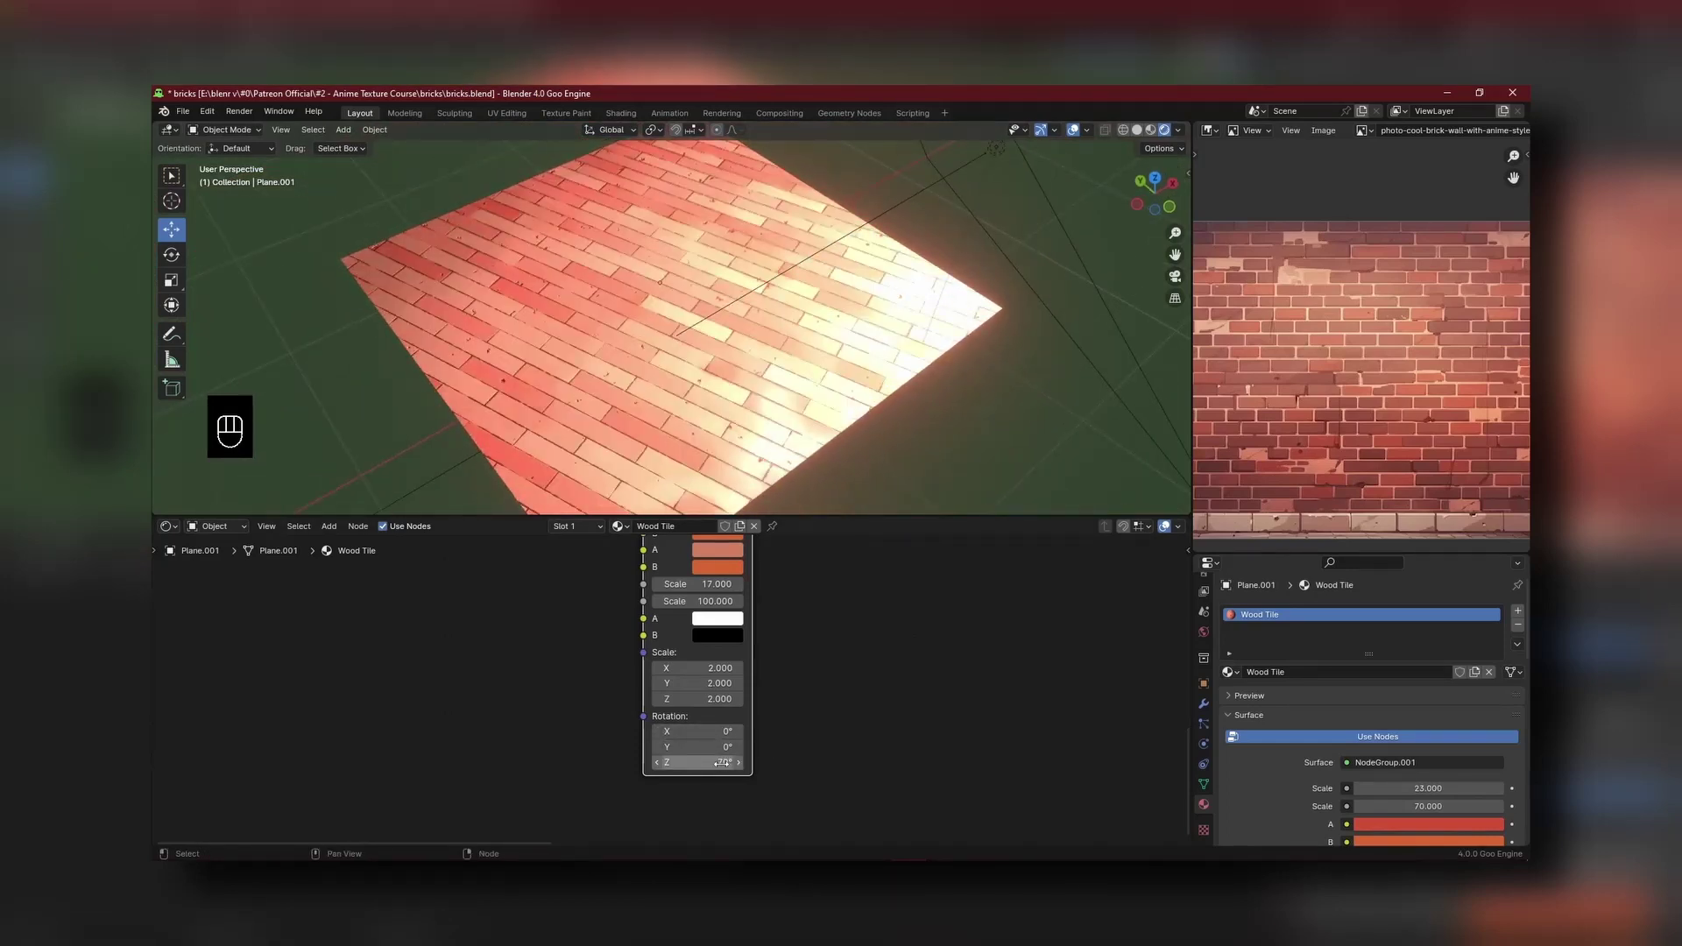
pyautogui.click(721, 762)
pyautogui.write('90')
pyautogui.click(829, 744)
pyautogui.moveTo(841, 359); pyautogui.dragTo(692, 323, button='middle')
pyautogui.scroll(4, 857, 383)
pyautogui.scroll(-5, 864, 297)
# Step: Reset the Wood Tile node group's X, Y and Z rotation to 0
pyautogui.moveTo(721, 731); pyautogui.dragTo(721, 762)
pyautogui.write('0')
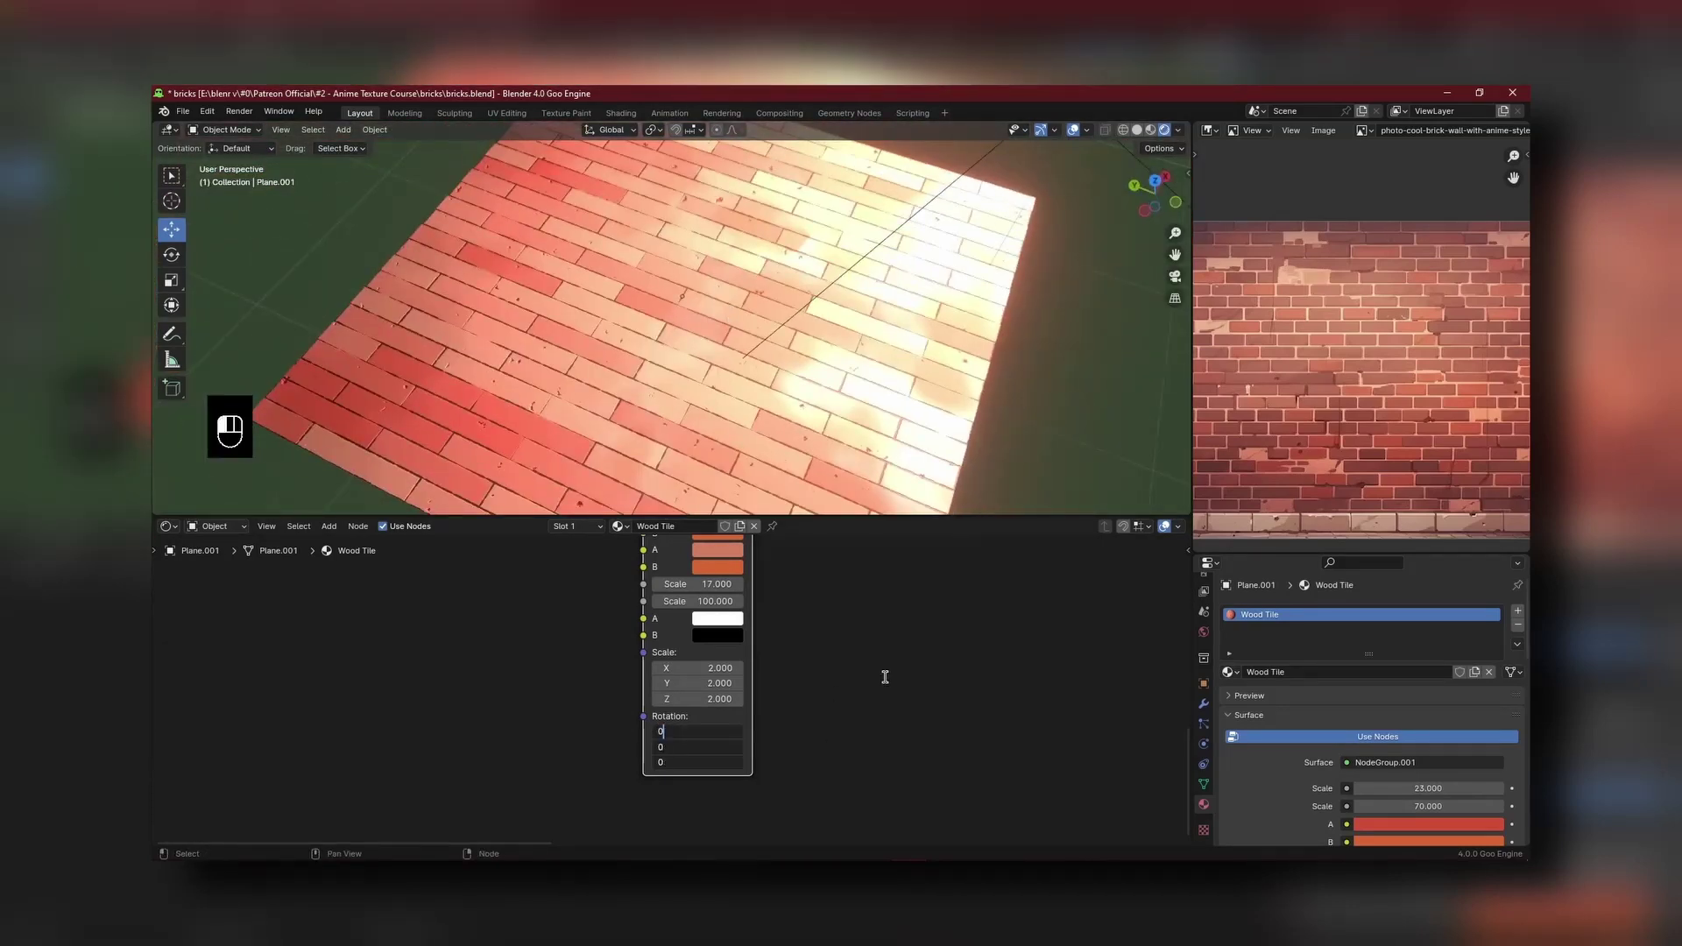